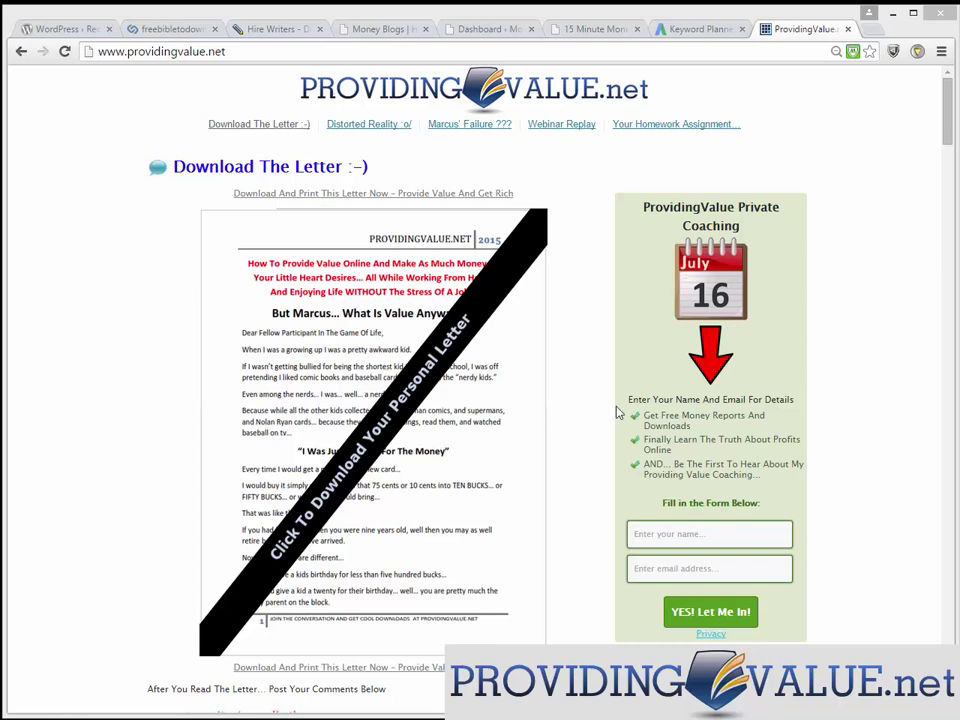
- Look over the Money Blogs site, the Hire Writers article projects and the Simple Sites Big Profits training page
{"action": "left_click", "coordinate": [369, 32]}
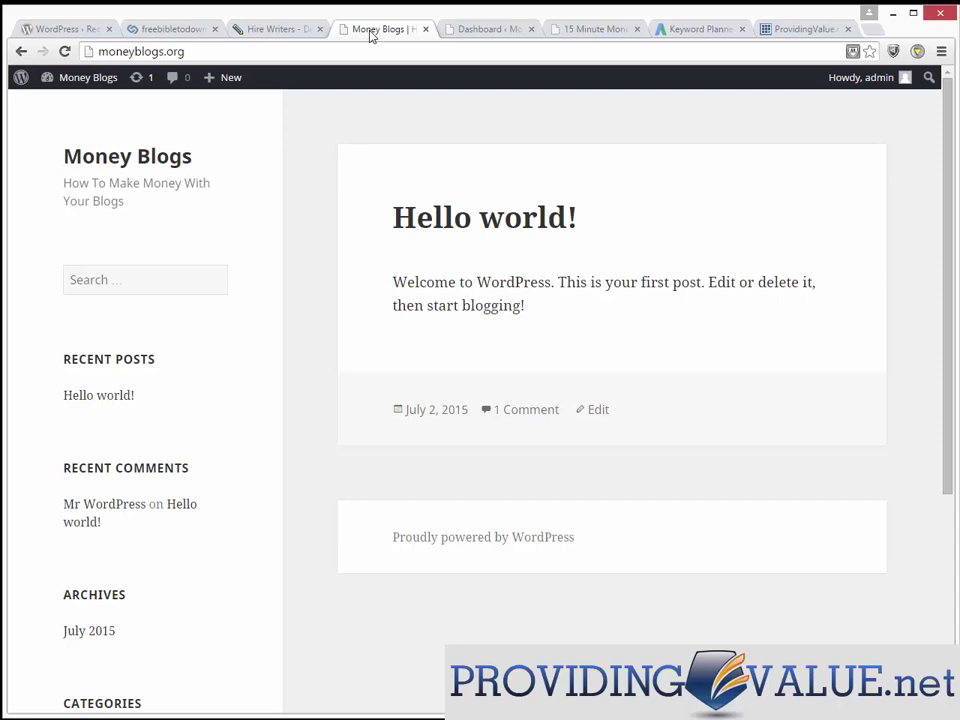
{"action": "left_click", "coordinate": [285, 30]}
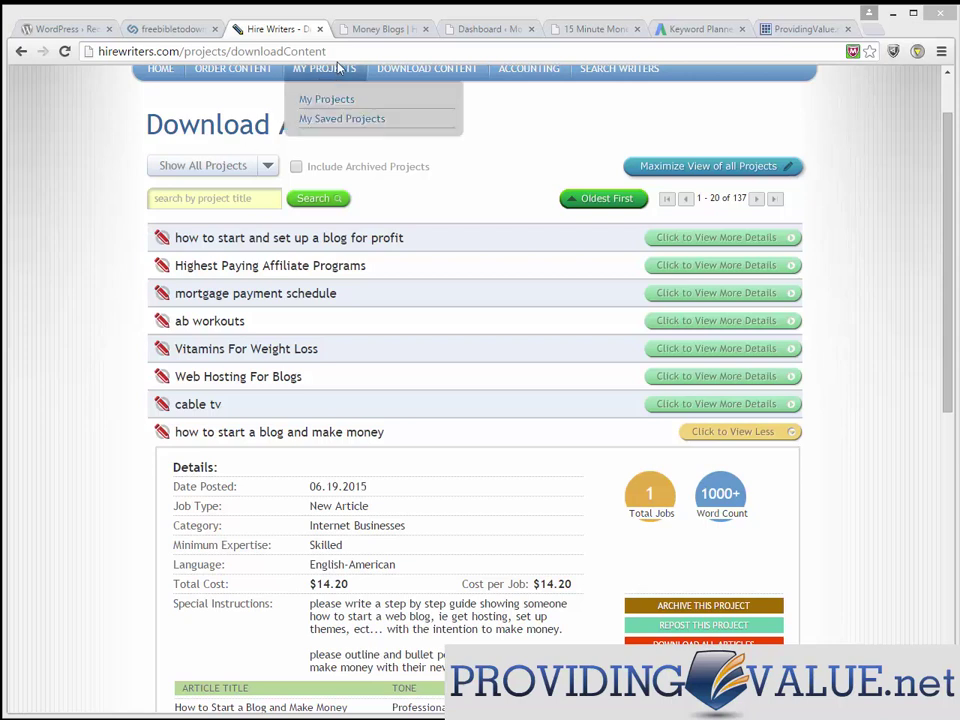
{"action": "left_click", "coordinate": [368, 31]}
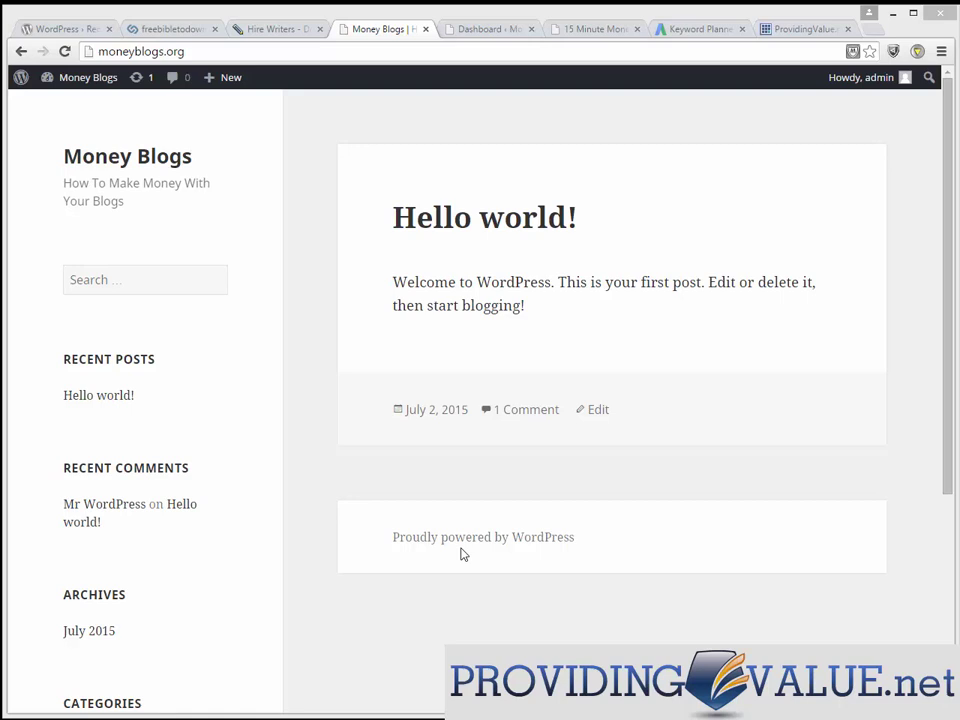
{"action": "left_click", "coordinate": [589, 31]}
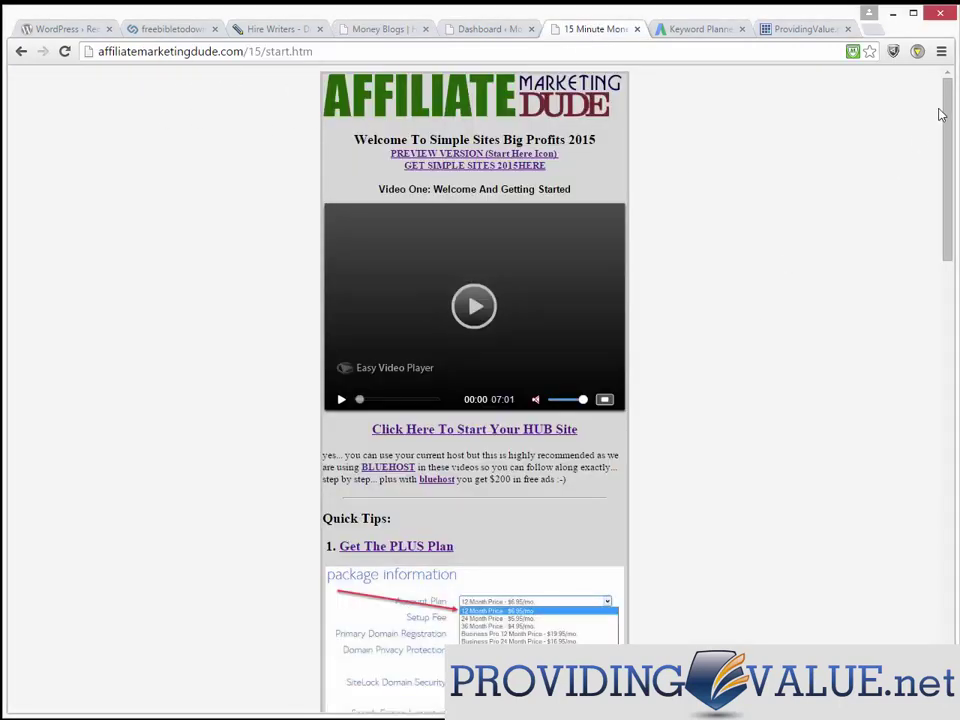
{"action": "mouse_move", "coordinate": [948, 117]}
{"action": "left_mouse_down"}
{"action": "mouse_move", "coordinate": [949, 184]}
{"action": "mouse_move", "coordinate": [948, 116]}
{"action": "left_mouse_up"}
{"action": "left_click", "coordinate": [385, 29]}
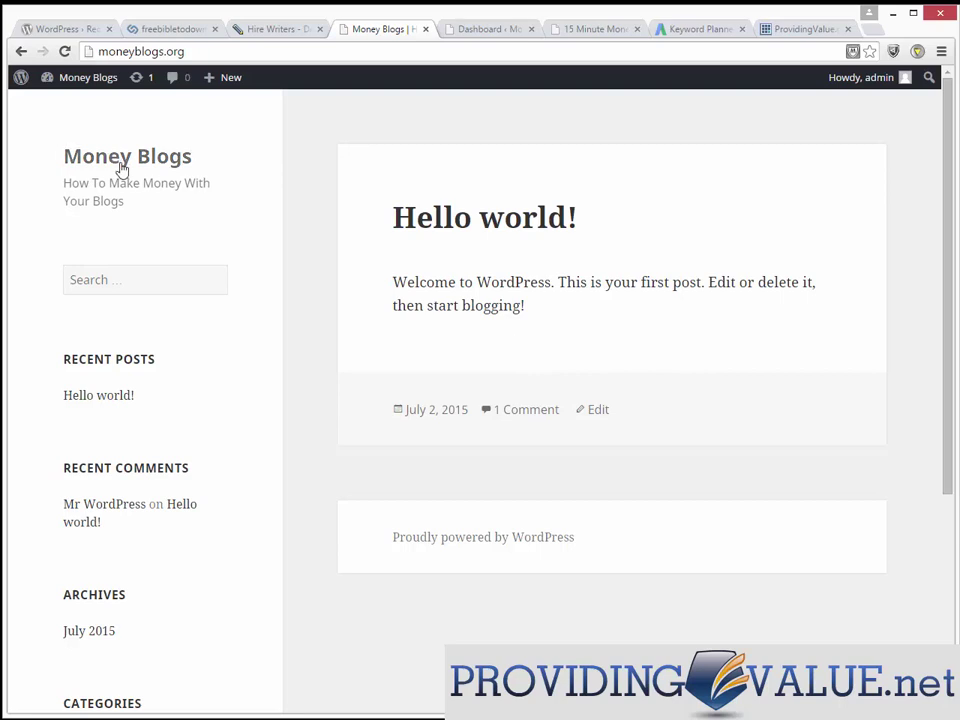
- Search Google Keyword Planner for "blogging" and show the individual keyword ideas
{"action": "left_click", "coordinate": [688, 34]}
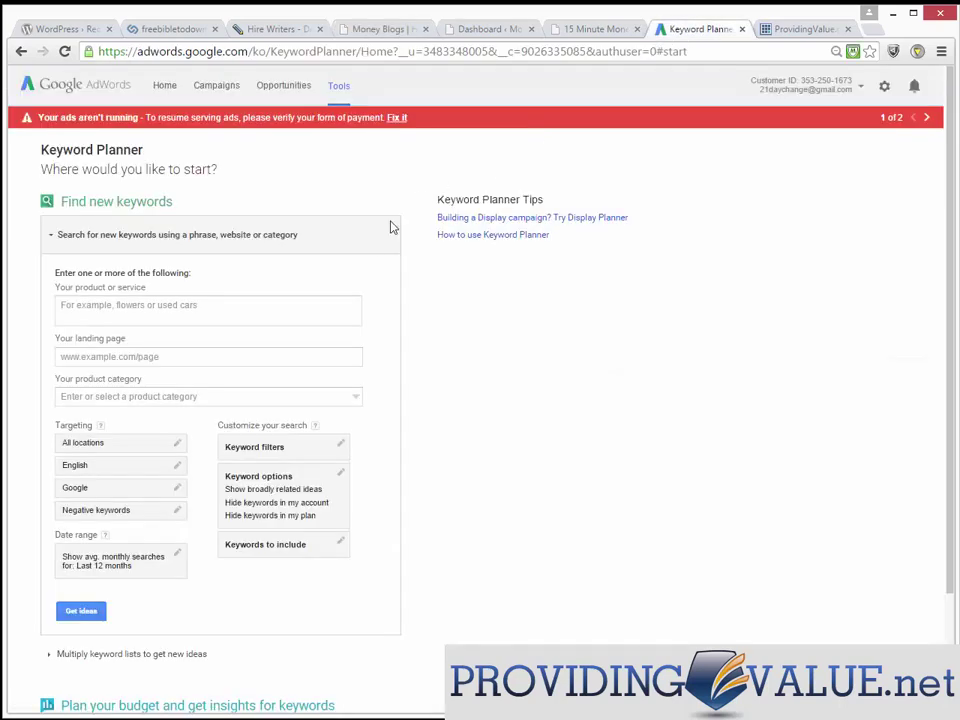
{"action": "left_click", "coordinate": [321, 302]}
{"action": "type", "text": "blo"}
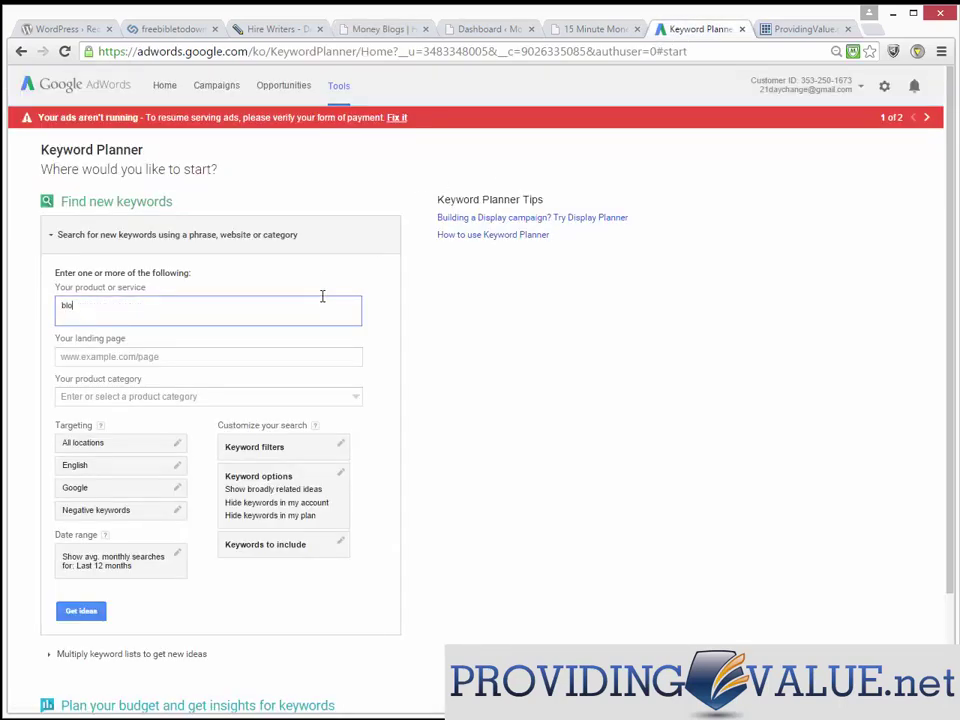
{"action": "type", "text": "gging"}
{"action": "left_click", "coordinate": [81, 611]}
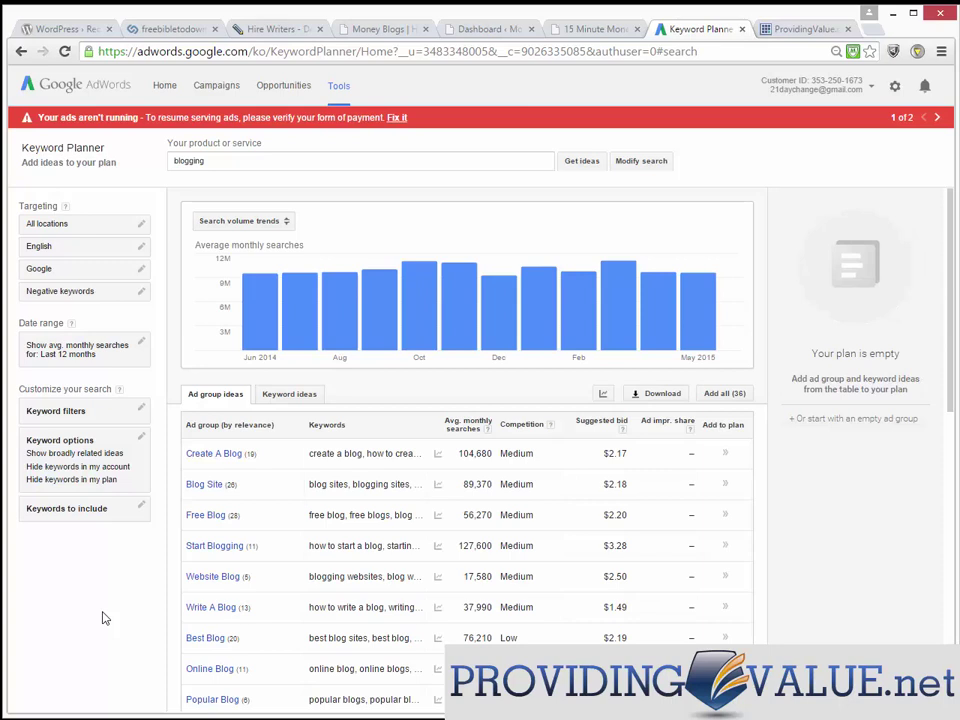
{"action": "left_click", "coordinate": [287, 396]}
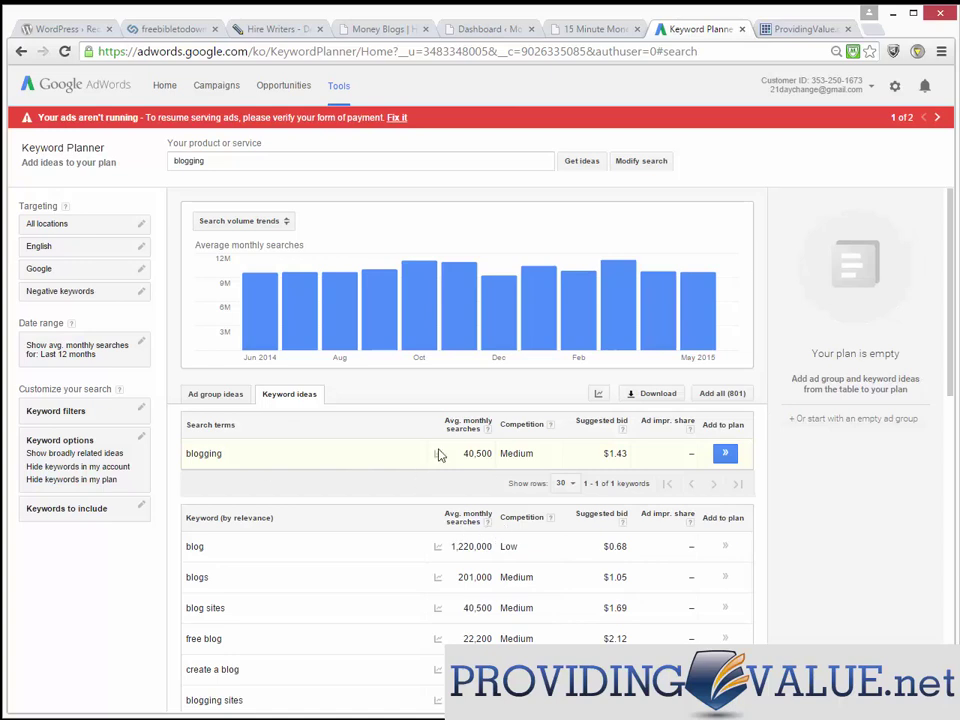
- Change the keyword search to "blogging money" and get new ideas
{"action": "left_click", "coordinate": [298, 160]}
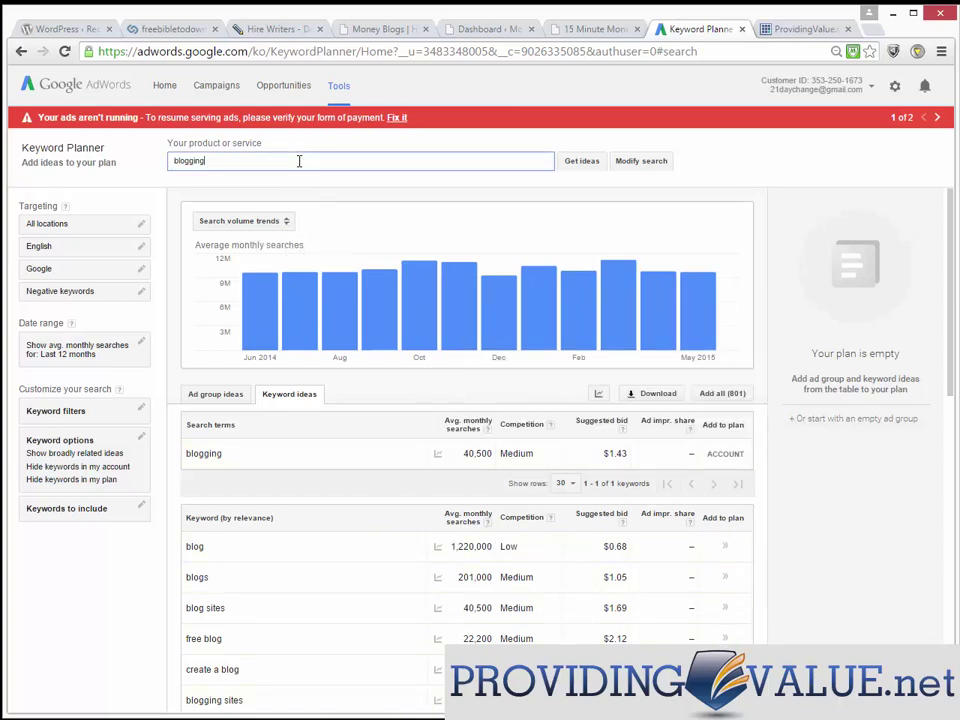
{"action": "type", "text": "money"}
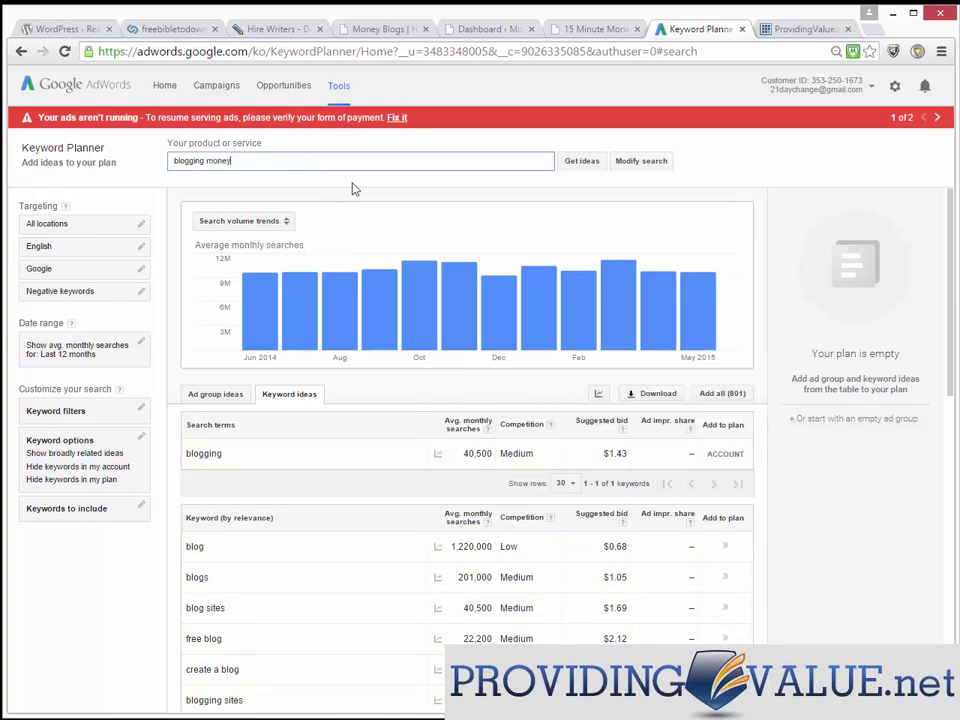
{"action": "left_click", "coordinate": [593, 164]}
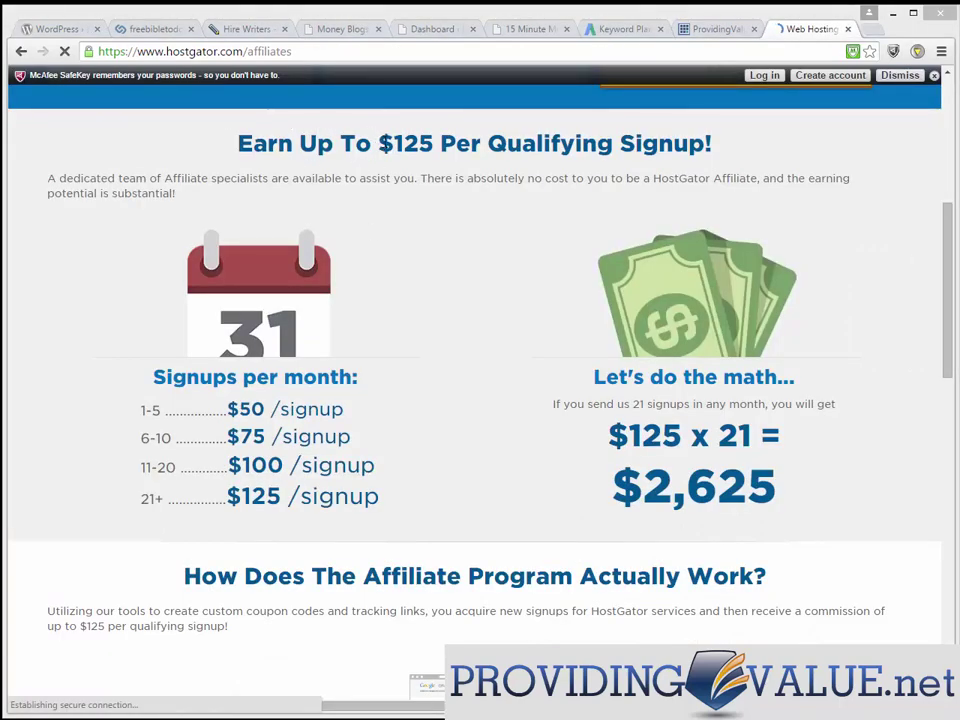
- Compare HostGator's affiliate commission per signup with the suggested bids for the blogging money keywords, checking against the Money Blogs site
{"action": "left_click_drag", "start_coordinate": [378, 143], "coordinate": [436, 139]}
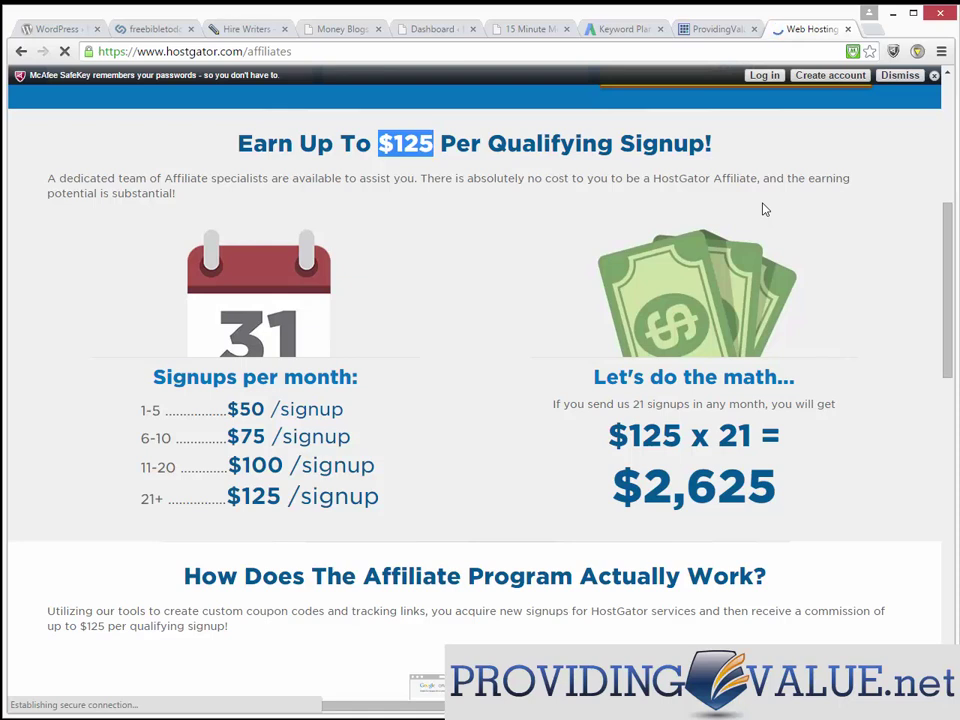
{"action": "left_click", "coordinate": [605, 30]}
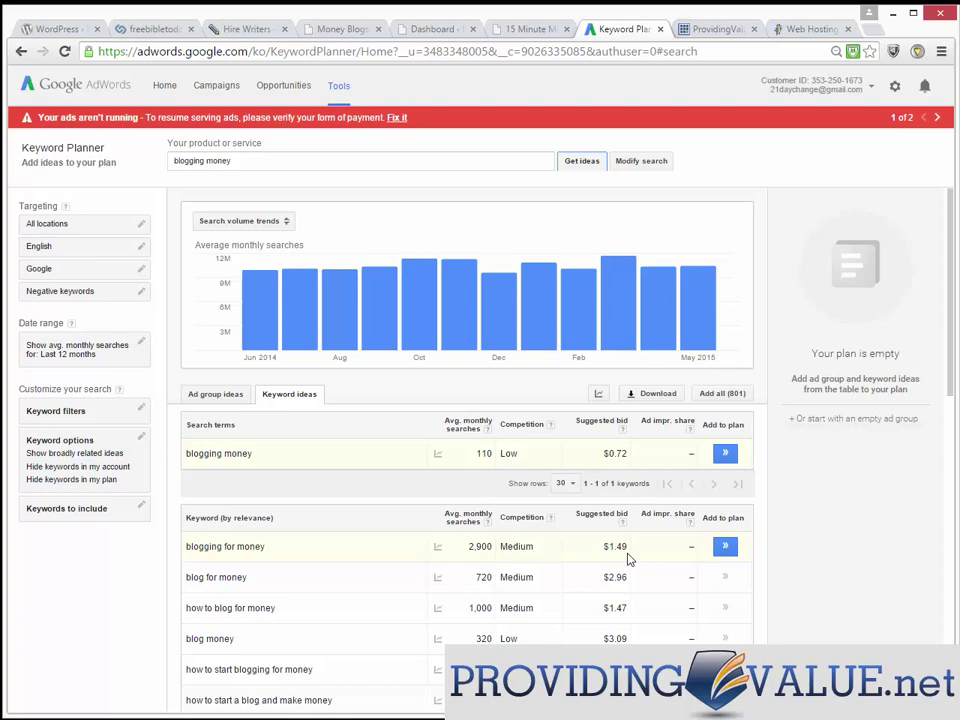
{"action": "key", "text": "ctrl+4"}
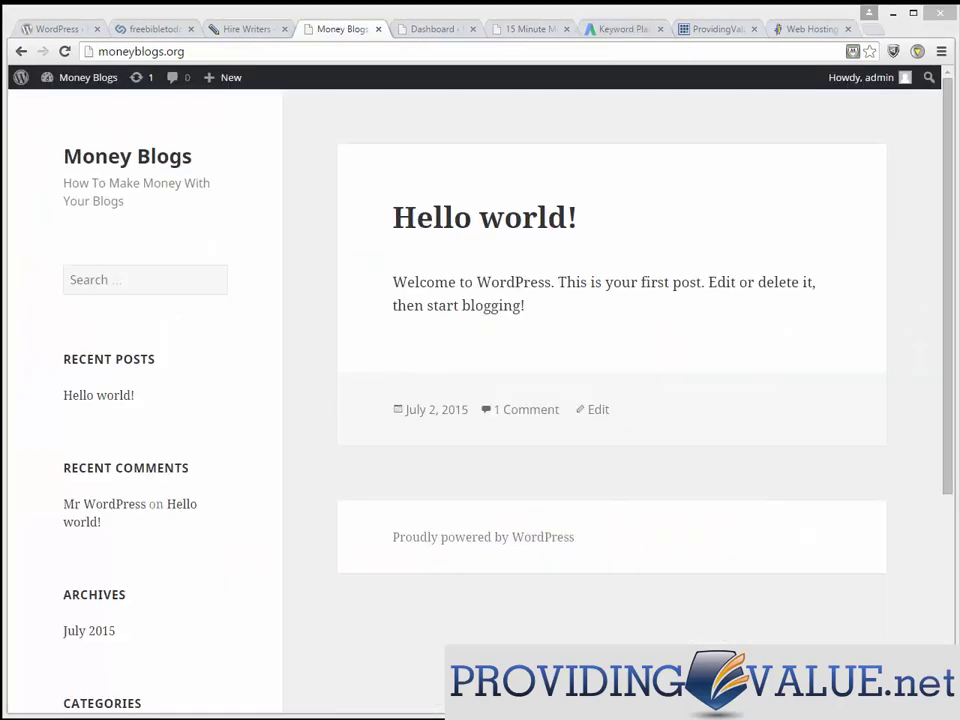
{"action": "left_click", "coordinate": [606, 29]}
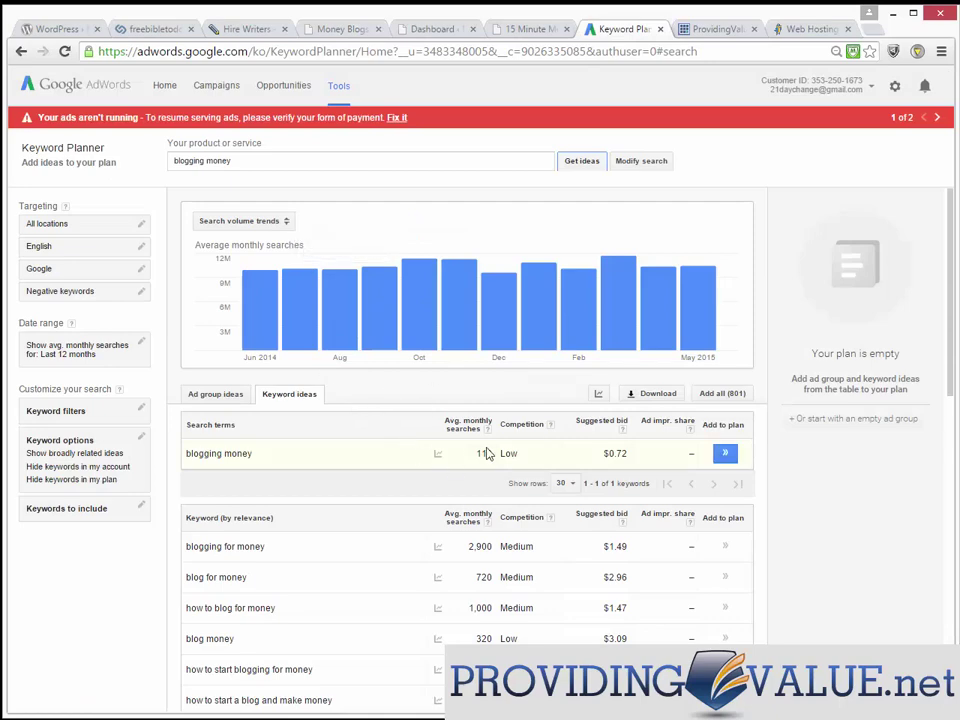
{"action": "key", "text": "ctrl+9"}
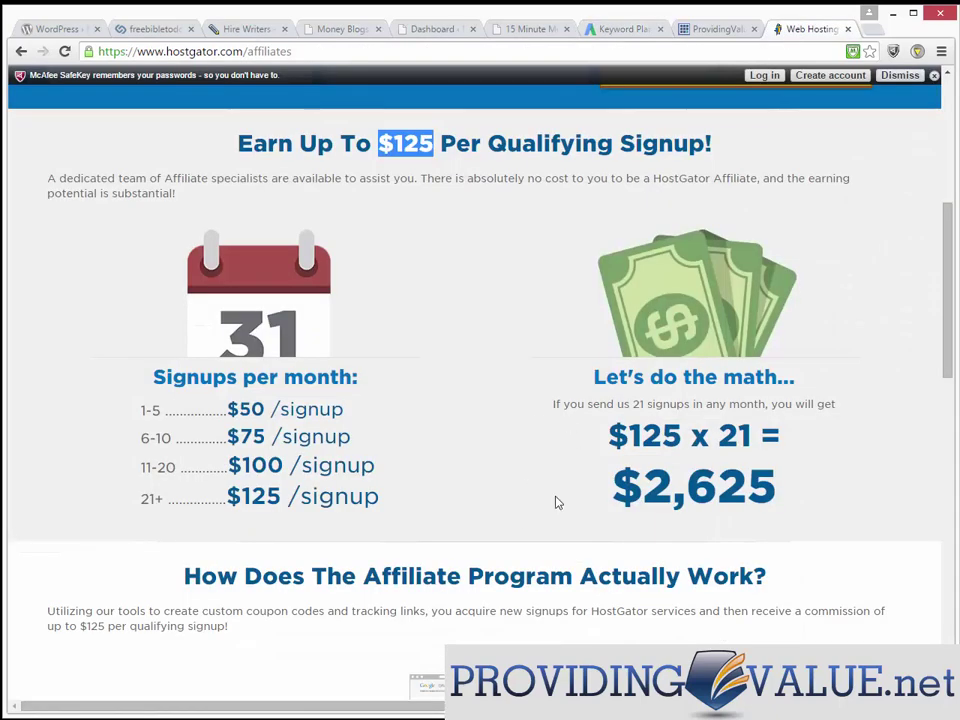
{"action": "left_click", "coordinate": [326, 30]}
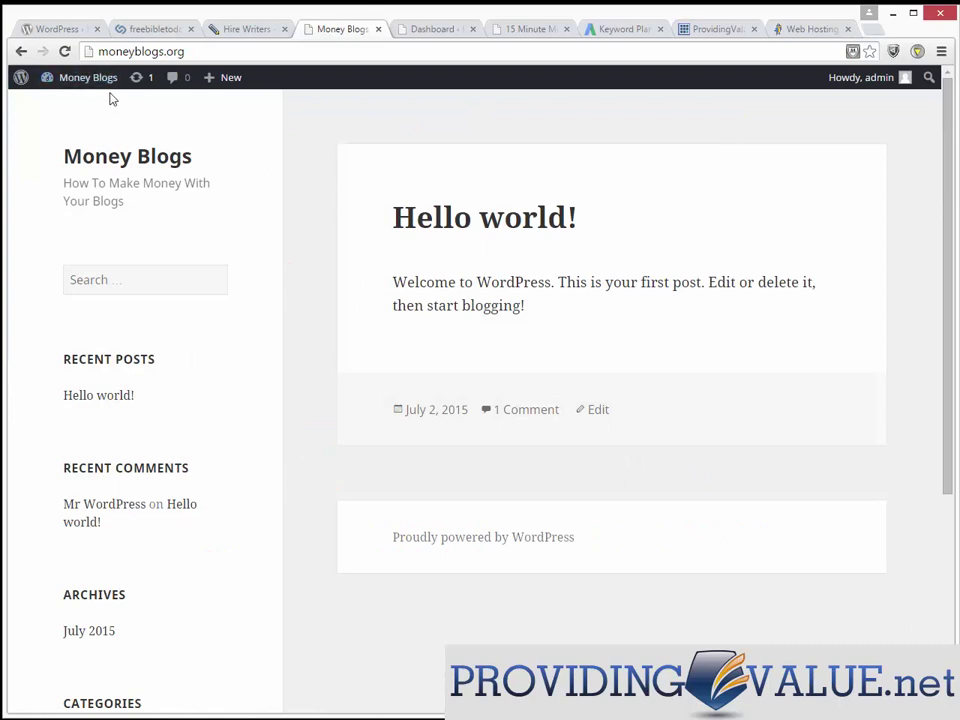
{"action": "mouse_move", "coordinate": [71, 91]}
- Copy the full text of the "How to Start a Blog and Make Money" article from its Hire Writers project
{"action": "left_click", "coordinate": [238, 31]}
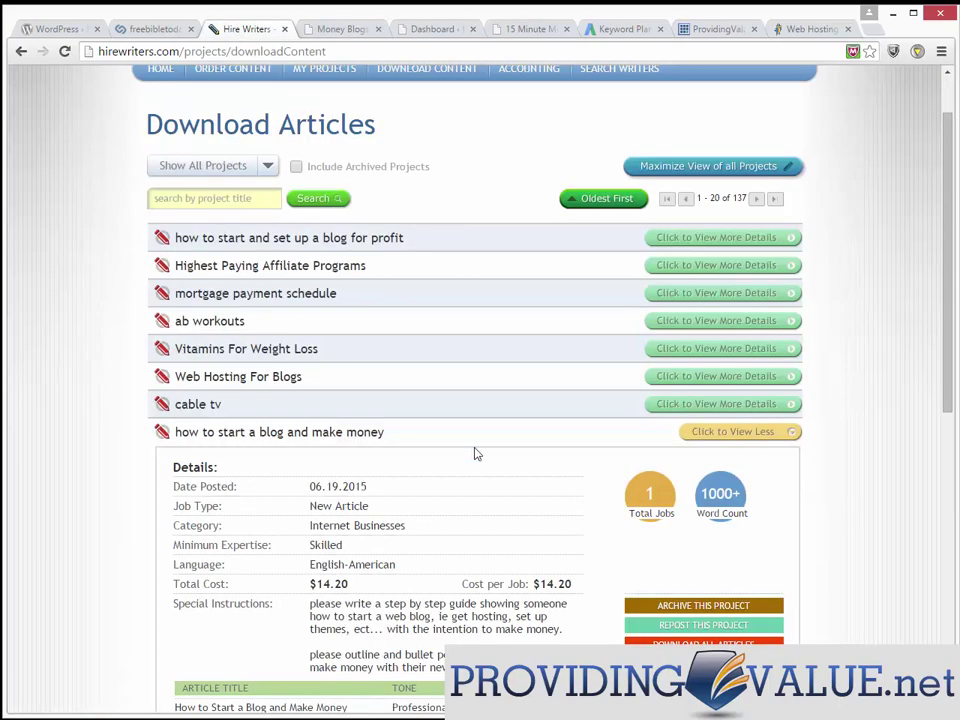
{"action": "left_click_drag", "start_coordinate": [949, 145], "coordinate": [936, 199]}
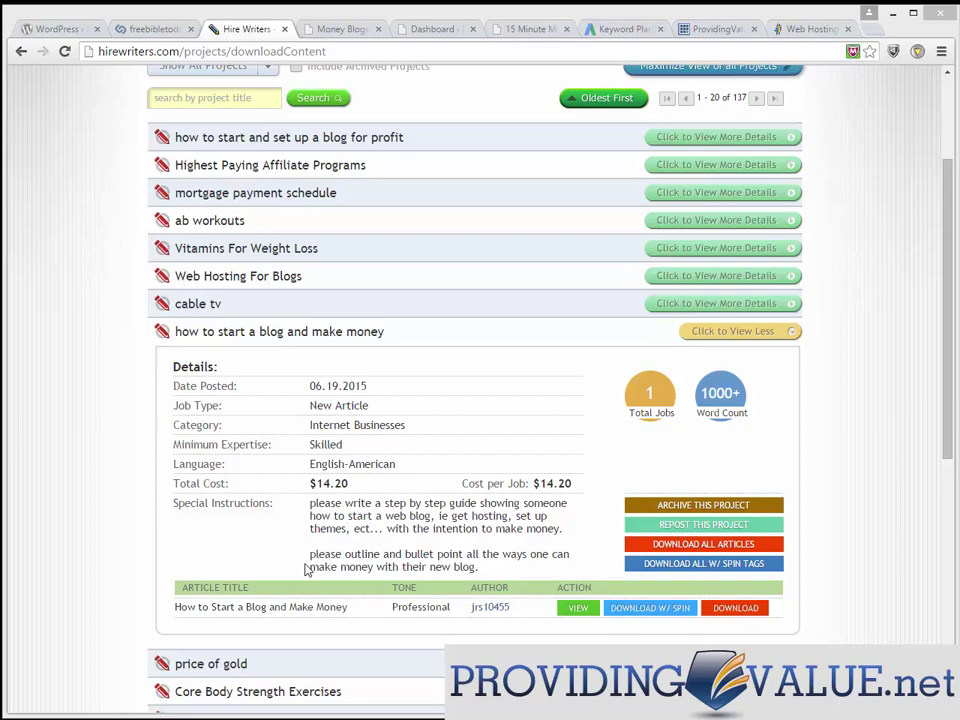
{"action": "left_click", "coordinate": [578, 607]}
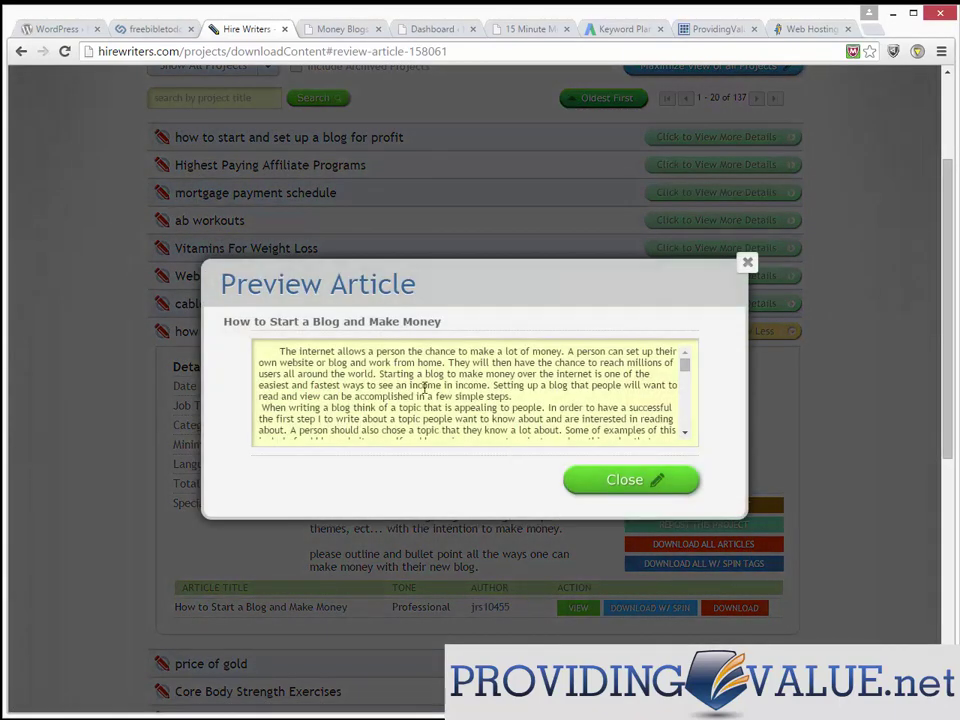
{"action": "left_click", "coordinate": [428, 392]}
{"action": "key", "text": "ctrl+a"}
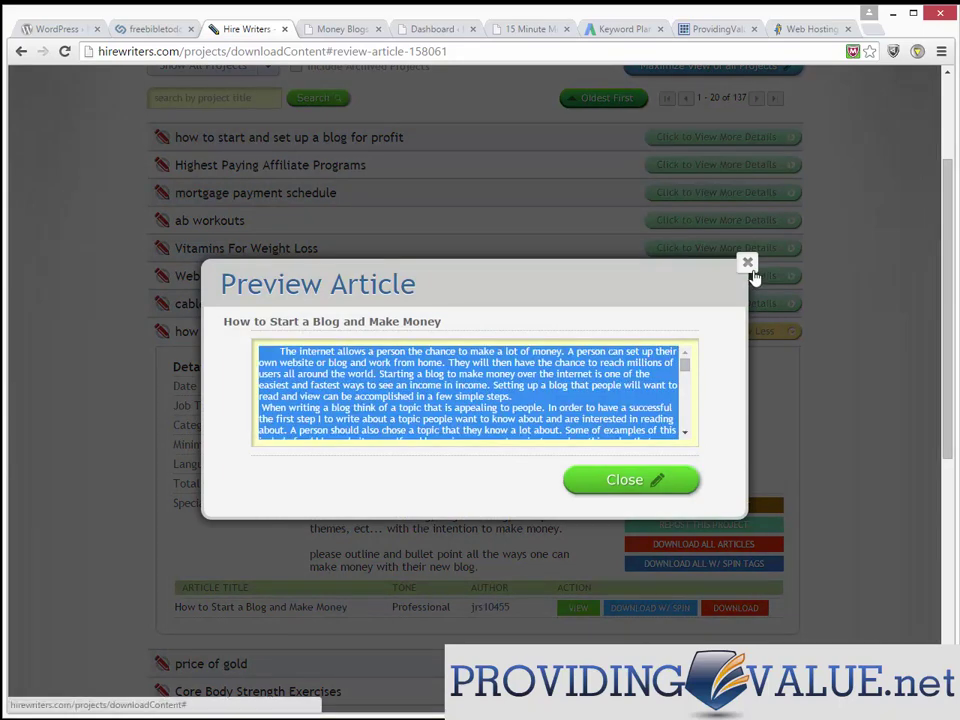
{"action": "left_click", "coordinate": [747, 263]}
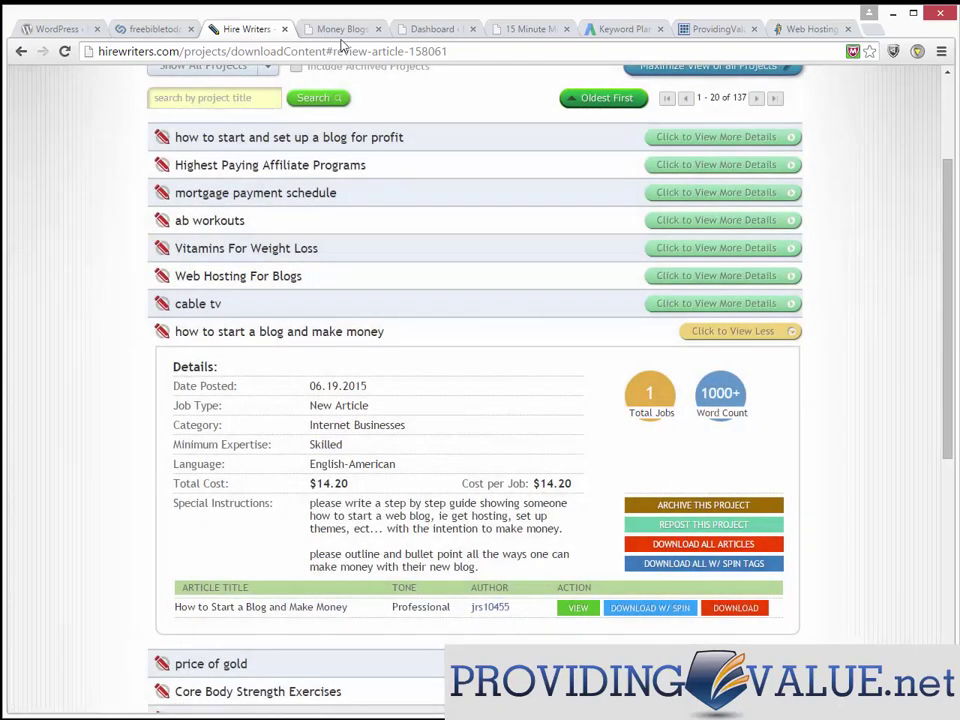
- Create a new page in the Money Blogs WordPress dashboard titled "Start A Blog And Make Money"
{"action": "left_click", "coordinate": [338, 30]}
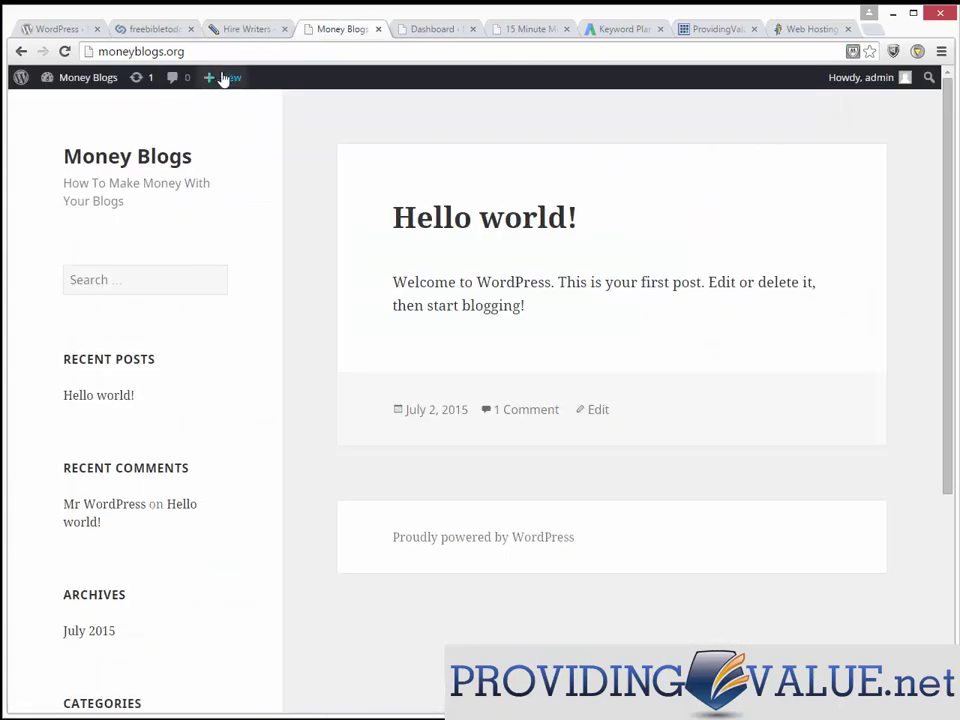
{"action": "mouse_move", "coordinate": [105, 88]}
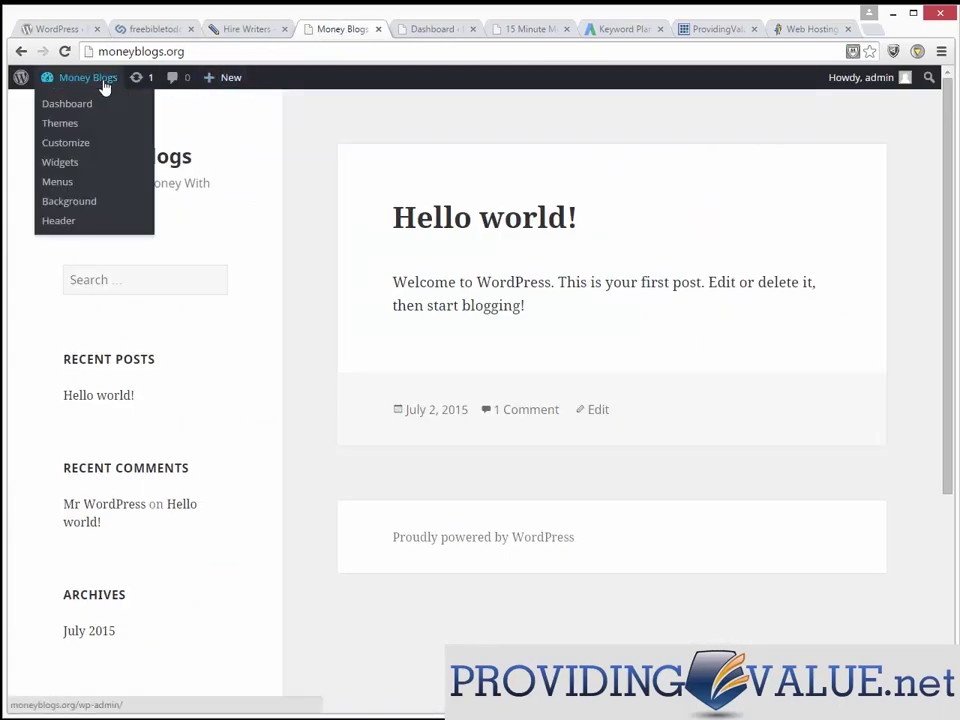
{"action": "left_click", "coordinate": [49, 105]}
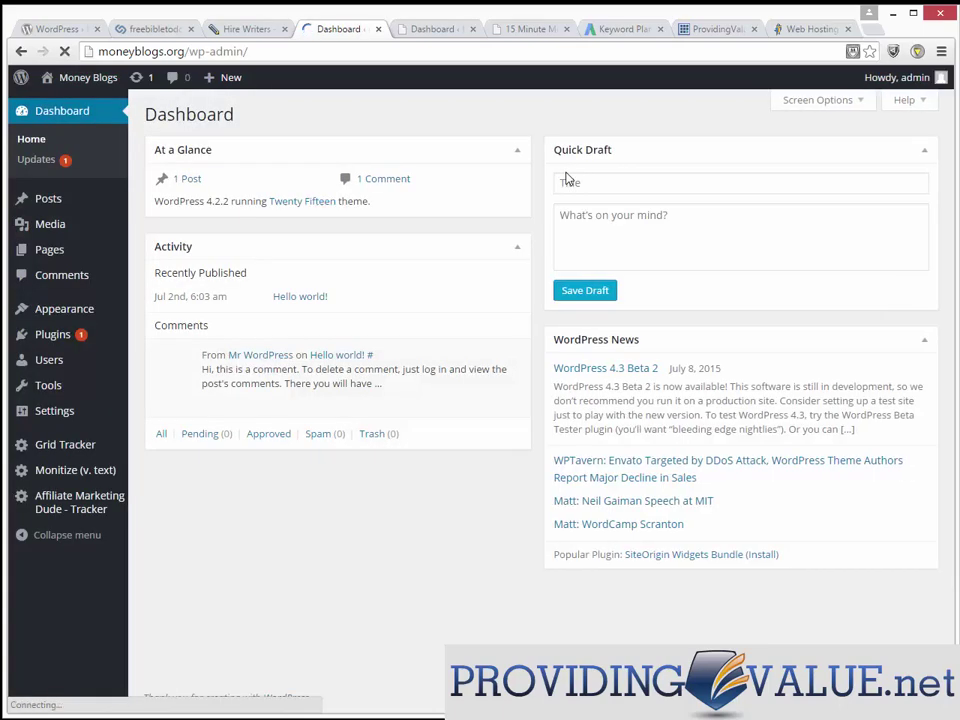
{"action": "mouse_move", "coordinate": [82, 258]}
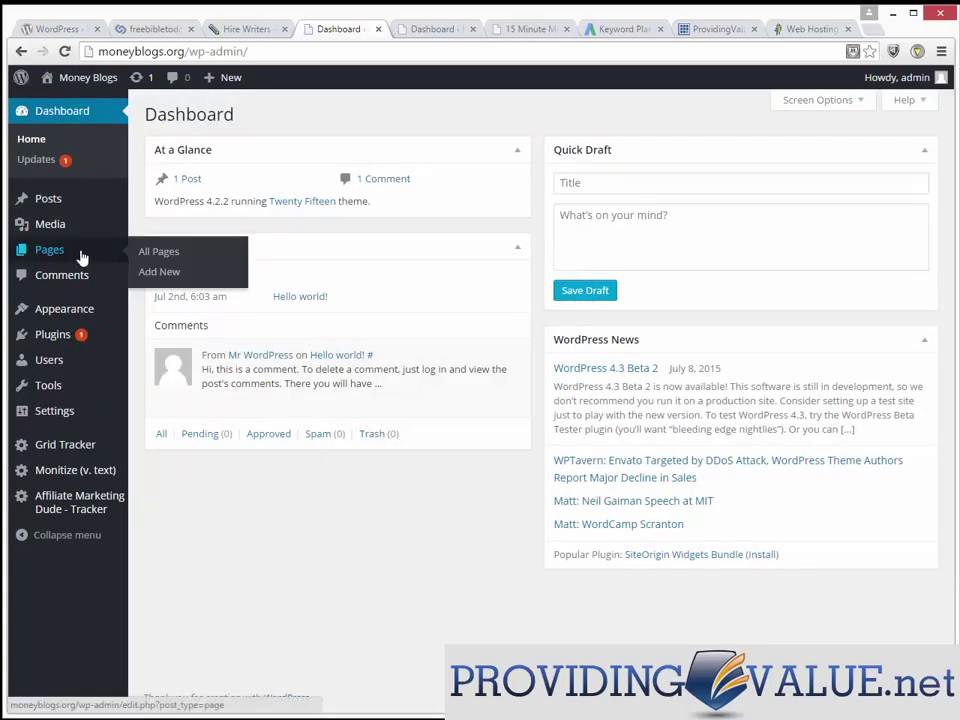
{"action": "left_click", "coordinate": [148, 253]}
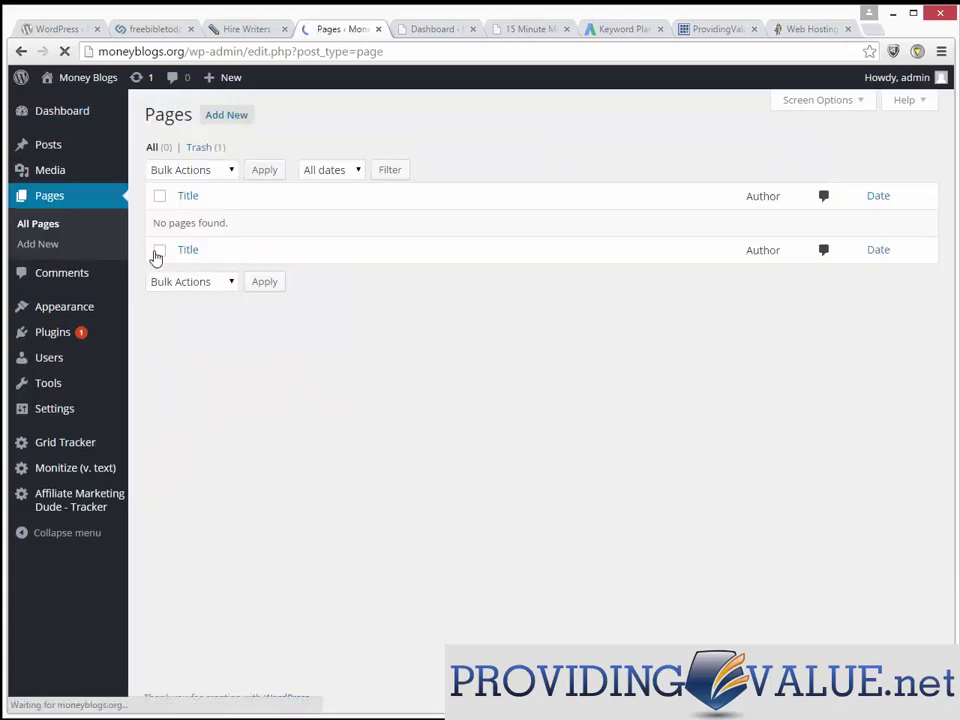
{"action": "left_click", "coordinate": [30, 246]}
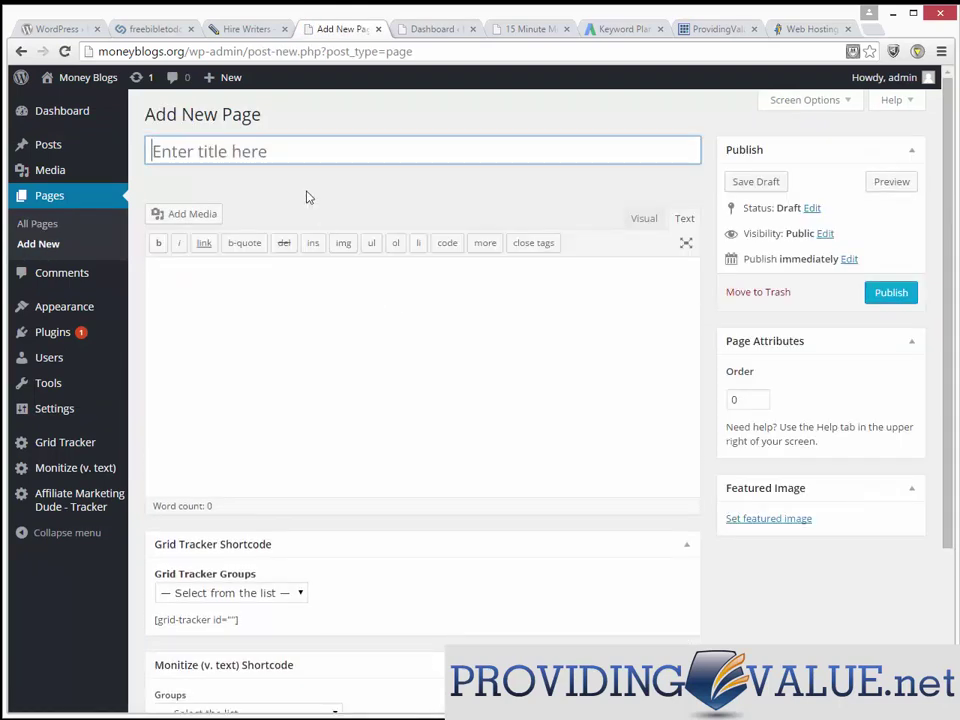
{"action": "type", "text": "Start A B"}
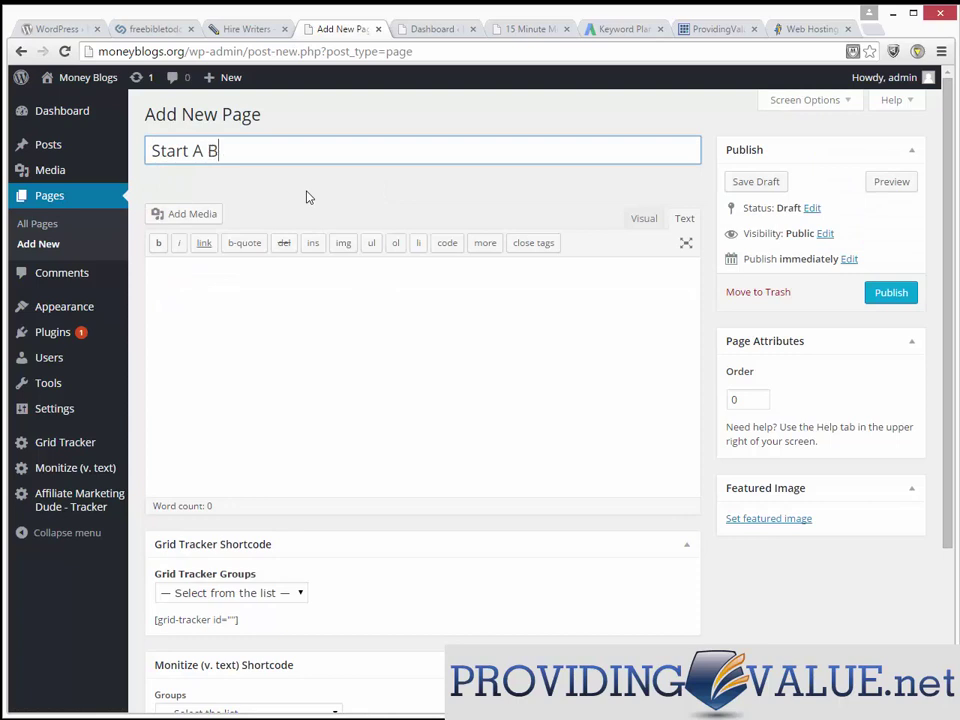
{"action": "type", "text": "log And Make"}
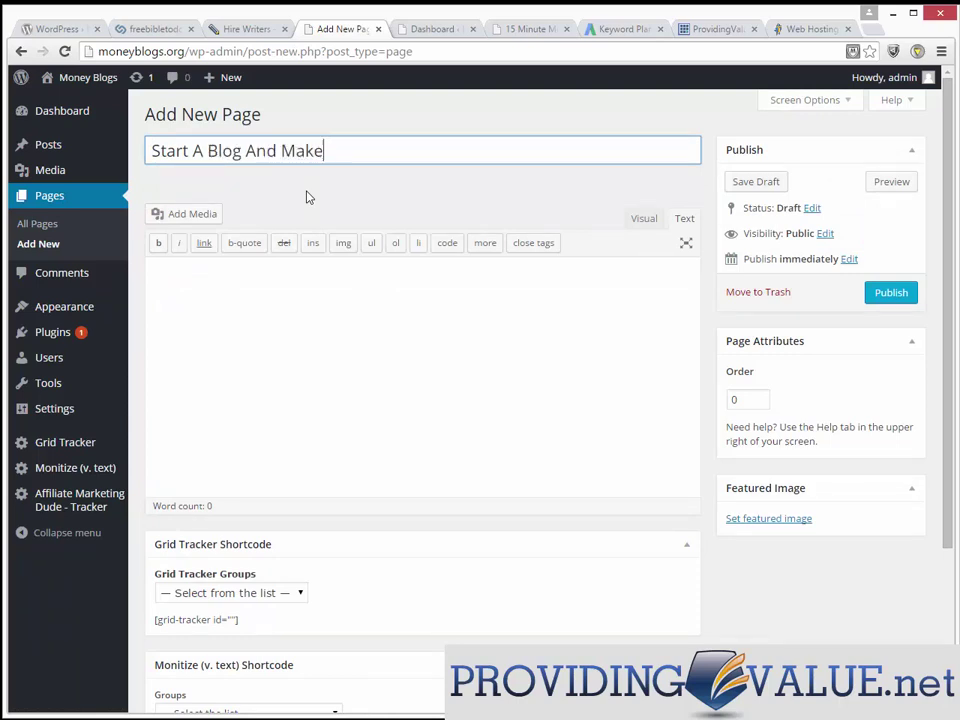
{"action": "type", "text": " Money"}
- Paste the copied article into the page body, look through it and publish the page
{"action": "left_click", "coordinate": [392, 296]}
{"action": "key", "text": "ctrl+v"}
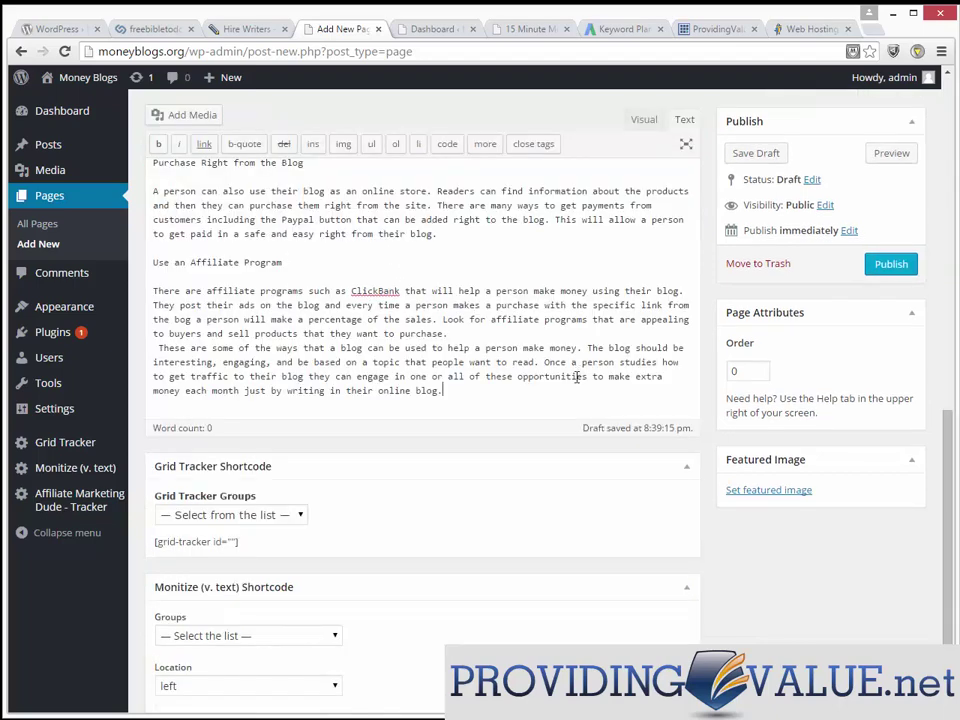
{"action": "left_click_drag", "start_coordinate": [952, 449], "coordinate": [951, 364]}
{"action": "left_click_drag", "start_coordinate": [579, 482], "coordinate": [371, 97]}
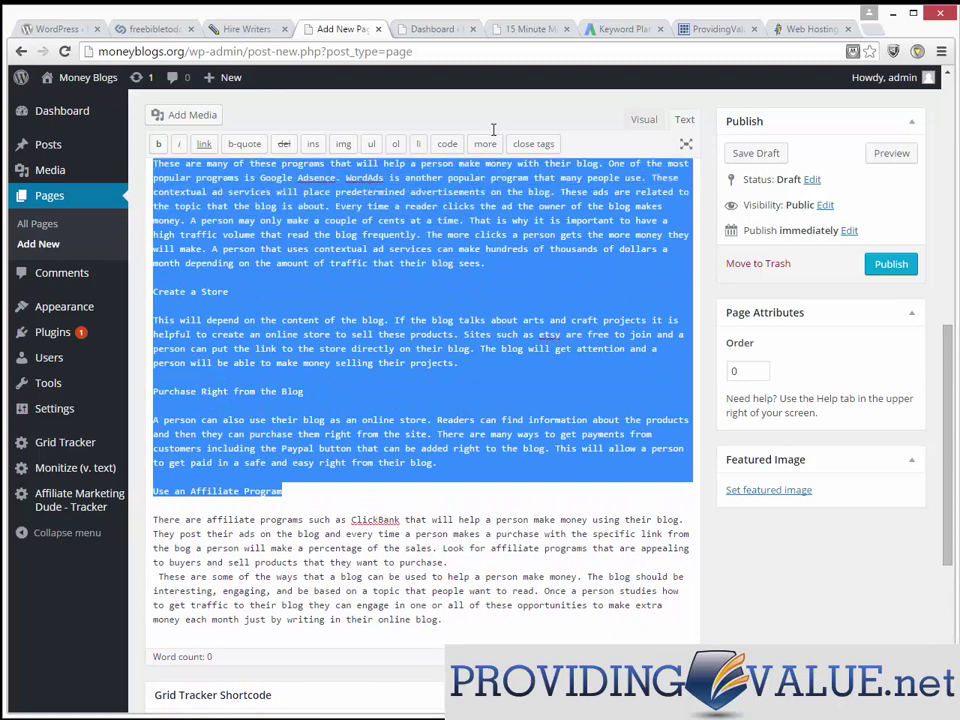
{"action": "left_click", "coordinate": [905, 264]}
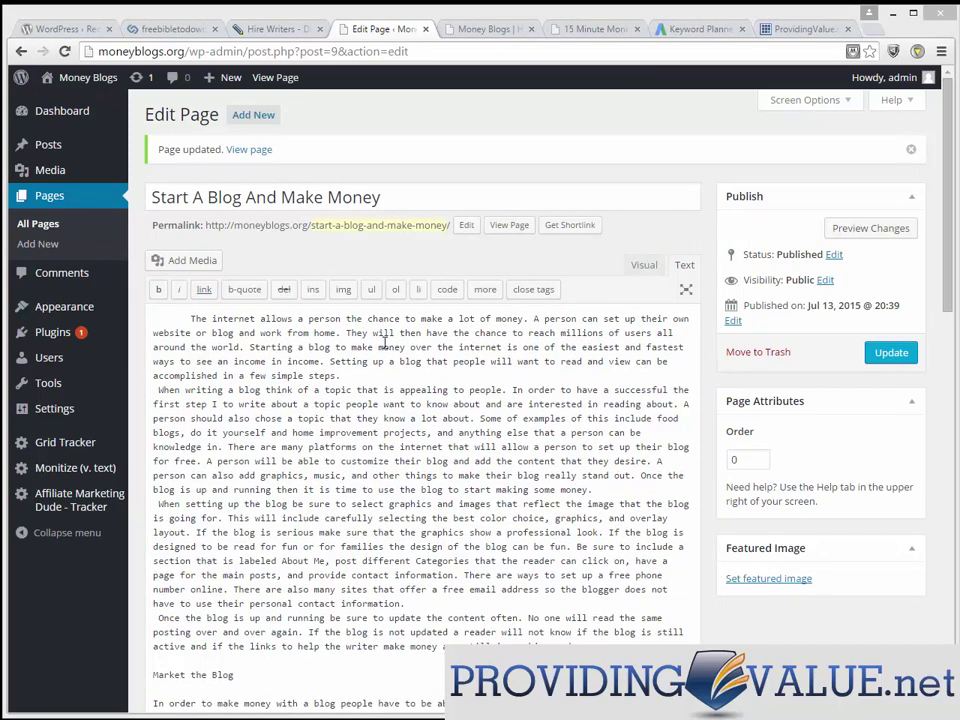
- Set the site's front page to the static page "Start A Blog And Make Money" in the Reading Settings and save the changes
{"action": "mouse_move", "coordinate": [75, 408]}
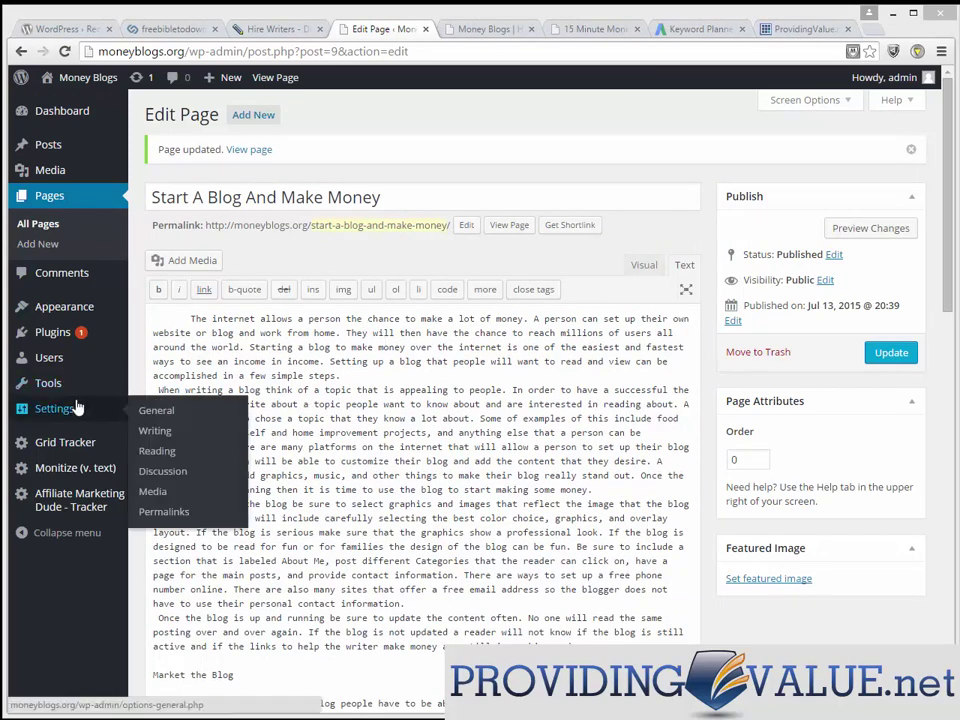
{"action": "left_click", "coordinate": [156, 451]}
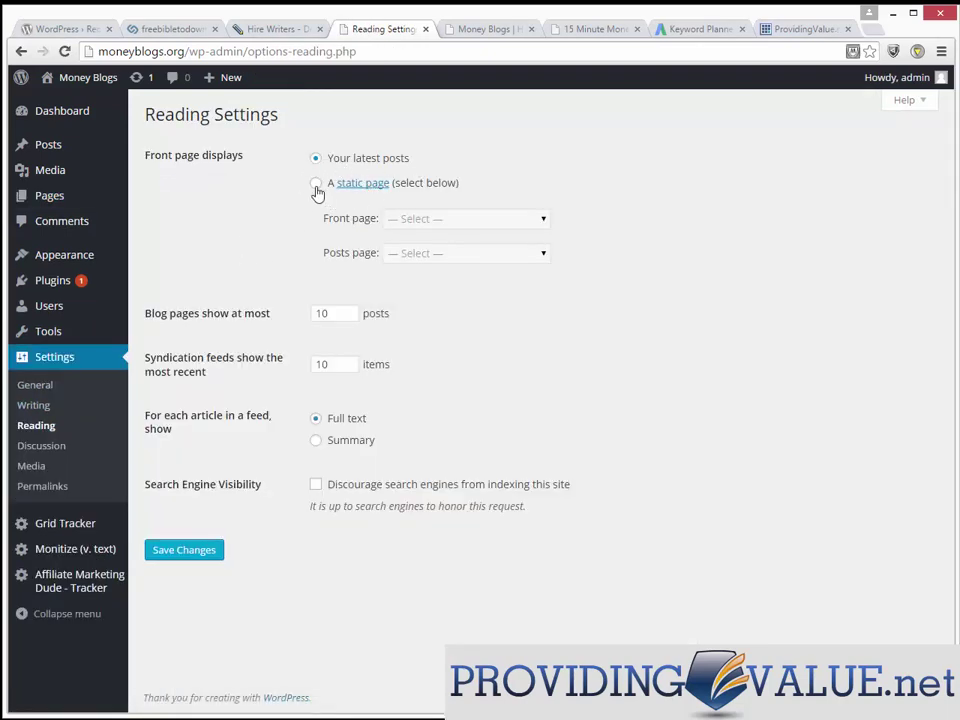
{"action": "left_click", "coordinate": [316, 183]}
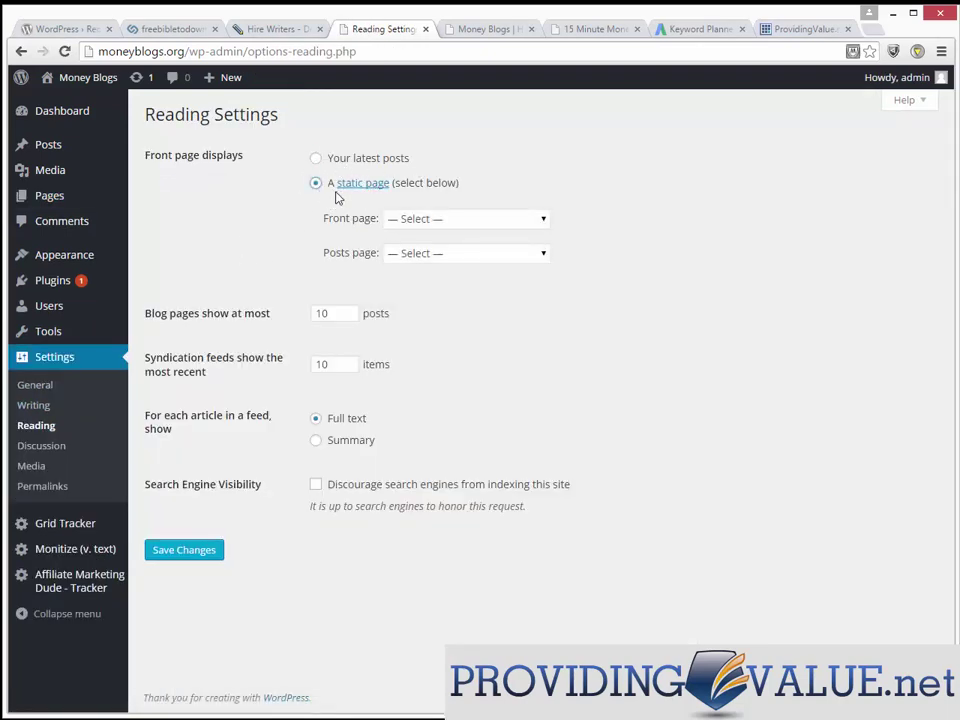
{"action": "left_click", "coordinate": [418, 219]}
{"action": "left_click", "coordinate": [418, 253]}
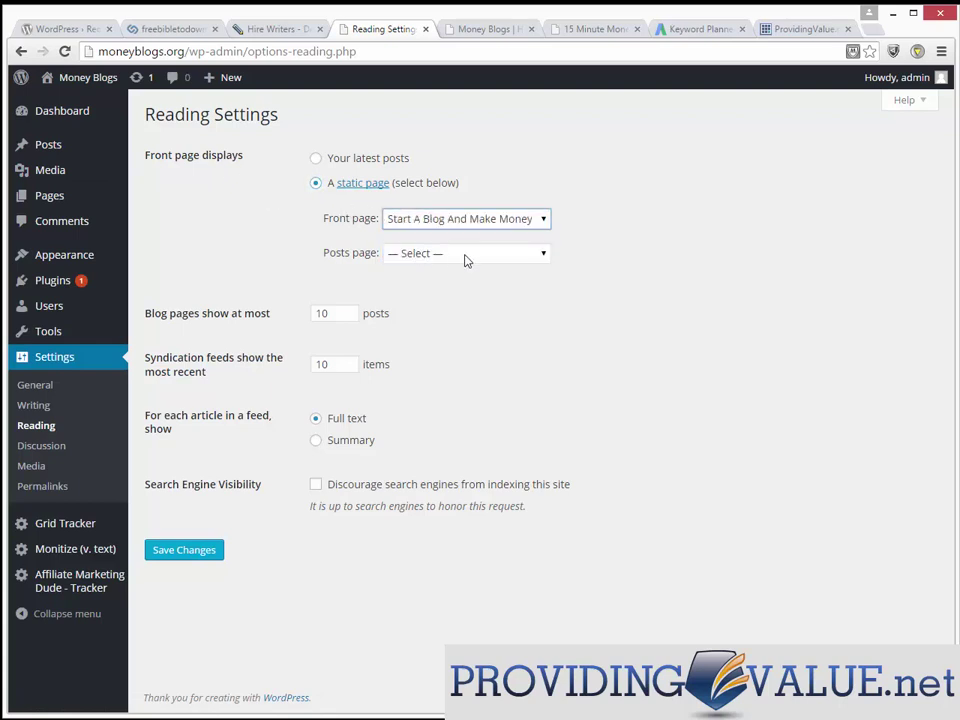
{"action": "left_click", "coordinate": [207, 543]}
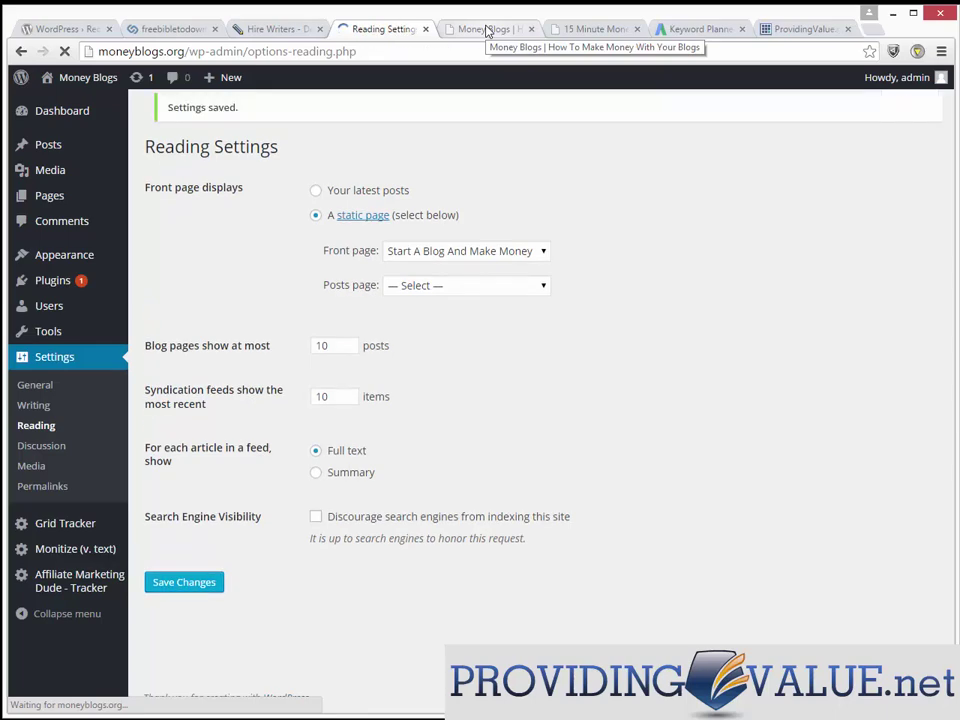
- Reload the live Money Blogs site and look over its front page
{"action": "left_click", "coordinate": [487, 30]}
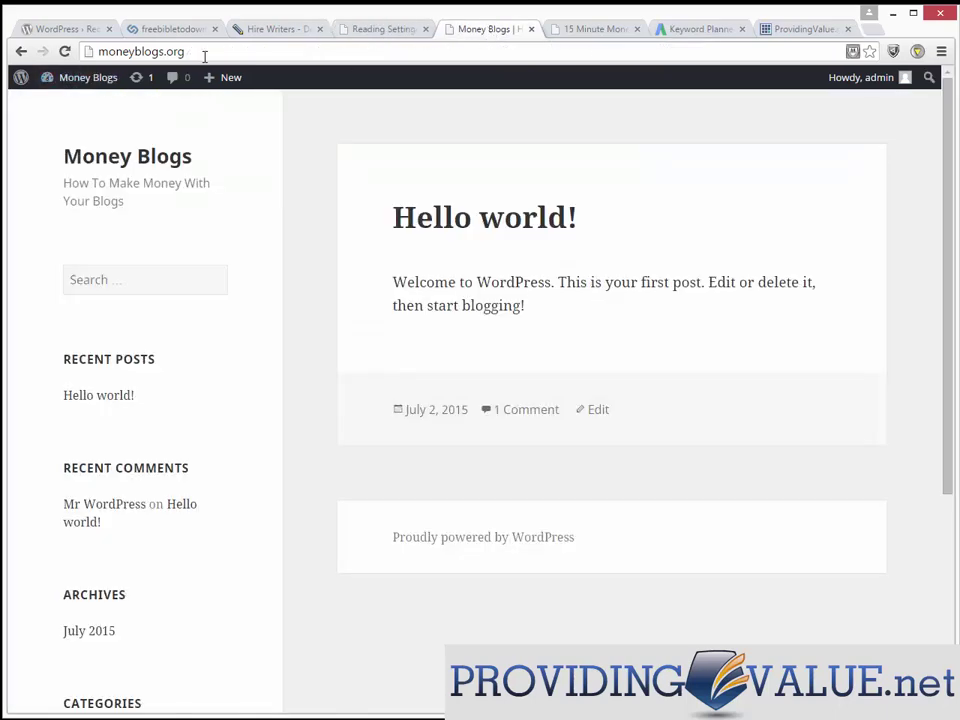
{"action": "right_click", "coordinate": [285, 191]}
{"action": "left_click", "coordinate": [314, 231]}
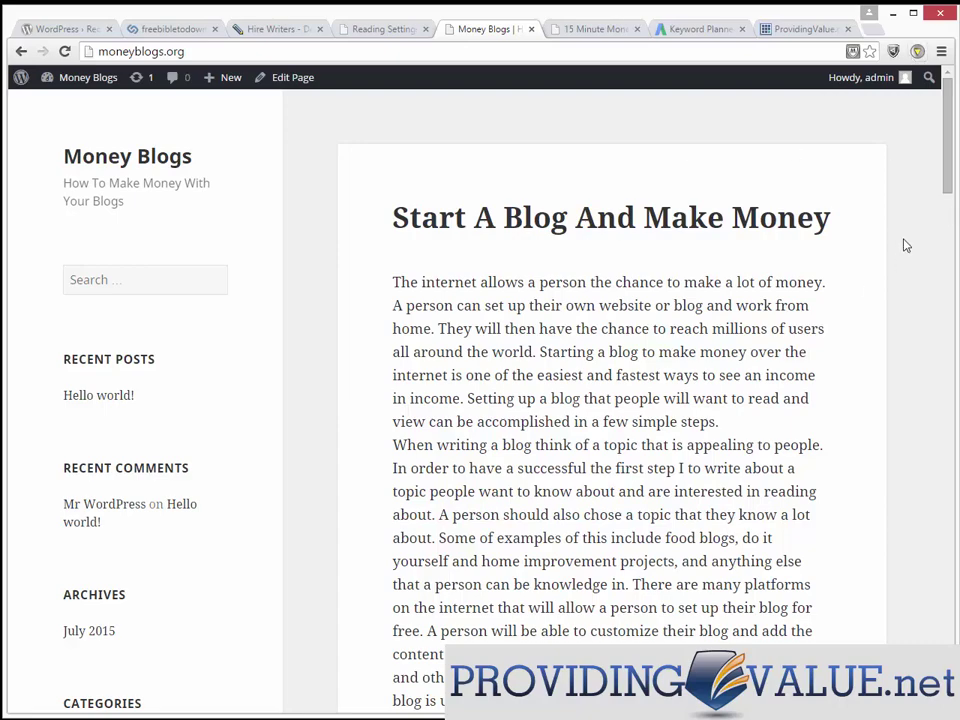
{"action": "mouse_move", "coordinate": [947, 158]}
{"action": "left_mouse_down"}
{"action": "mouse_move", "coordinate": [945, 561]}
{"action": "mouse_move", "coordinate": [945, 170]}
{"action": "left_mouse_up"}
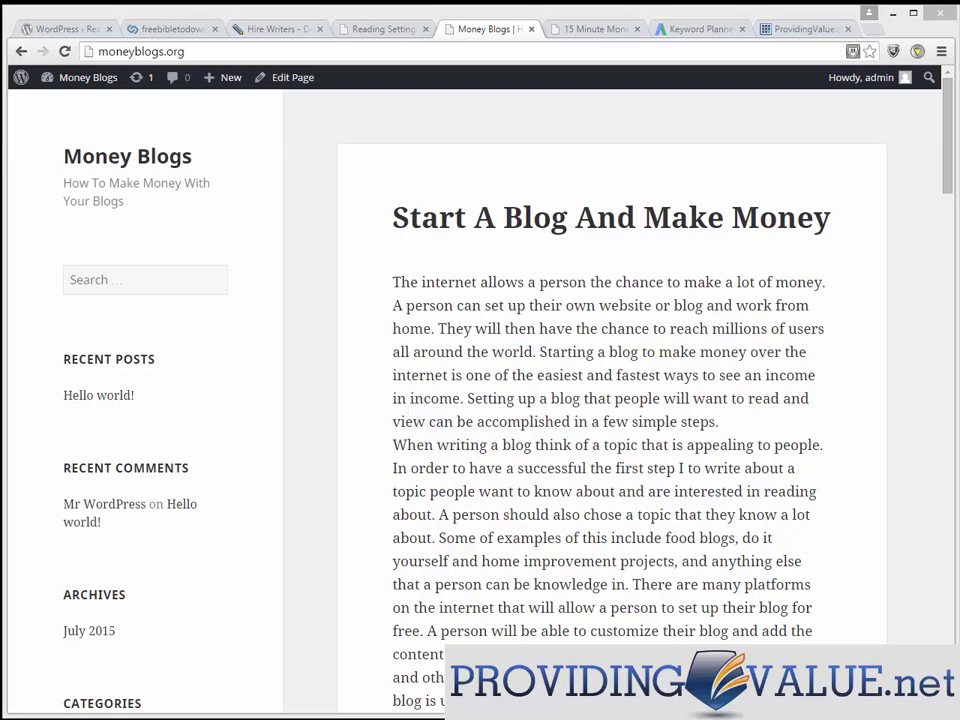
- Switch to Artisteer to look at the sherlock theme design, and return to the browser
{"action": "key", "text": "alt+Tab"}
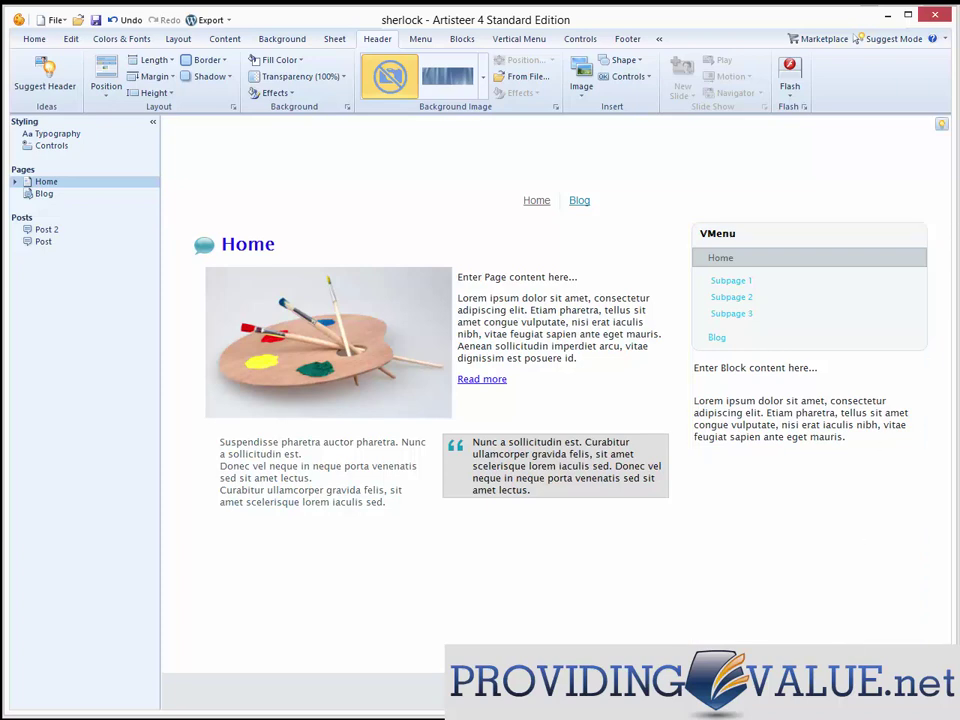
{"action": "left_click", "coordinate": [886, 16]}
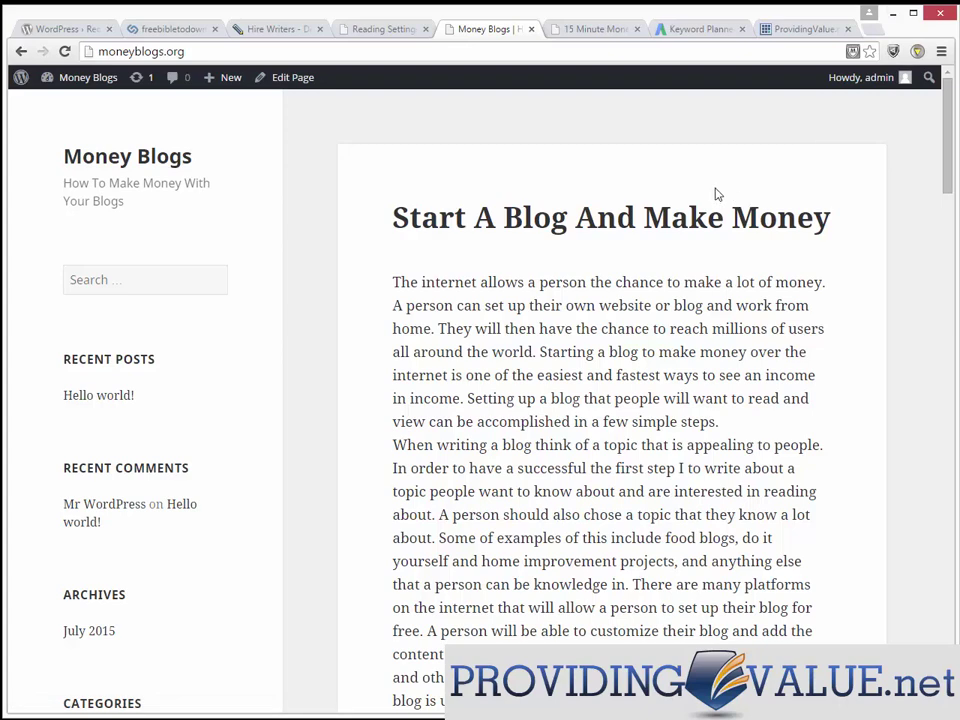
- Start a theme upload in the Money Blogs dashboard and choose blanklead1.zip from the upgradepack folder on the Desktop
{"action": "left_click", "coordinate": [377, 33]}
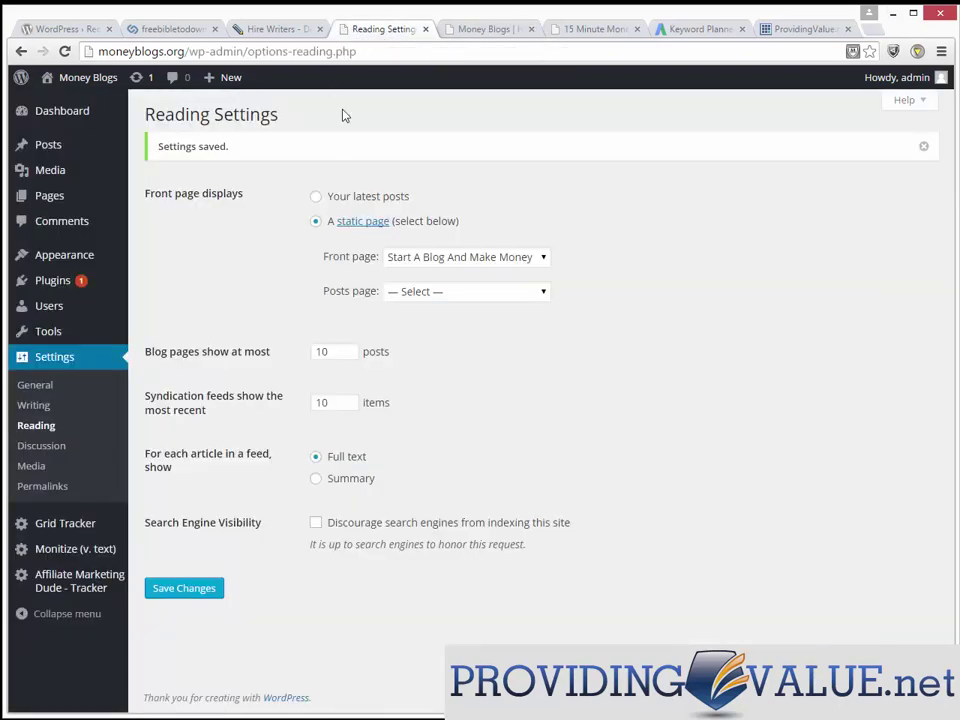
{"action": "mouse_move", "coordinate": [88, 257]}
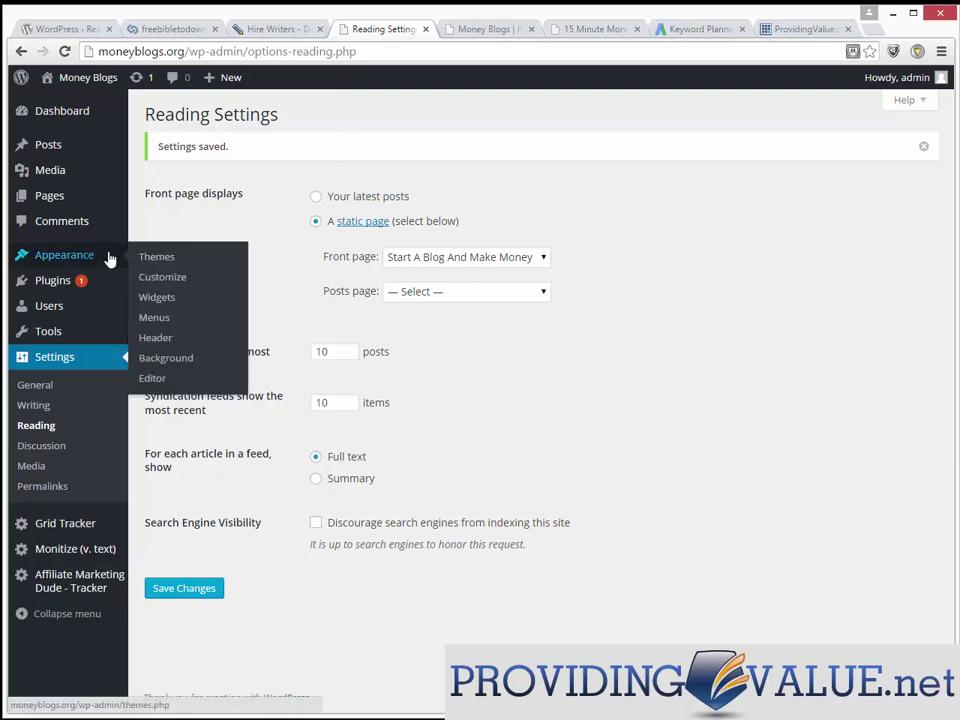
{"action": "left_click", "coordinate": [152, 257]}
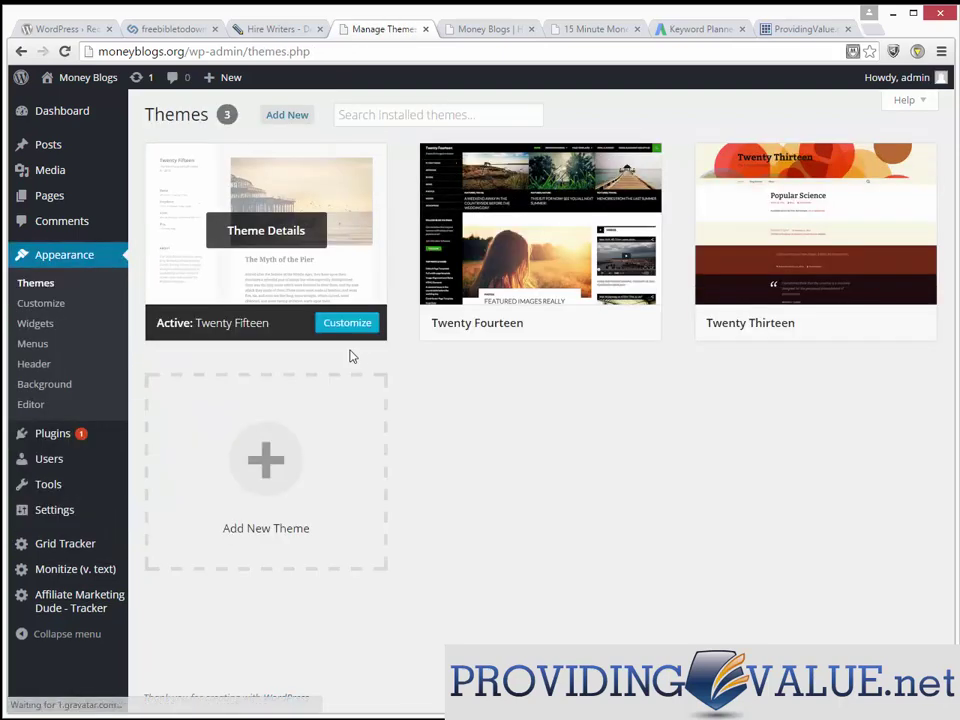
{"action": "left_click", "coordinate": [293, 119]}
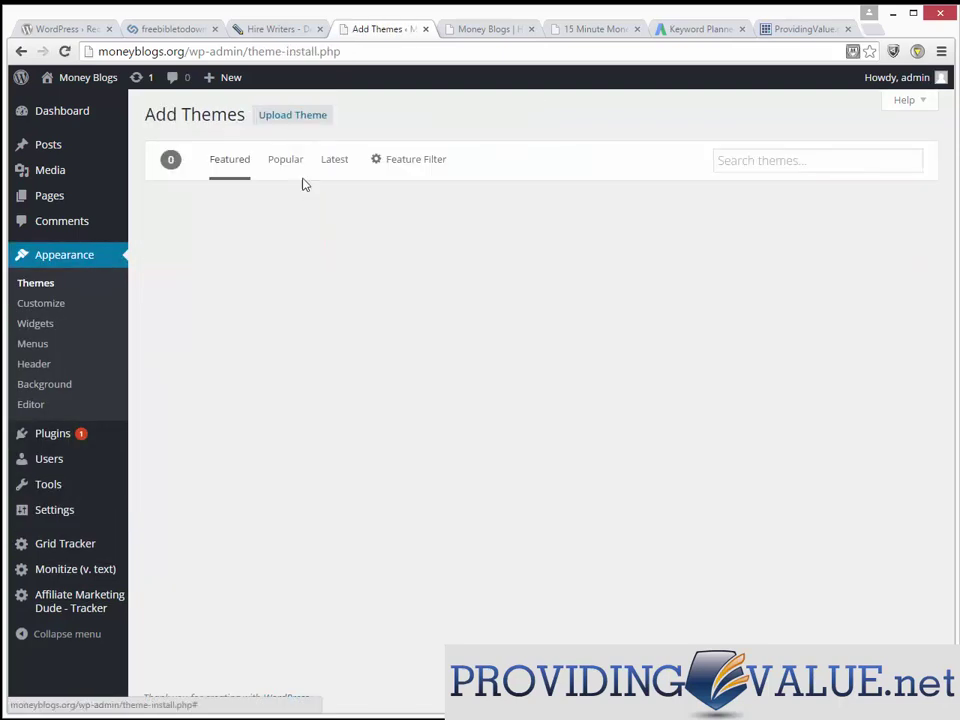
{"action": "left_click", "coordinate": [292, 115]}
{"action": "left_click", "coordinate": [456, 246]}
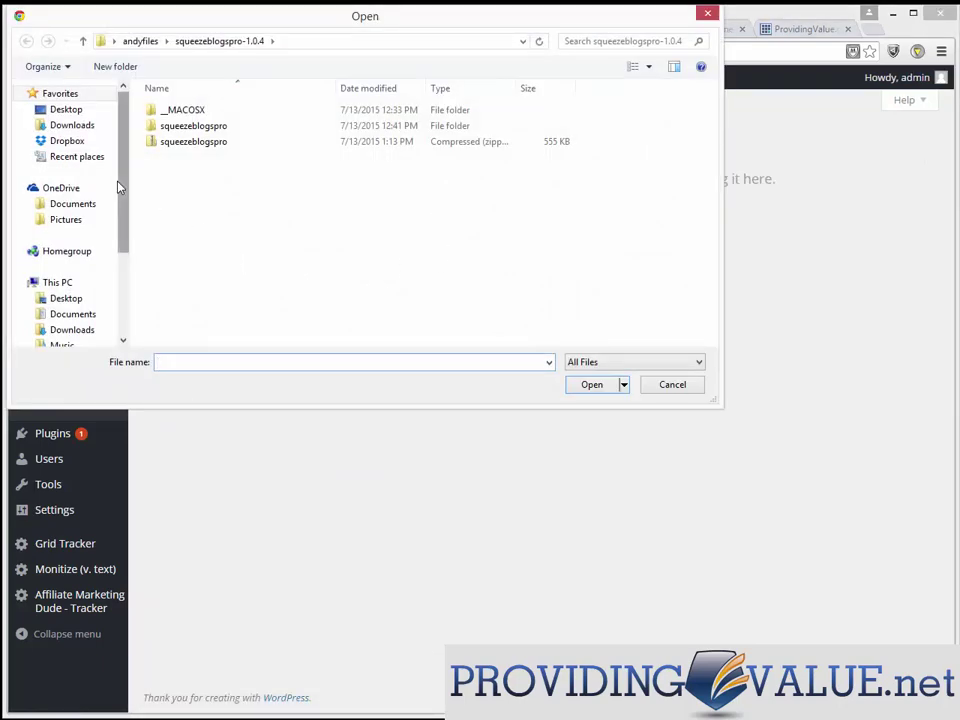
{"action": "left_click", "coordinate": [72, 112]}
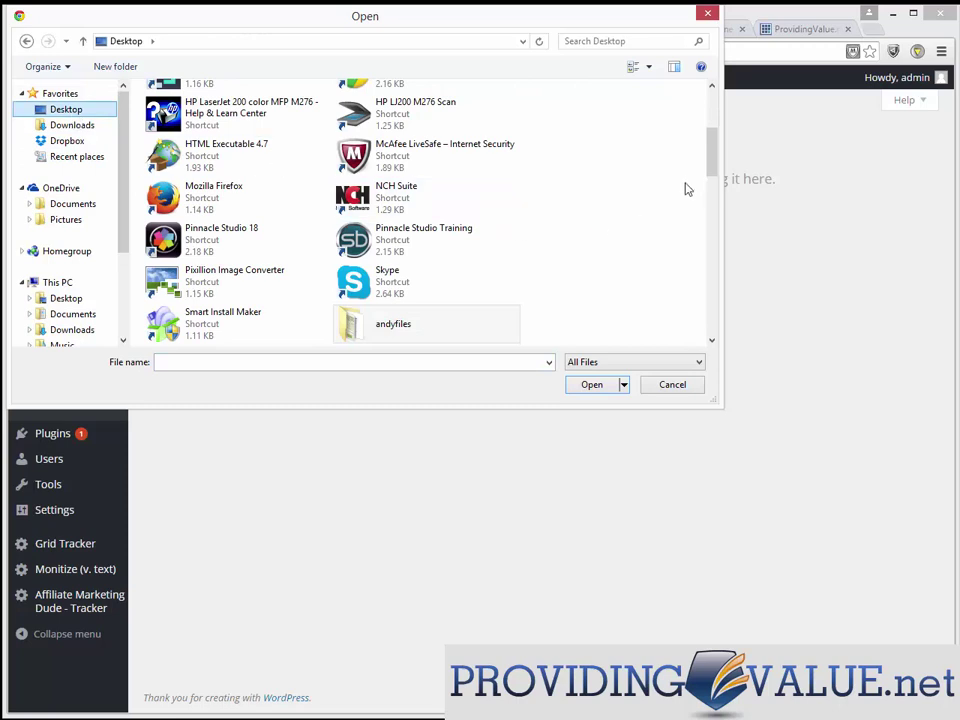
{"action": "left_click_drag", "start_coordinate": [714, 154], "coordinate": [717, 195]}
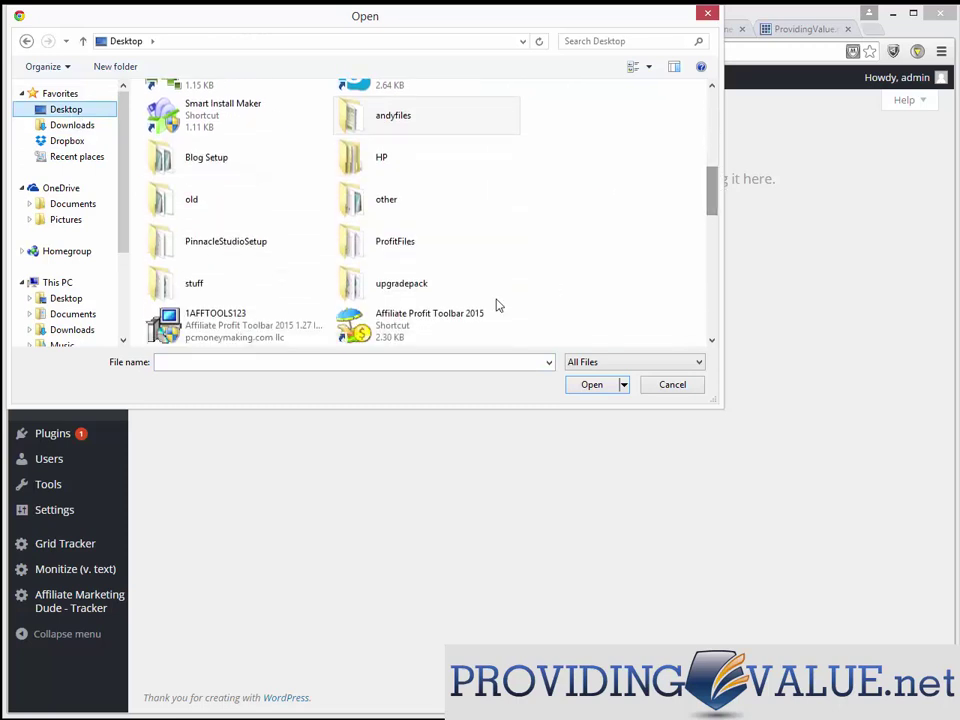
{"action": "double_click", "coordinate": [422, 286]}
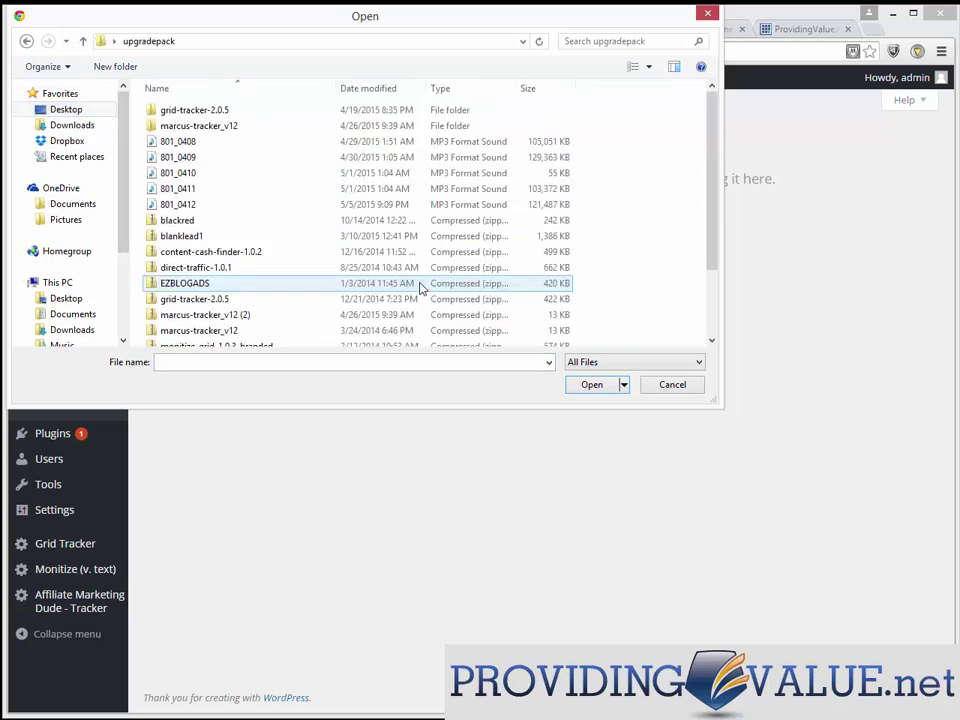
{"action": "double_click", "coordinate": [204, 244]}
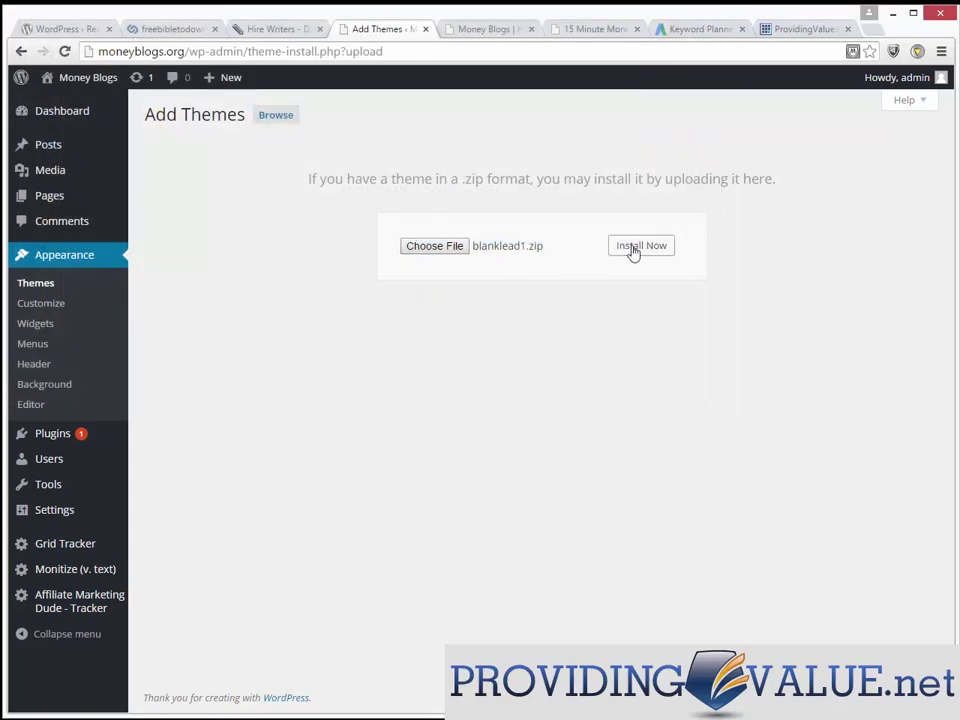
- Install and activate the blanklead1 theme, and reload the live Money Blogs site to check it
{"action": "left_click", "coordinate": [633, 249]}
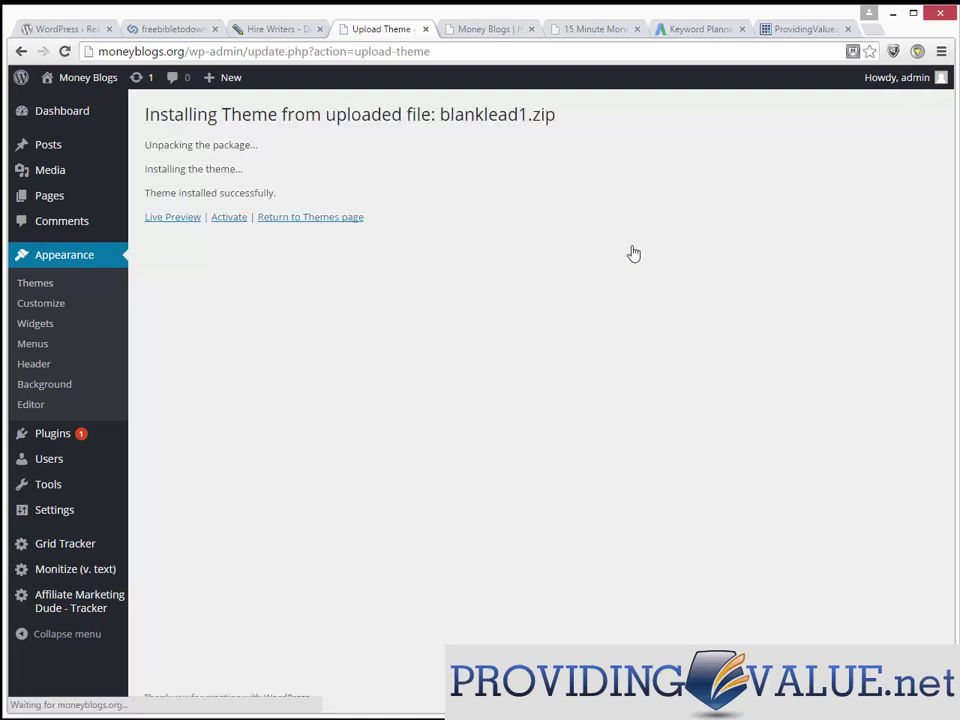
{"action": "left_click", "coordinate": [229, 218]}
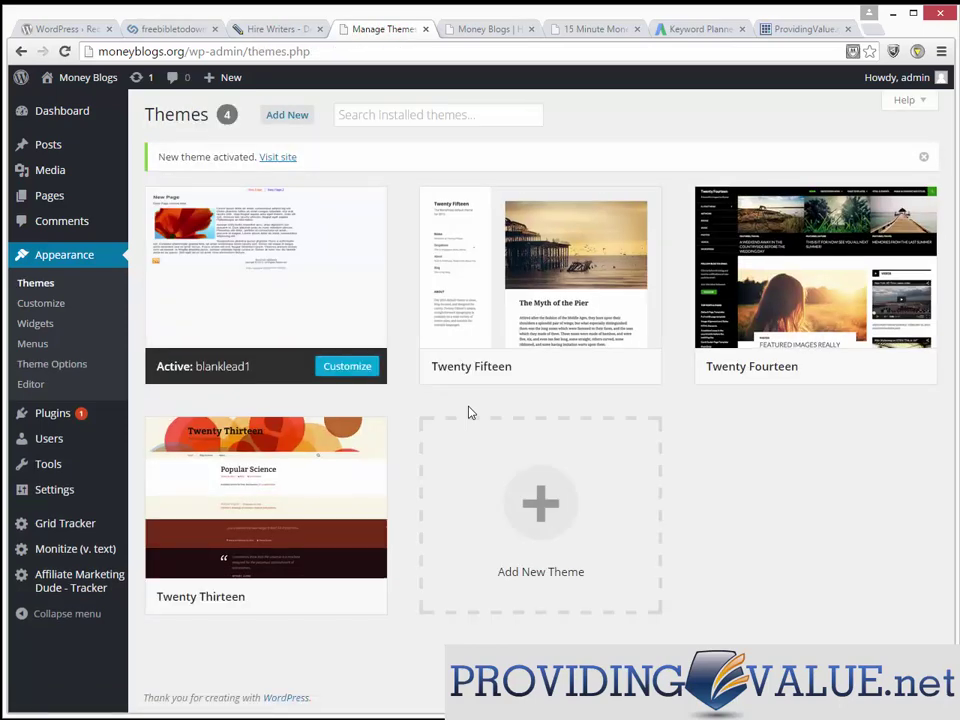
{"action": "left_click", "coordinate": [484, 32]}
{"action": "right_click", "coordinate": [473, 122]}
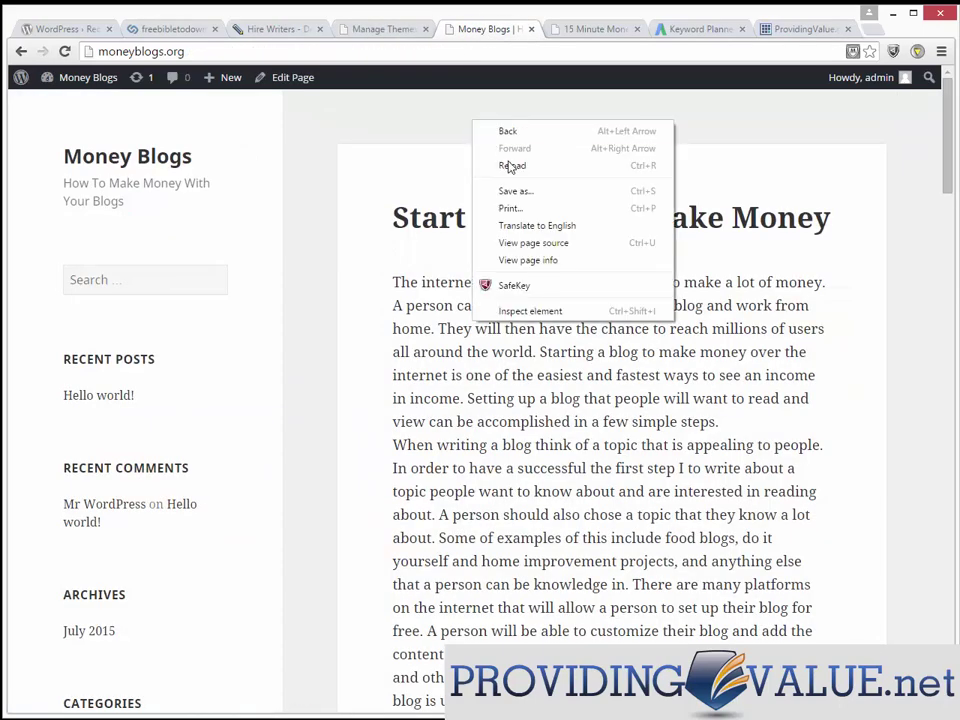
{"action": "left_click", "coordinate": [511, 166]}
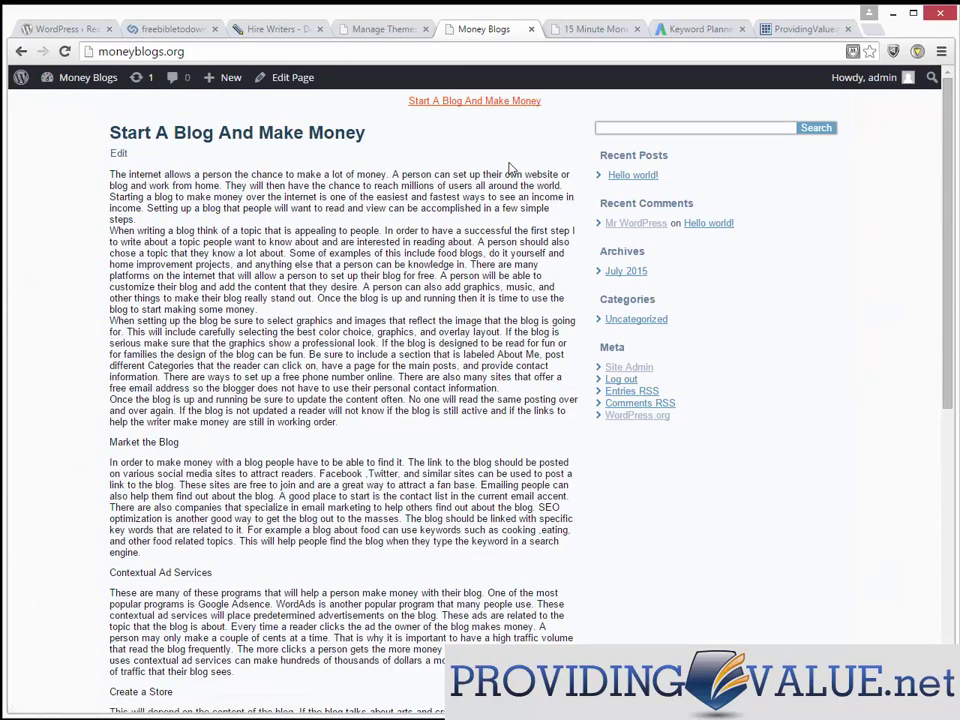
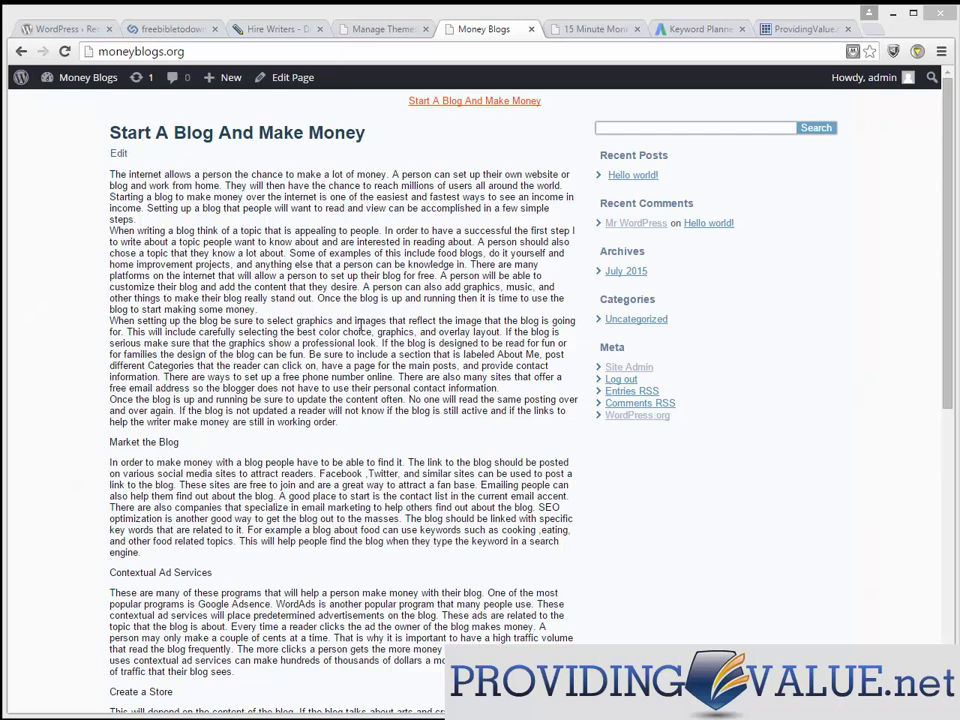
- Start a plugin upload in the Money Blogs dashboard and choose squeezeblogspro.zip from andyfiles > squeezeblogspro-1.0.4 on the Desktop
{"action": "left_click", "coordinate": [384, 30]}
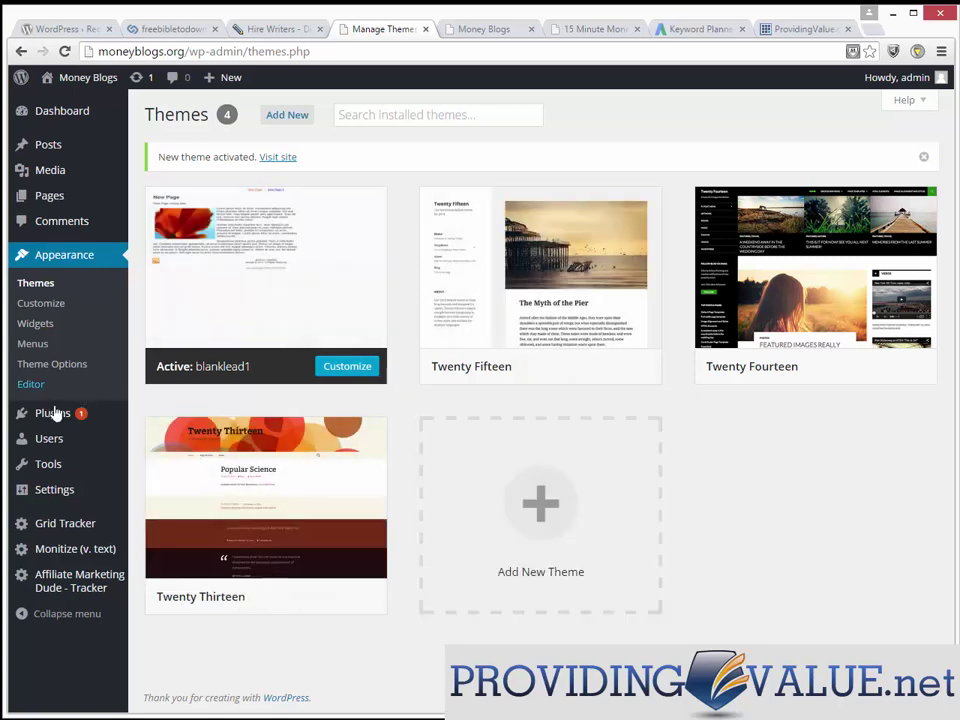
{"action": "mouse_move", "coordinate": [50, 413]}
{"action": "left_click", "coordinate": [157, 437]}
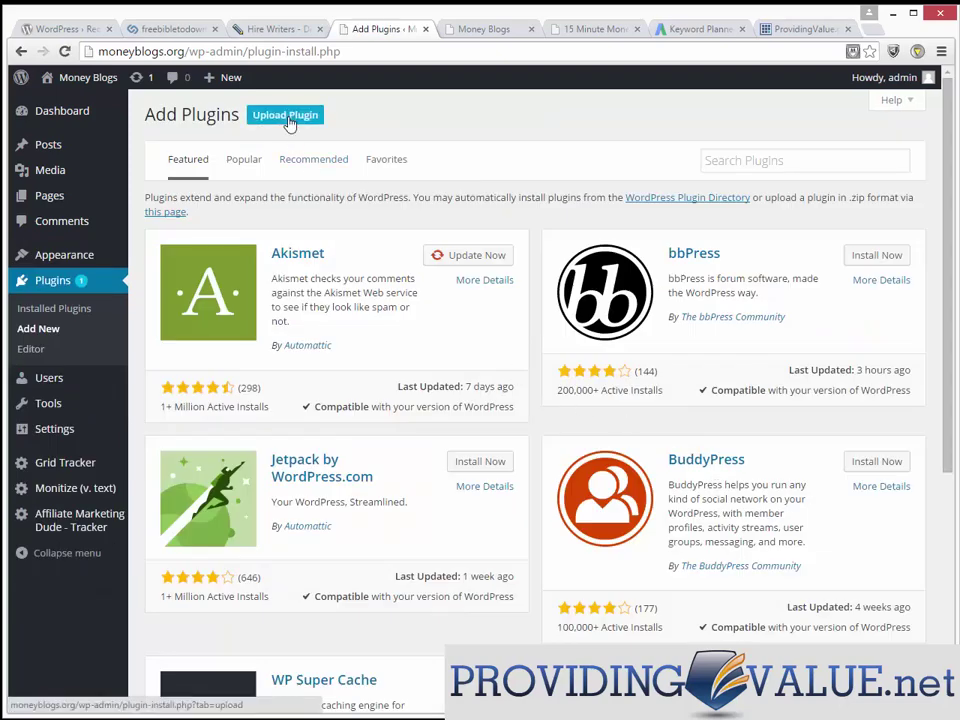
{"action": "left_click", "coordinate": [287, 116]}
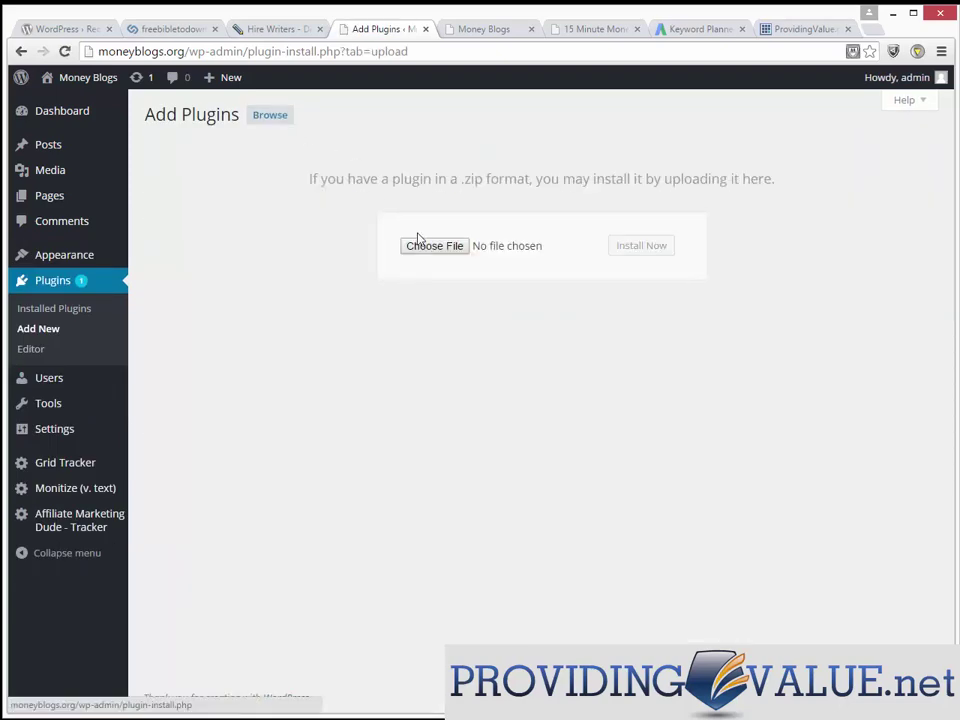
{"action": "left_click", "coordinate": [443, 252]}
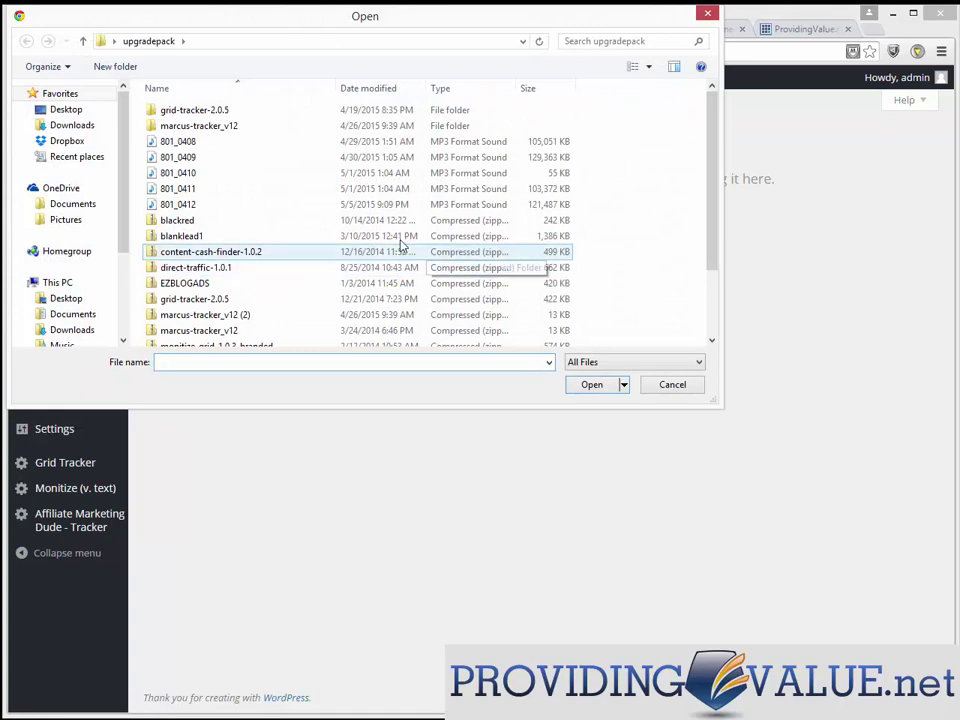
{"action": "left_click", "coordinate": [60, 141]}
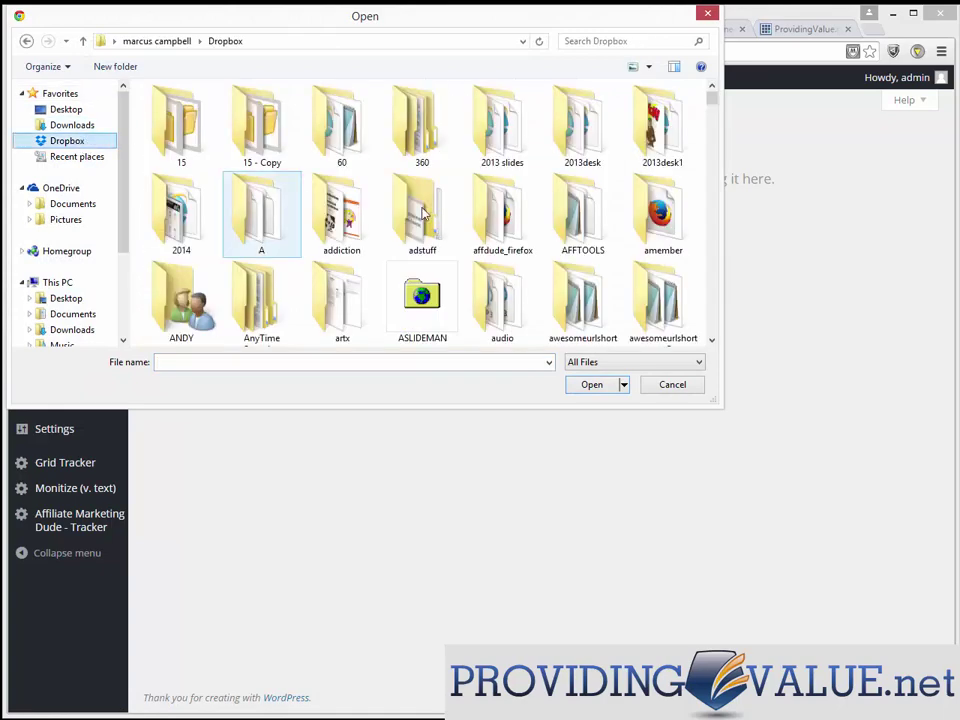
{"action": "left_click", "coordinate": [66, 108]}
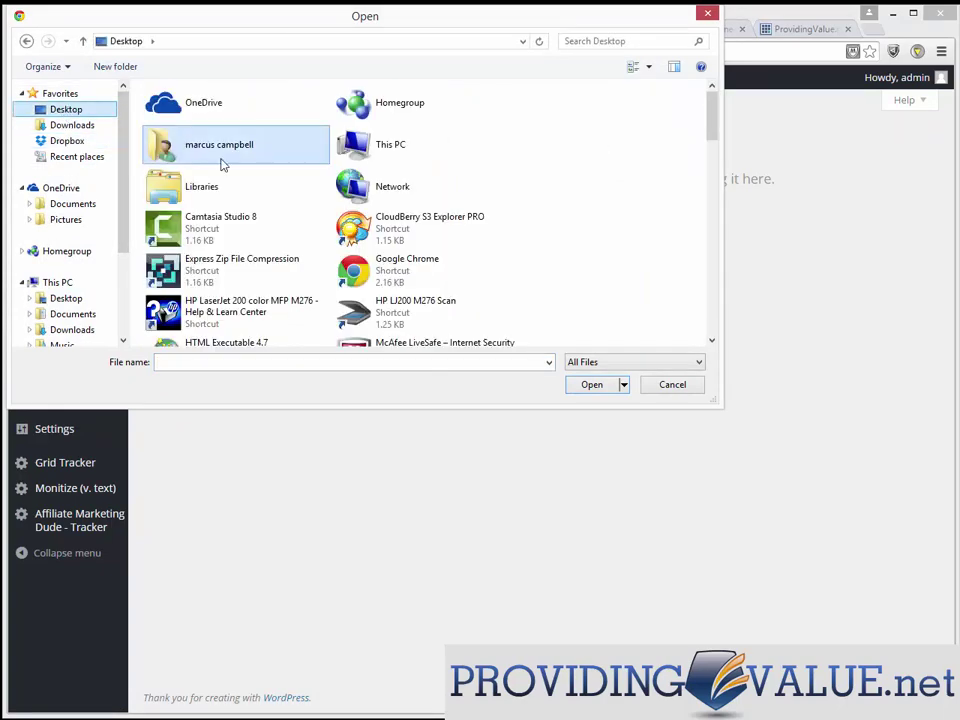
{"action": "left_click_drag", "start_coordinate": [714, 116], "coordinate": [714, 190]}
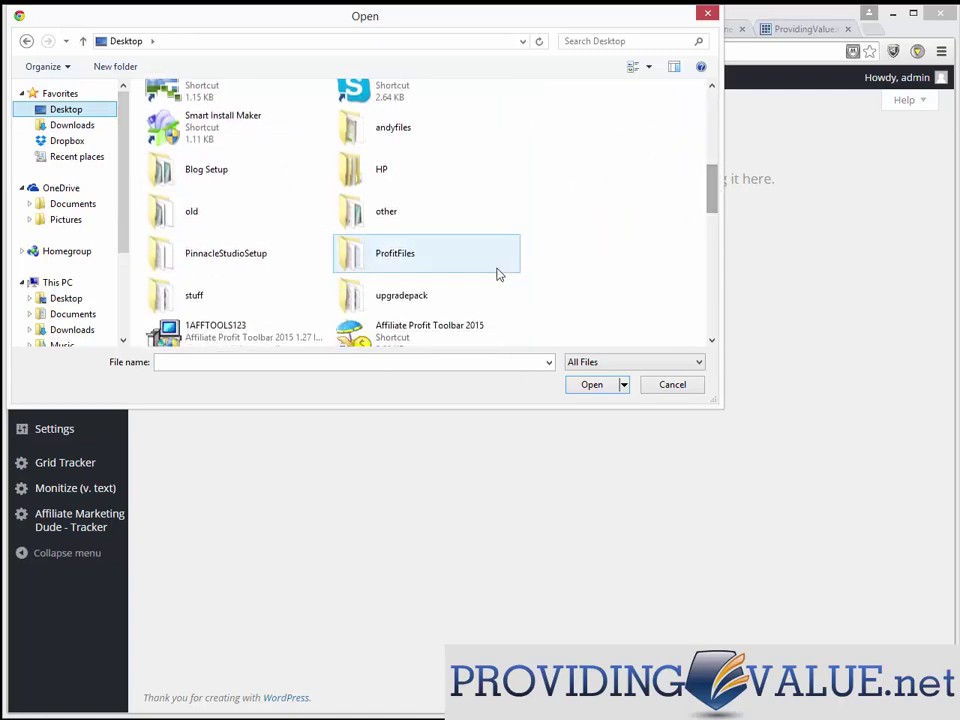
{"action": "double_click", "coordinate": [408, 142]}
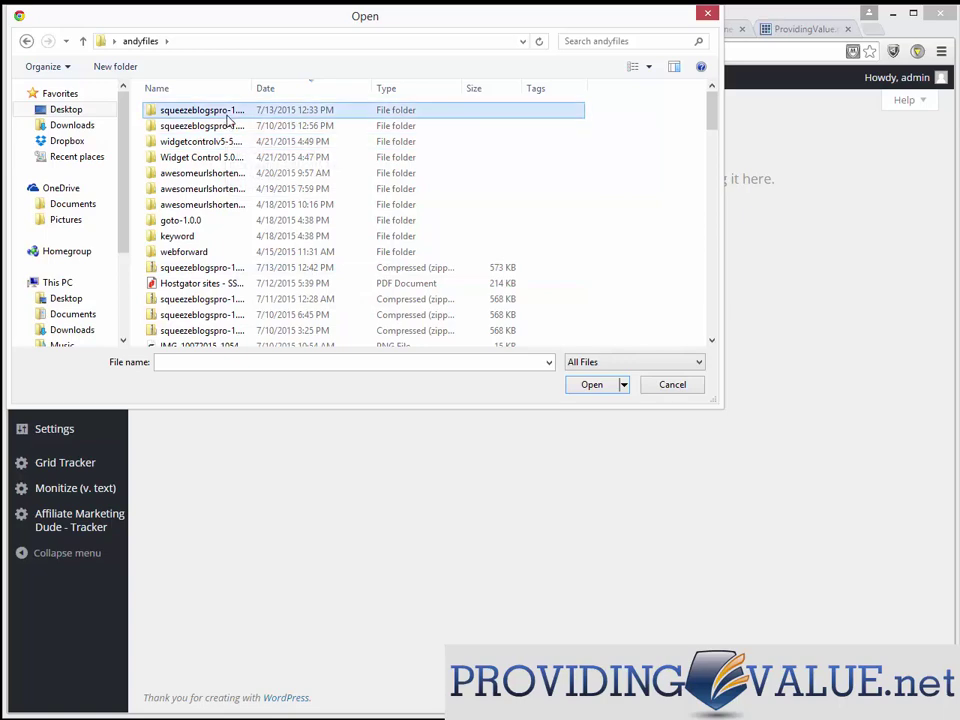
{"action": "double_click", "coordinate": [205, 110]}
{"action": "left_click", "coordinate": [210, 142]}
{"action": "double_click", "coordinate": [210, 142]}
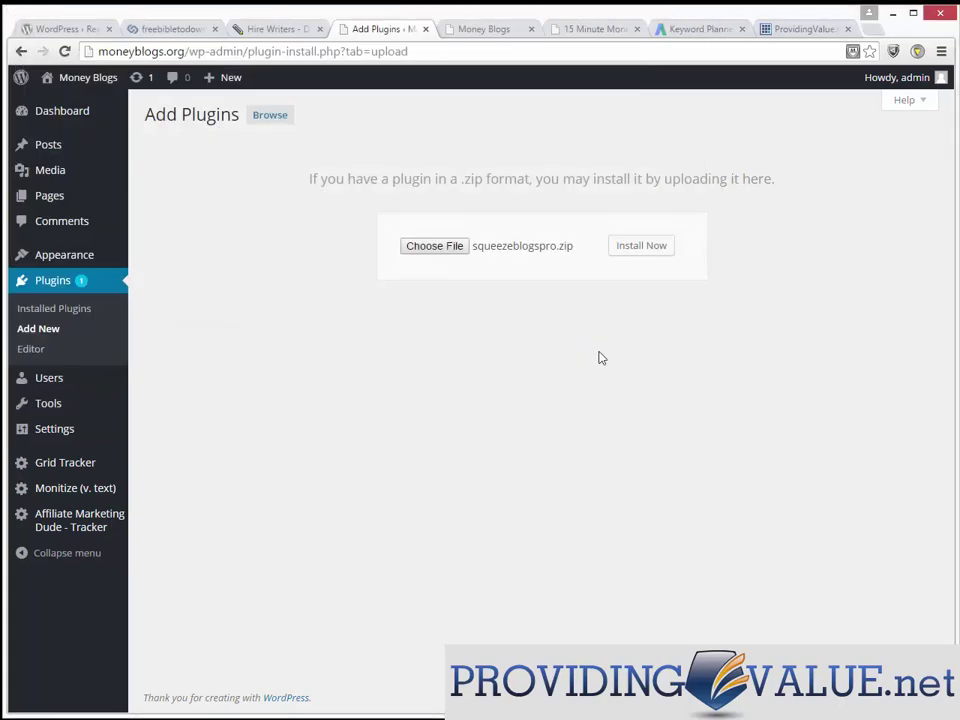
- Install the plugin from squeezeblogspro.zip and activate it
{"action": "left_click", "coordinate": [645, 248]}
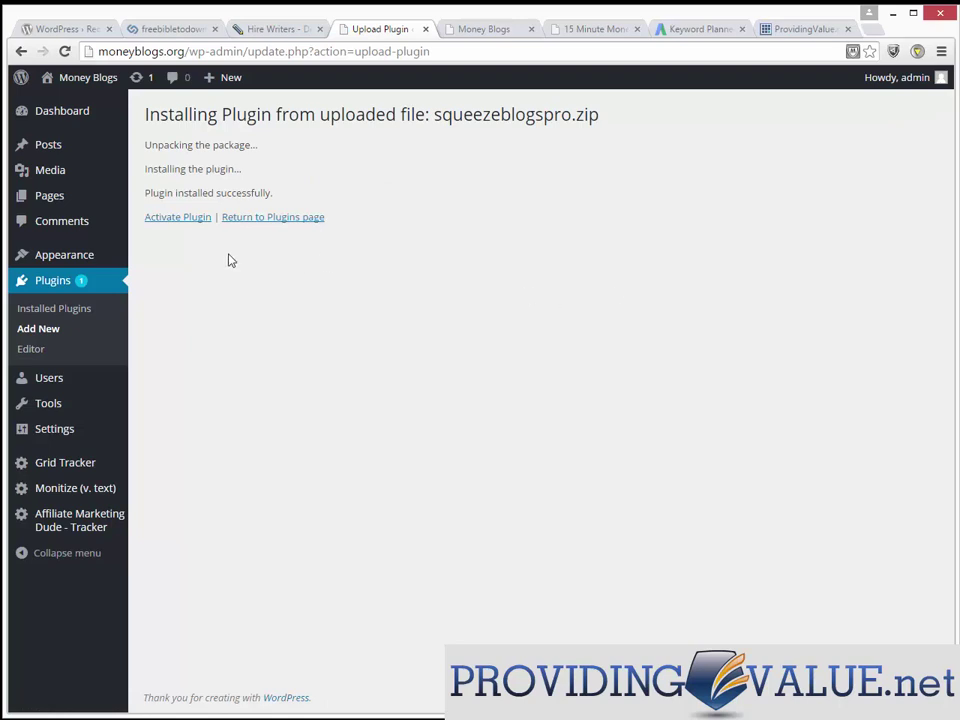
{"action": "left_click", "coordinate": [199, 219]}
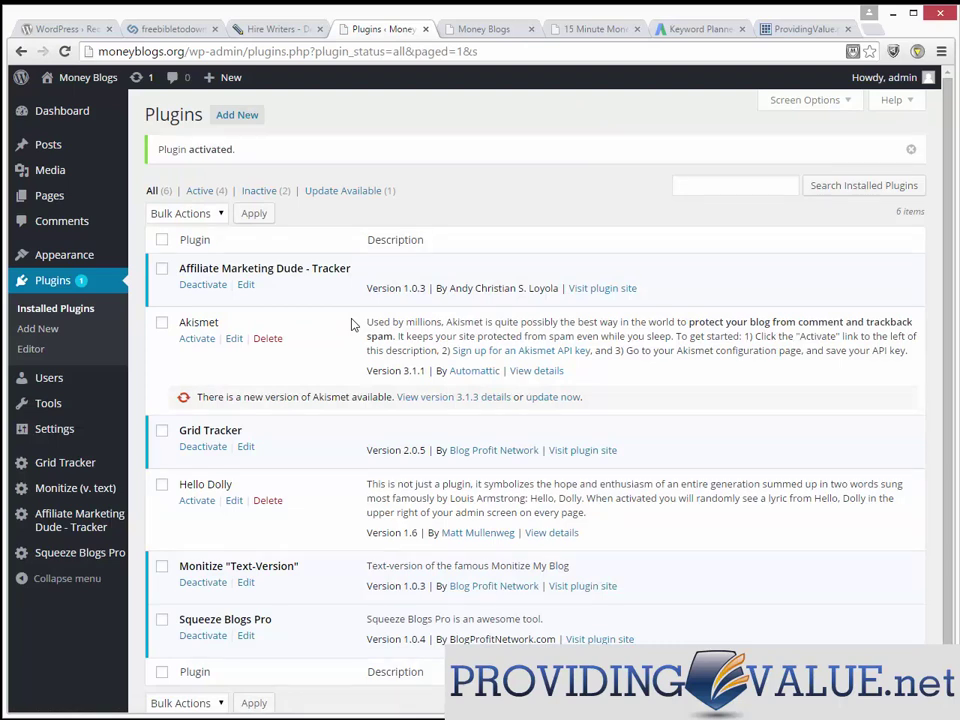
- Open the Squeeze Blogs Pro settings page, and open the live "Start A Blog And Make Money" page for editing
{"action": "left_click", "coordinate": [71, 556]}
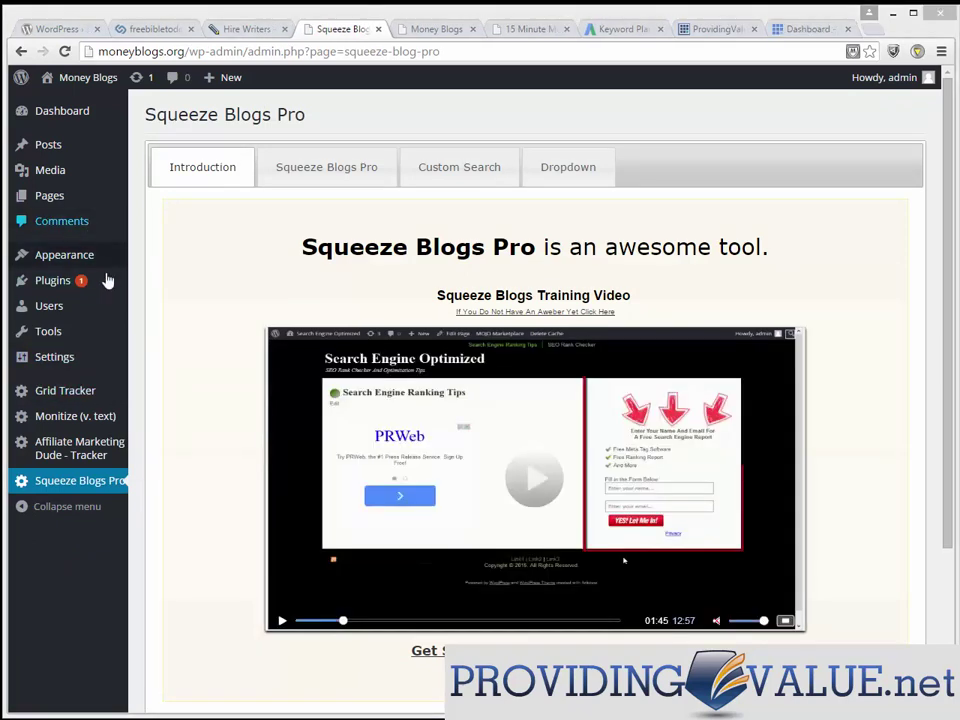
{"action": "left_click", "coordinate": [428, 31]}
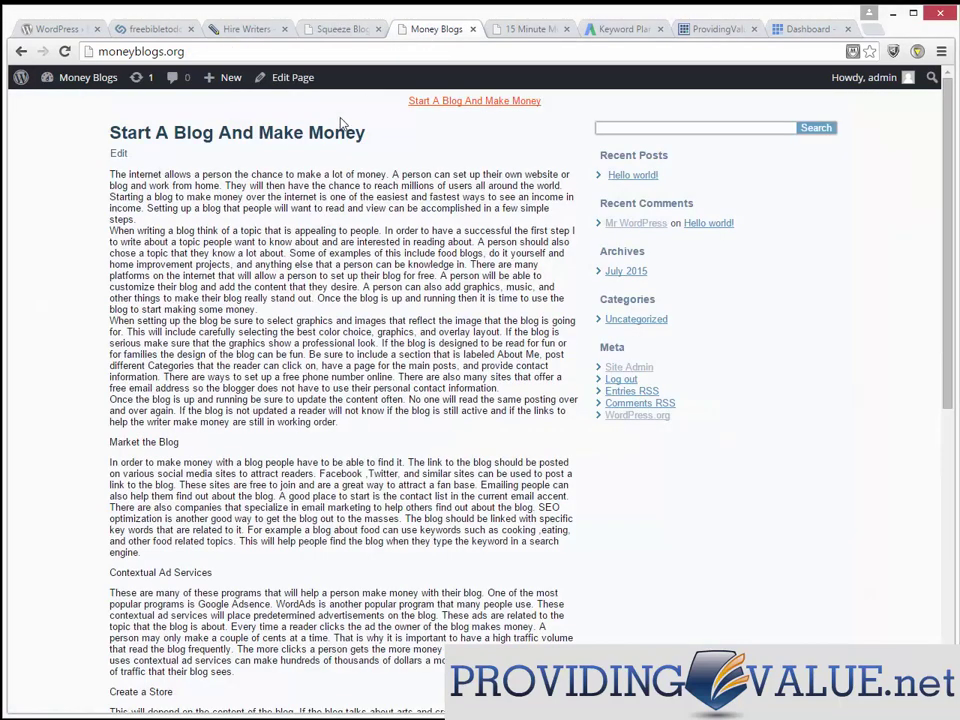
{"action": "left_click", "coordinate": [122, 155]}
{"action": "scroll", "coordinate": [225, 268], "scroll_direction": "up", "scroll_amount": 1}
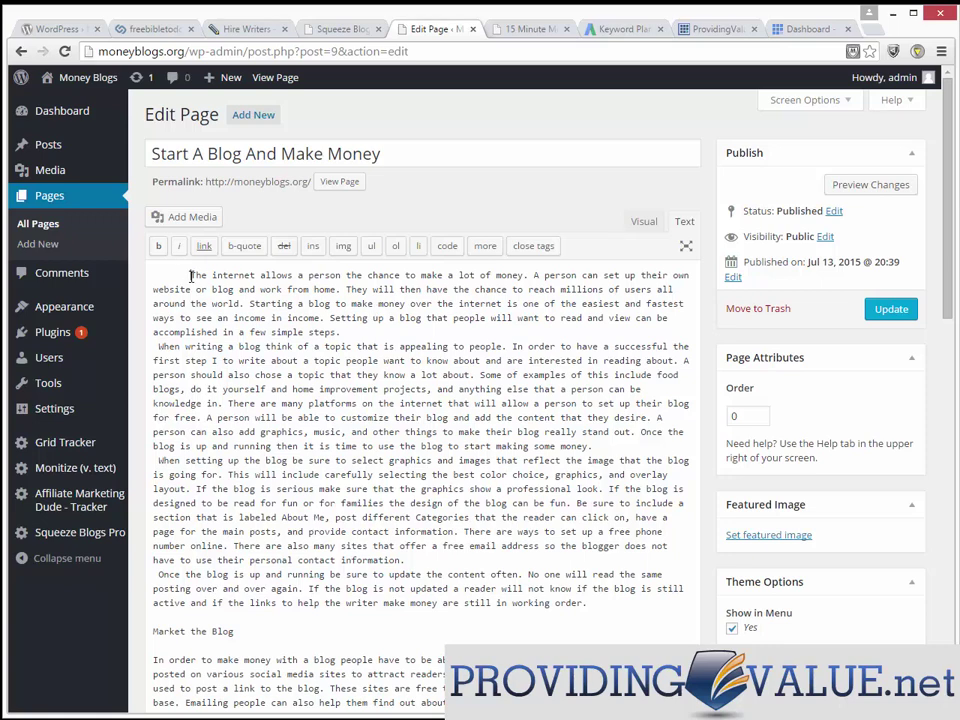
- Remove the indent before the article's opening sentence and split that sentence off as its own paragraph
{"action": "left_click_drag", "start_coordinate": [190, 274], "coordinate": [83, 262]}
{"action": "key", "text": "BackSpace"}
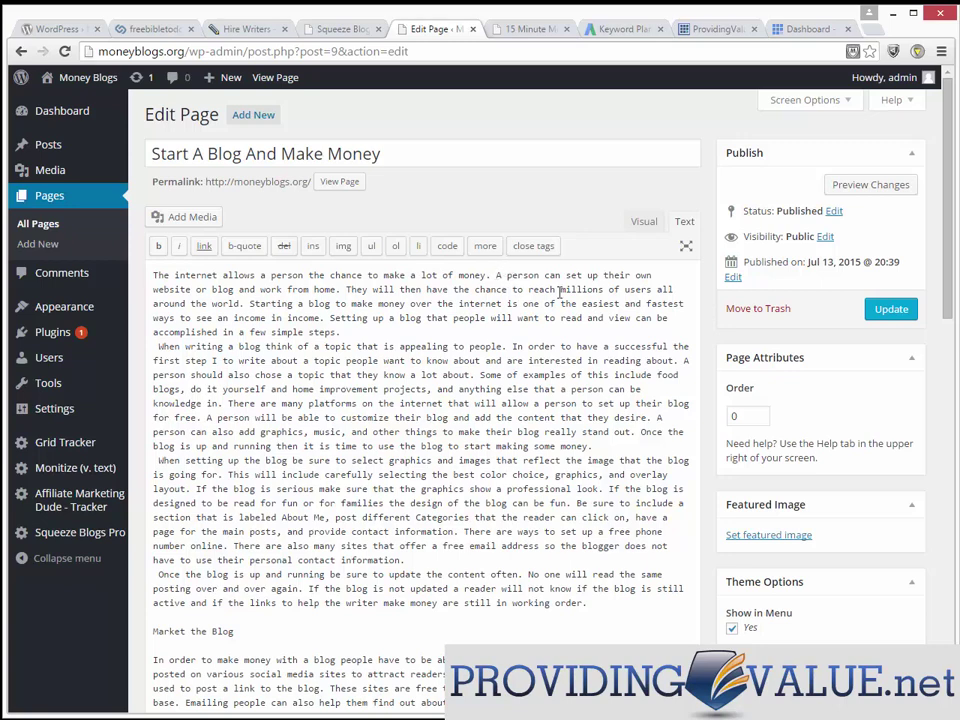
{"action": "key", "text": "Return"}
{"action": "key", "text": "Return"}
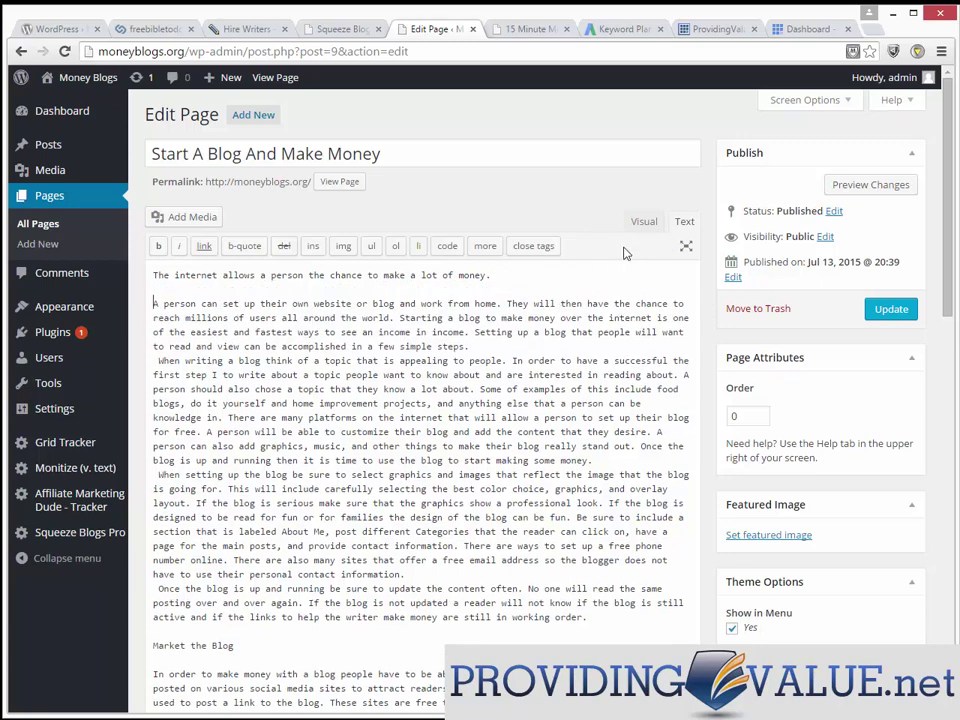
- In the visual editor, start new paragraphs at "They will then have" and "Starting a blog", and add a break after "few simple steps."
{"action": "left_click", "coordinate": [643, 224]}
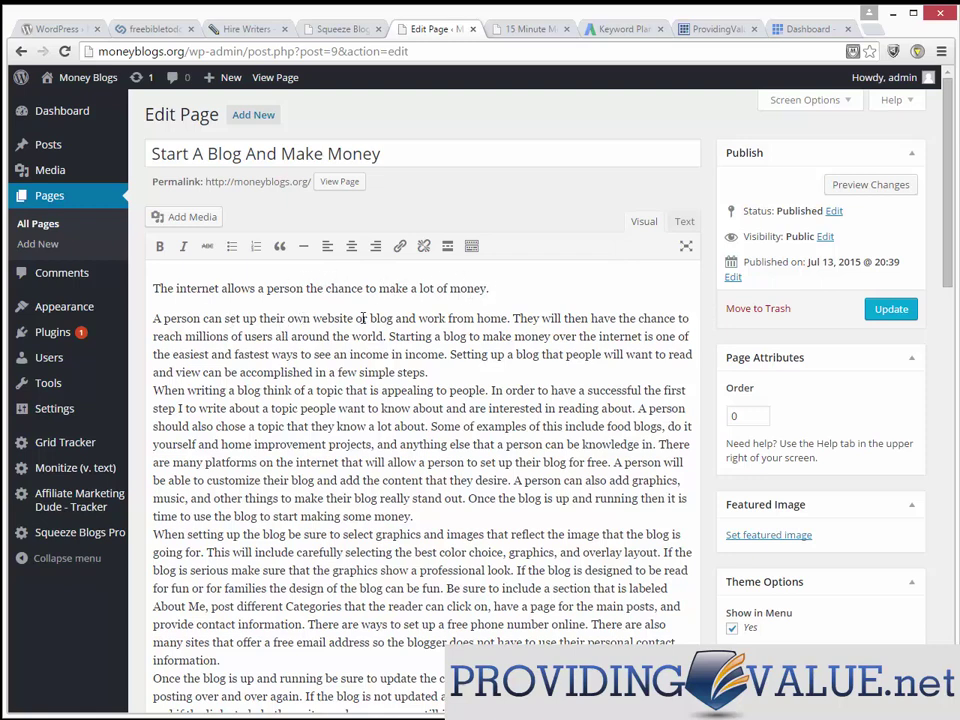
{"action": "left_click", "coordinate": [514, 318]}
{"action": "key", "text": "Return"}
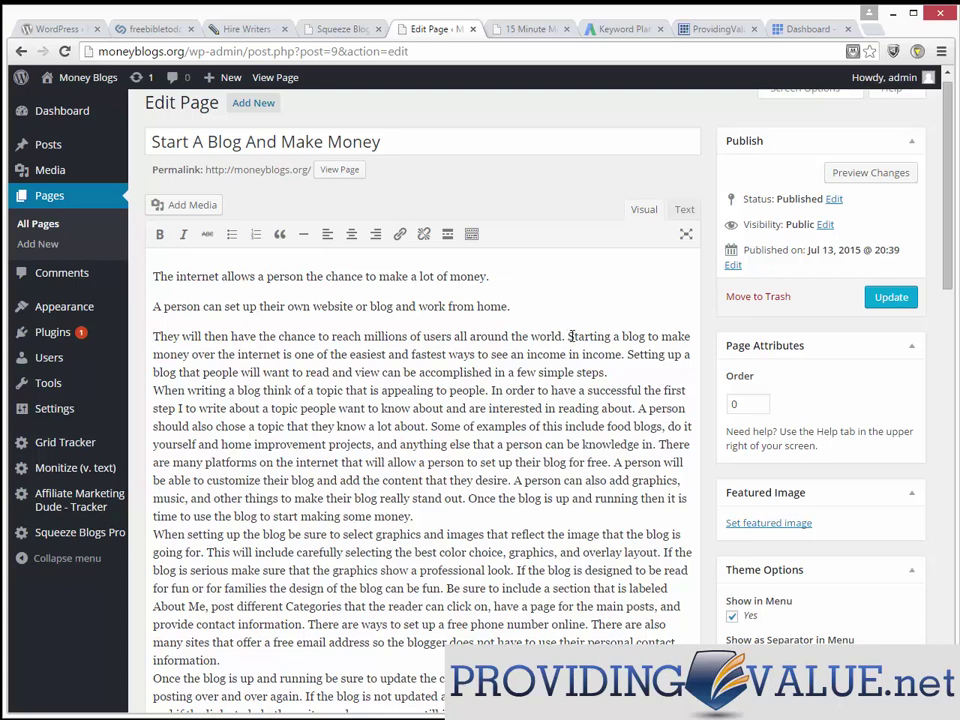
{"action": "key", "text": "Return"}
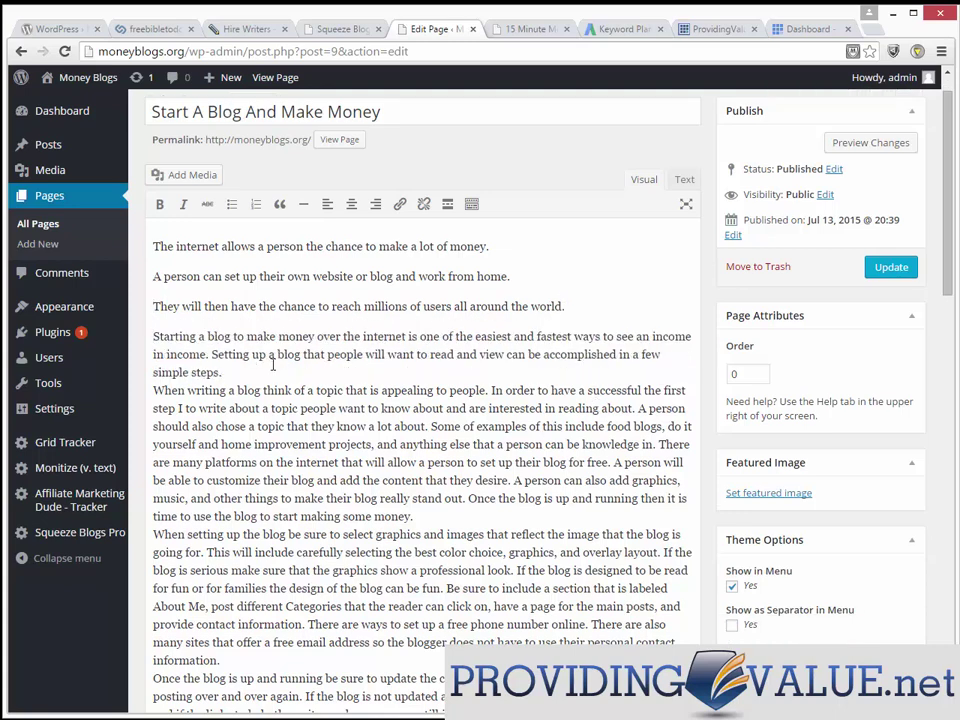
{"action": "left_click", "coordinate": [224, 375]}
{"action": "key", "text": "Return"}
{"action": "scroll", "coordinate": [380, 293], "scroll_direction": "up", "scroll_amount": 1}
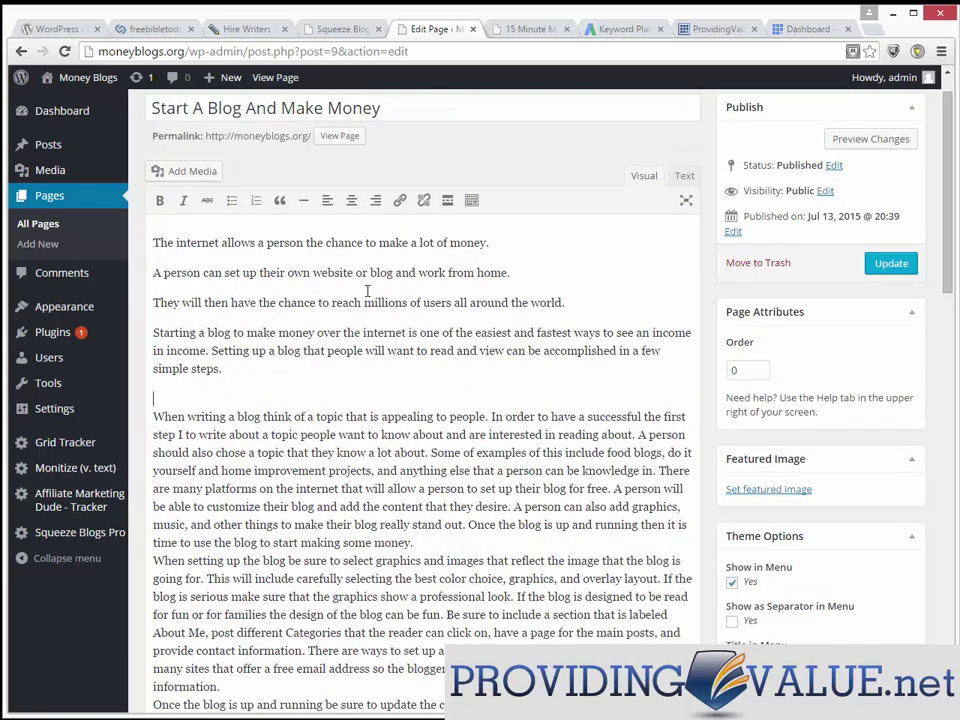
- Update the page and view the live version in a new tab
{"action": "left_click", "coordinate": [890, 265]}
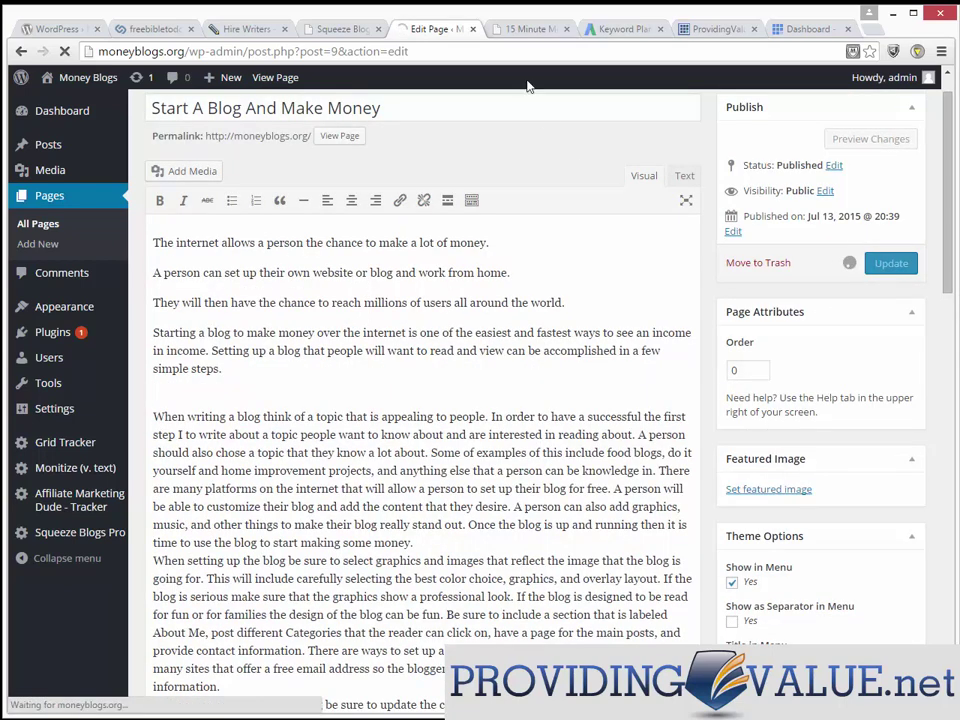
{"action": "right_click", "coordinate": [345, 137]}
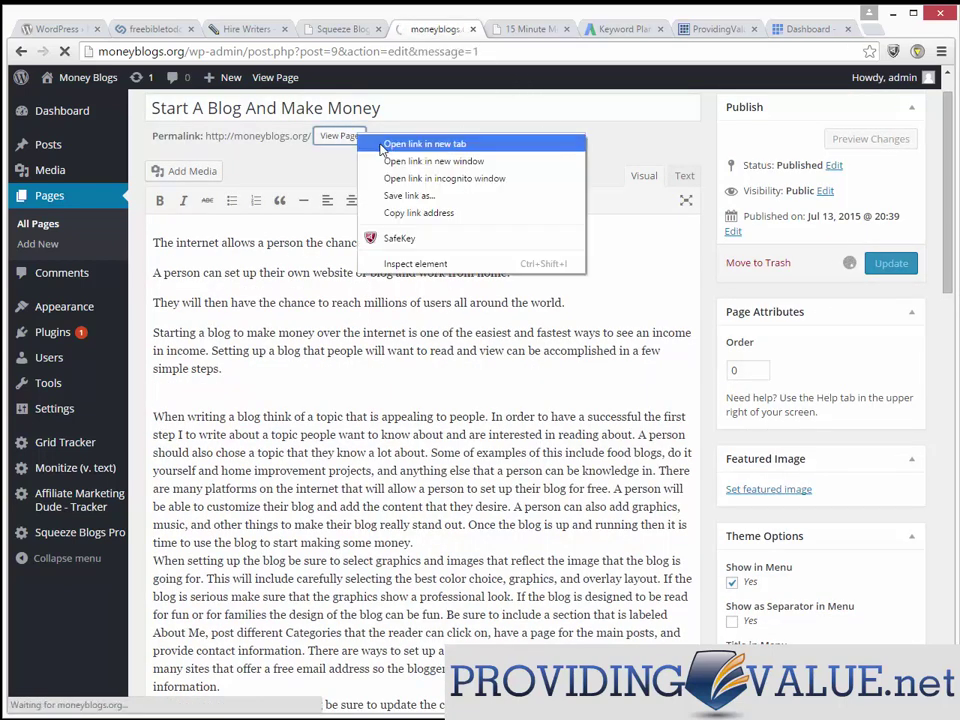
{"action": "left_click", "coordinate": [440, 146]}
{"action": "left_click", "coordinate": [472, 29]}
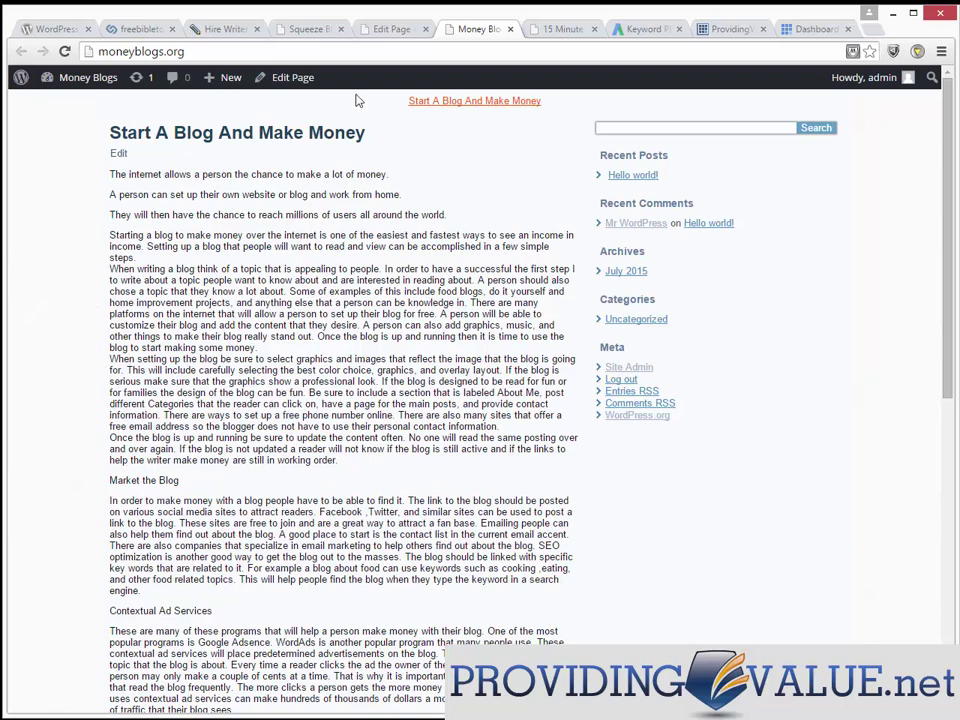
- In the page editor, change "an income in income" to "an increases in income" and start a new paragraph at "Setting up a blog"
{"action": "left_click", "coordinate": [380, 33]}
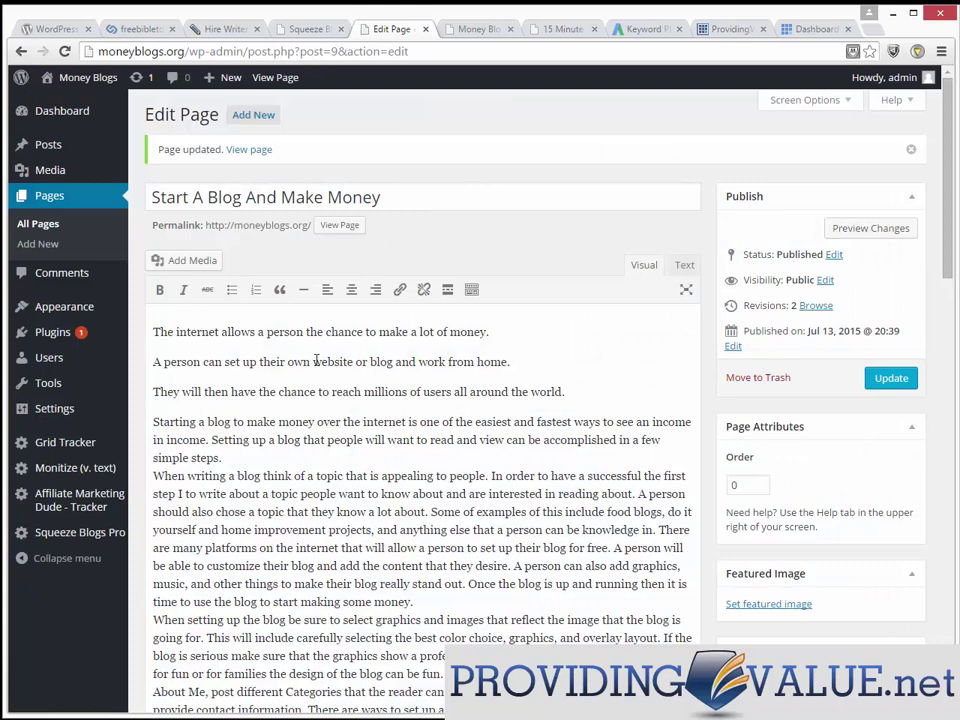
{"action": "left_click_drag", "start_coordinate": [313, 362], "coordinate": [394, 357]}
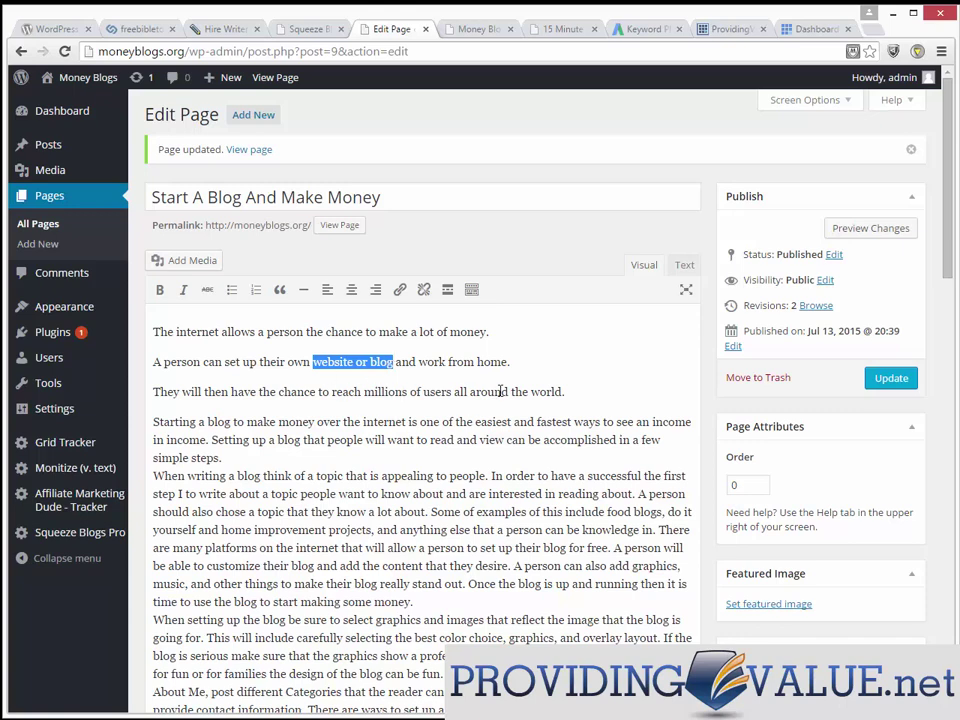
{"action": "left_click", "coordinate": [540, 367]}
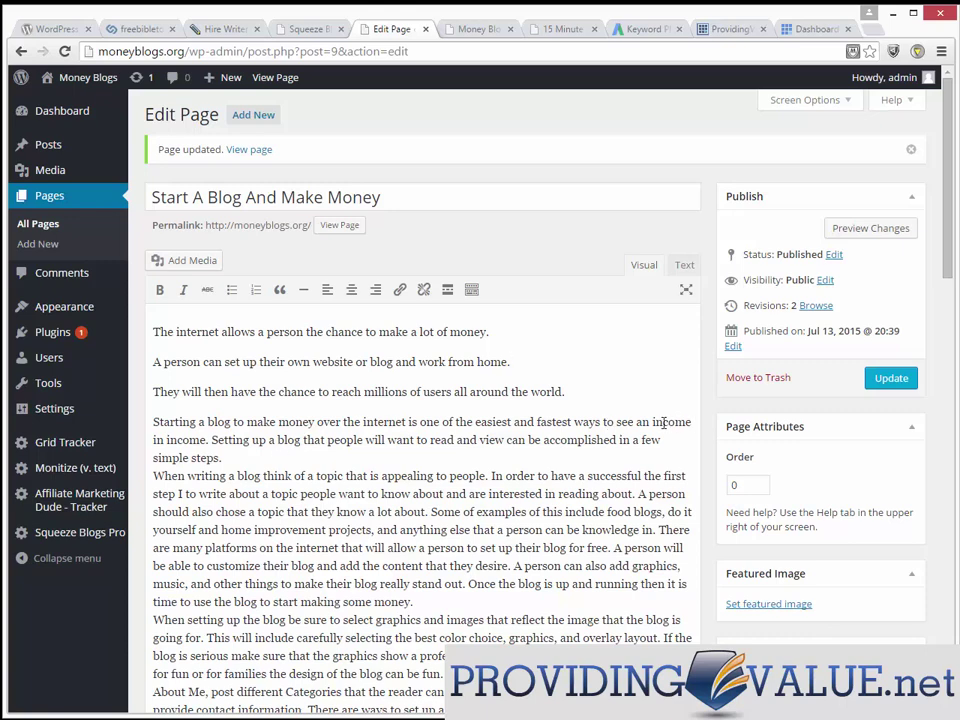
{"action": "left_click_drag", "start_coordinate": [663, 422], "coordinate": [691, 420]}
{"action": "type", "text": "creaes"}
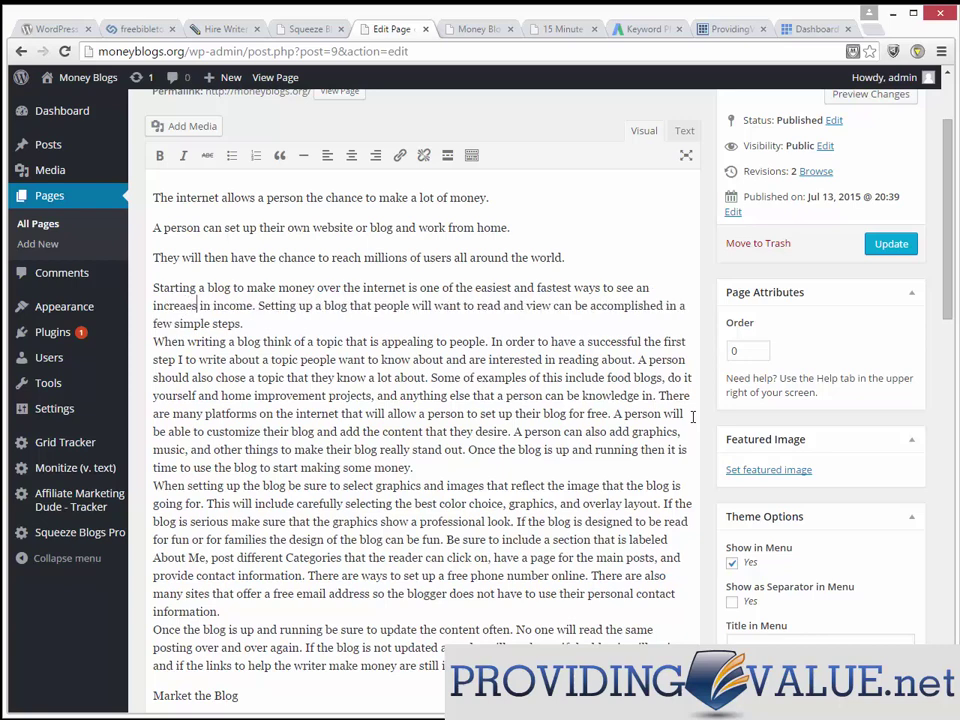
{"action": "type", "text": "s"}
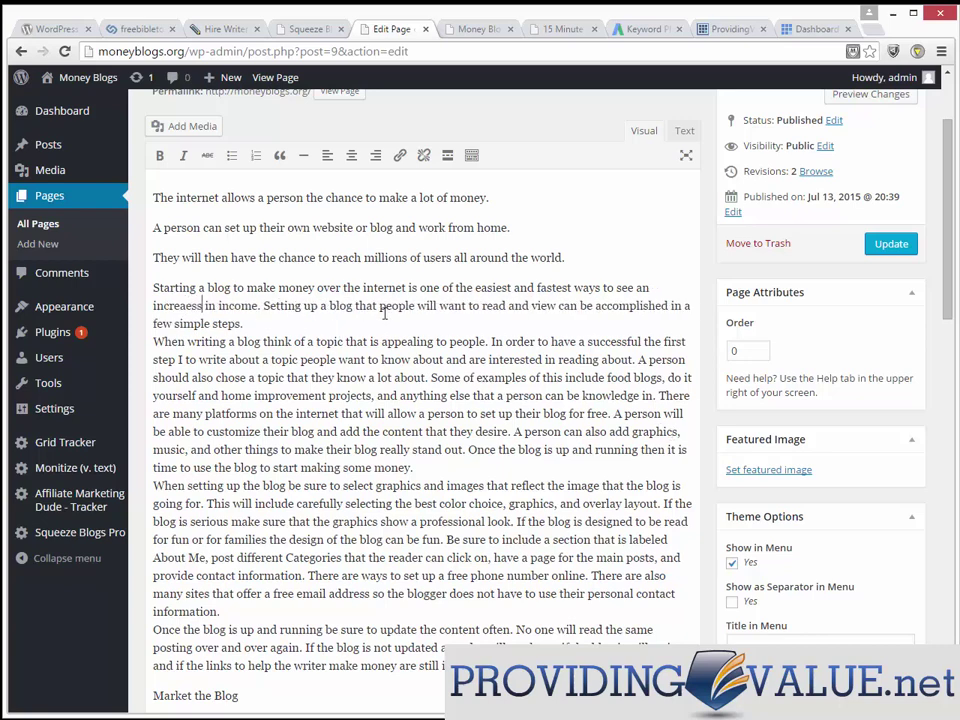
{"action": "left_click", "coordinate": [265, 305]}
{"action": "key", "text": "Return"}
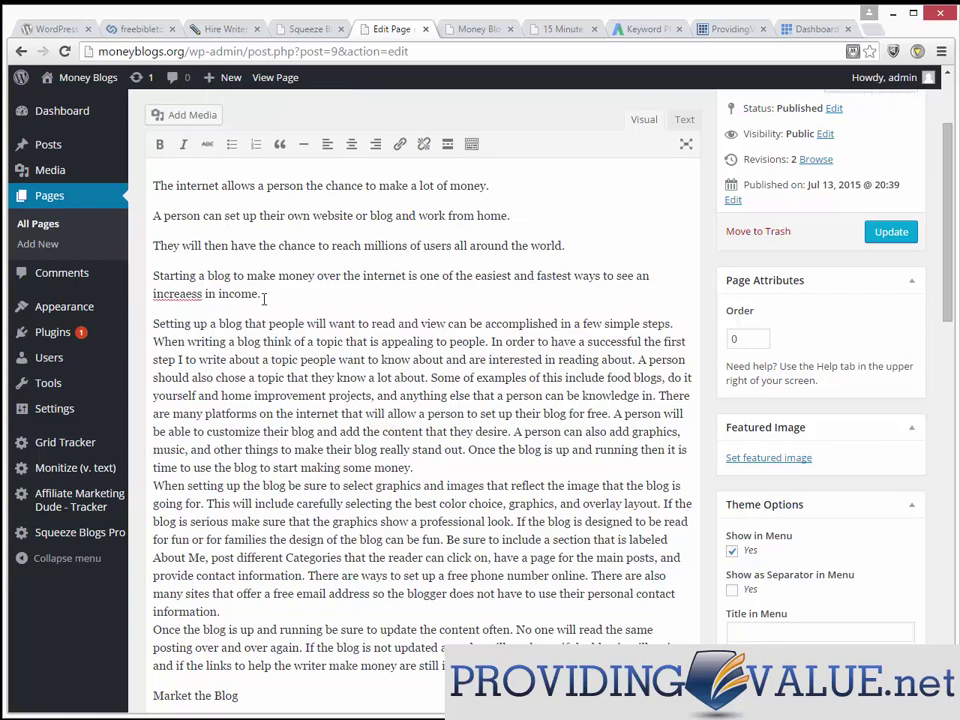
{"action": "right_click", "coordinate": [198, 300]}
{"action": "left_click", "coordinate": [225, 305]}
- Add blank lines after the "few simple steps" paragraph and enter the line "Step One: Choose Your Topic And Domain Name"
{"action": "key", "text": "Return"}
{"action": "key", "text": "Return"}
{"action": "key", "text": "Return"}
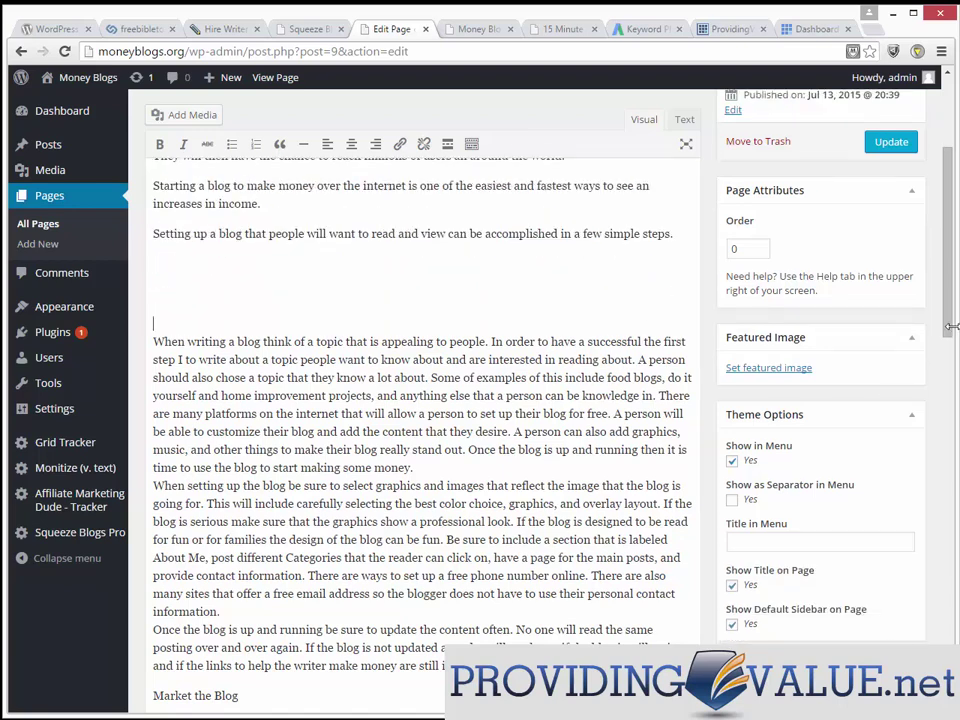
{"action": "scroll", "coordinate": [316, 521], "scroll_direction": "up", "scroll_amount": 3}
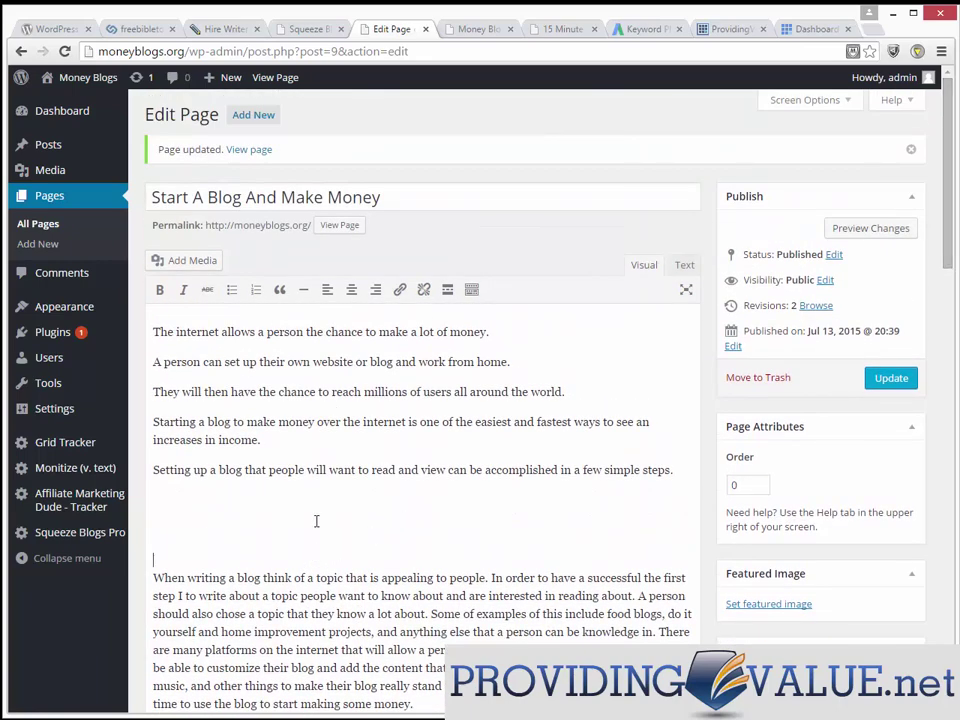
{"action": "left_click", "coordinate": [305, 496]}
{"action": "type", "text": "Step One: Choose Your "}
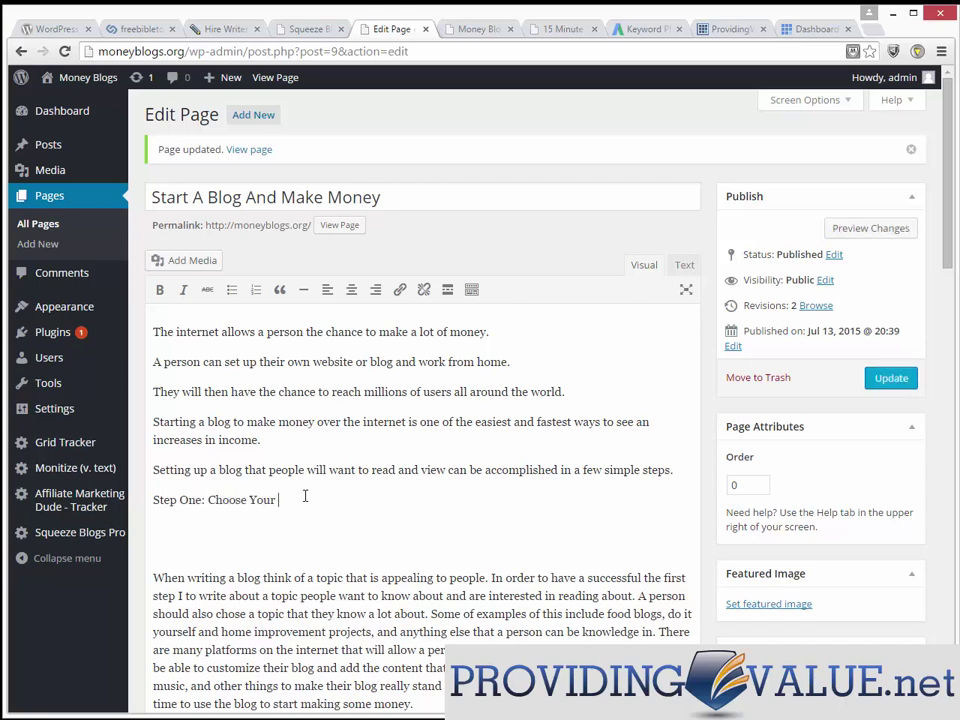
{"action": "type", "text": "Topic And Domain Name"}
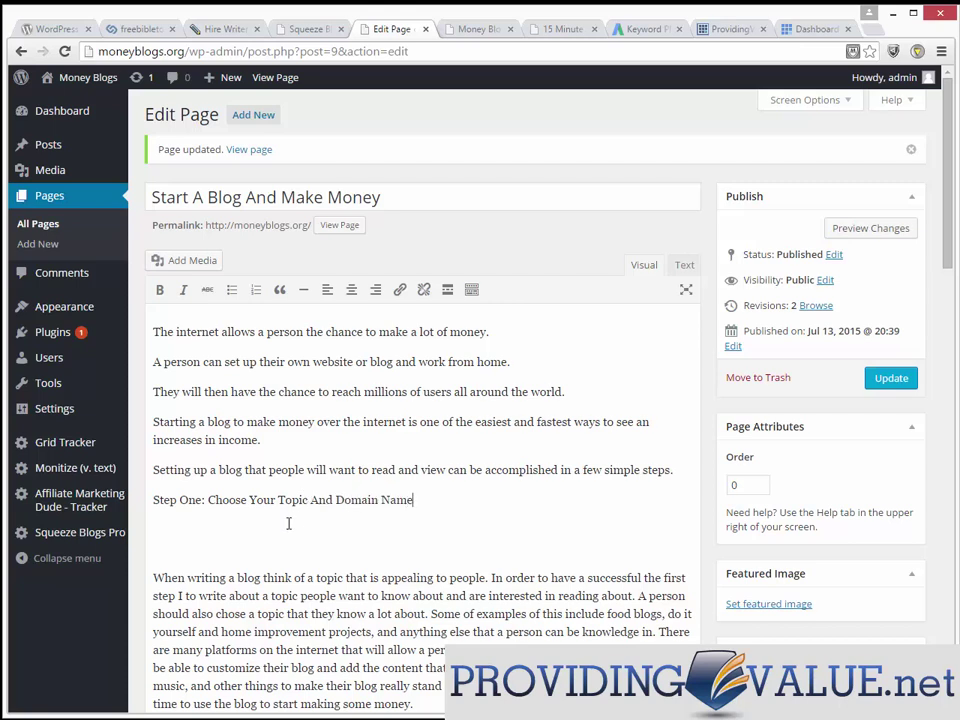
- Make the "Step One: Choose Your Topic And Domain Name" line and the article's opening sentence bold
{"action": "left_click_drag", "start_coordinate": [450, 505], "coordinate": [145, 510]}
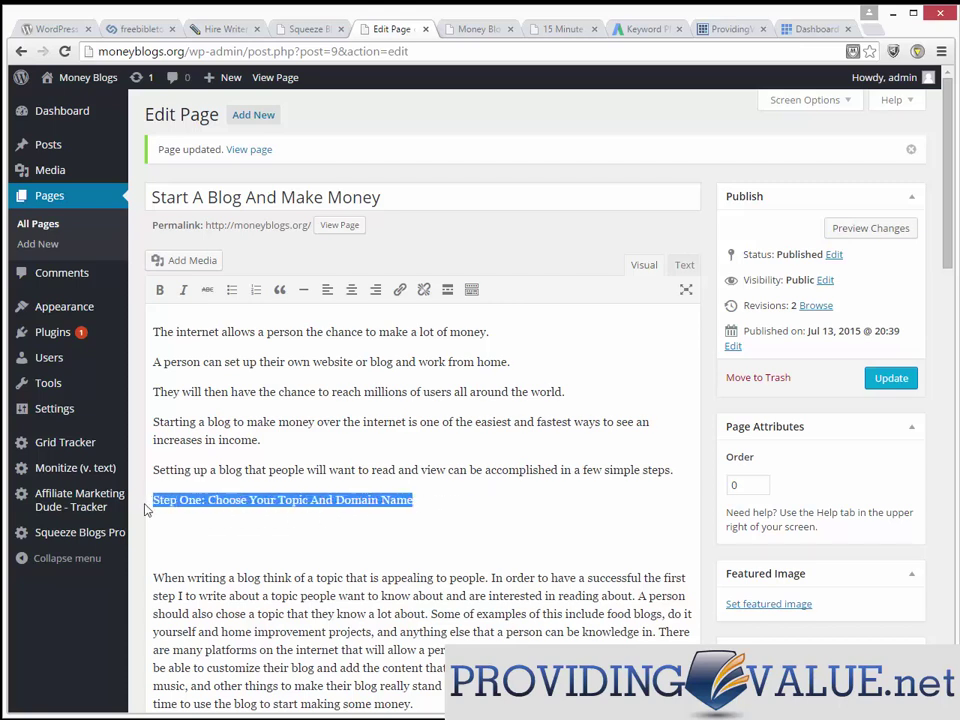
{"action": "left_click", "coordinate": [159, 289]}
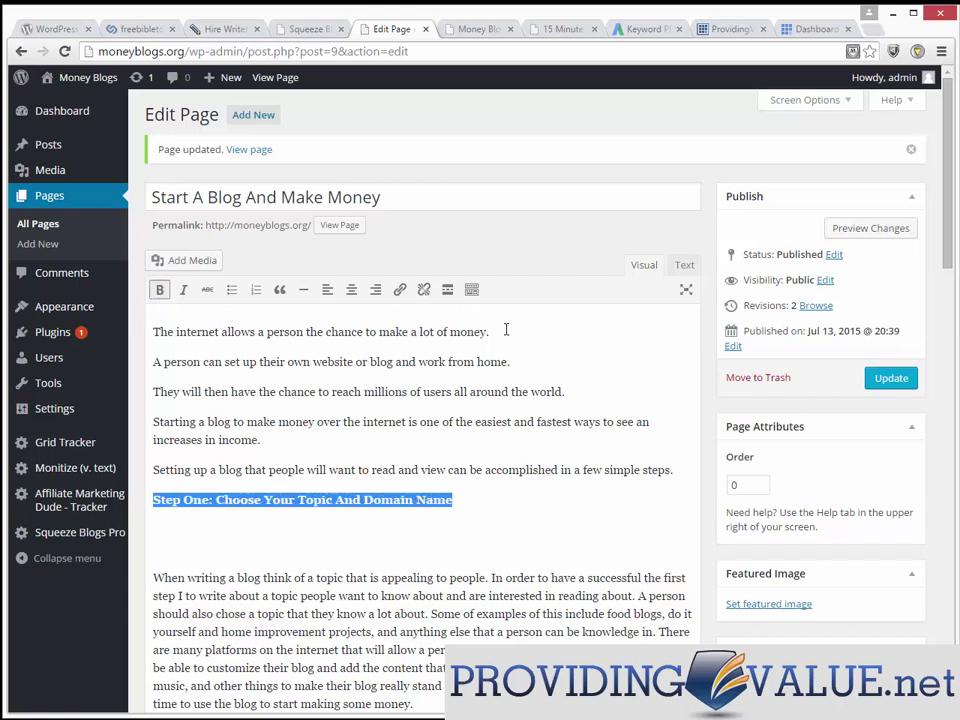
{"action": "left_click_drag", "start_coordinate": [506, 330], "coordinate": [148, 333]}
{"action": "left_click", "coordinate": [159, 289]}
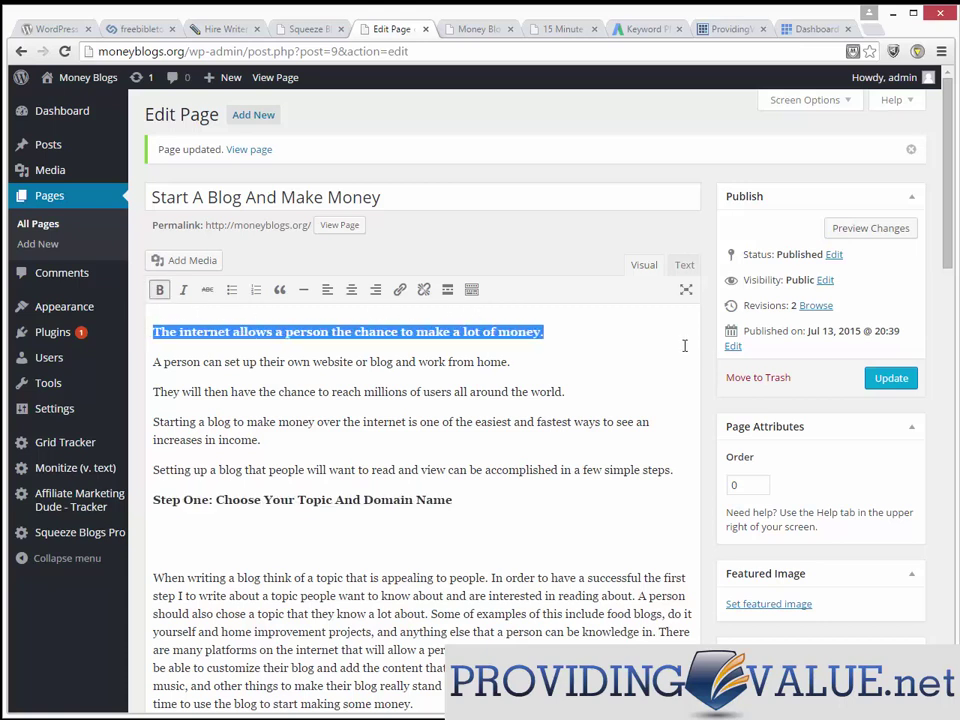
- Update the page and reload the live Money Blogs site to check the formatting
{"action": "left_click", "coordinate": [891, 378]}
{"action": "left_click", "coordinate": [478, 29]}
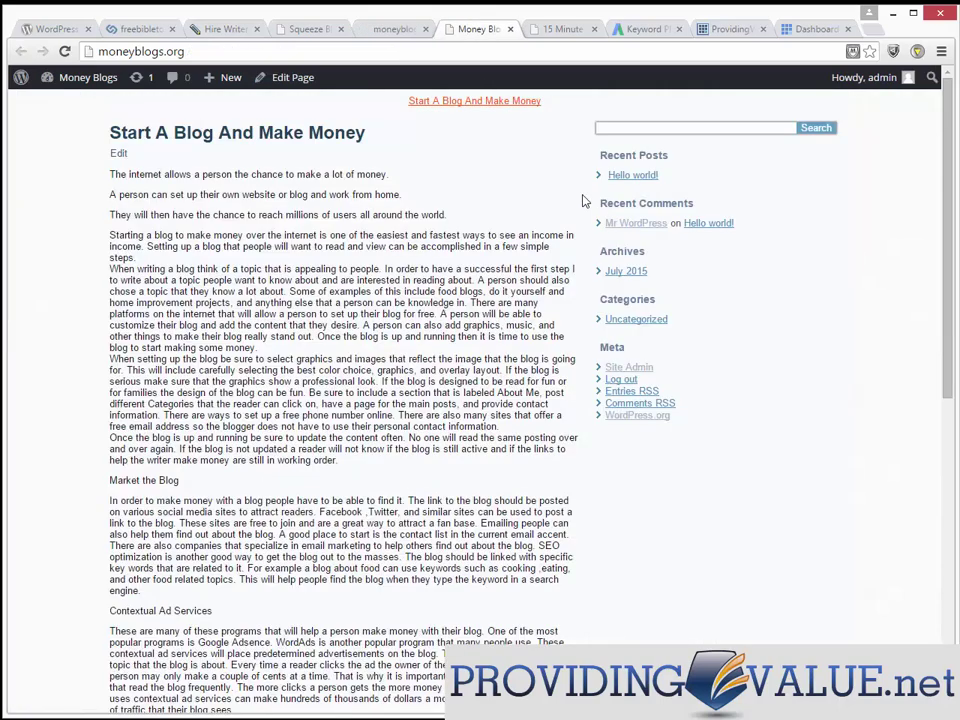
{"action": "right_click", "coordinate": [548, 165]}
{"action": "left_click", "coordinate": [572, 208]}
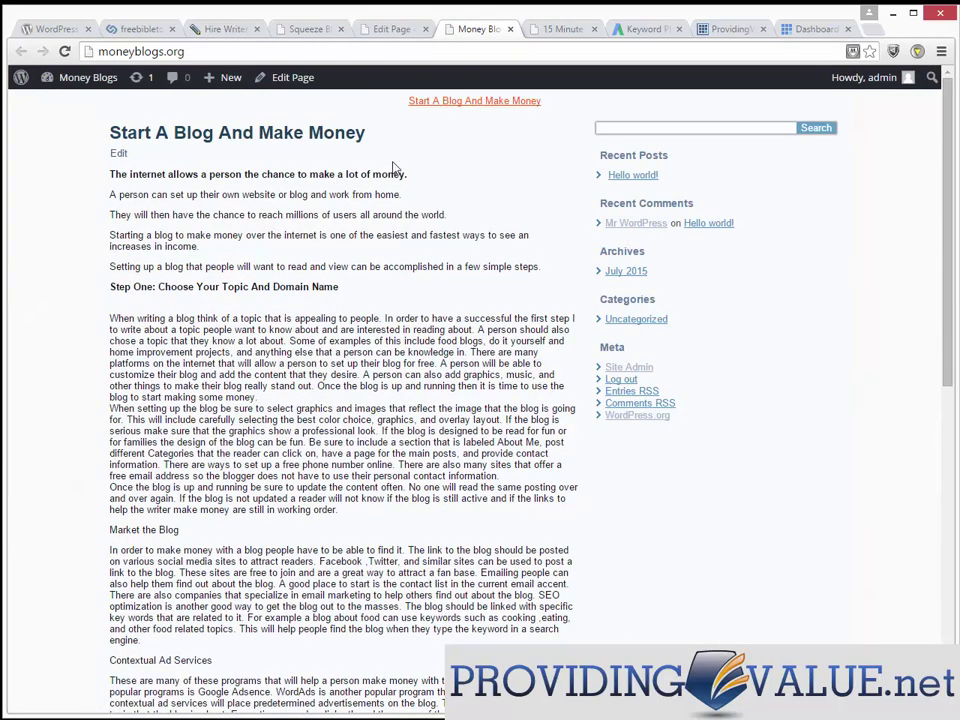
- In the page editor, format the opening sentence and the "Step One: Choose Your Topic And Domain Name" line as Heading 3
{"action": "left_click", "coordinate": [392, 29]}
{"action": "left_click_drag", "start_coordinate": [544, 332], "coordinate": [141, 313]}
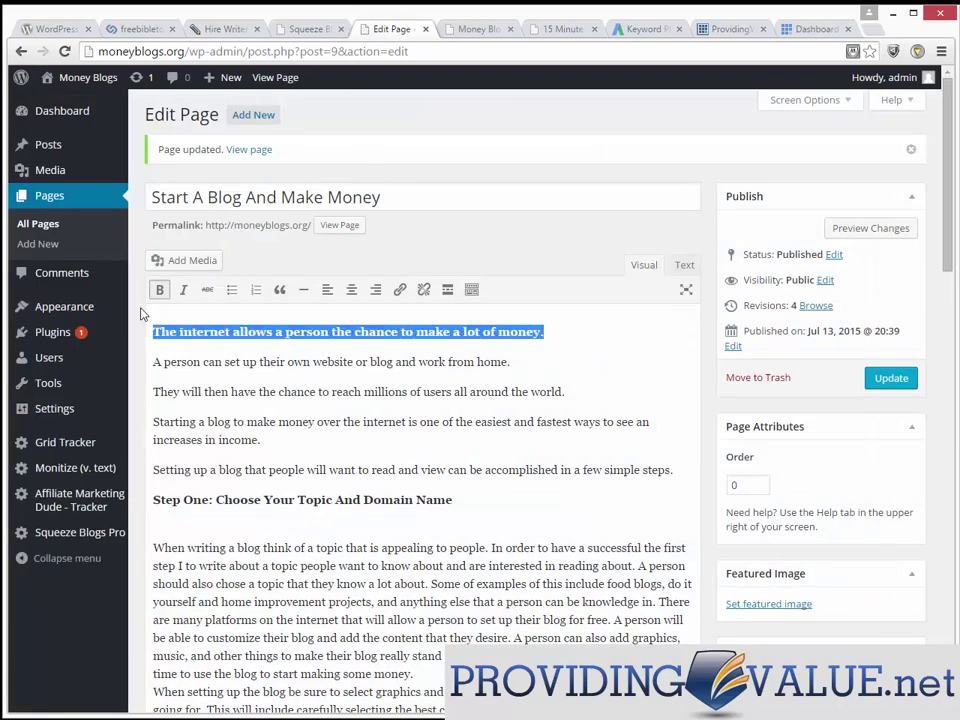
{"action": "left_click", "coordinate": [471, 291]}
{"action": "left_click", "coordinate": [222, 313]}
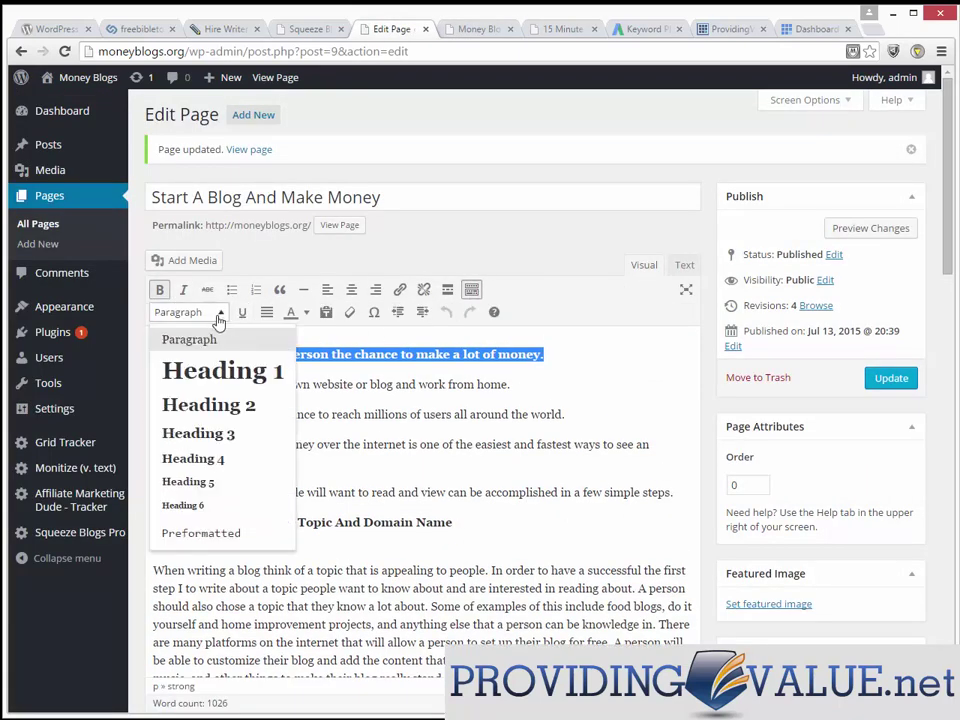
{"action": "left_click", "coordinate": [230, 430]}
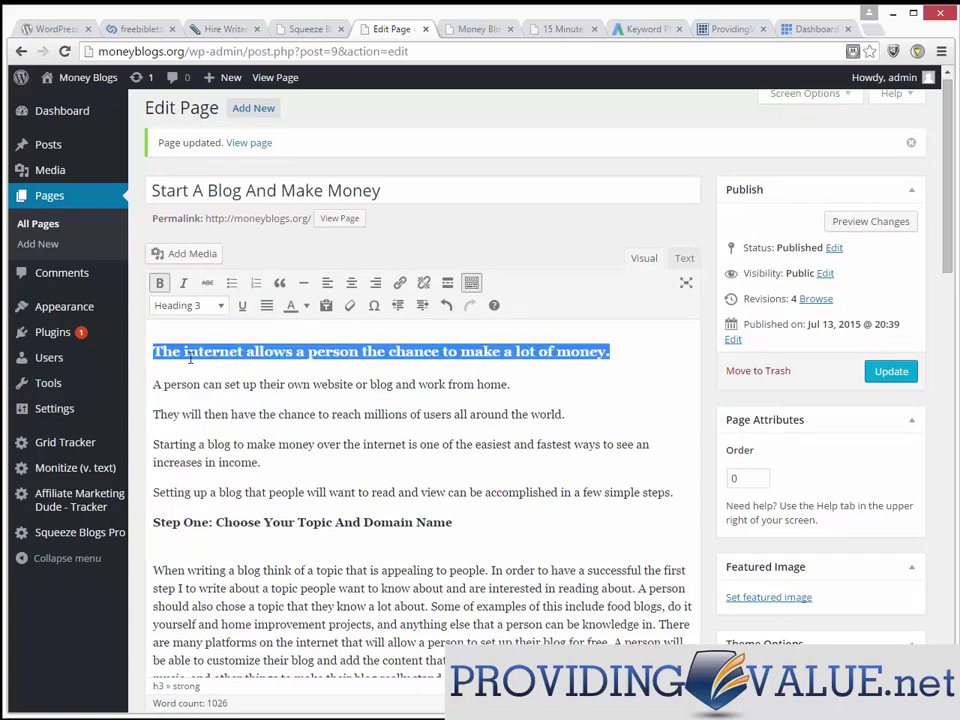
{"action": "left_click_drag", "start_coordinate": [452, 522], "coordinate": [152, 522]}
{"action": "left_click", "coordinate": [222, 306]}
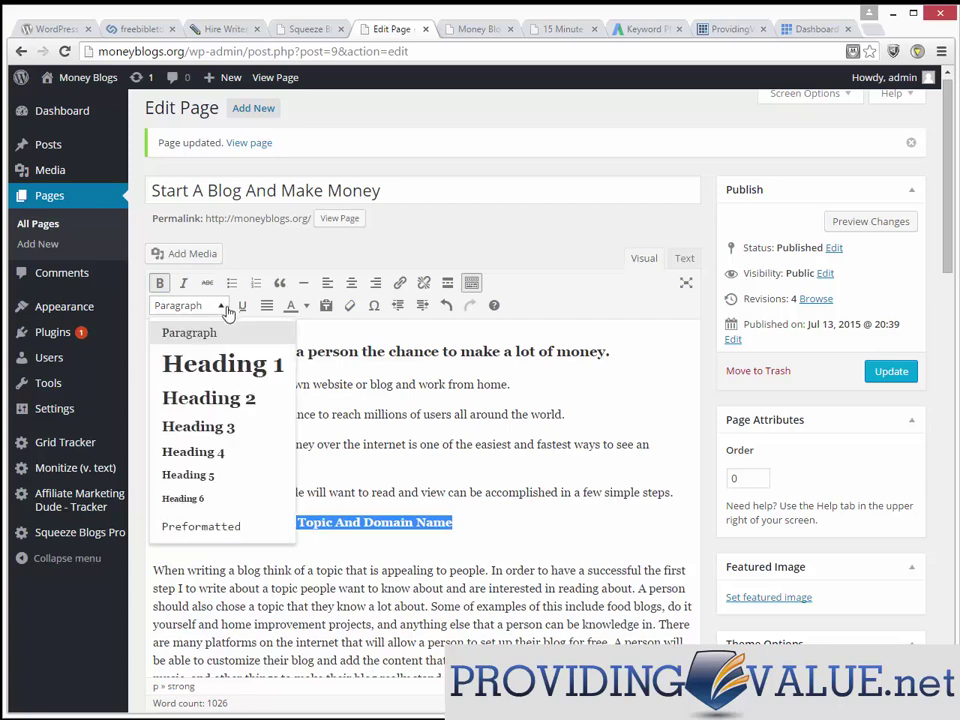
{"action": "left_click", "coordinate": [225, 426]}
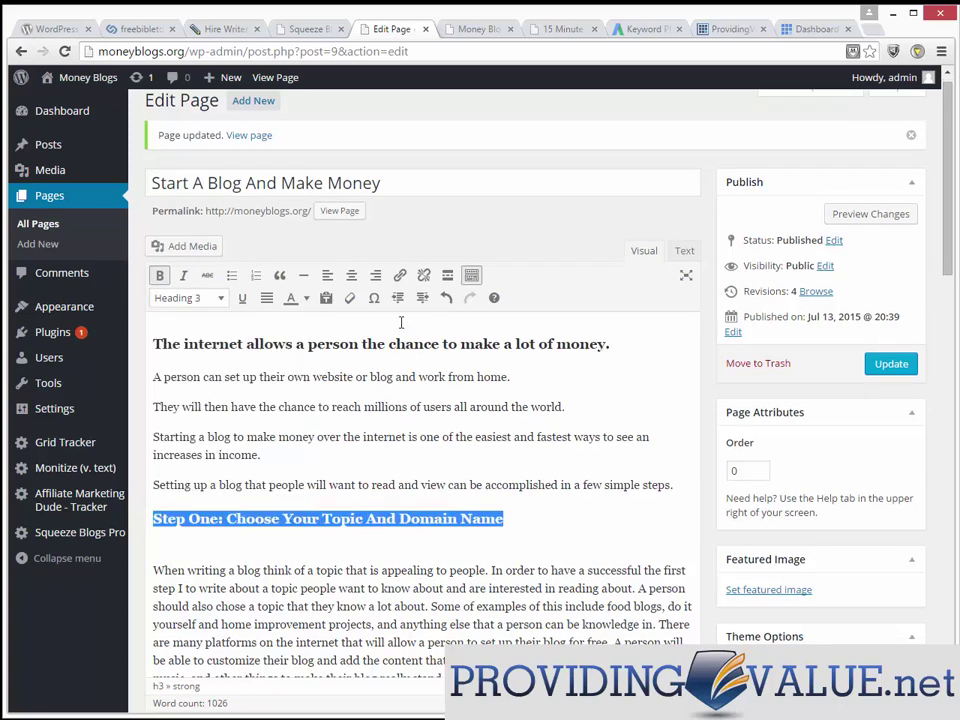
- Try inserting a Read More break below the Step One heading, and undo it
{"action": "left_click", "coordinate": [447, 275]}
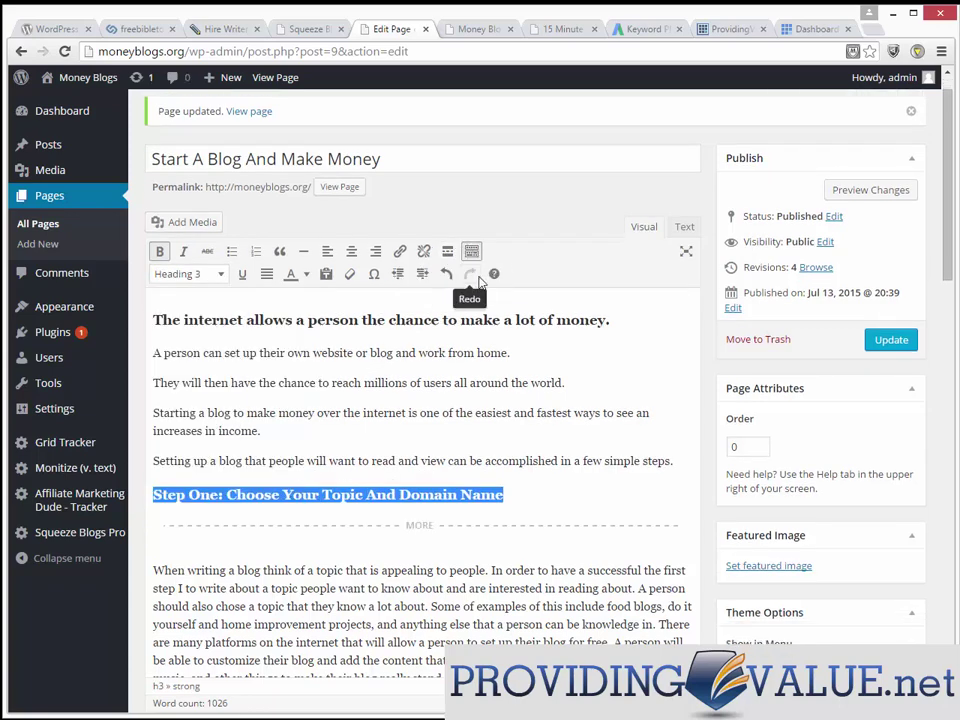
{"action": "key", "text": "ctrl+z"}
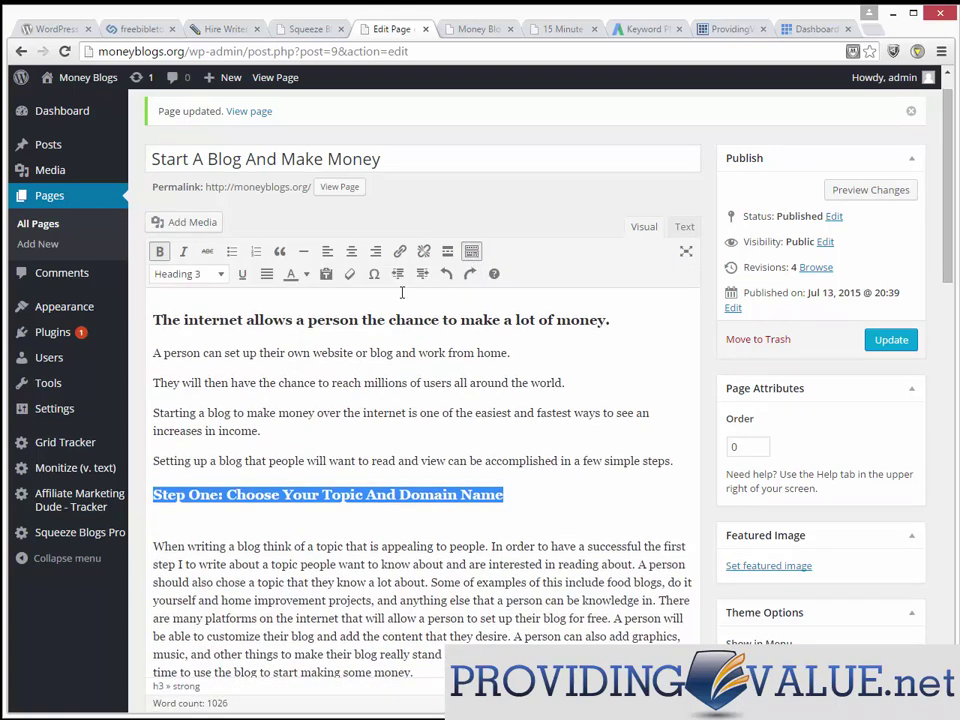
- Turn on plain-text pasting and colour the "Step One: Choose Your Topic And Domain Name" heading maroon, leaving the cursor on the empty line below it
{"action": "left_click", "coordinate": [326, 273]}
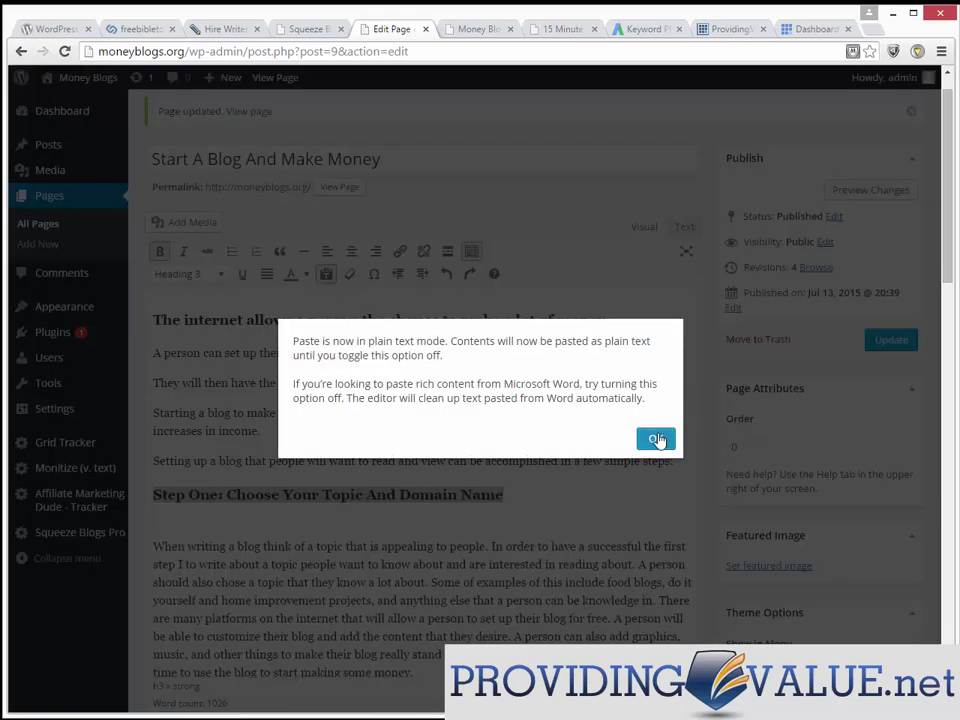
{"action": "left_click", "coordinate": [656, 440]}
{"action": "left_click", "coordinate": [307, 274]}
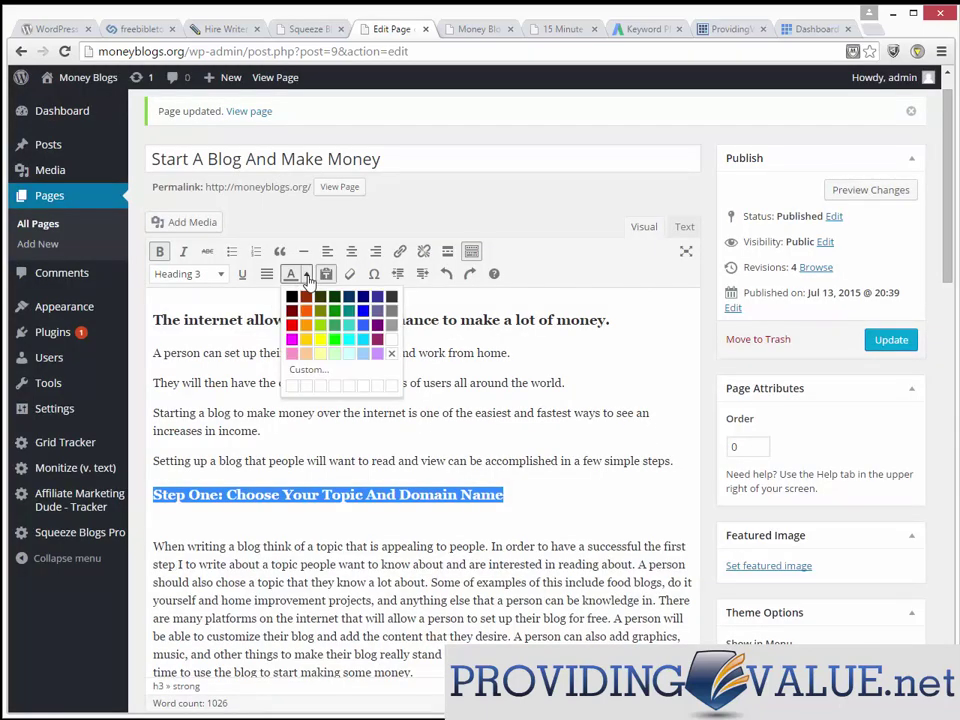
{"action": "left_click", "coordinate": [293, 311]}
{"action": "left_click", "coordinate": [390, 522]}
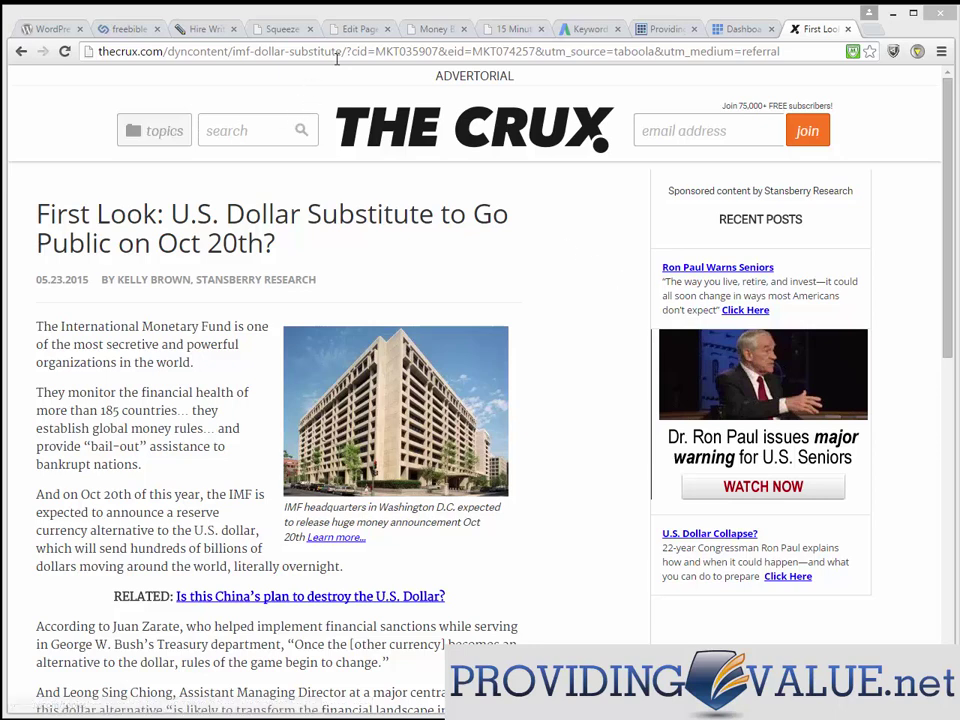
{"action": "left_click", "coordinate": [385, 30]}
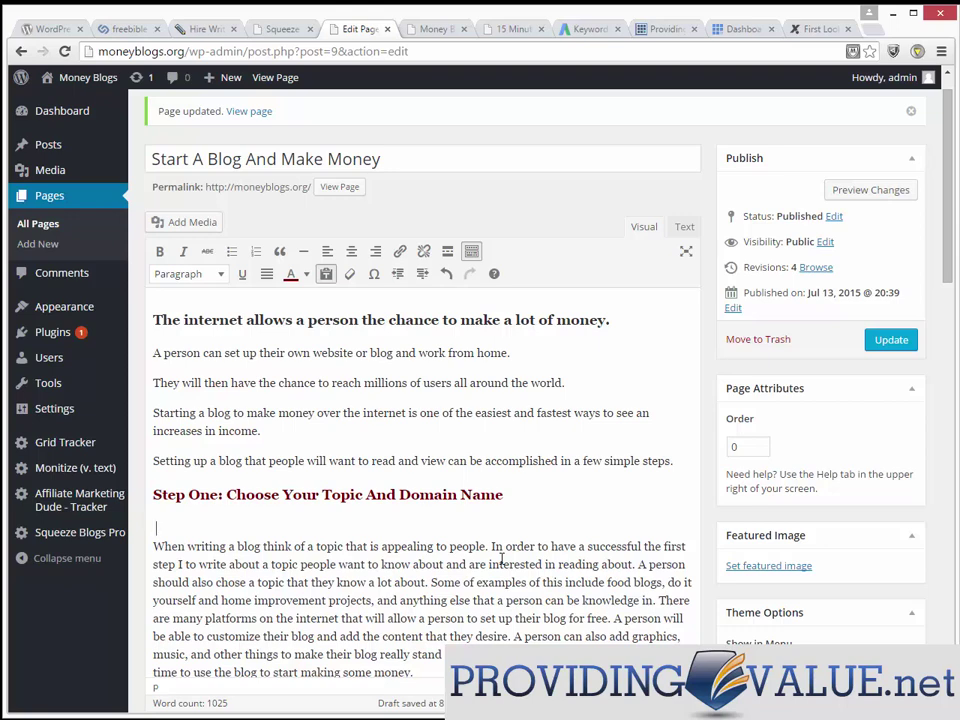
- In the Bluehost affiliate links, find the 300x250 "Easy, Hassle-Free Web Hosting for $3.95/month" banner and copy its code
{"action": "left_click", "coordinate": [740, 30]}
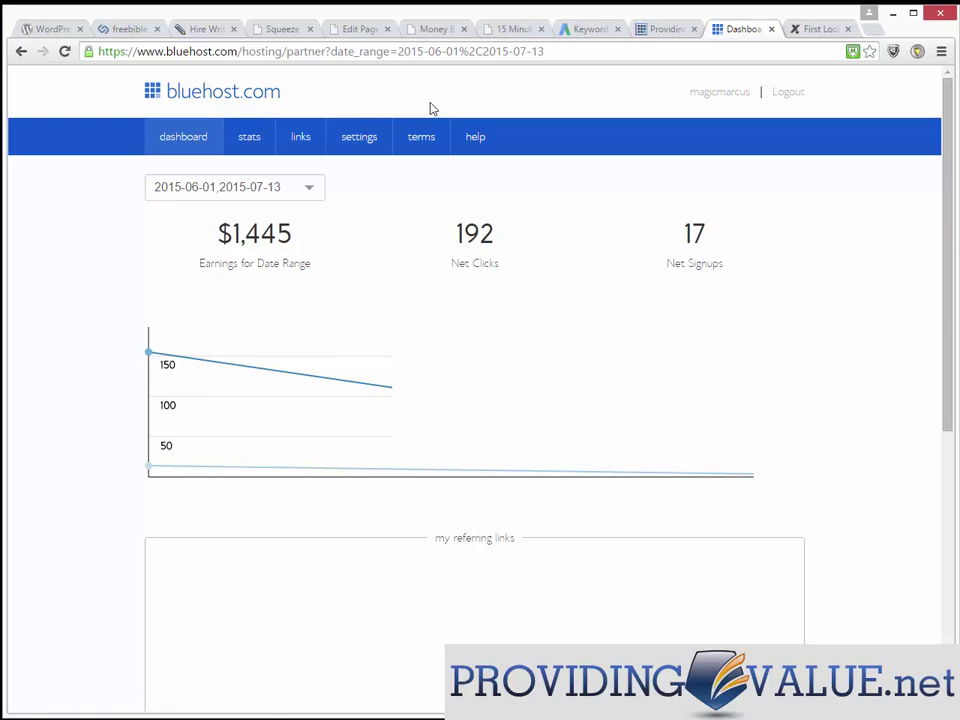
{"action": "left_click", "coordinate": [302, 136]}
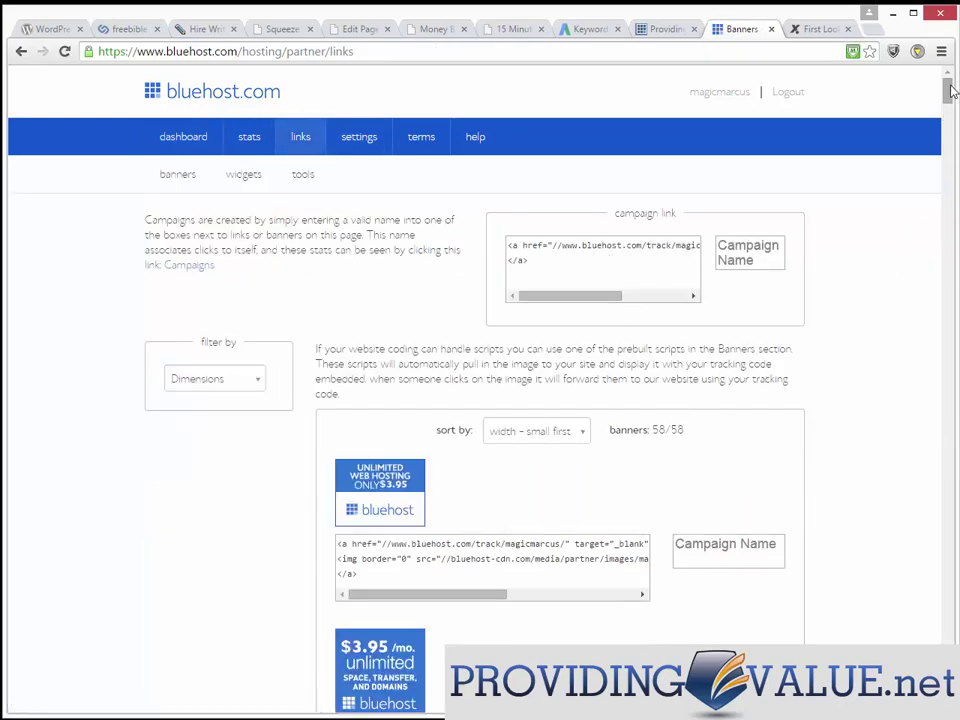
{"action": "scroll", "coordinate": [955, 98], "scroll_direction": "down", "scroll_amount": 3}
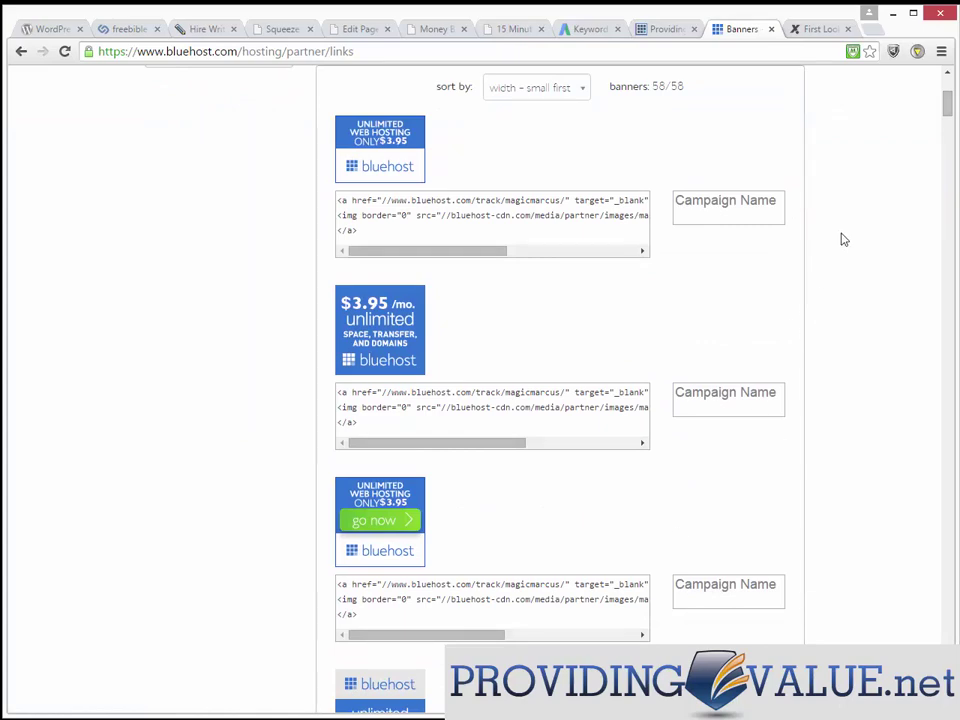
{"action": "left_click_drag", "start_coordinate": [946, 108], "coordinate": [949, 437]}
{"action": "left_click", "coordinate": [352, 392]}
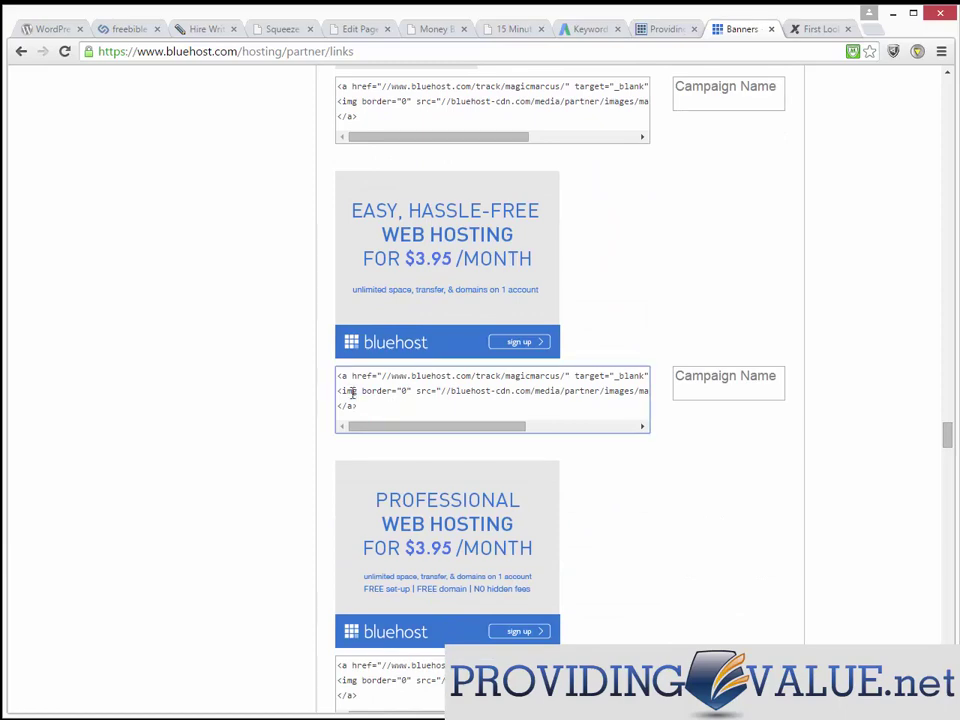
{"action": "key", "text": "ctrl+a"}
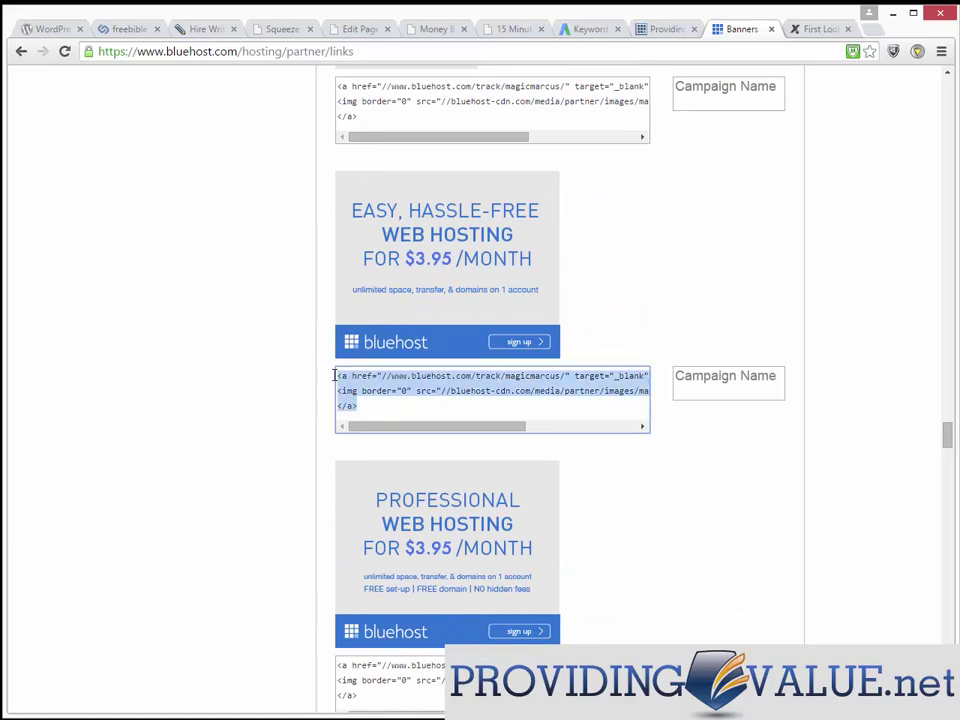
- Insert the Bluehost banner code as raw HTML below the Step One heading in the page editor
{"action": "left_click", "coordinate": [510, 32]}
{"action": "left_click", "coordinate": [440, 32]}
{"action": "left_click", "coordinate": [357, 32]}
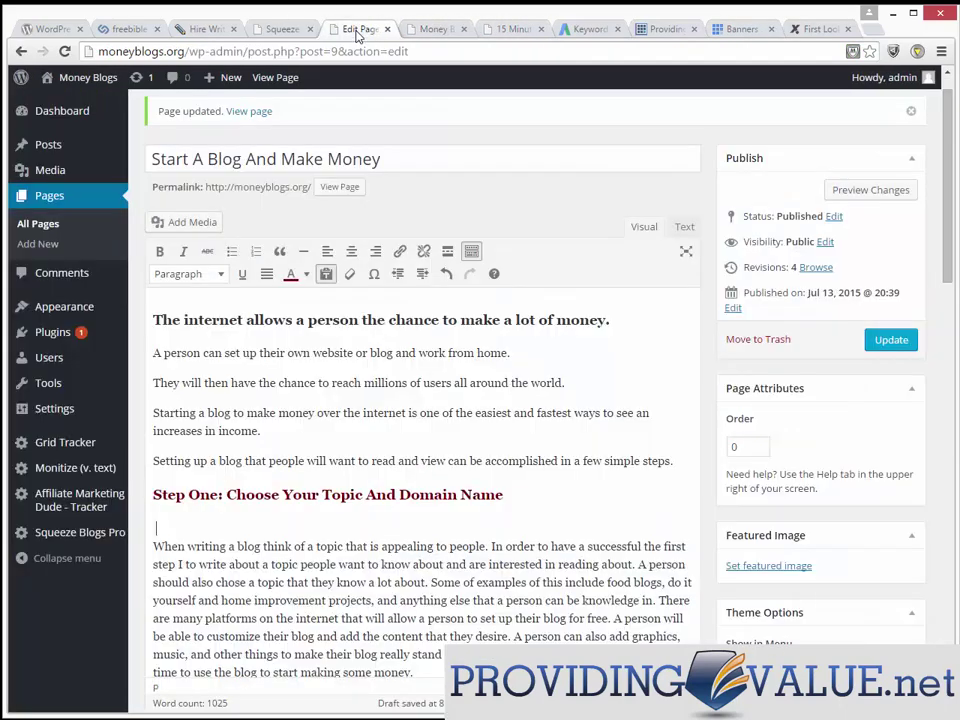
{"action": "type", "text": "<a href=\"//www.bluehost.com/track/magicmarcus/\" target=\"_blank\"> <img border=\"0\" src=\"//bluehost-cdn.com/media/partner/images/magicmarcus/300x250/bh-300x250-01-dy.png\"> </a>"}
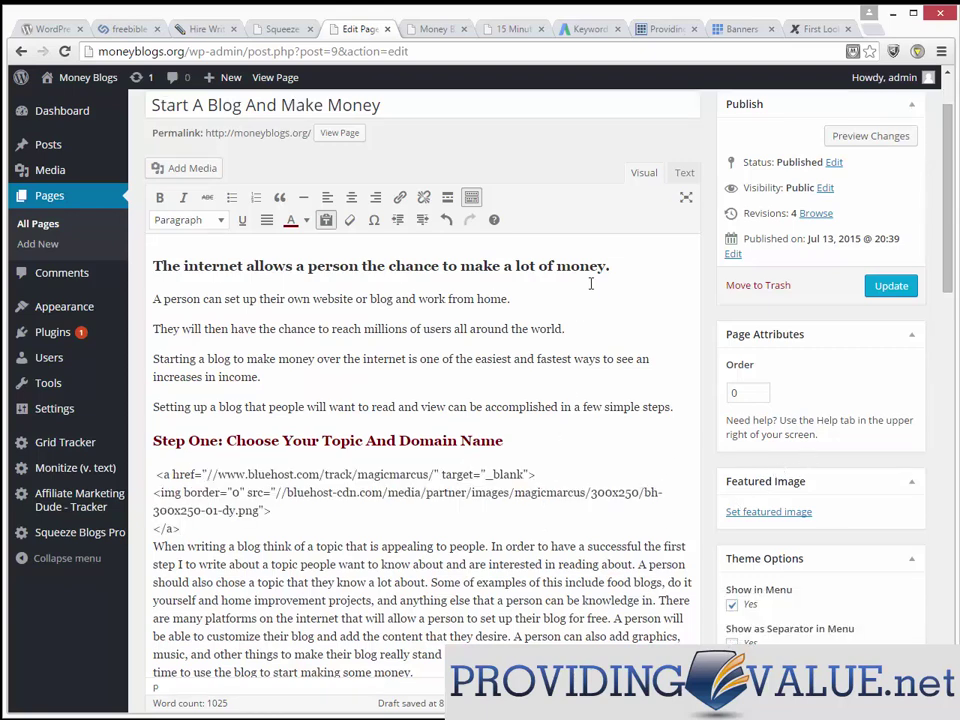
{"action": "left_click", "coordinate": [683, 174]}
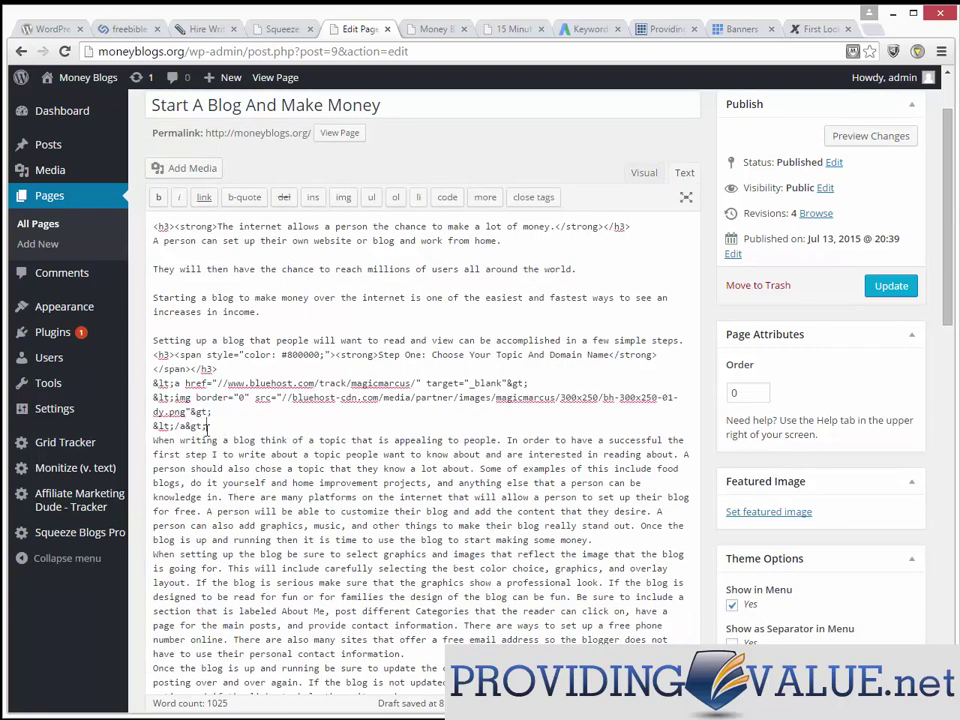
{"action": "left_click_drag", "start_coordinate": [229, 425], "coordinate": [139, 385]}
{"action": "type", "text": "<a href=\"//www.bluehost.com/track/magicmarcus/\" target=\"_blank\"> <img border=\"0\" src=\"//bluehost-cdn.com/media/partner/images/magicmarcus/300x250/bh-300x250-01-dy.png\"> </a>"}
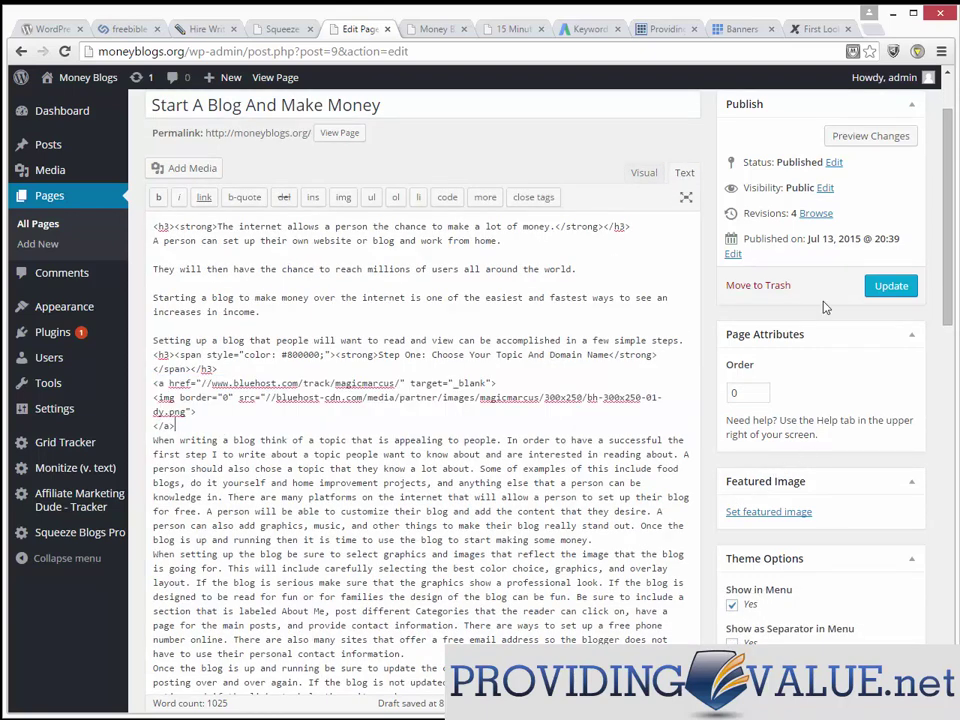
- Update the page and reload the live Money Blogs site to check the Bluehost banner
{"action": "left_click", "coordinate": [891, 286]}
{"action": "left_click", "coordinate": [437, 30]}
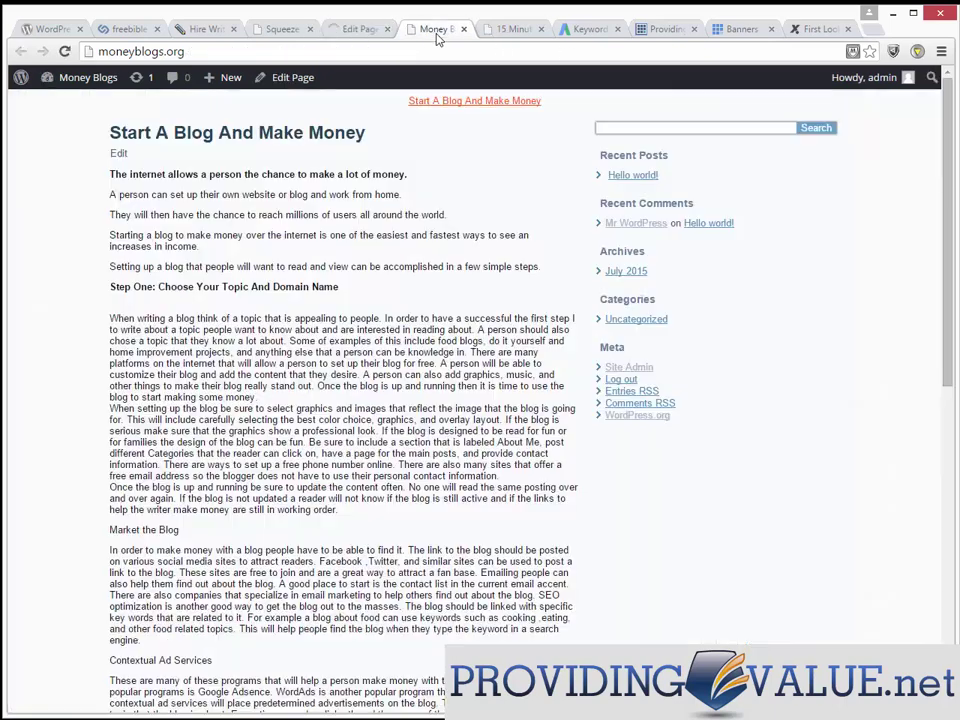
{"action": "right_click", "coordinate": [450, 167]}
{"action": "left_click", "coordinate": [486, 209]}
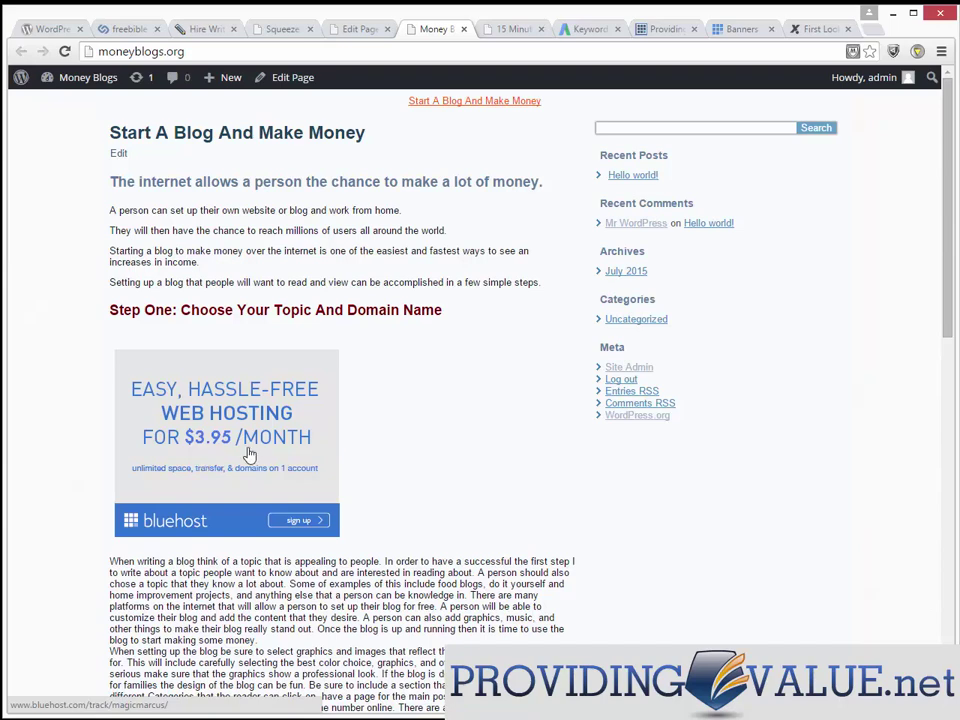
- Open the Bluehost affiliate widgets and copy the responsive domain name checker code
{"action": "left_click", "coordinate": [742, 33]}
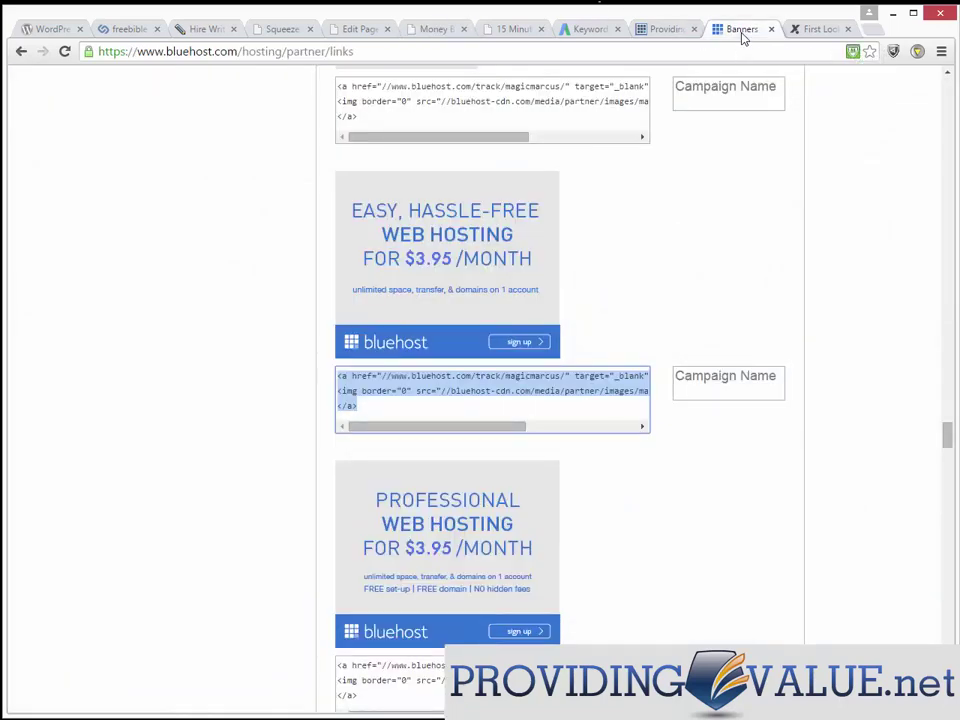
{"action": "left_click_drag", "start_coordinate": [947, 440], "coordinate": [947, 90]}
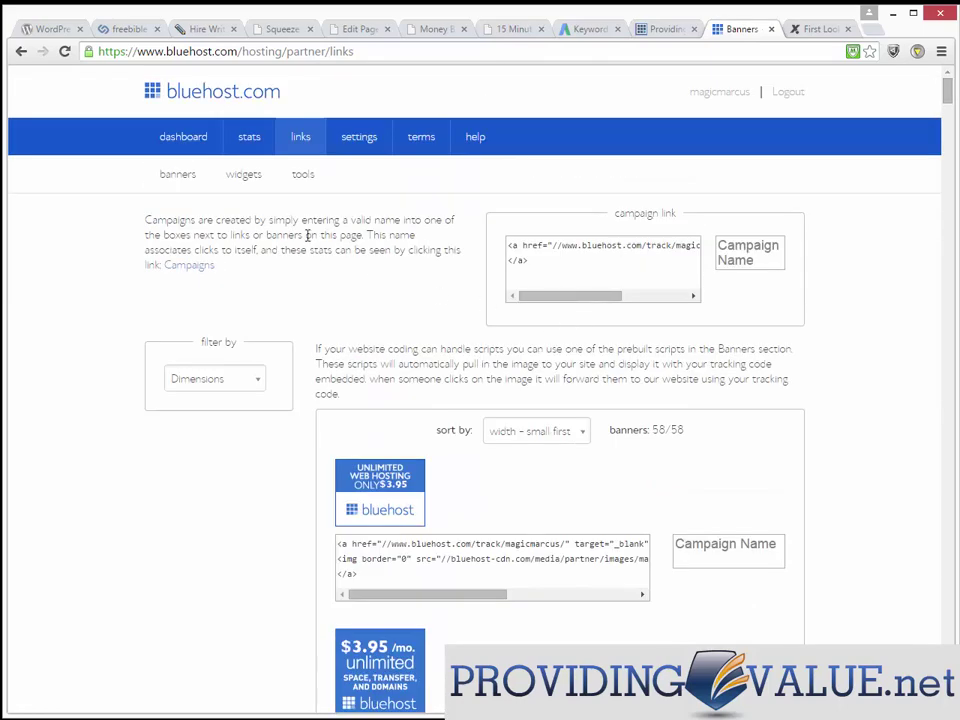
{"action": "left_click", "coordinate": [247, 175]}
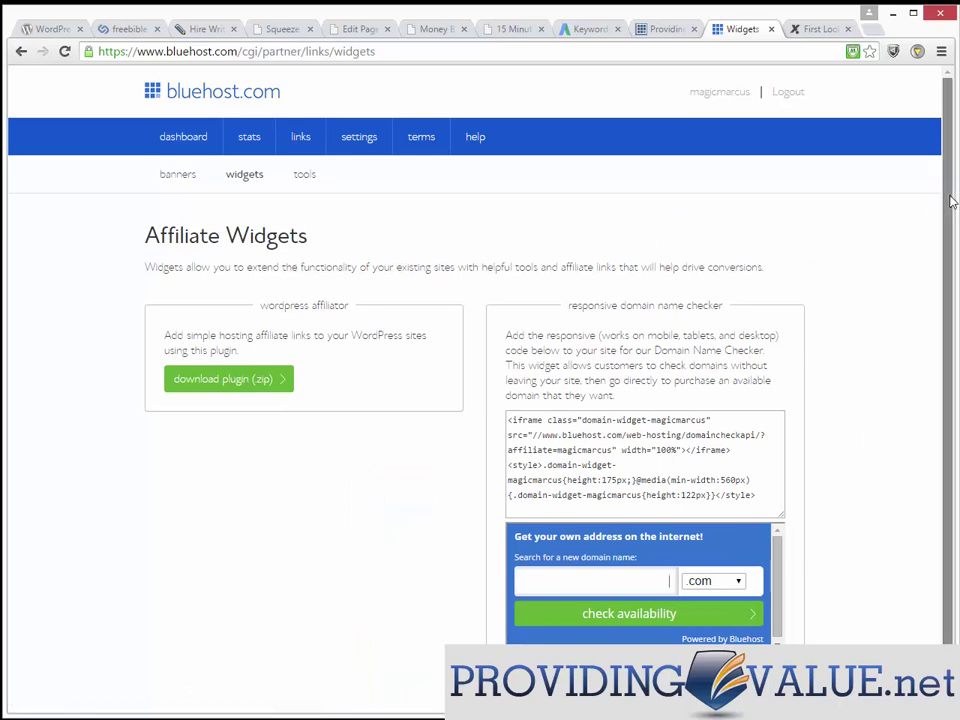
{"action": "scroll", "coordinate": [932, 203], "scroll_direction": "down", "scroll_amount": 1}
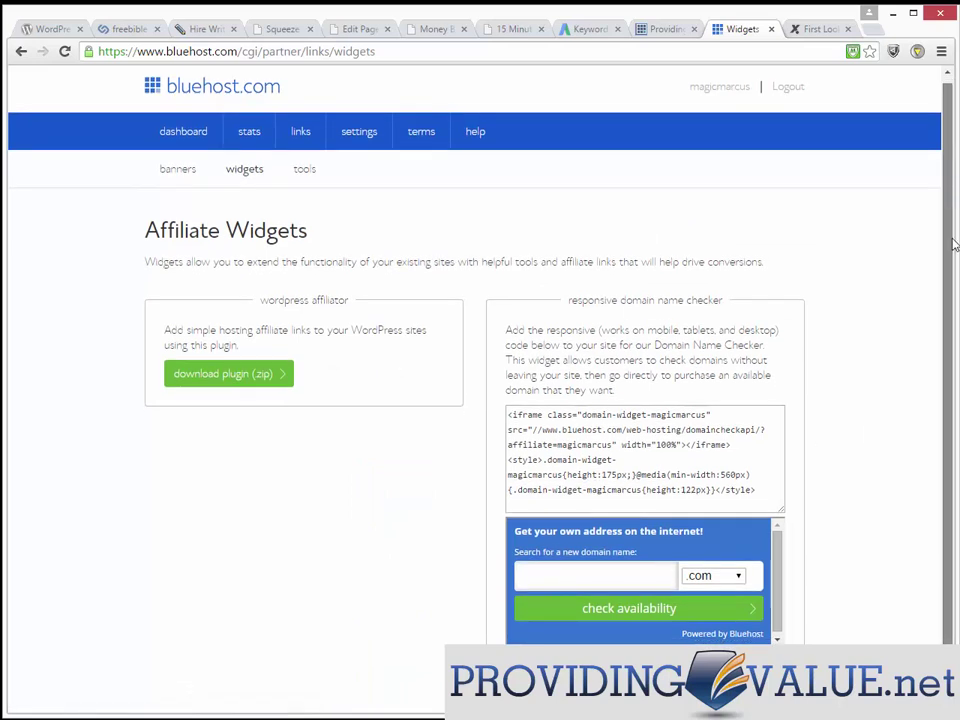
{"action": "left_click", "coordinate": [766, 497]}
{"action": "key", "text": "ctrl+c"}
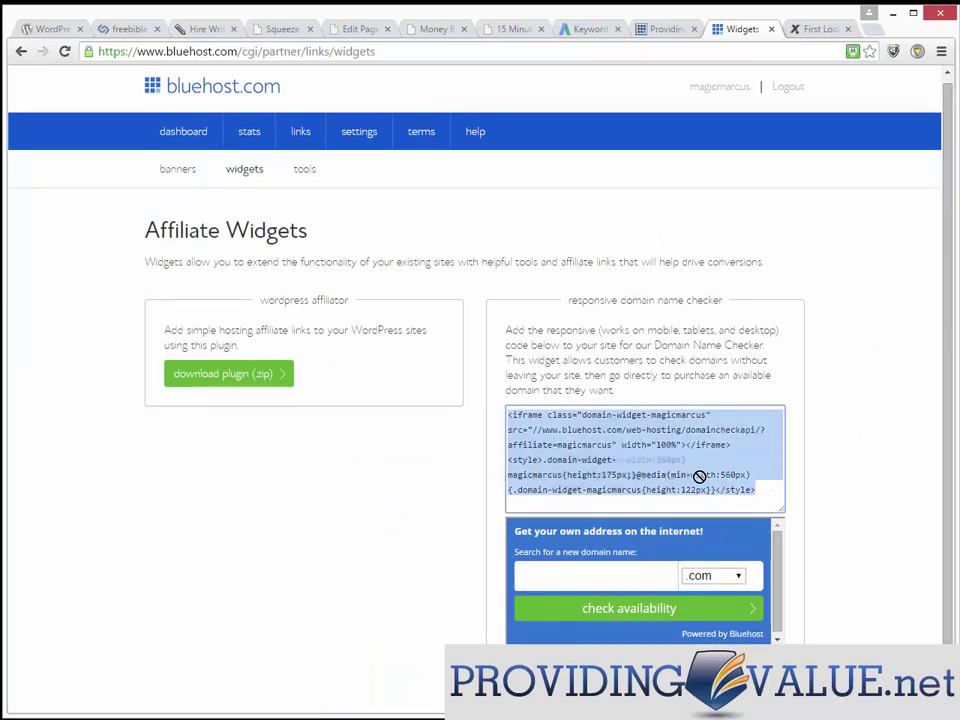
- Replace the banner's link and image code under the Step One heading with the domain name checker widget code
{"action": "left_click", "coordinate": [430, 28]}
{"action": "left_click", "coordinate": [365, 30]}
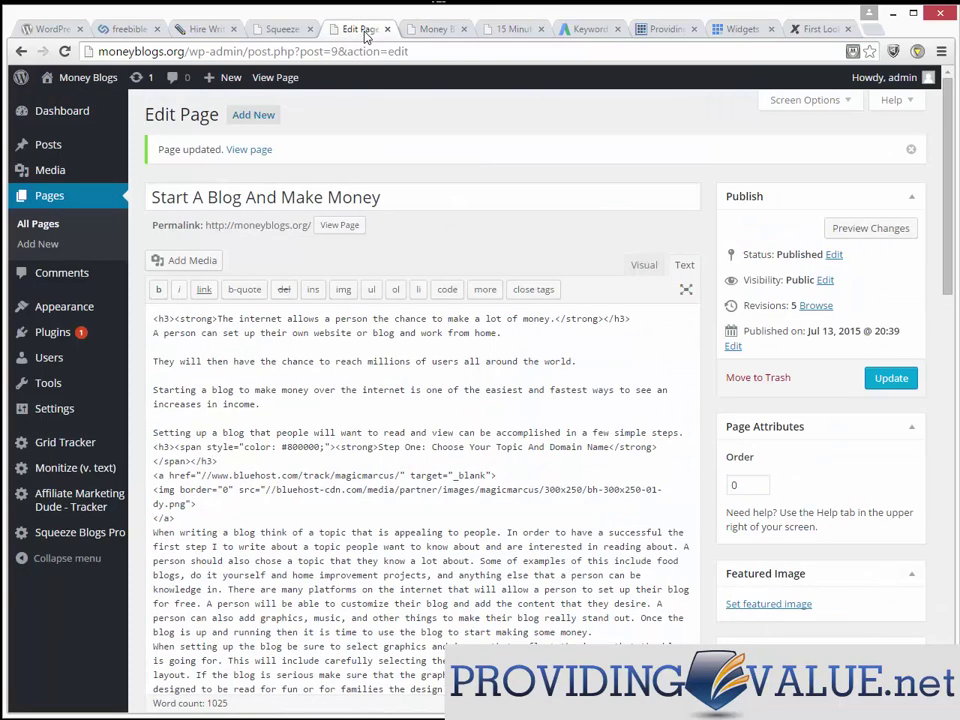
{"action": "left_click", "coordinate": [428, 30]}
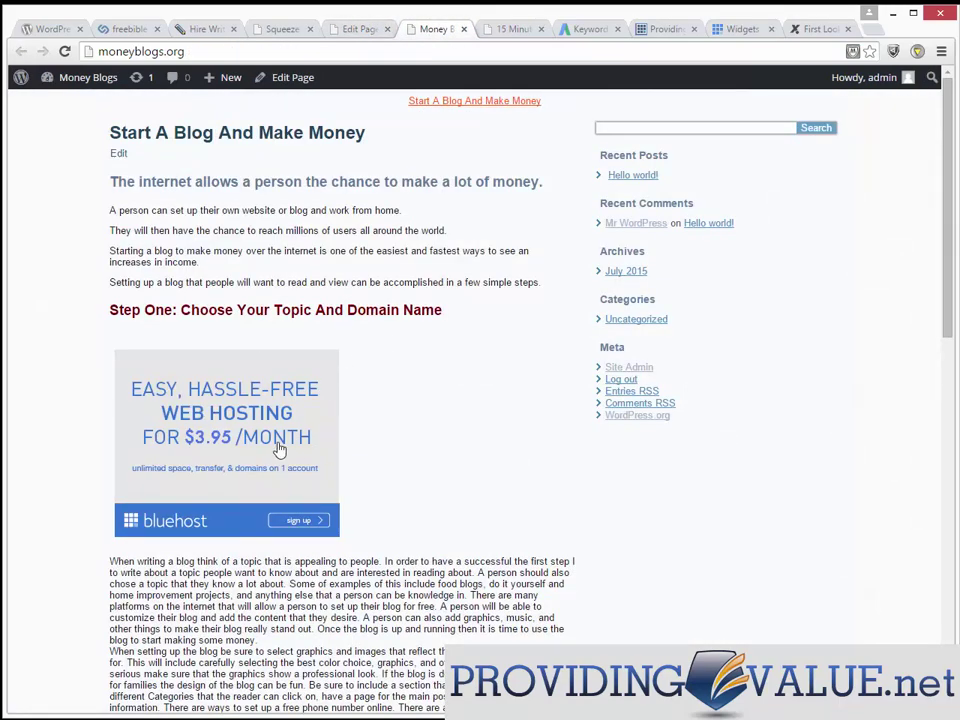
{"action": "left_click", "coordinate": [362, 30]}
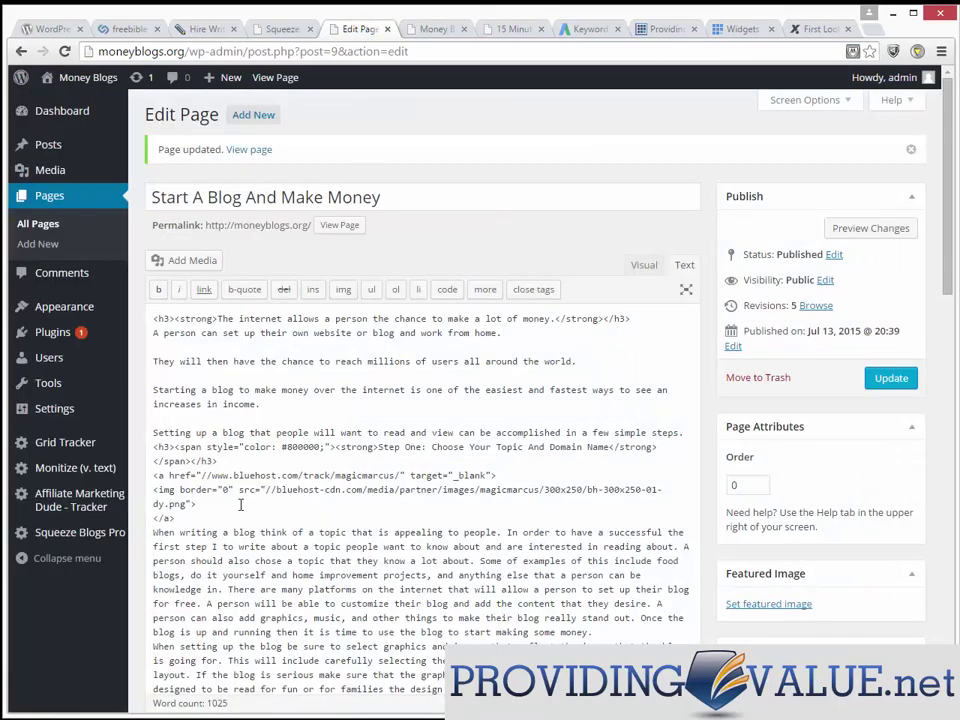
{"action": "left_click_drag", "start_coordinate": [213, 507], "coordinate": [147, 479]}
{"action": "key", "text": "ctrl+v"}
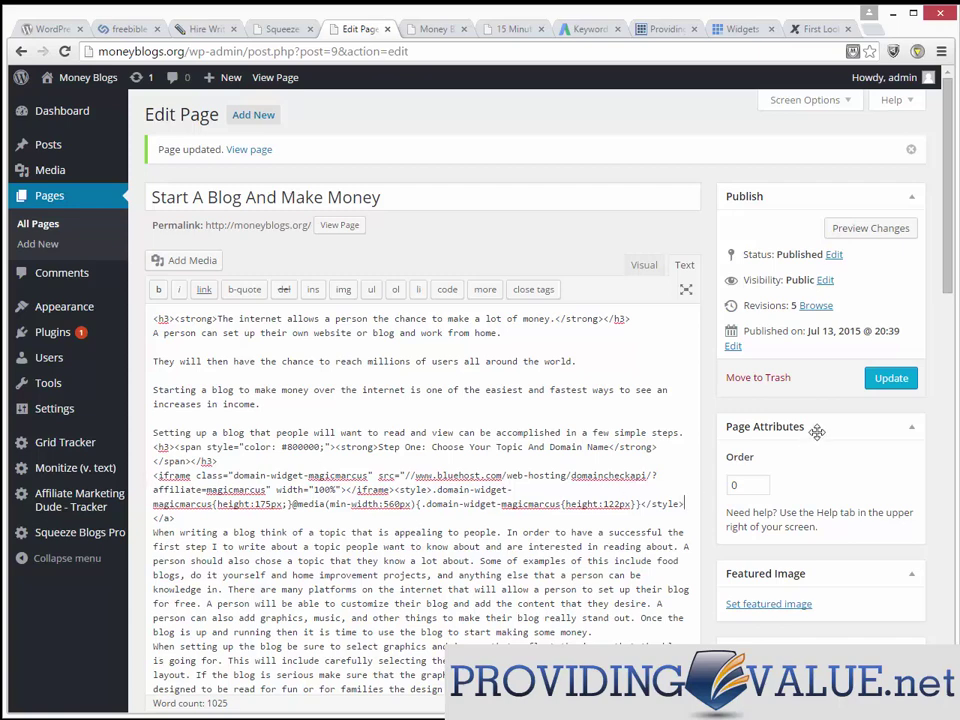
- Save the edited page and refresh the live site to check the domain name checker widget
{"action": "left_click", "coordinate": [879, 381]}
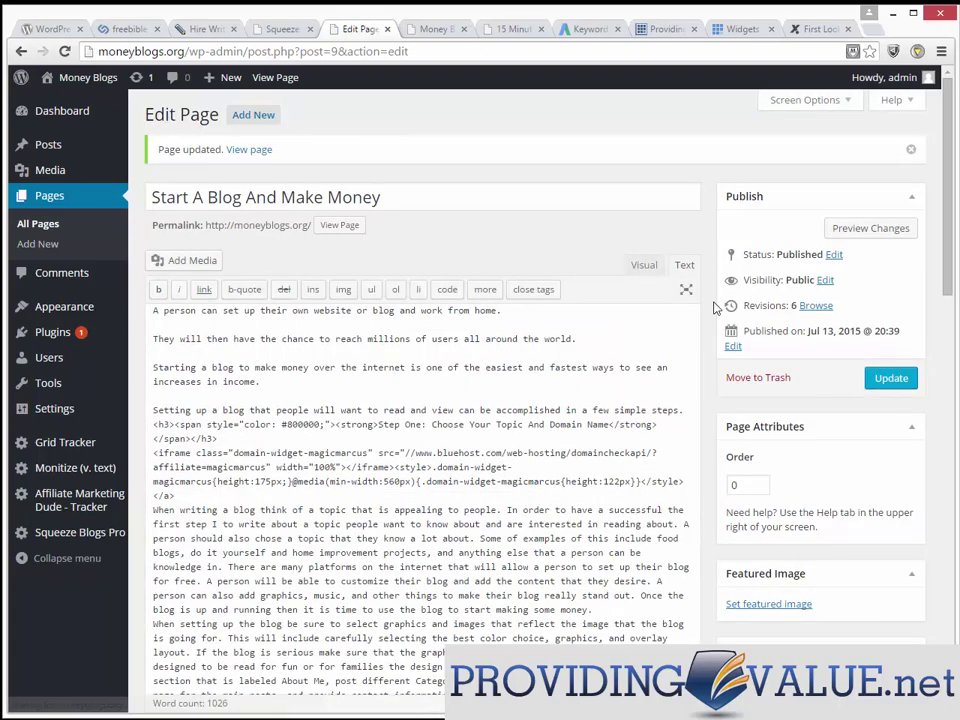
{"action": "left_click", "coordinate": [432, 29]}
{"action": "right_click", "coordinate": [503, 338]}
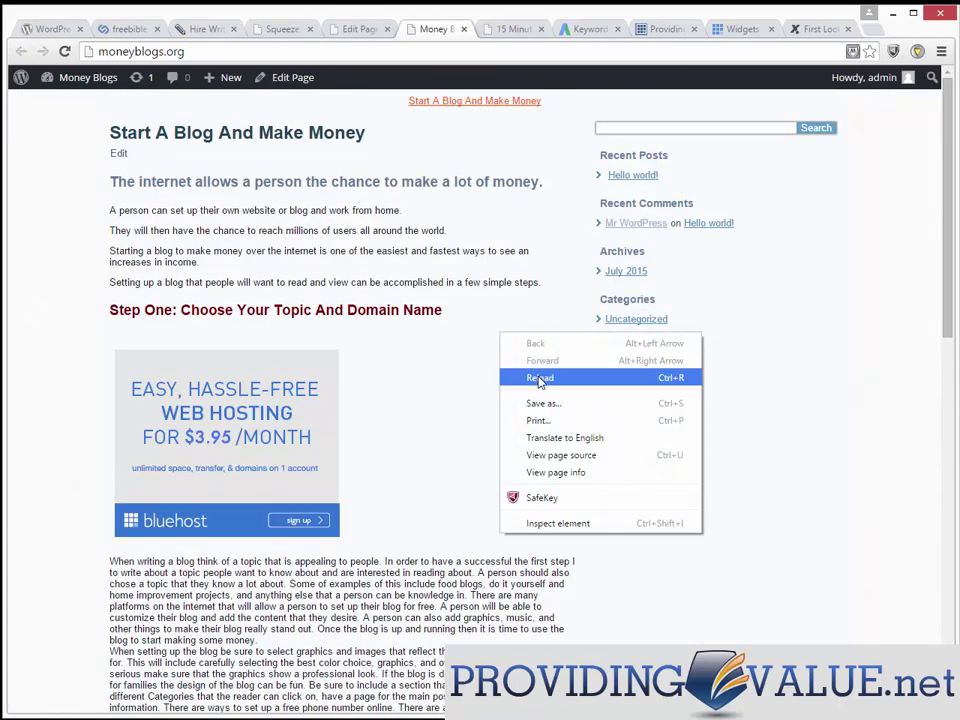
{"action": "left_click", "coordinate": [538, 378]}
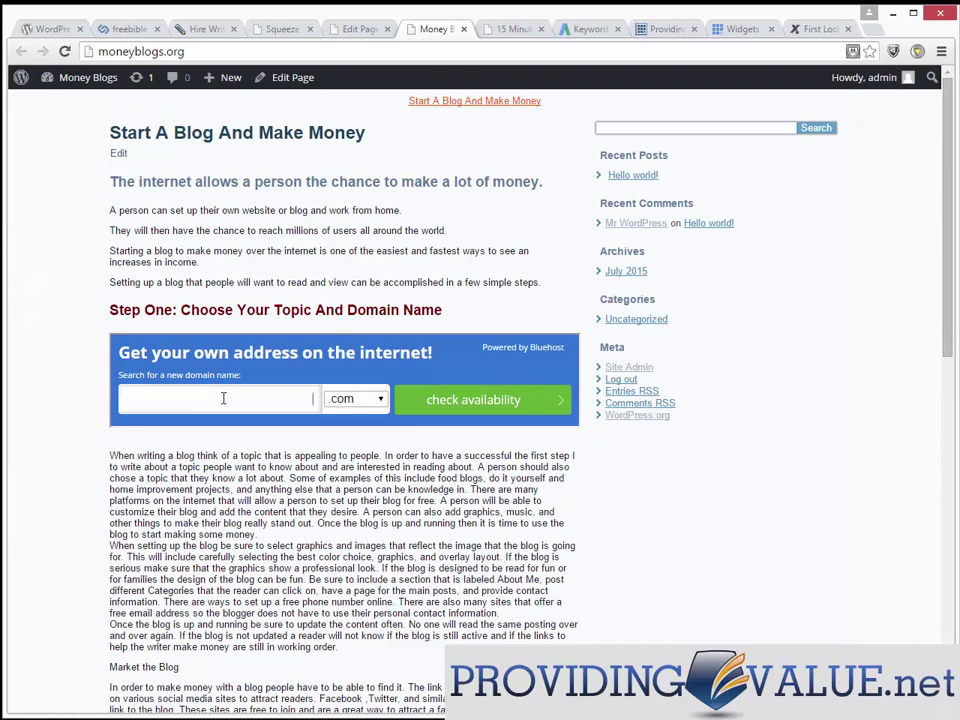
- Test the widget by checking availability of marcusmagictricks.com, continue to the Bluehost sign-up form, and compare it with the live site
{"action": "type", "text": "rcusmagictricks"}
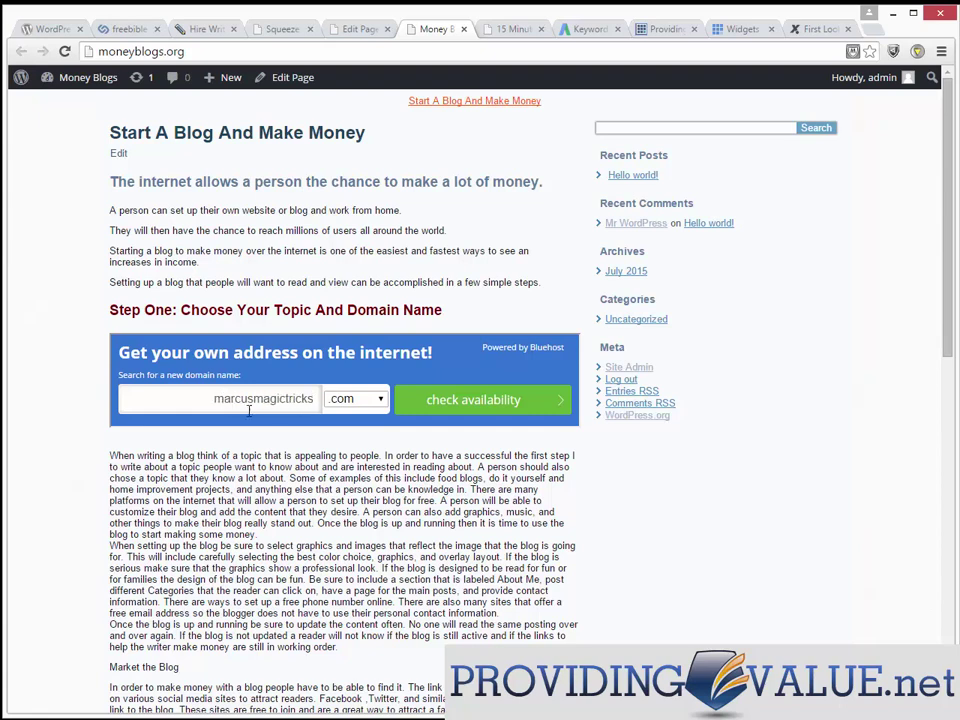
{"action": "left_click", "coordinate": [496, 403]}
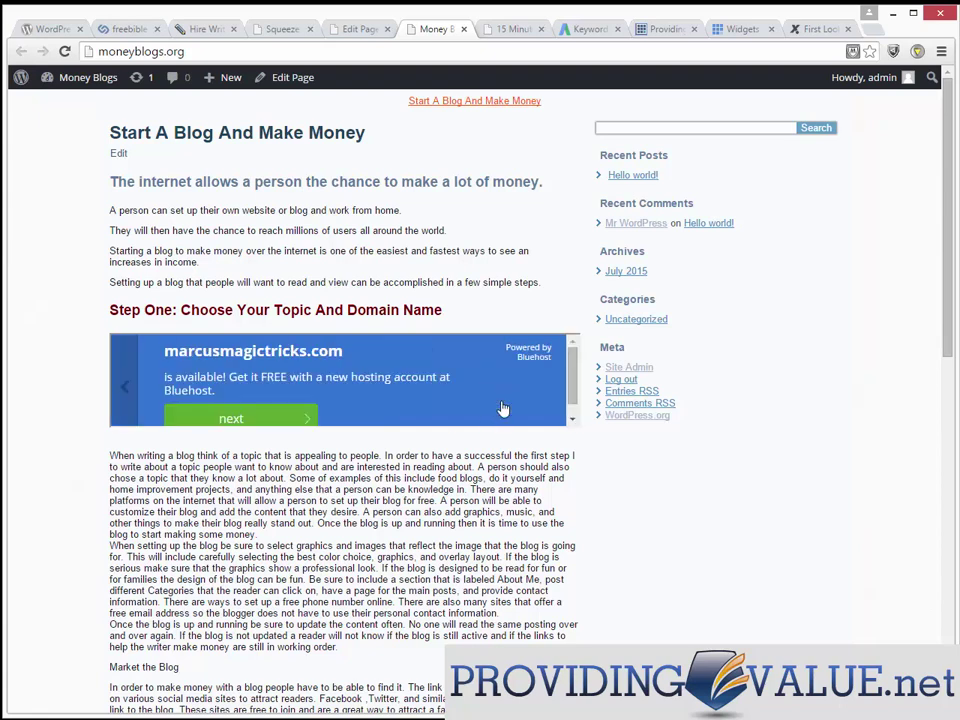
{"action": "left_click", "coordinate": [200, 418]}
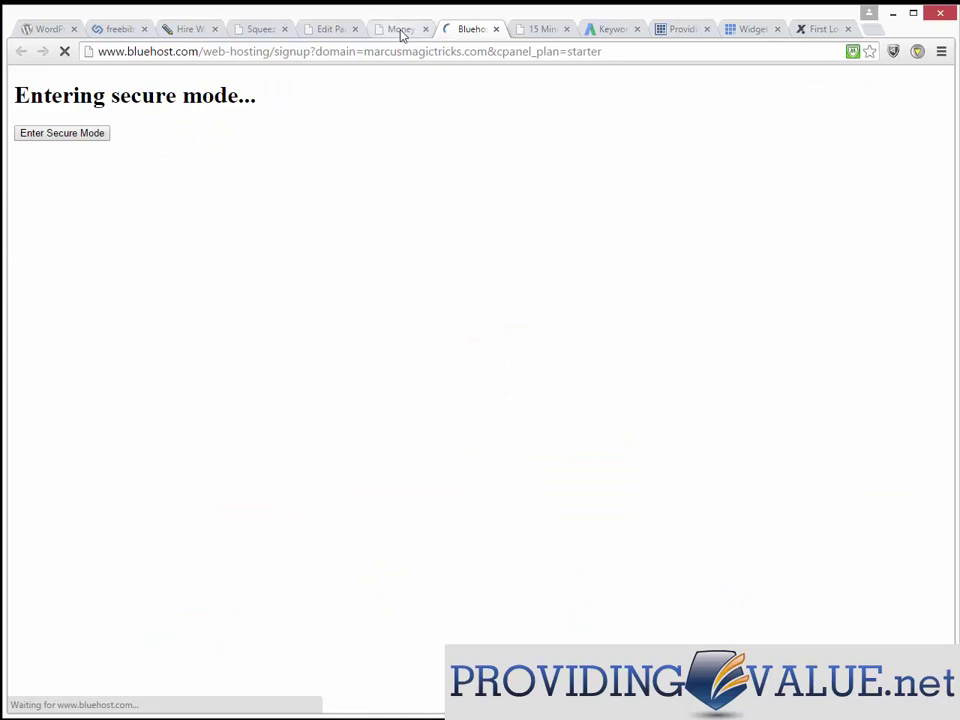
{"action": "left_click", "coordinate": [401, 32]}
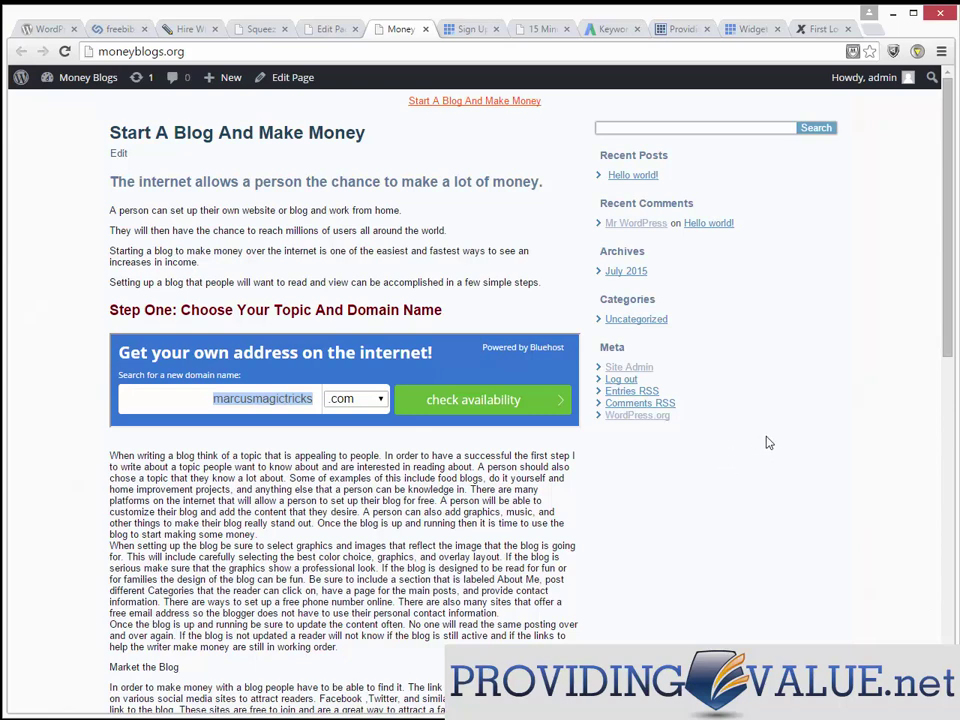
{"action": "left_click", "coordinate": [474, 32]}
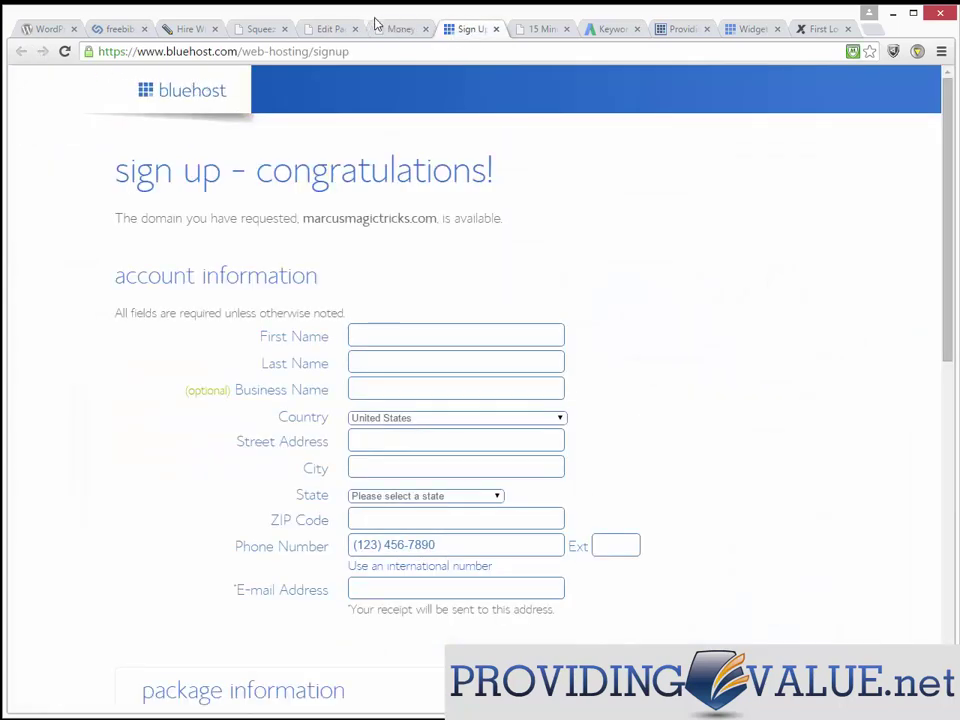
- Load the bluehost.com home page and open its hosting plans to review the starter, plus and business pro options
{"action": "left_click", "coordinate": [242, 51]}
{"action": "key", "text": "shift+End"}
{"action": "key", "text": "BackSpace"}
{"action": "key", "text": "Return"}
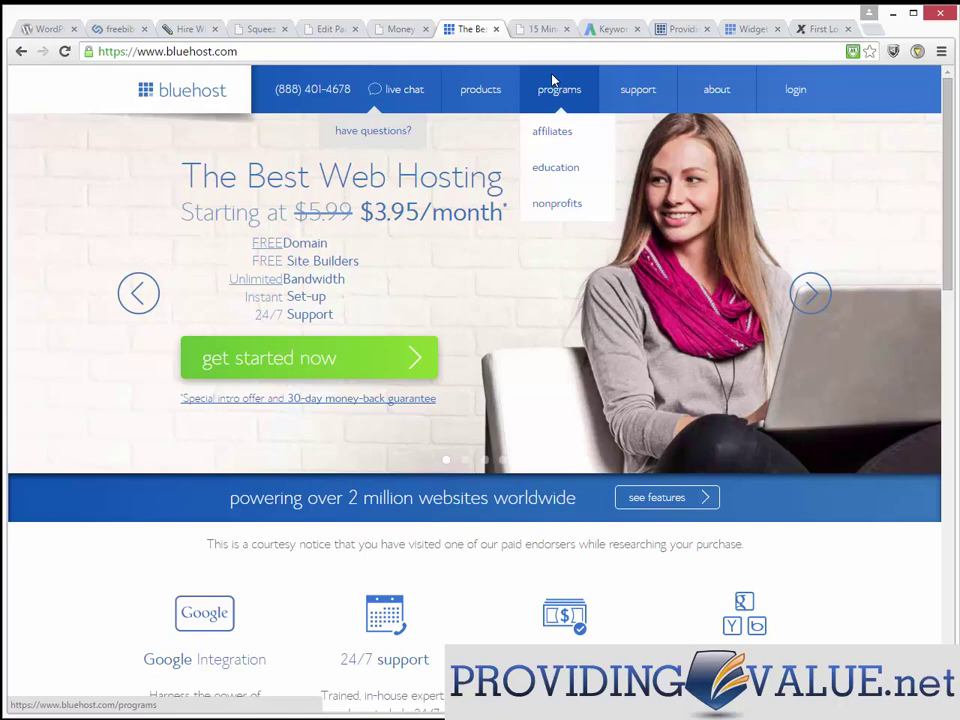
{"action": "left_click", "coordinate": [389, 366]}
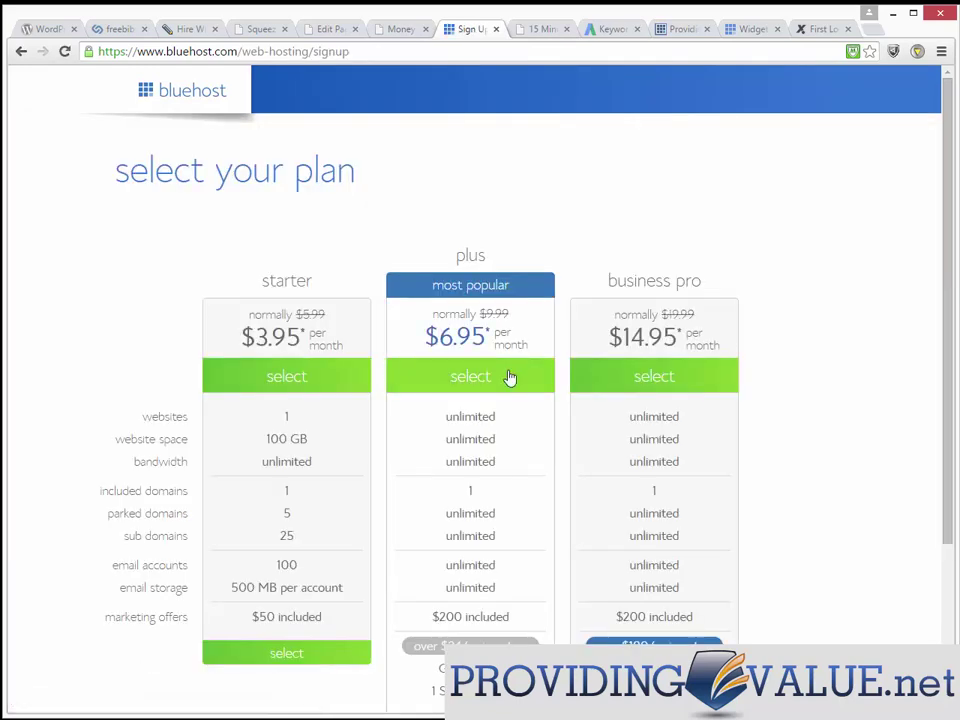
{"action": "left_click_drag", "start_coordinate": [949, 136], "coordinate": [956, 222]}
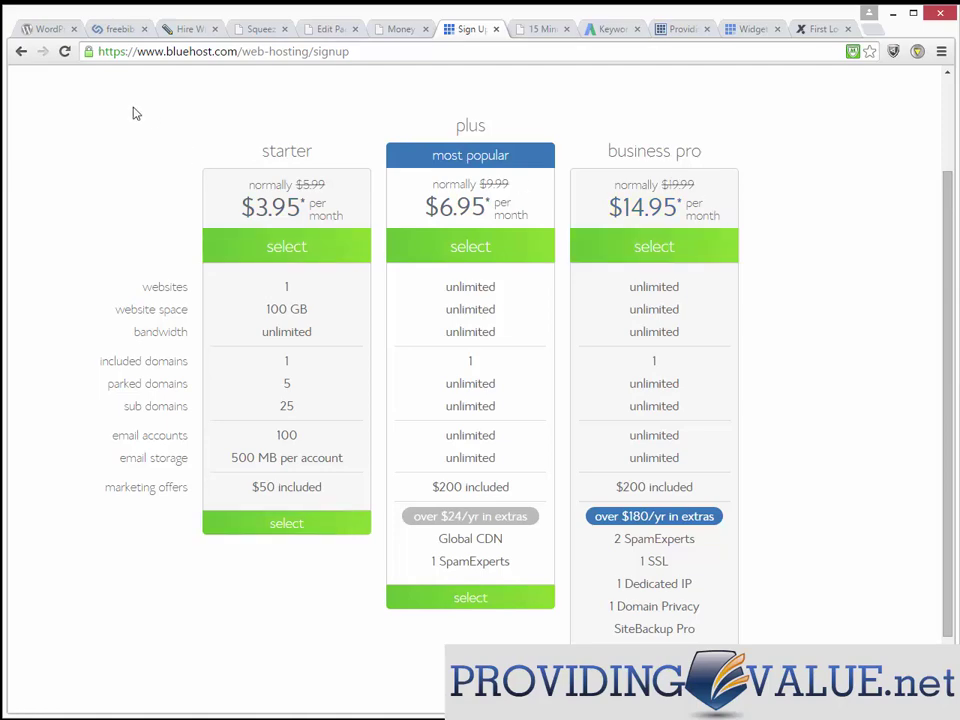
- Capture the Bluehost starter, plus and business pro pricing table as a screenshot in Snagit Editor and enlarge the editor window
{"action": "key", "text": "Print"}
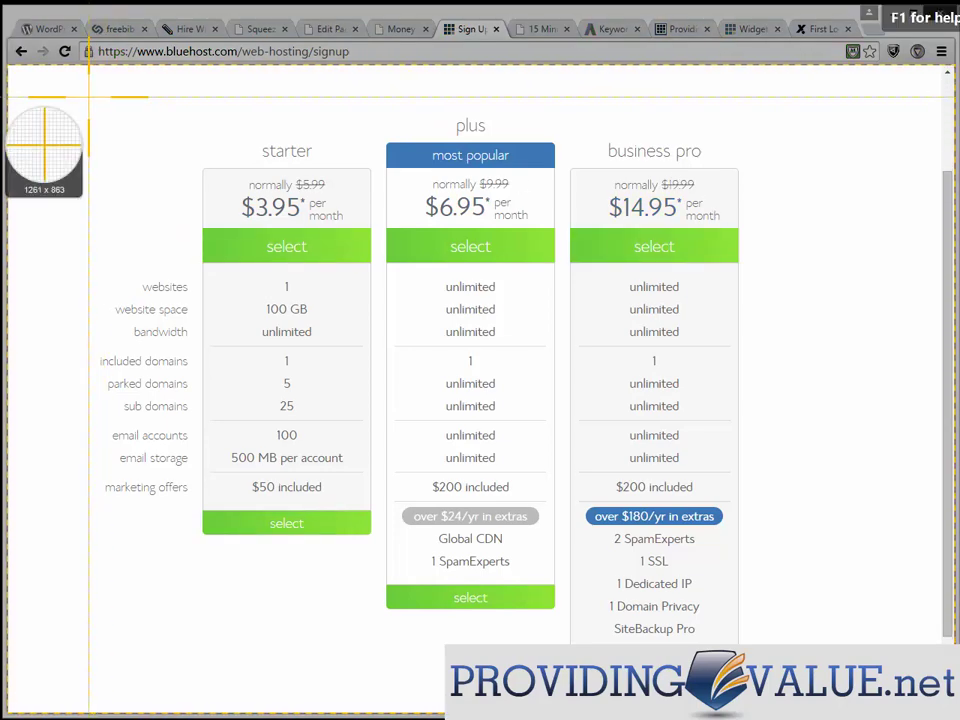
{"action": "left_click_drag", "start_coordinate": [88, 97], "coordinate": [757, 706]}
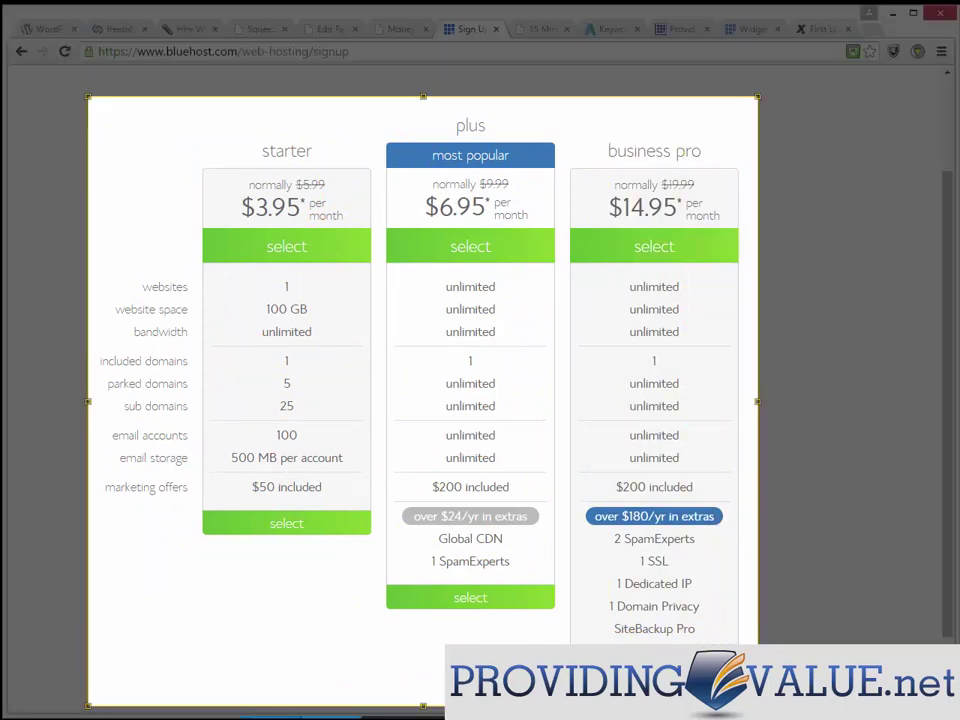
{"action": "left_click", "coordinate": [262, 712]}
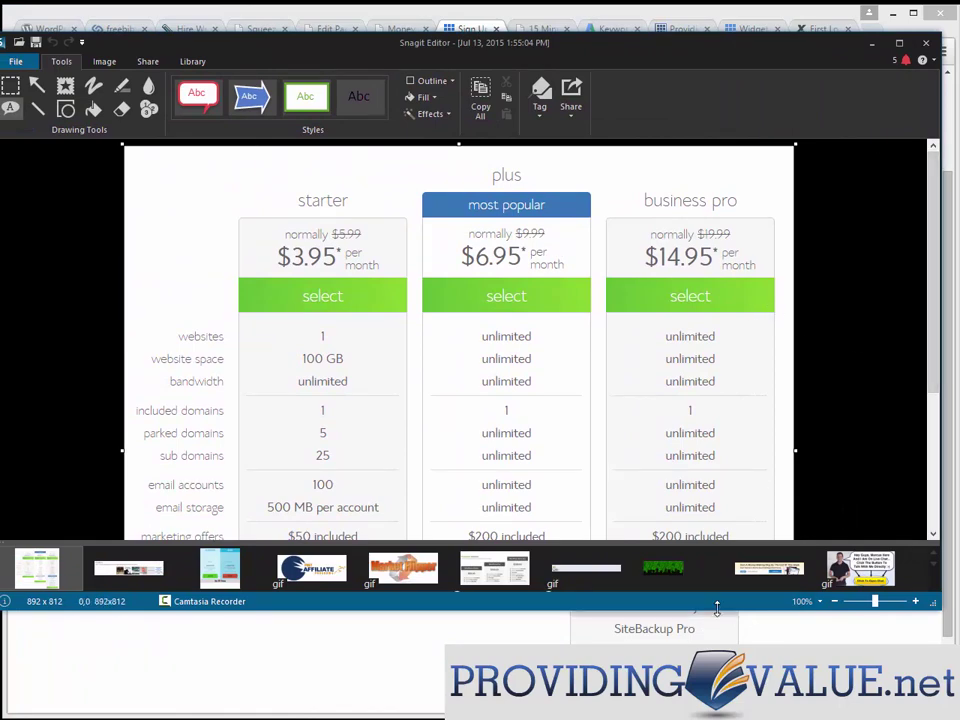
{"action": "left_click_drag", "start_coordinate": [718, 624], "coordinate": [718, 716]}
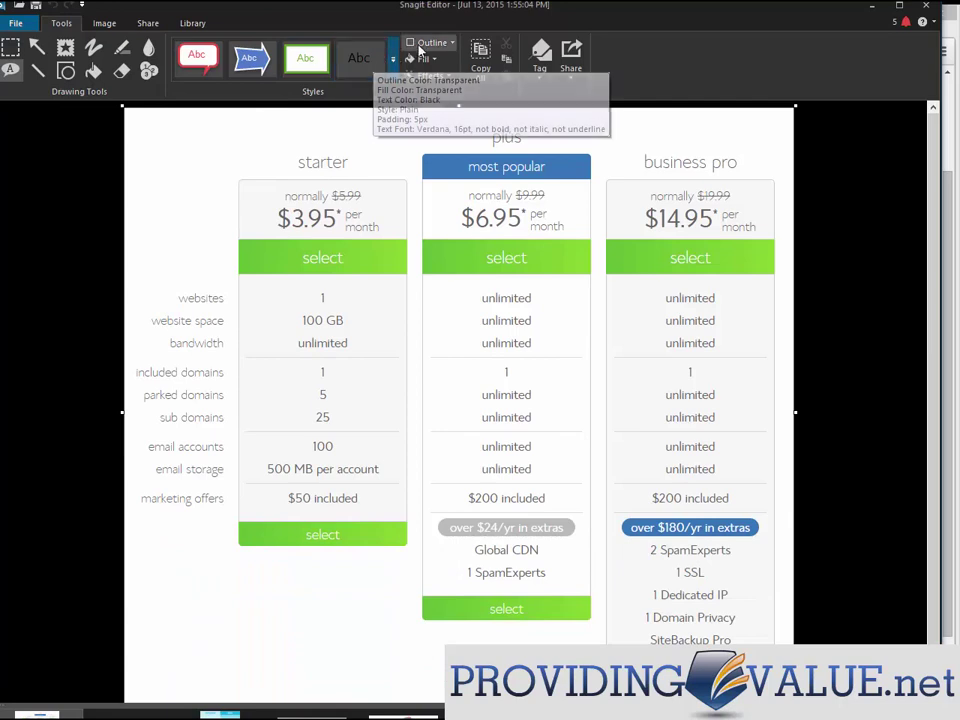
- Frame the plus plan column with a red rectangle and add four arrows pointing at its most popular banner and lower select button
{"action": "left_click", "coordinate": [66, 70]}
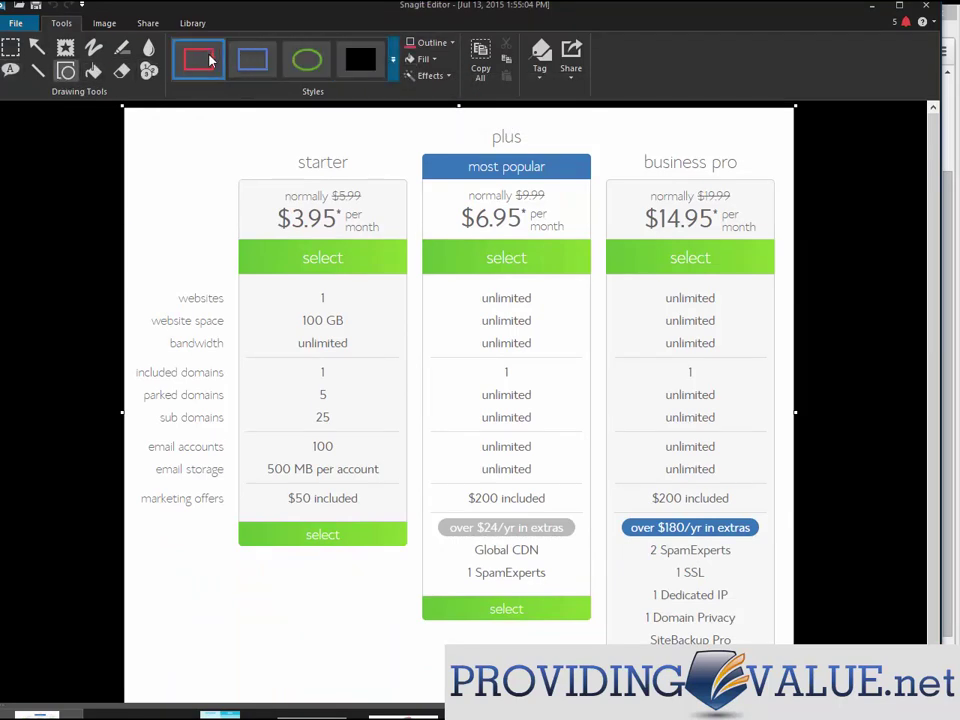
{"action": "left_click_drag", "start_coordinate": [410, 115], "coordinate": [604, 653]}
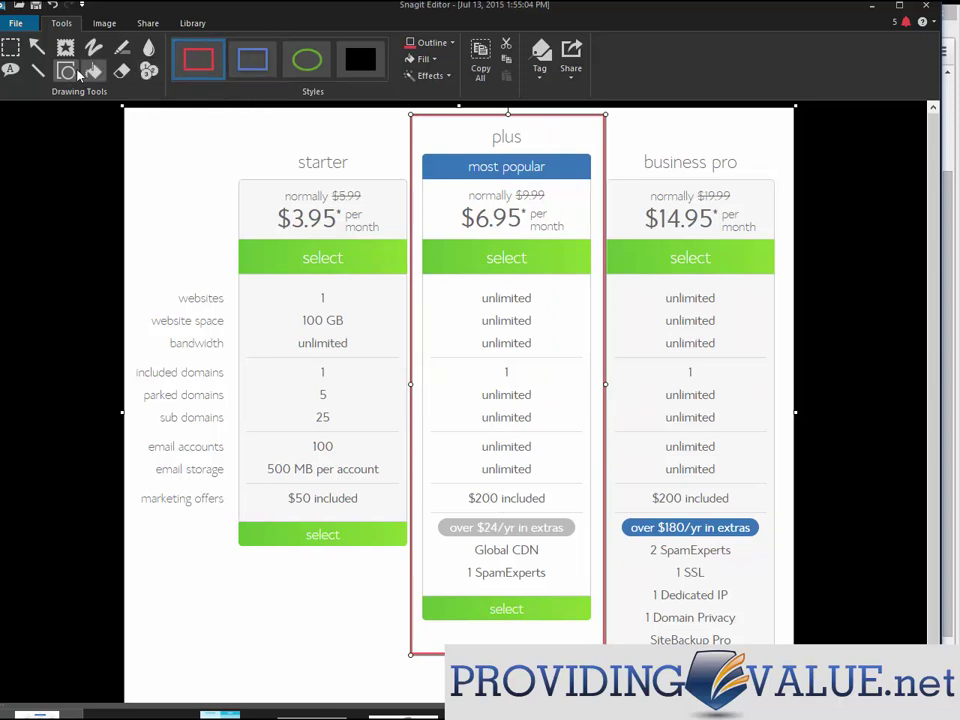
{"action": "left_click", "coordinate": [37, 49]}
{"action": "left_click_drag", "start_coordinate": [283, 644], "coordinate": [413, 605]}
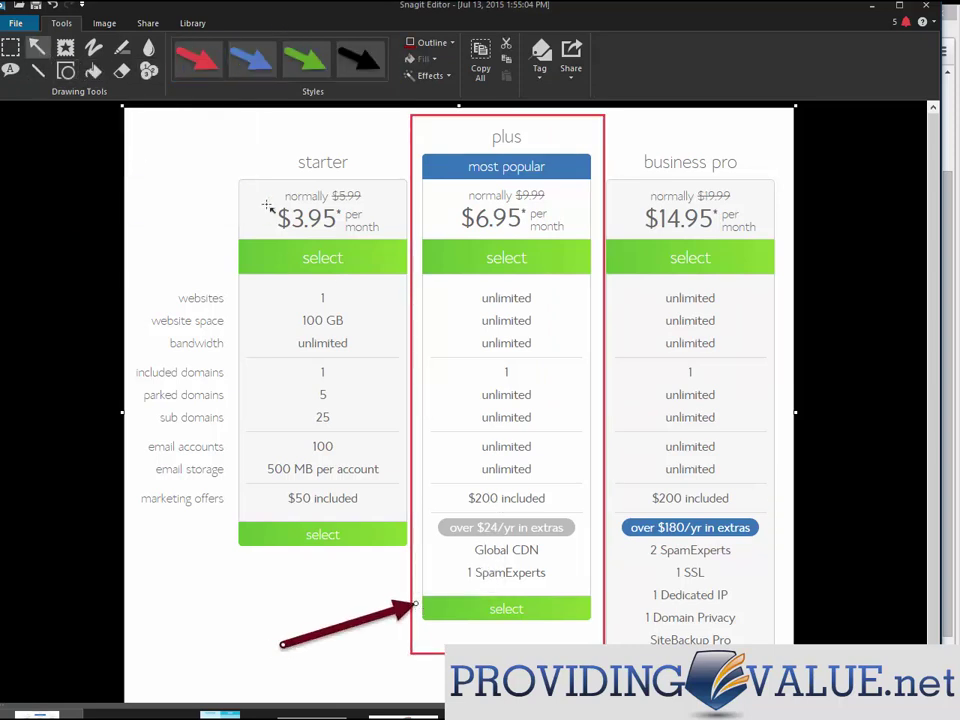
{"action": "left_click_drag", "start_coordinate": [231, 137], "coordinate": [413, 160]}
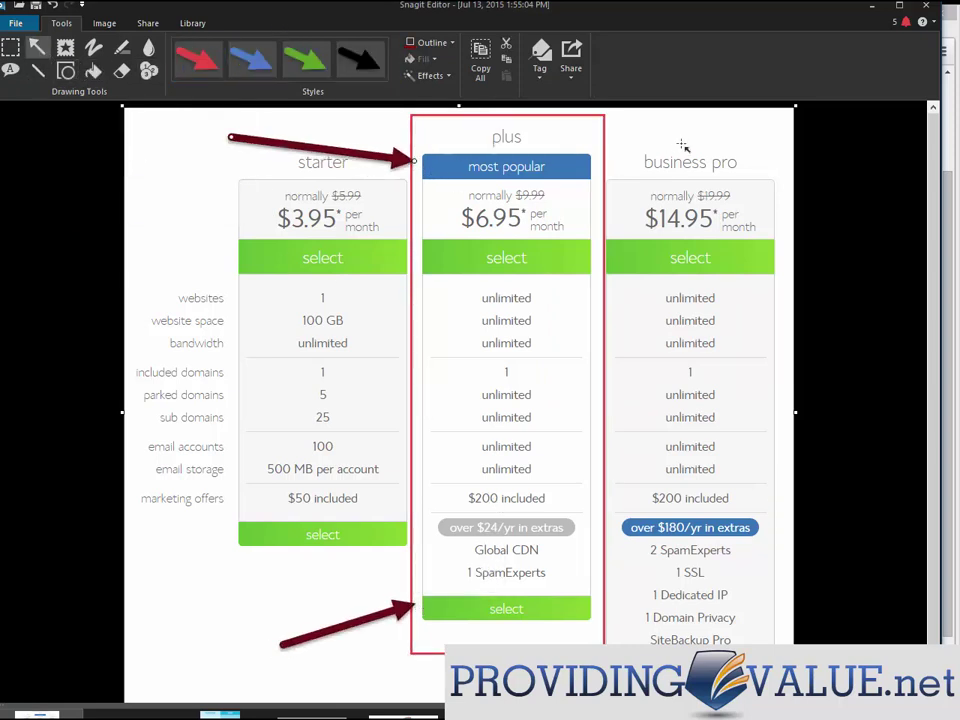
{"action": "left_click_drag", "start_coordinate": [757, 122], "coordinate": [609, 157]}
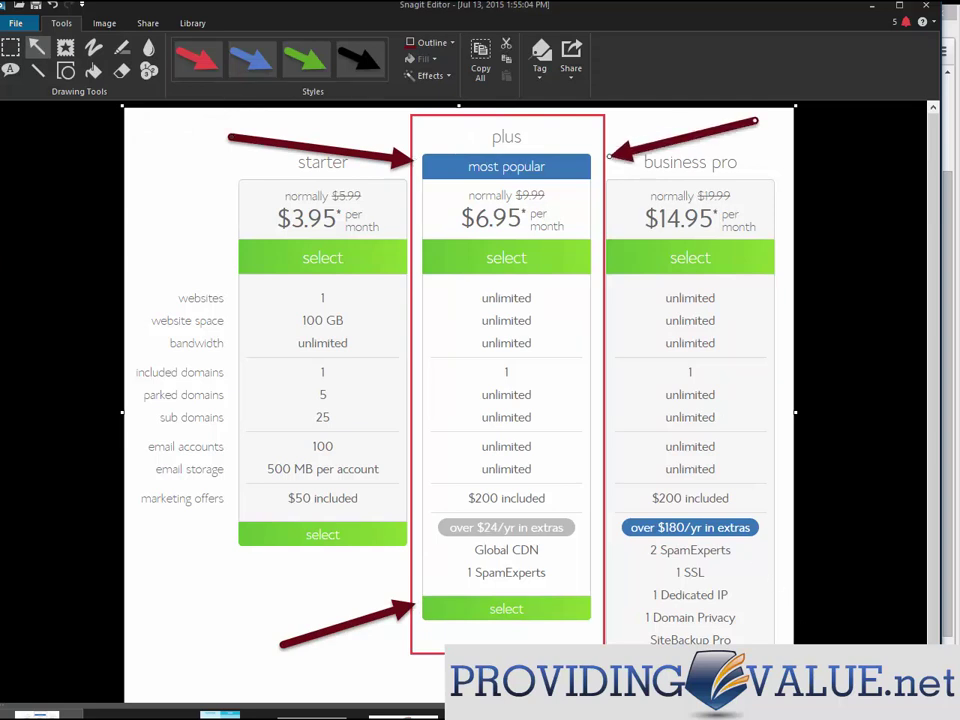
{"action": "mouse_move", "coordinate": [790, 646]}
{"action": "left_mouse_down"}
{"action": "mouse_move", "coordinate": [636, 630]}
{"action": "mouse_move", "coordinate": [622, 606]}
{"action": "left_mouse_up"}
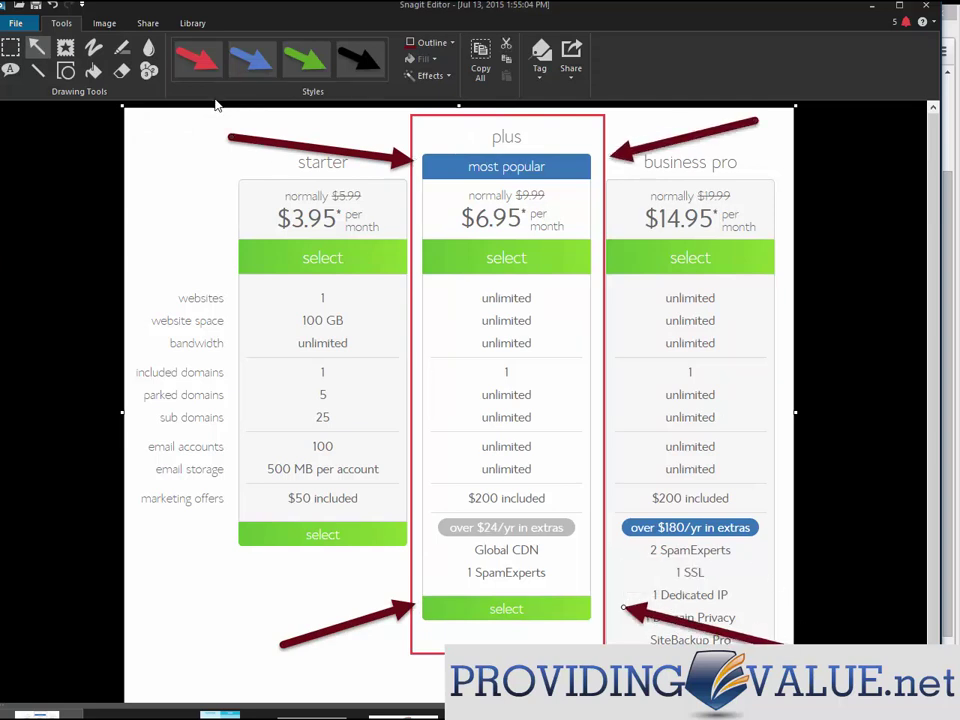
- Flatten the annotations and resize the image to 600 pixels wide with proportions locked
{"action": "left_click", "coordinate": [104, 23]}
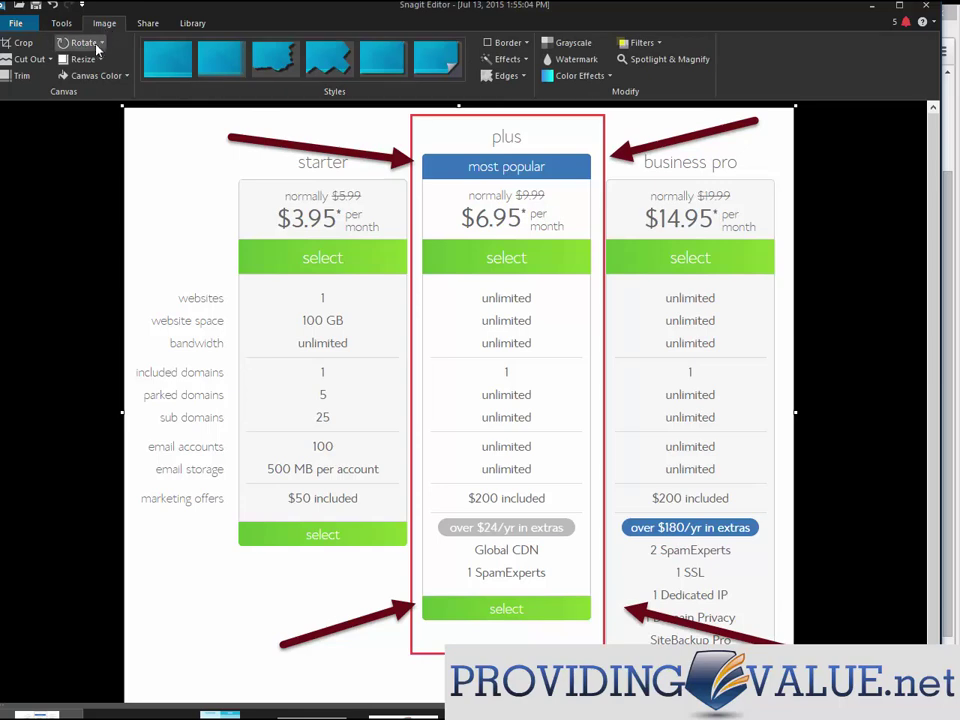
{"action": "left_click", "coordinate": [86, 59]}
{"action": "left_click", "coordinate": [97, 77]}
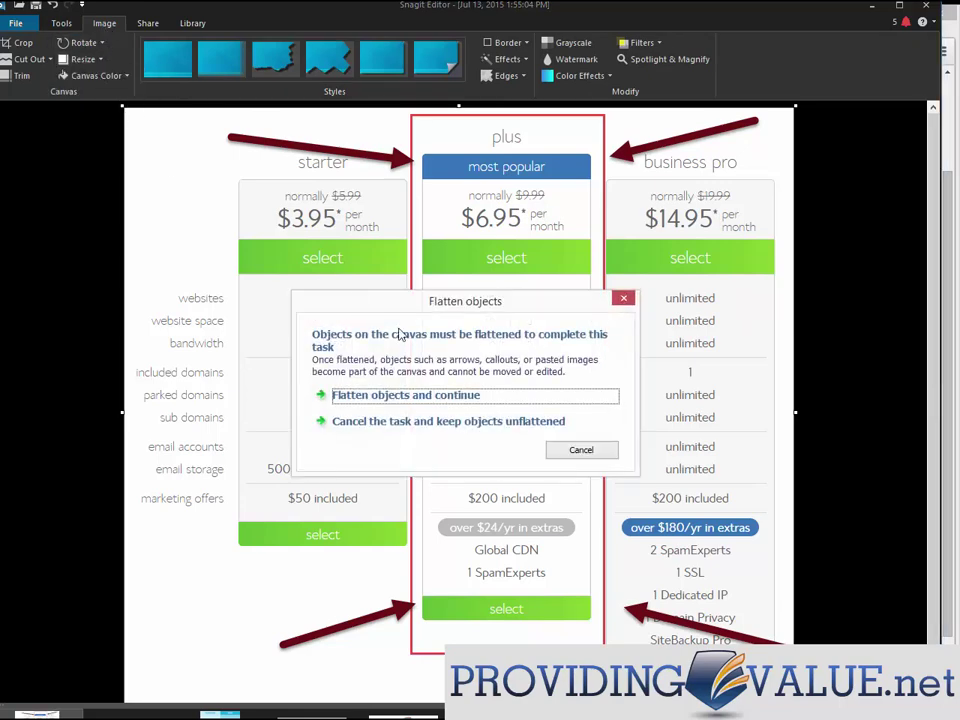
{"action": "left_click", "coordinate": [449, 397]}
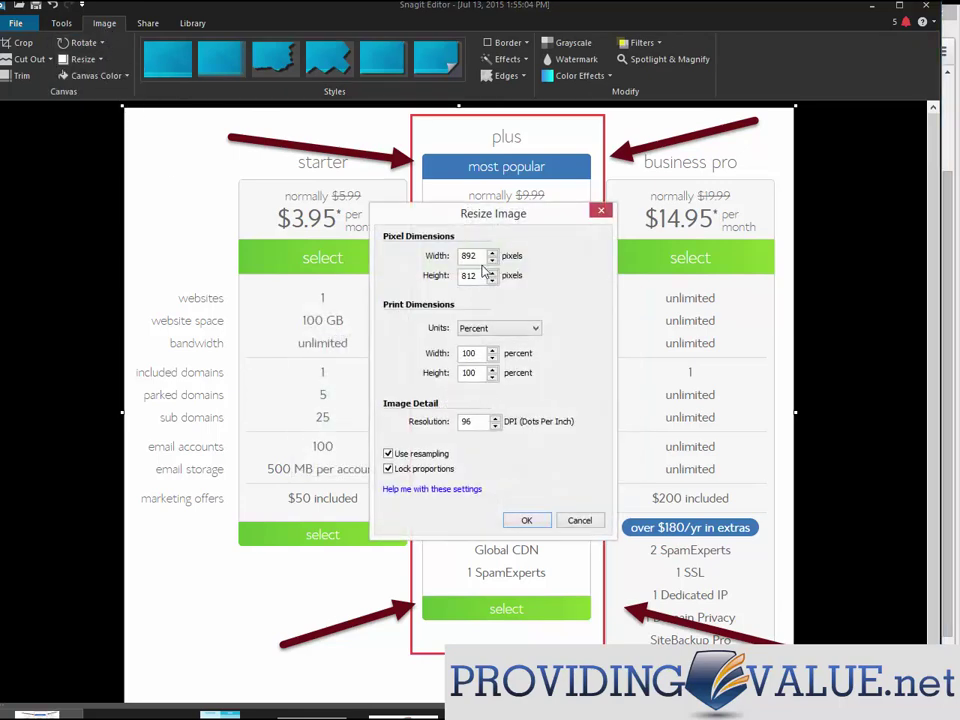
{"action": "type", "text": "600"}
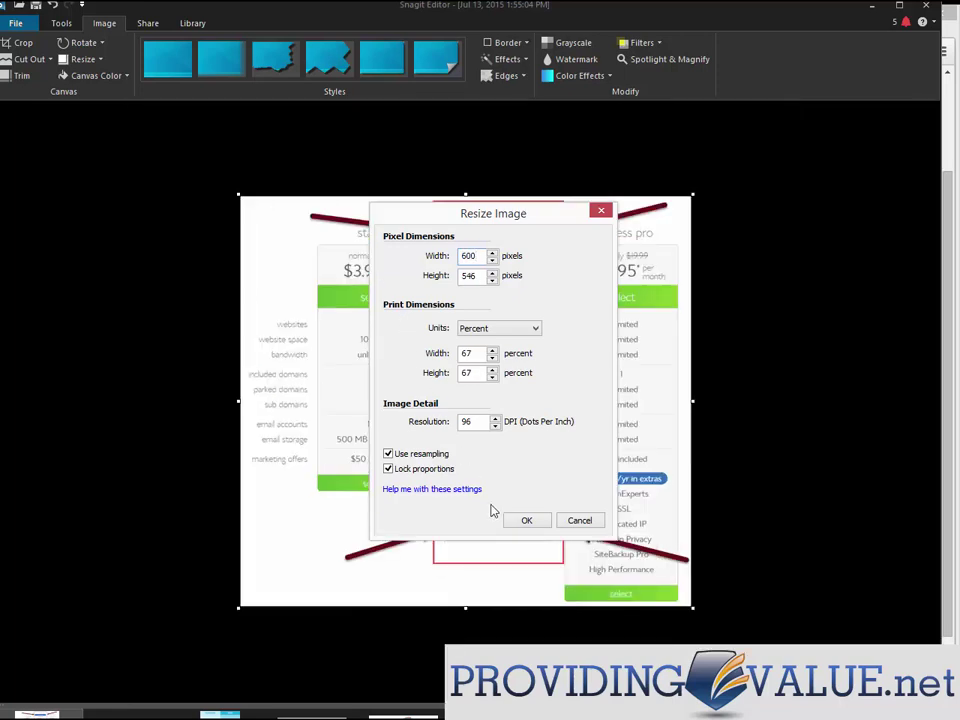
{"action": "left_click", "coordinate": [522, 520]}
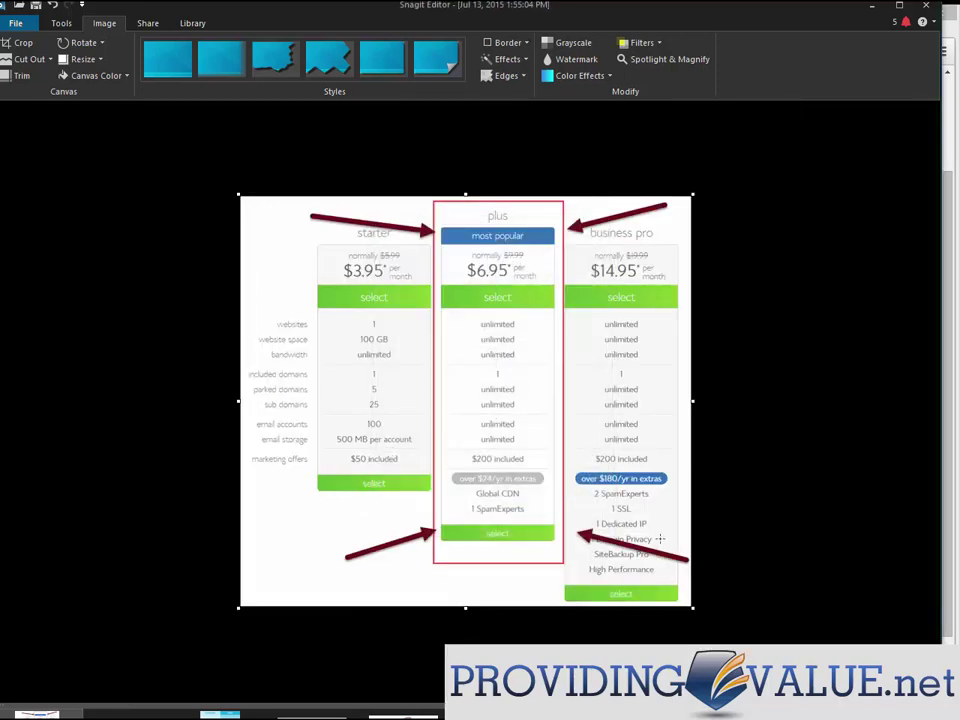
- Save the annotated pricing image to the Pictures folder as a GIF named shostman
{"action": "left_click", "coordinate": [27, 26]}
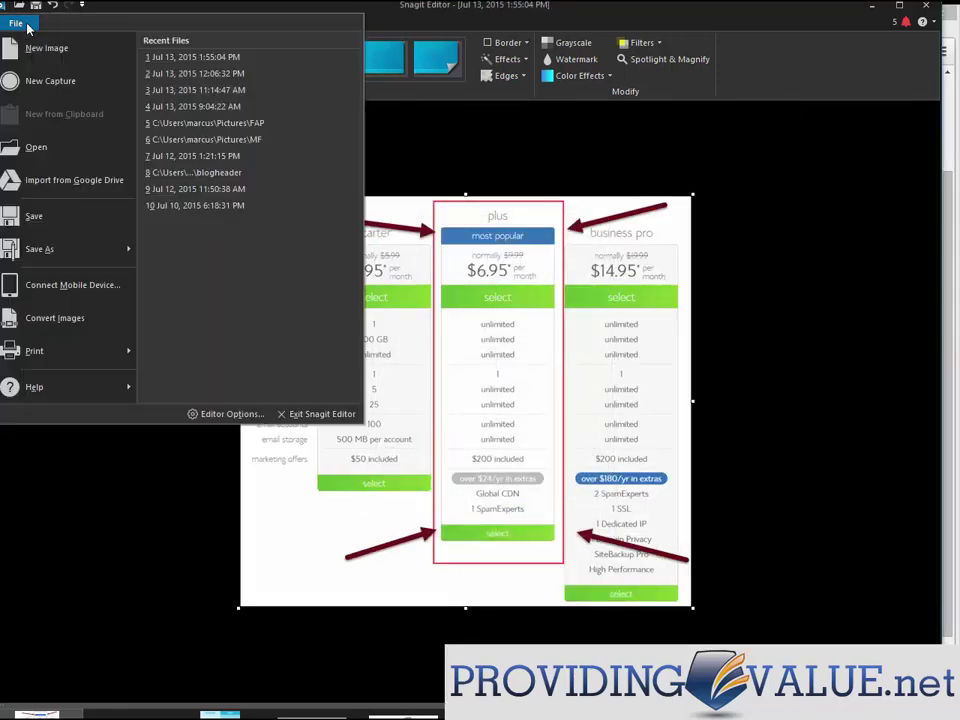
{"action": "left_click", "coordinate": [79, 252]}
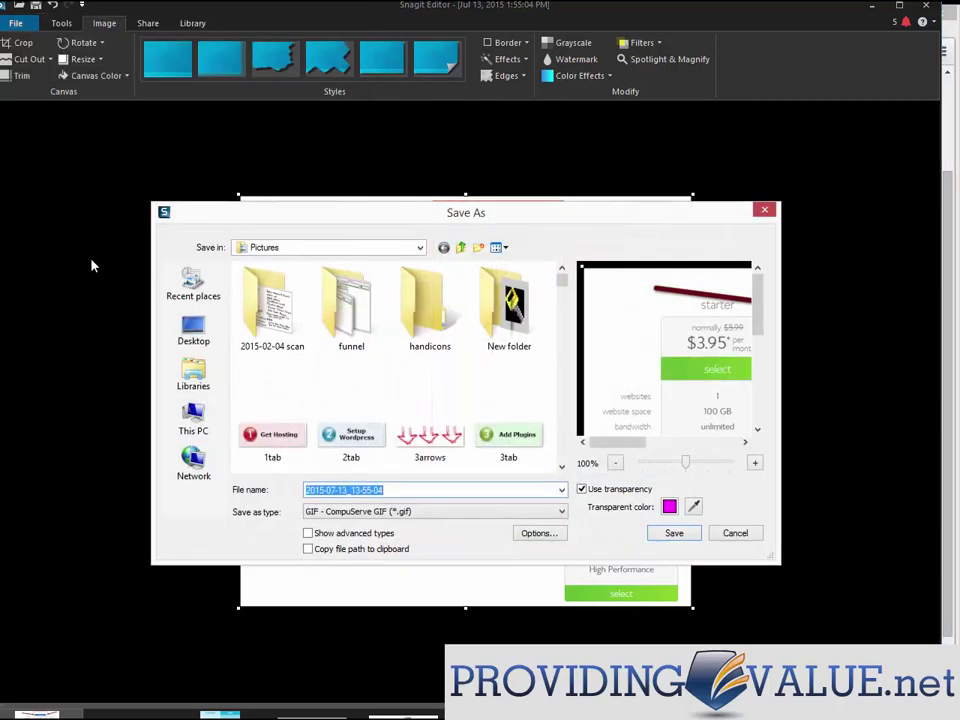
{"action": "type", "text": "shostman"}
{"action": "key", "text": "Return"}
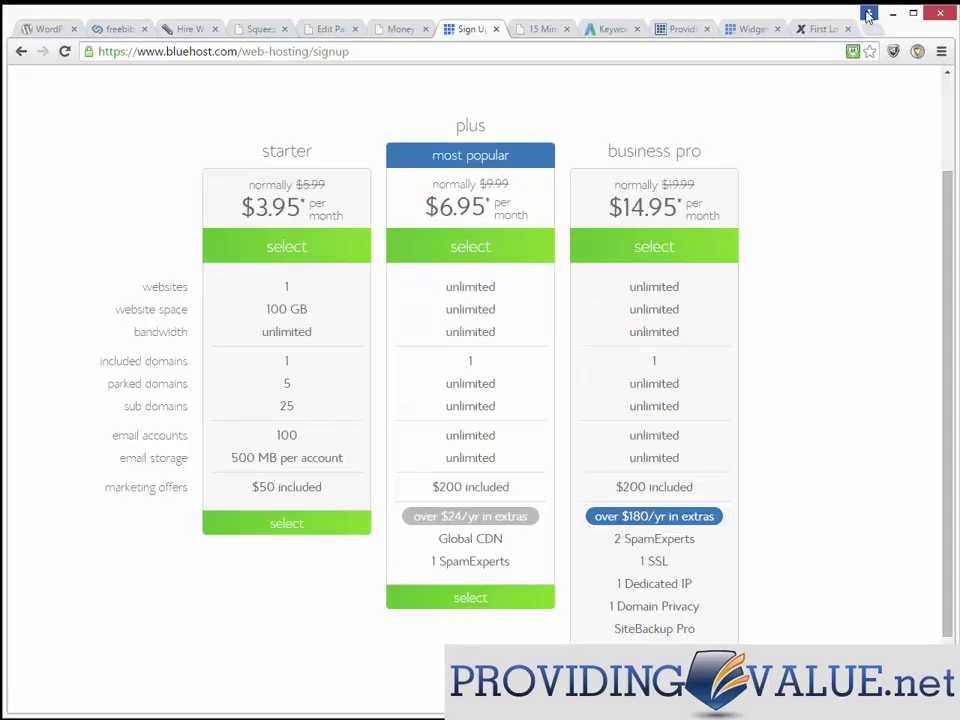
- Return to the WordPress page editor in the browser, show the article in visual mode, and compare it with the live site
{"action": "left_click", "coordinate": [258, 29]}
{"action": "left_click", "coordinate": [327, 29]}
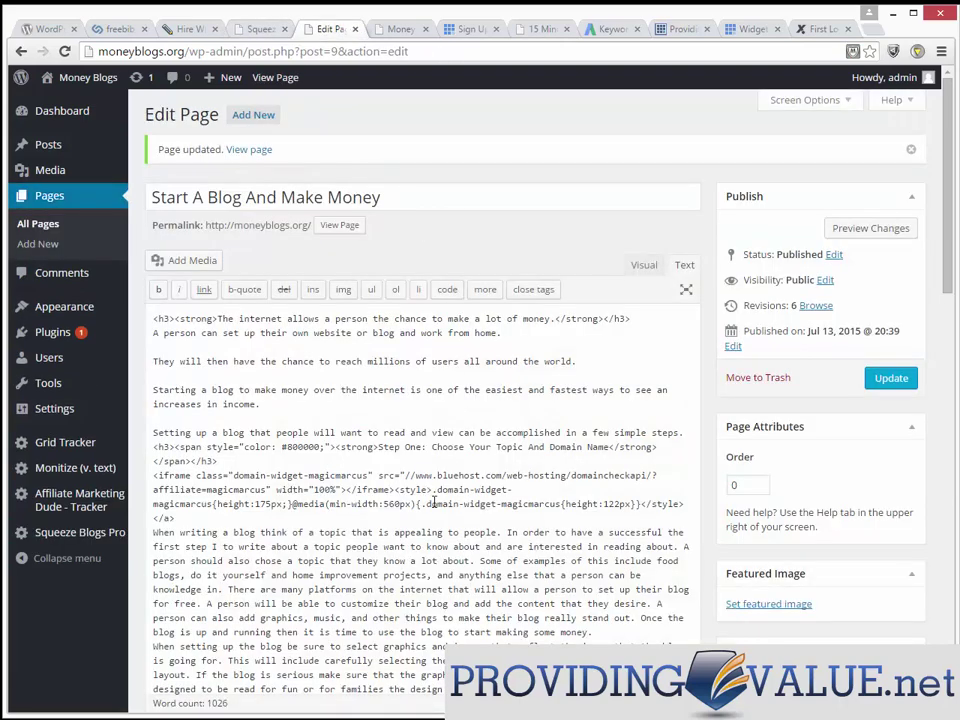
{"action": "left_click", "coordinate": [646, 266]}
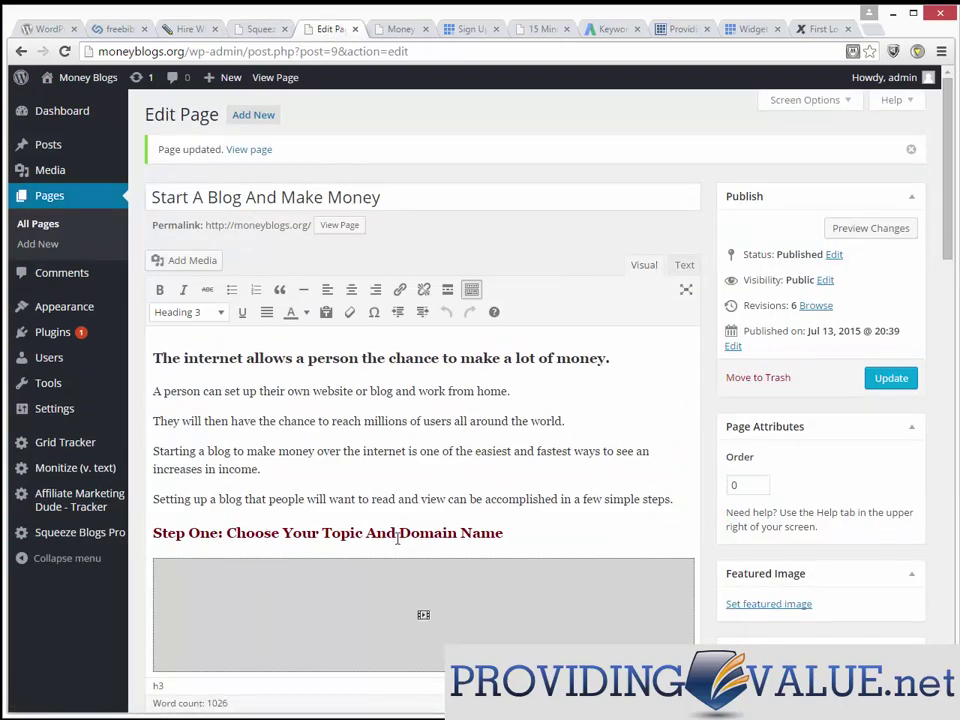
{"action": "scroll", "coordinate": [930, 313], "scroll_direction": "down", "scroll_amount": 3}
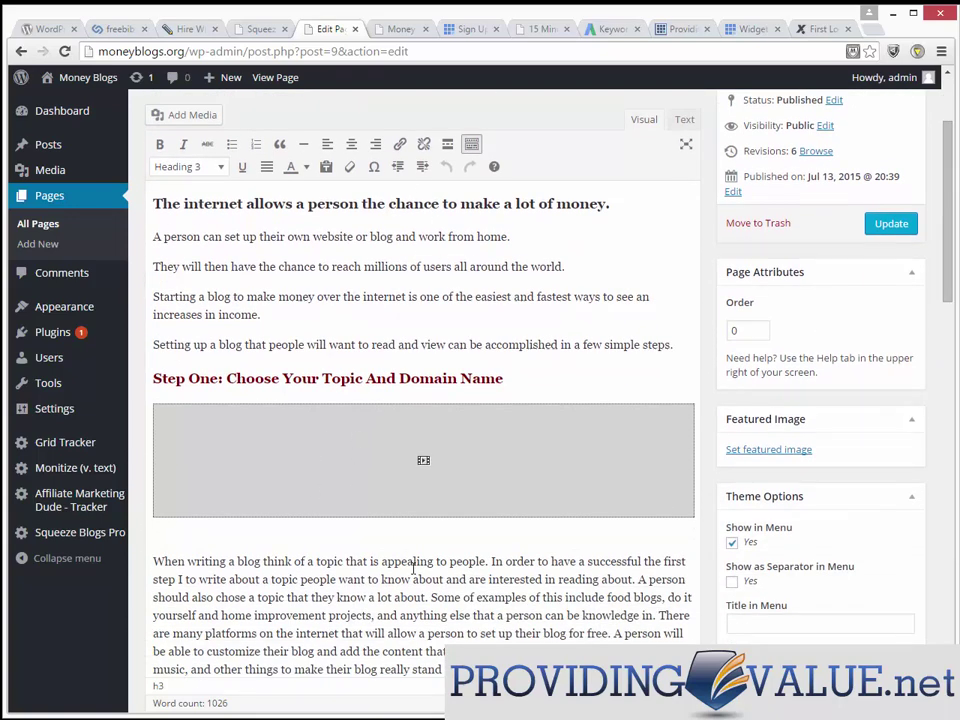
{"action": "left_click", "coordinate": [400, 29]}
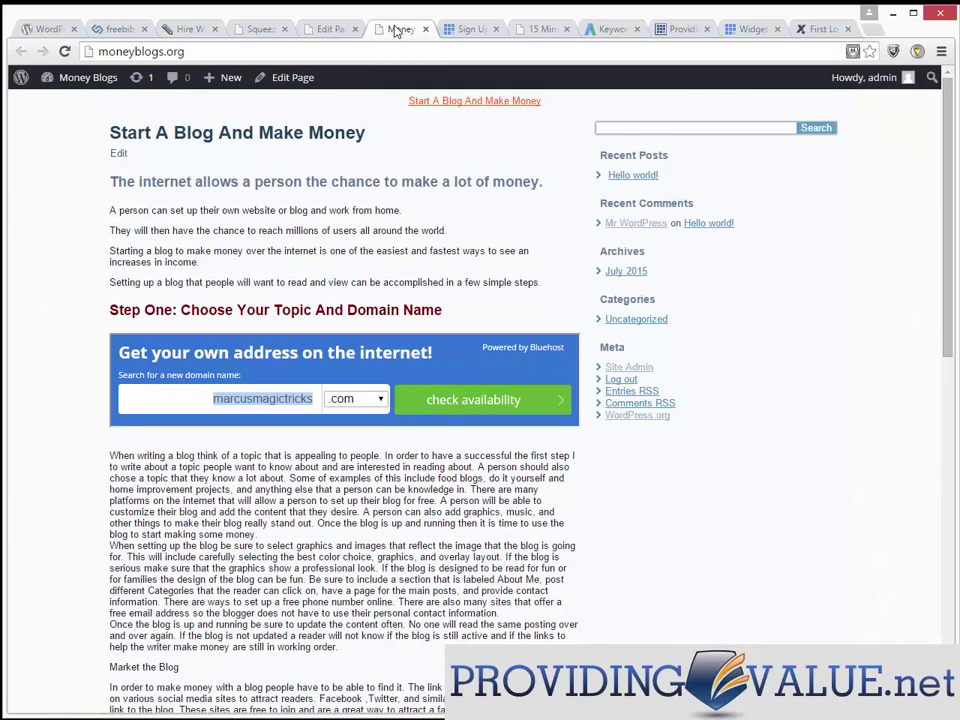
{"action": "left_click", "coordinate": [330, 31]}
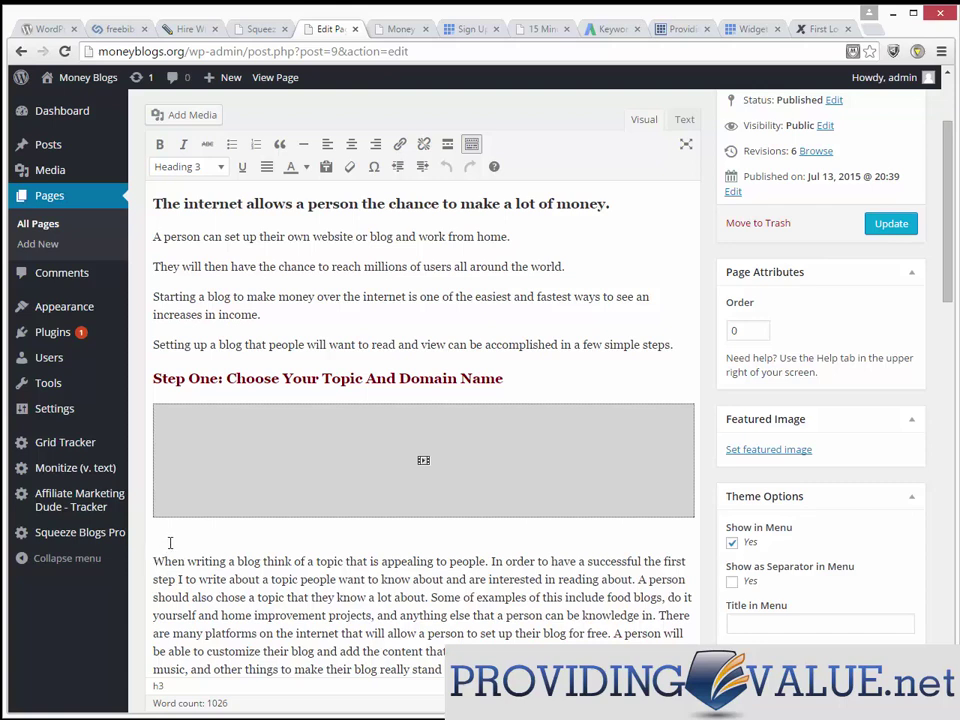
- Start a line below the domain widget with "Step Two: Sign Up For The" and check the plan name on the Bluehost pricing page
{"action": "left_click", "coordinate": [170, 543]}
{"action": "type", "text": "Ste"}
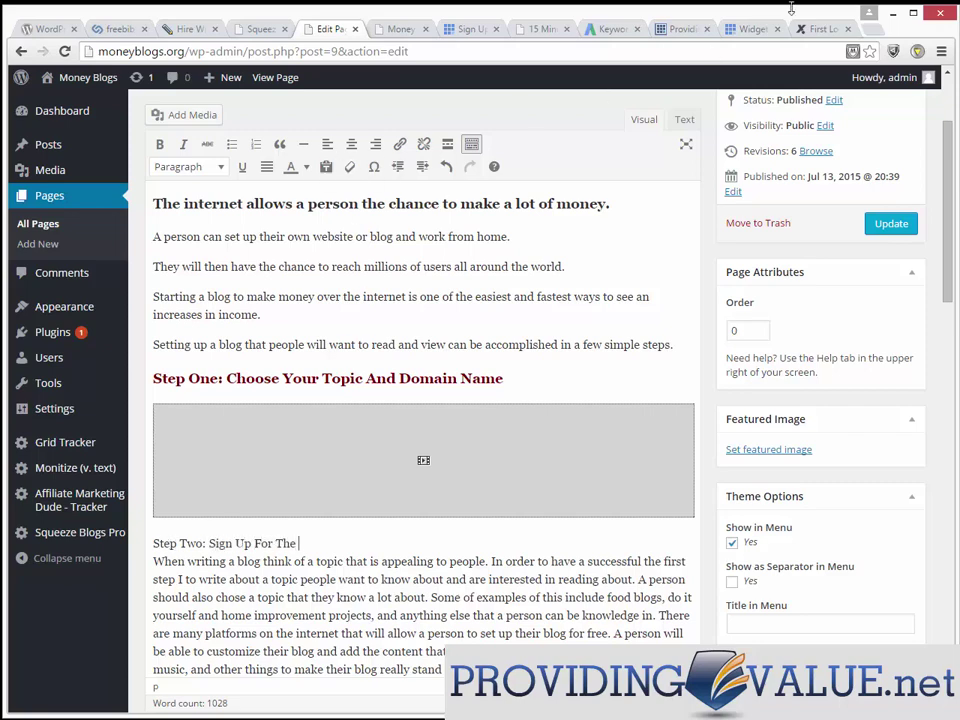
{"action": "type", "text": "p Two: Sign Up For The"}
{"action": "left_click", "coordinate": [466, 29]}
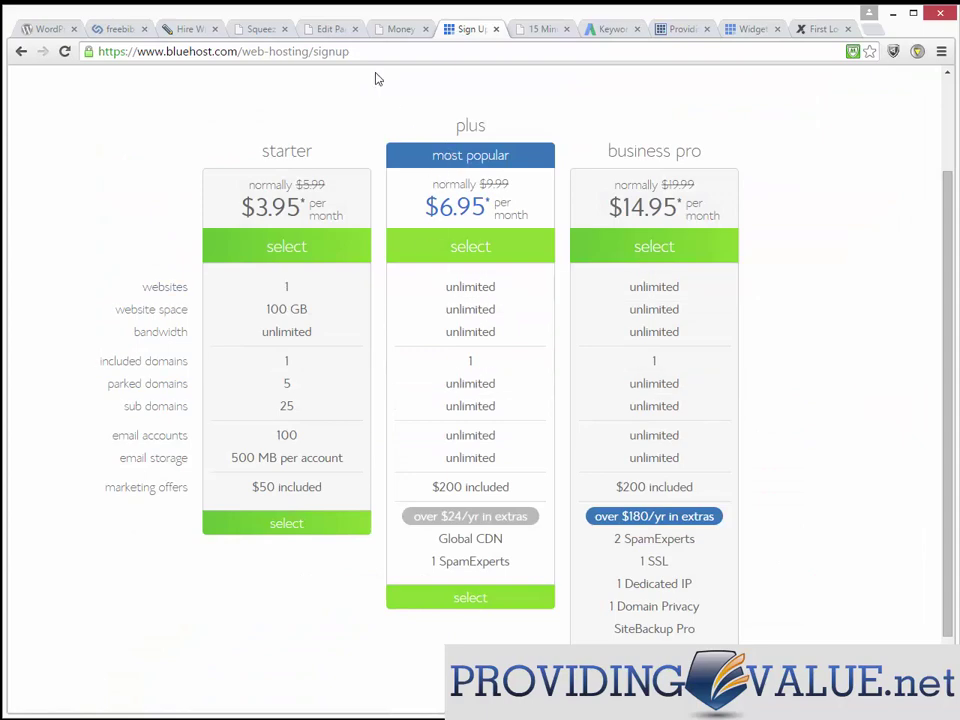
{"action": "left_click", "coordinate": [330, 29]}
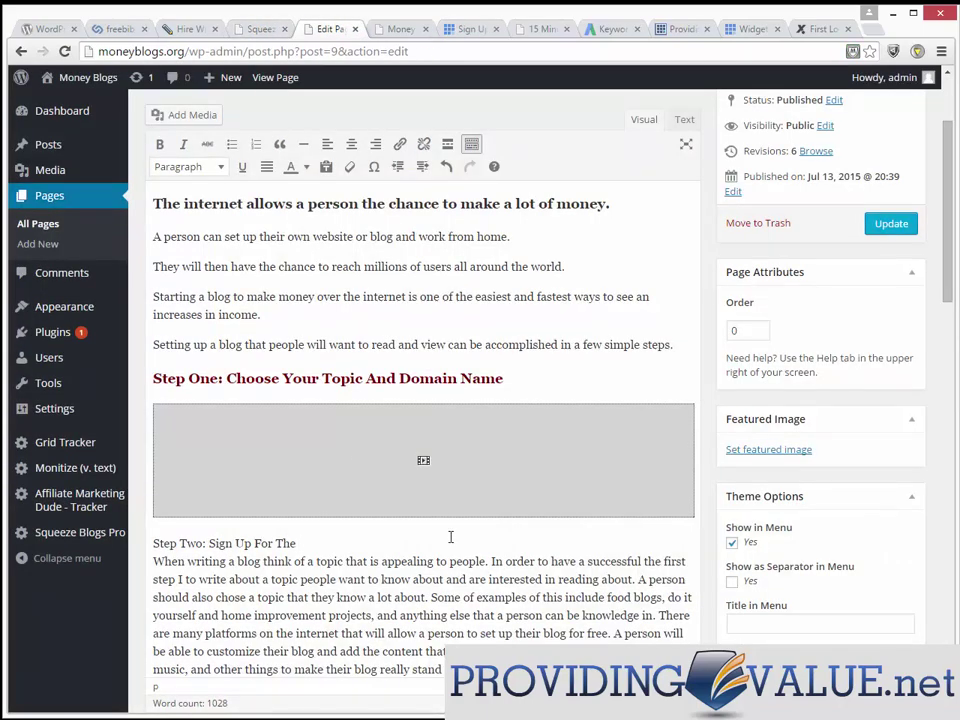
- Complete the Step Two line with "PLUS Webhosting Plan (this is the one my most successful students use)", correcting the spelling of "successful"
{"action": "type", "text": "PLUS Webi"}
{"action": "key", "text": "BackSpace"}
{"action": "type", "text": "hosting "}
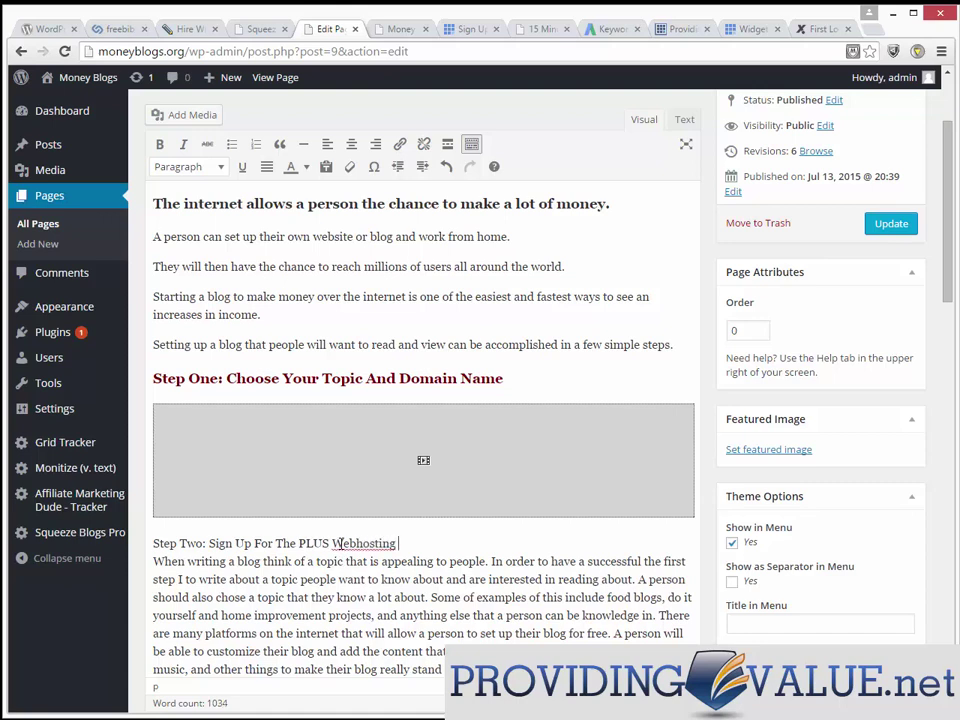
{"action": "type", "text": "Plan (this is the one my most"}
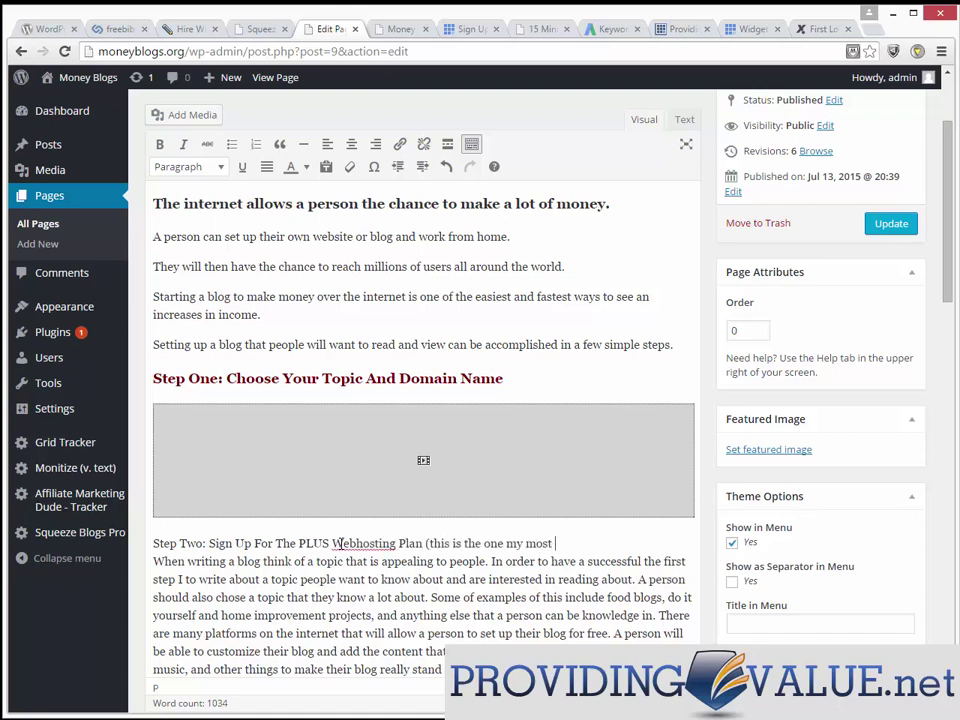
{"action": "type", "text": " succeful students use"}
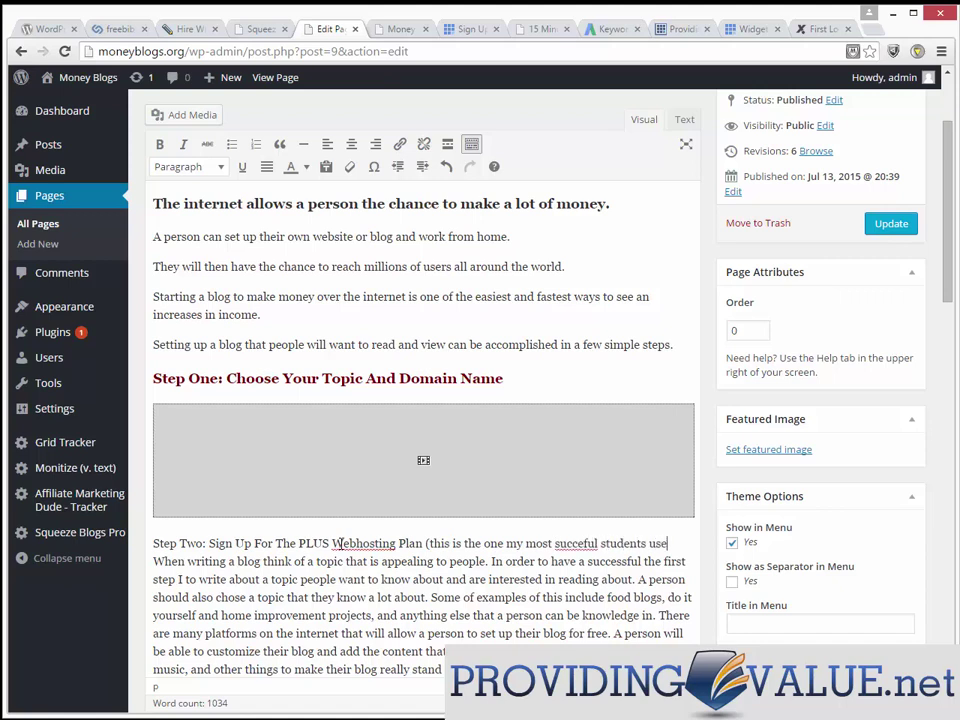
{"action": "right_click", "coordinate": [576, 540]}
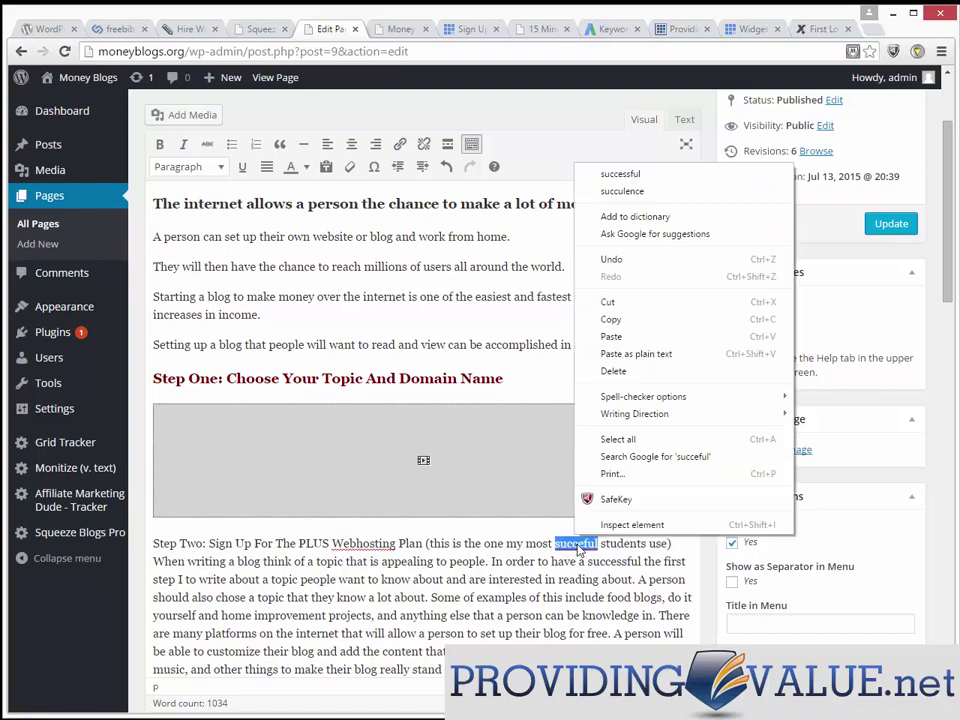
{"action": "left_click", "coordinate": [615, 175]}
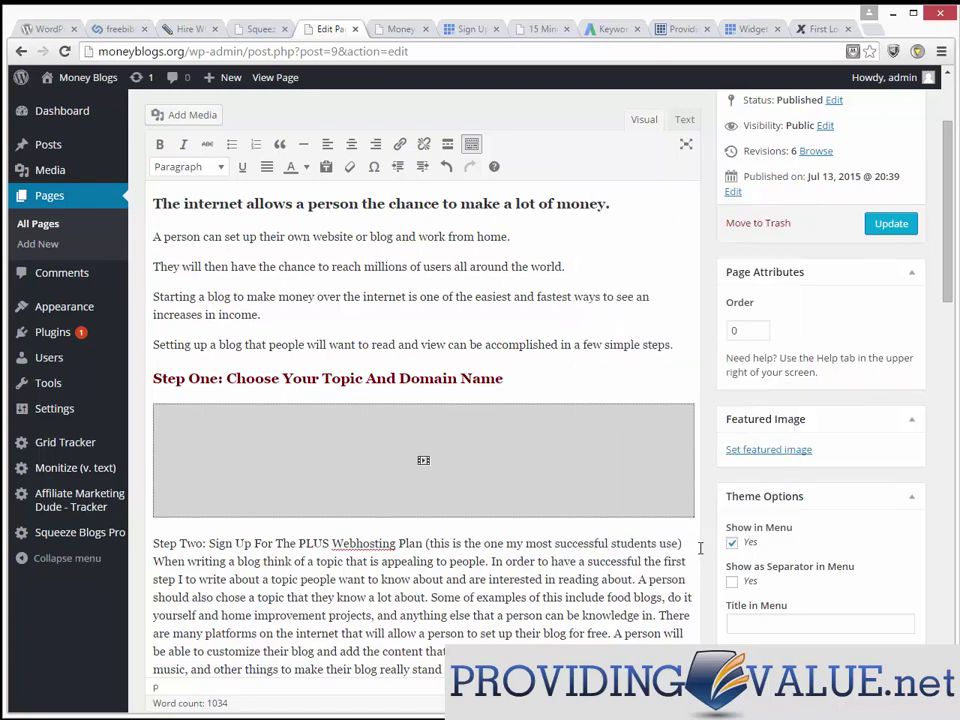
- Add two line breaks after the Step Two line and make the whole line bold
{"action": "key", "text": "Return"}
{"action": "key", "text": "Return"}
{"action": "scroll", "coordinate": [657, 454], "scroll_direction": "up", "scroll_amount": 2}
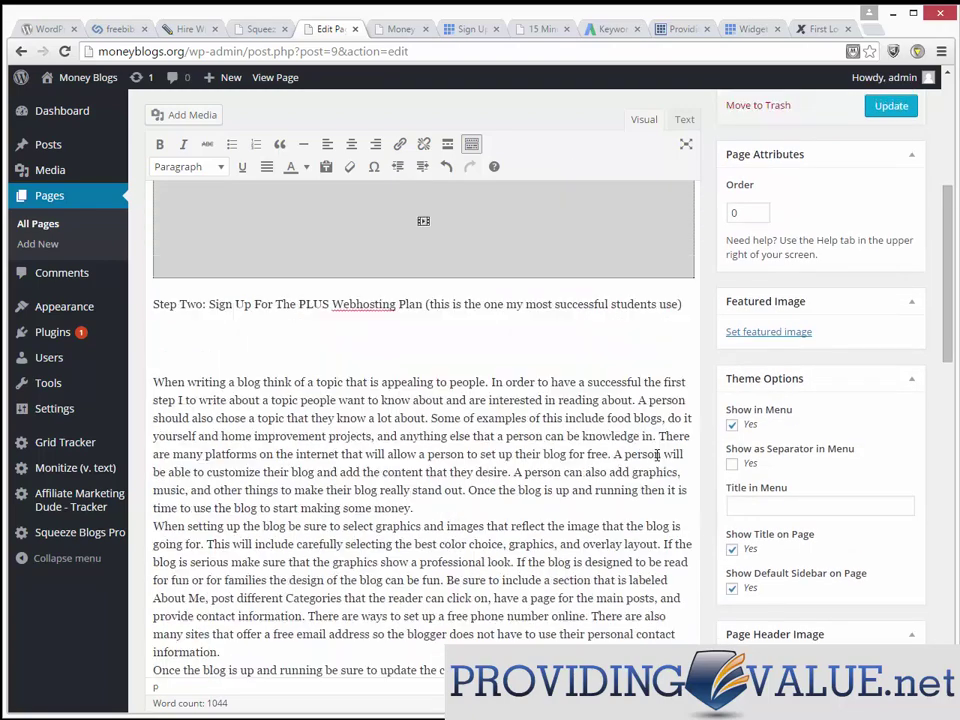
{"action": "scroll", "coordinate": [707, 408], "scroll_direction": "up", "scroll_amount": 3}
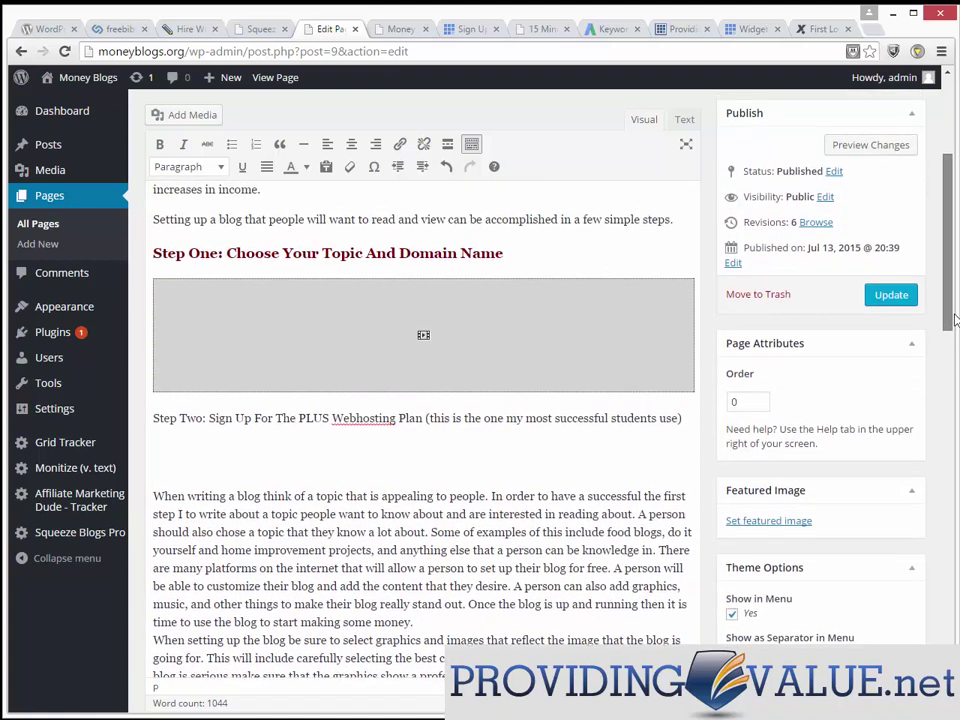
{"action": "left_click_drag", "start_coordinate": [678, 445], "coordinate": [155, 447]}
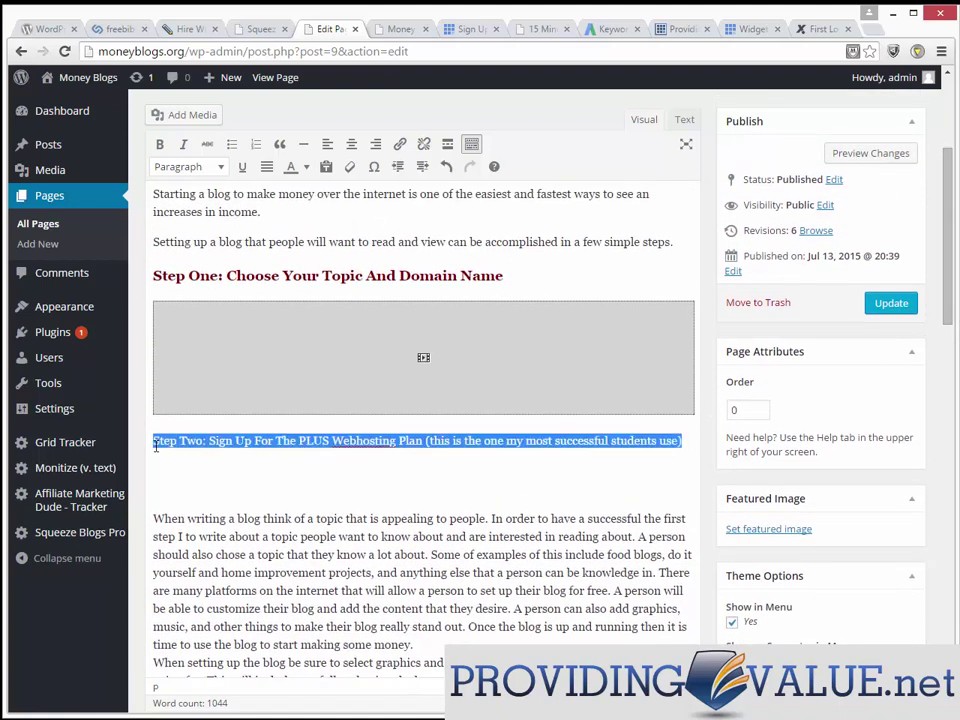
{"action": "left_click", "coordinate": [159, 145]}
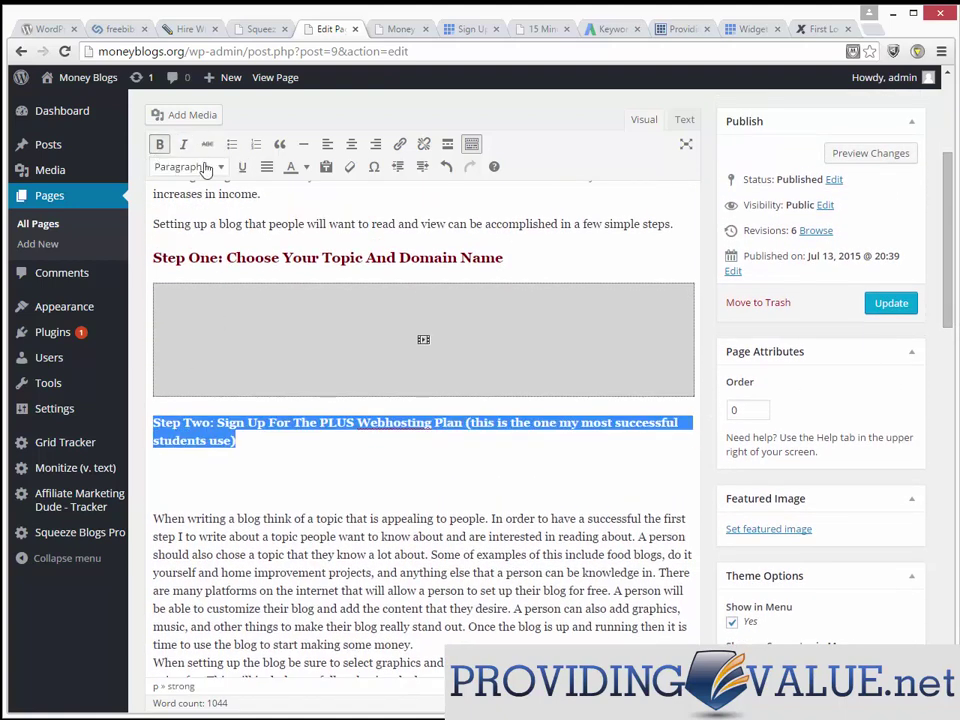
- Color the Step Two line dark red, format it as Heading 3, and add a blank line below it
{"action": "left_click", "coordinate": [306, 167]}
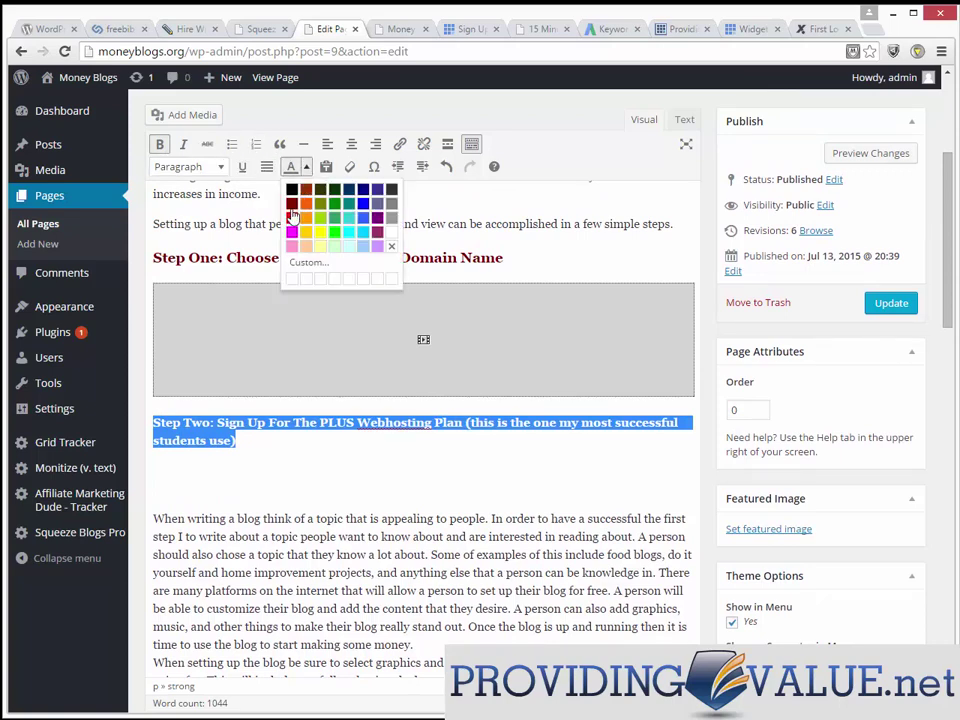
{"action": "left_click", "coordinate": [298, 212]}
{"action": "left_click", "coordinate": [214, 167]}
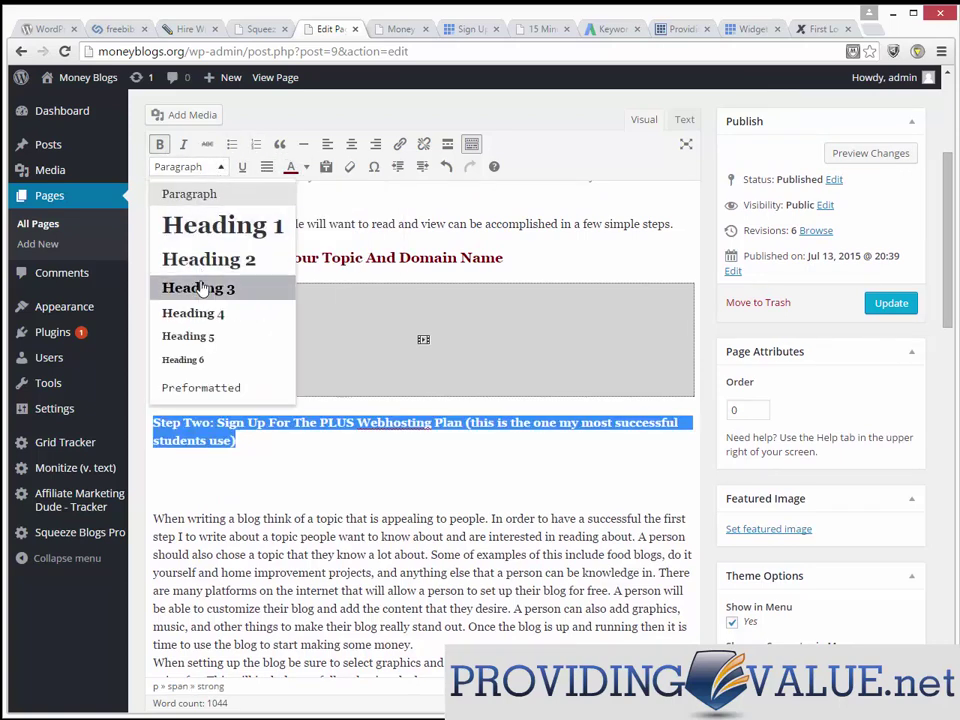
{"action": "left_click", "coordinate": [199, 286]}
{"action": "left_click", "coordinate": [361, 445]}
{"action": "key", "text": "Return"}
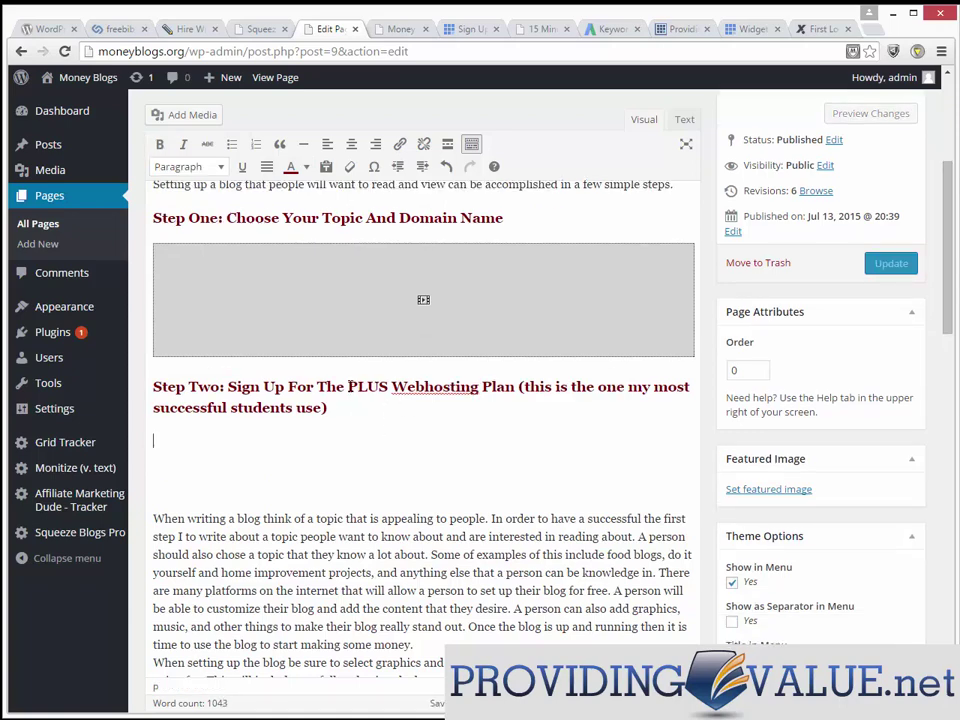
- Select "PLUS Webhosting Plan" in the Step Two heading and copy the tracking URL from Bluehost's campaign link code
{"action": "left_click_drag", "start_coordinate": [348, 386], "coordinate": [514, 386]}
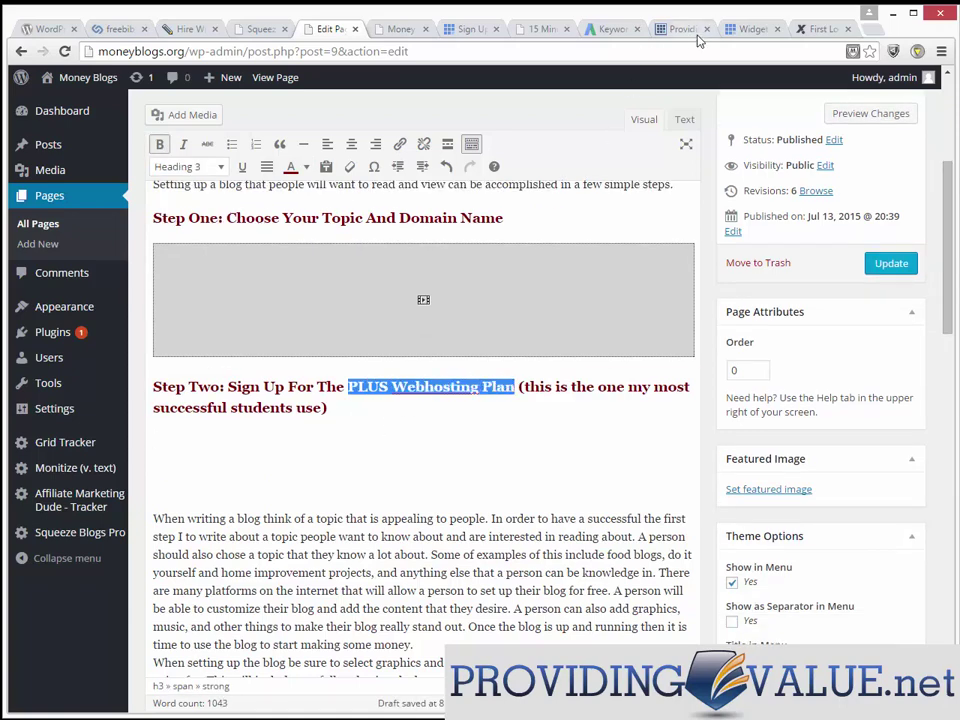
{"action": "left_click", "coordinate": [750, 28]}
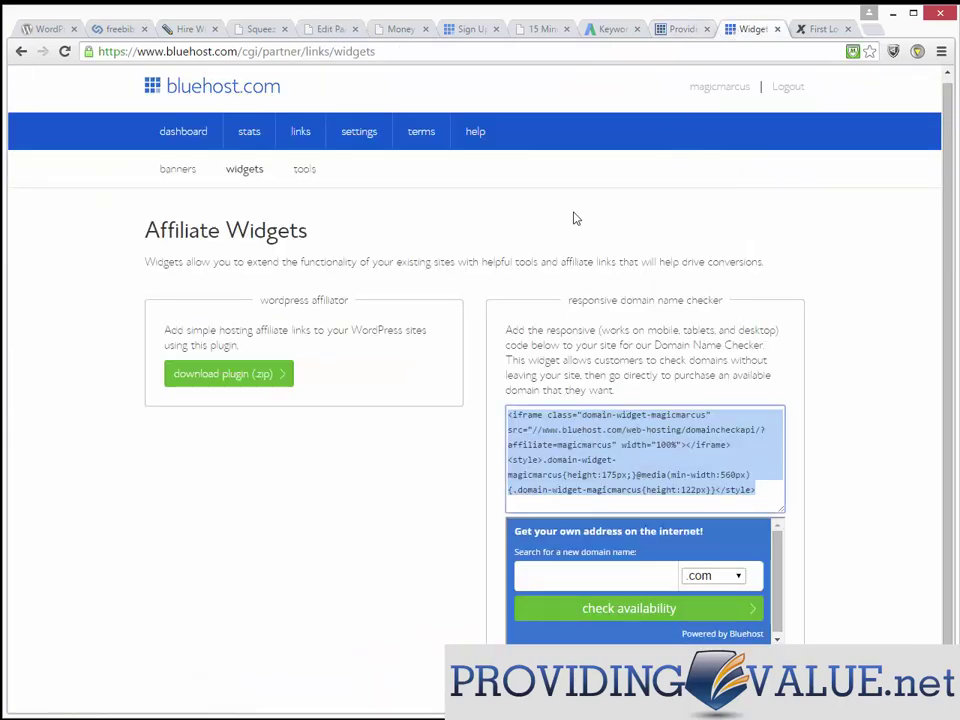
{"action": "left_click", "coordinate": [316, 136]}
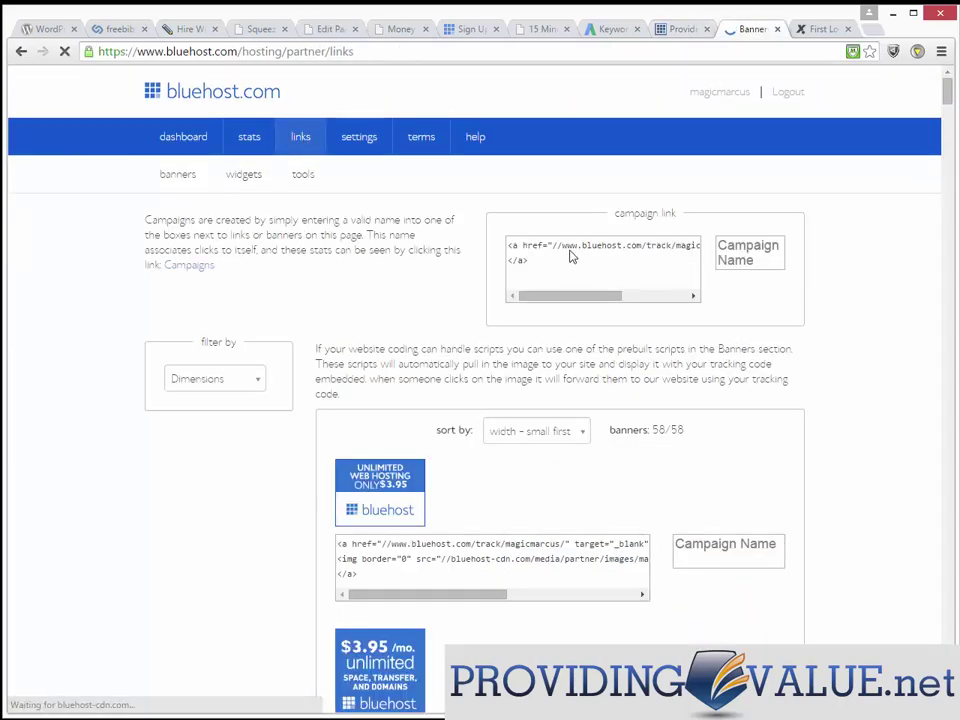
{"action": "left_click_drag", "start_coordinate": [563, 246], "coordinate": [615, 246]}
{"action": "key", "text": "ctrl+c"}
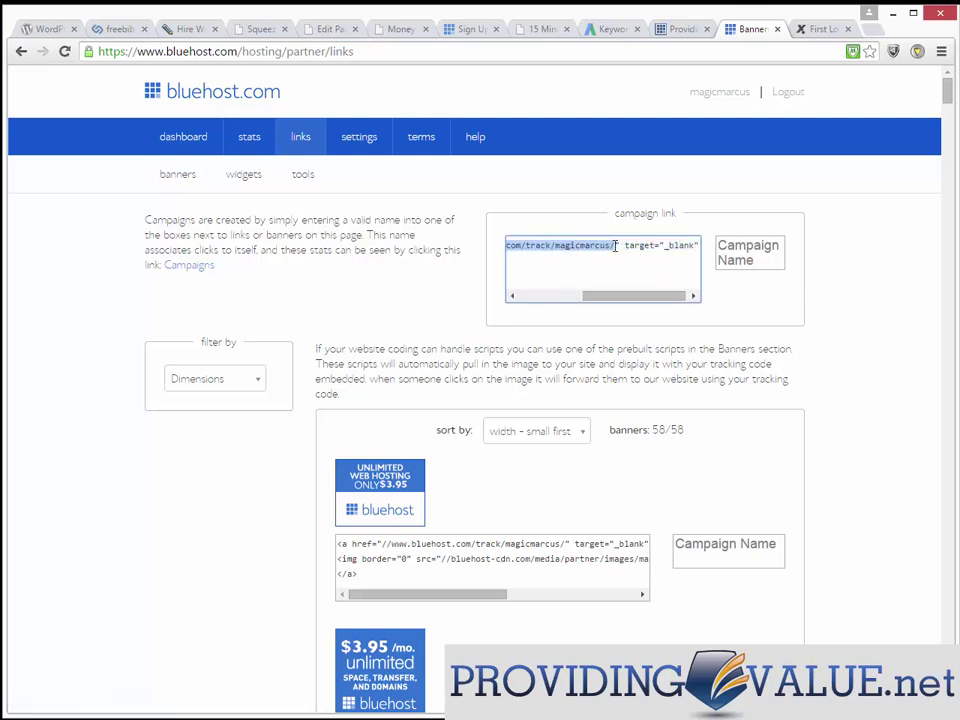
- Link "PLUS Webhosting Plan" in the Step Two heading to the copied Bluehost affiliate URL
{"action": "left_click", "coordinate": [331, 30]}
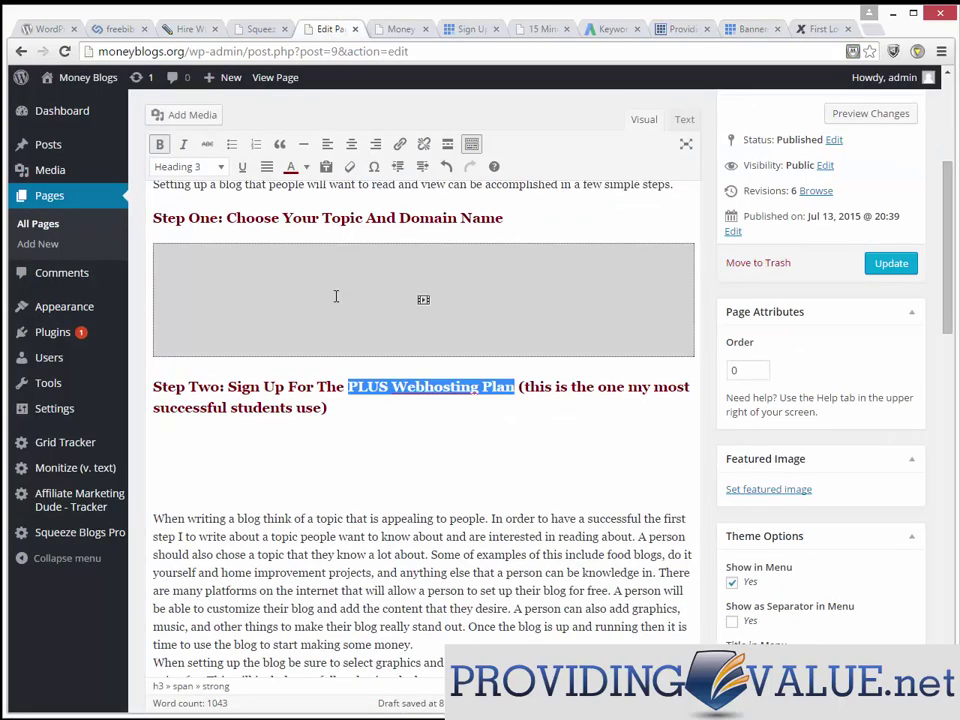
{"action": "left_click", "coordinate": [399, 144]}
{"action": "key", "text": "ctrl+v"}
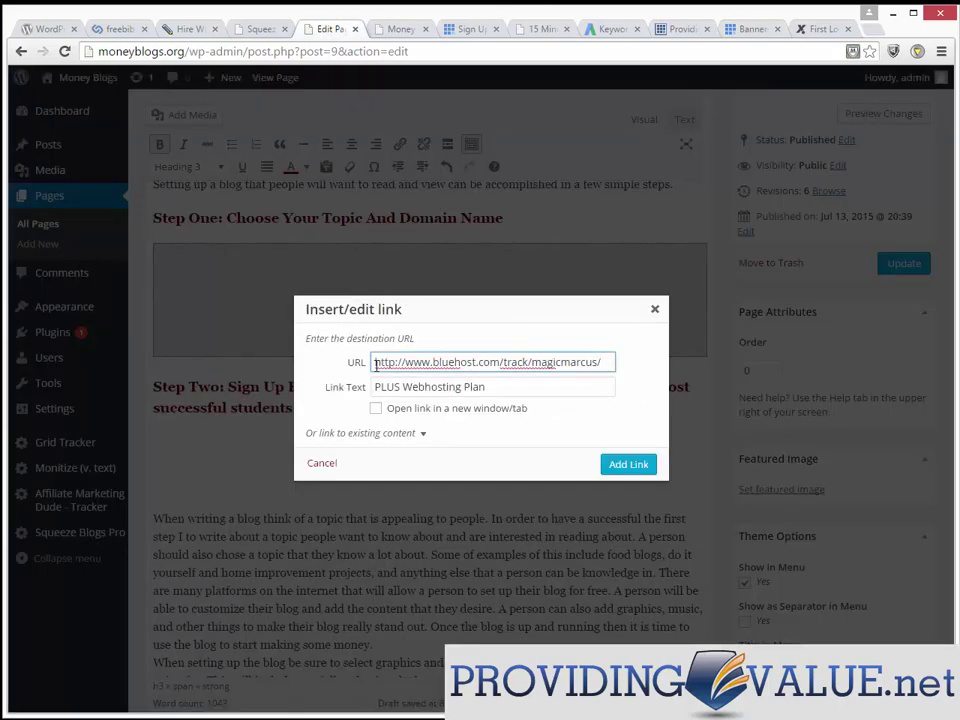
{"action": "left_click", "coordinate": [627, 465]}
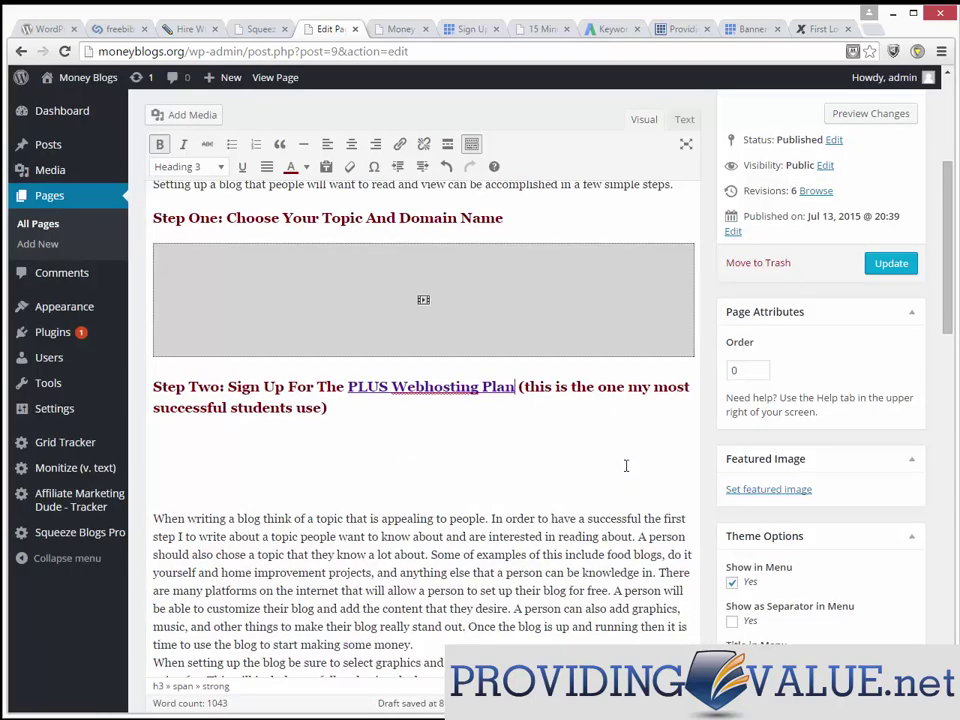
{"action": "left_click", "coordinate": [399, 144]}
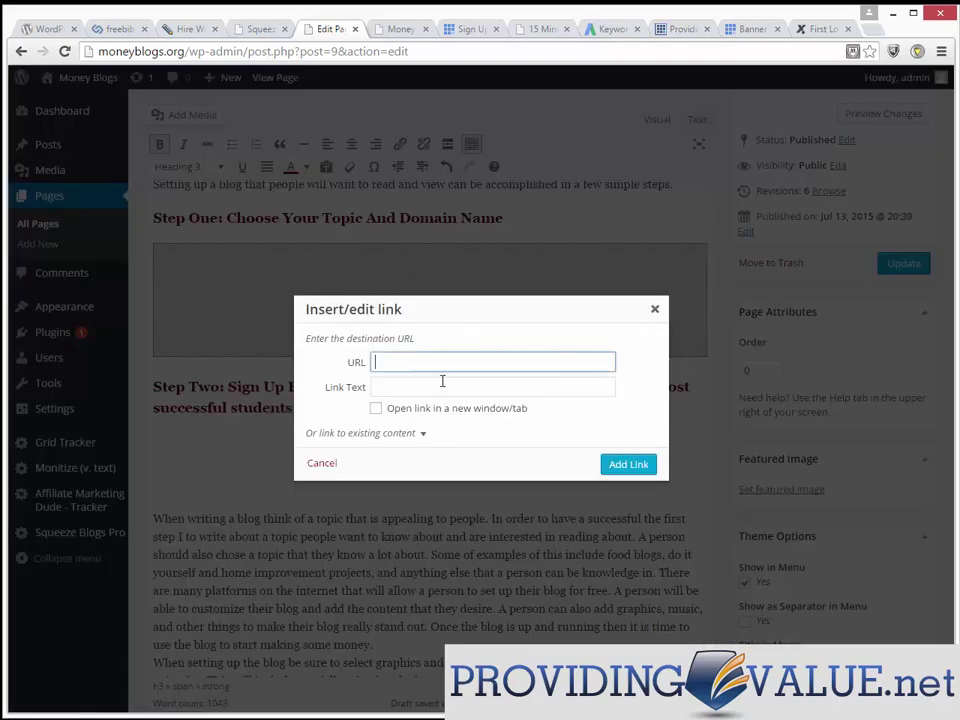
{"action": "left_click", "coordinate": [656, 311]}
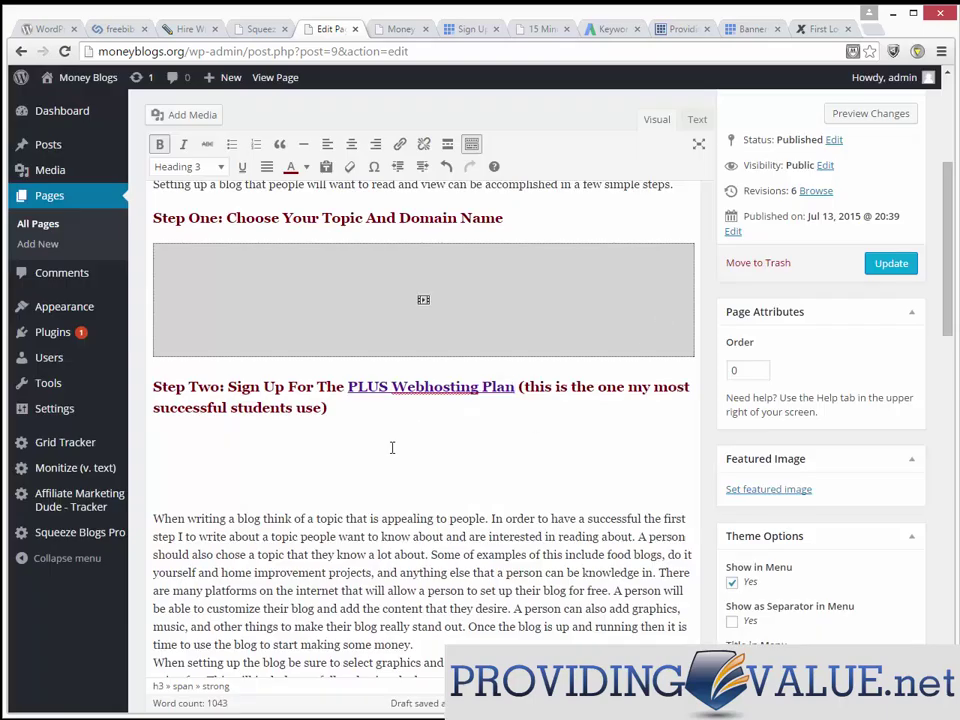
- Place the cursor below the Step Two heading and upload the ahostman image from the Pictures folder
{"action": "left_click", "coordinate": [392, 447]}
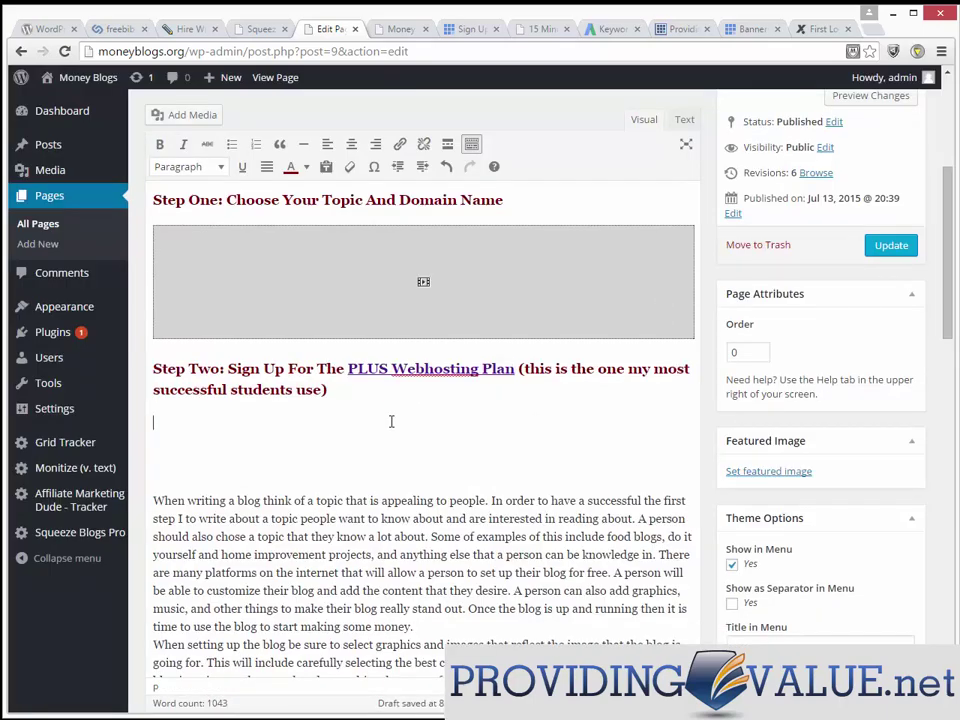
{"action": "left_click", "coordinate": [205, 117]}
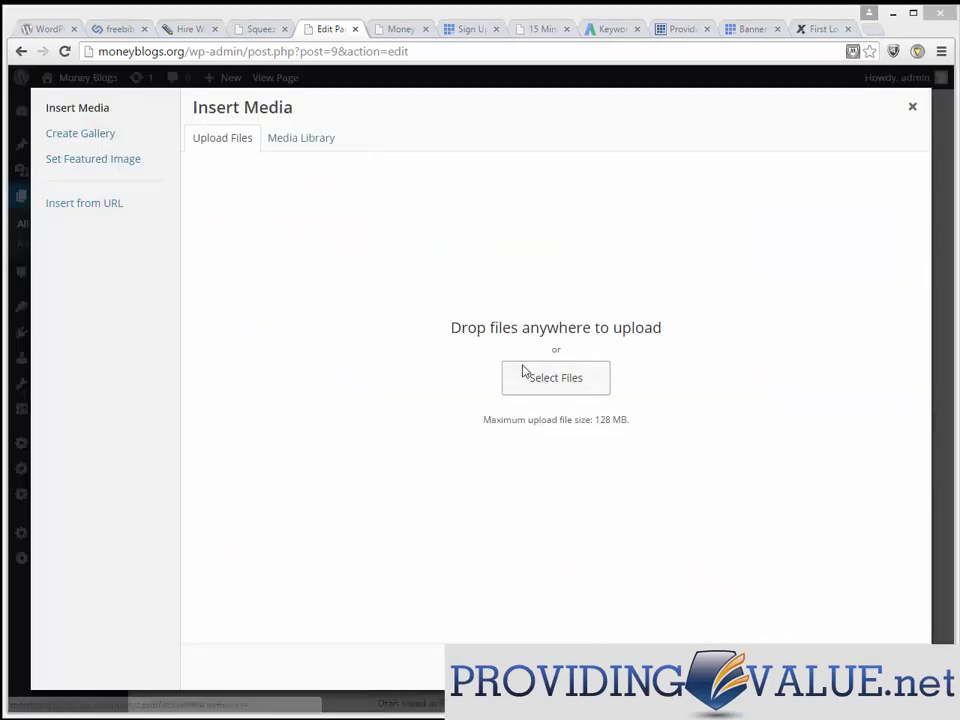
{"action": "left_click", "coordinate": [524, 373]}
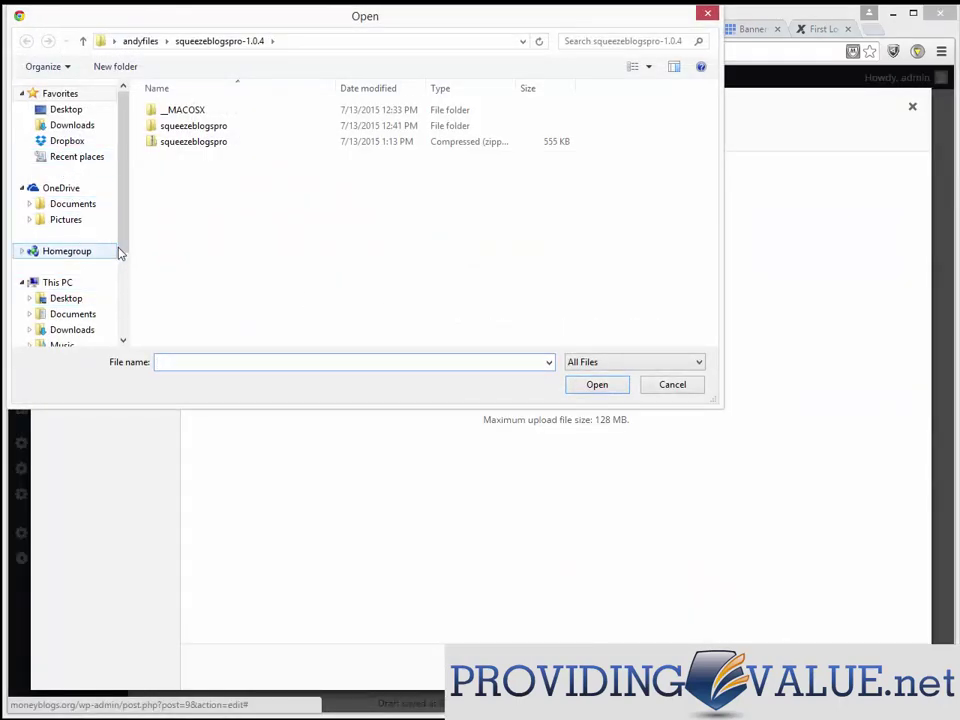
{"action": "left_click_drag", "start_coordinate": [120, 251], "coordinate": [120, 286]}
{"action": "left_click", "coordinate": [72, 309]}
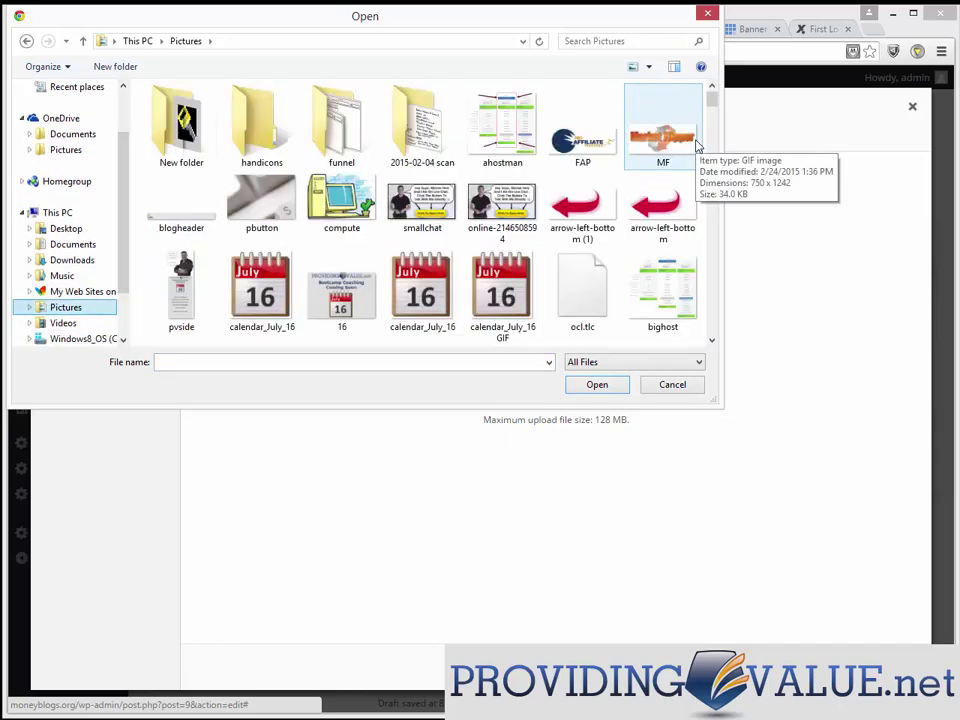
{"action": "double_click", "coordinate": [502, 125]}
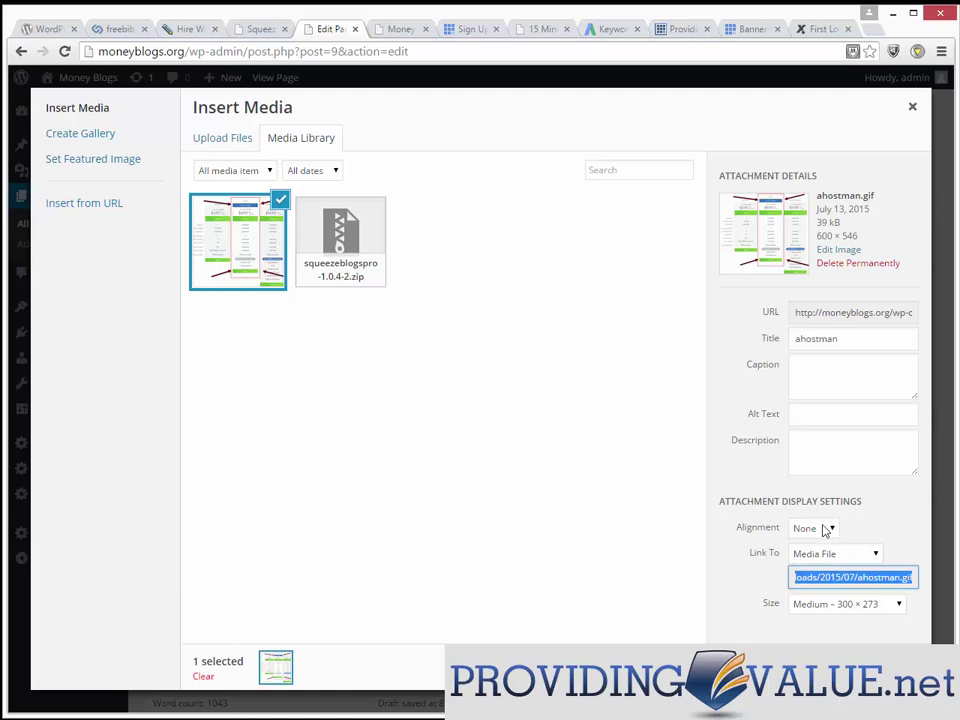
- Set the uploaded image to link to a custom URL and paste the Bluehost affiliate link, keeping alignment at None
{"action": "left_click", "coordinate": [825, 531]}
{"action": "left_click", "coordinate": [849, 527]}
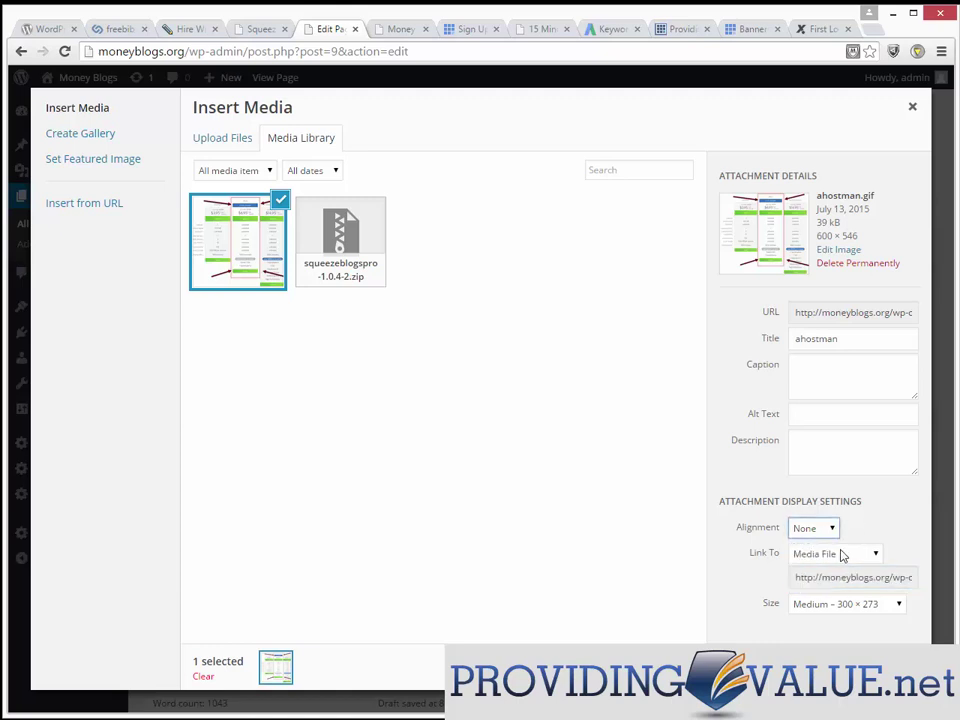
{"action": "left_click", "coordinate": [827, 558]}
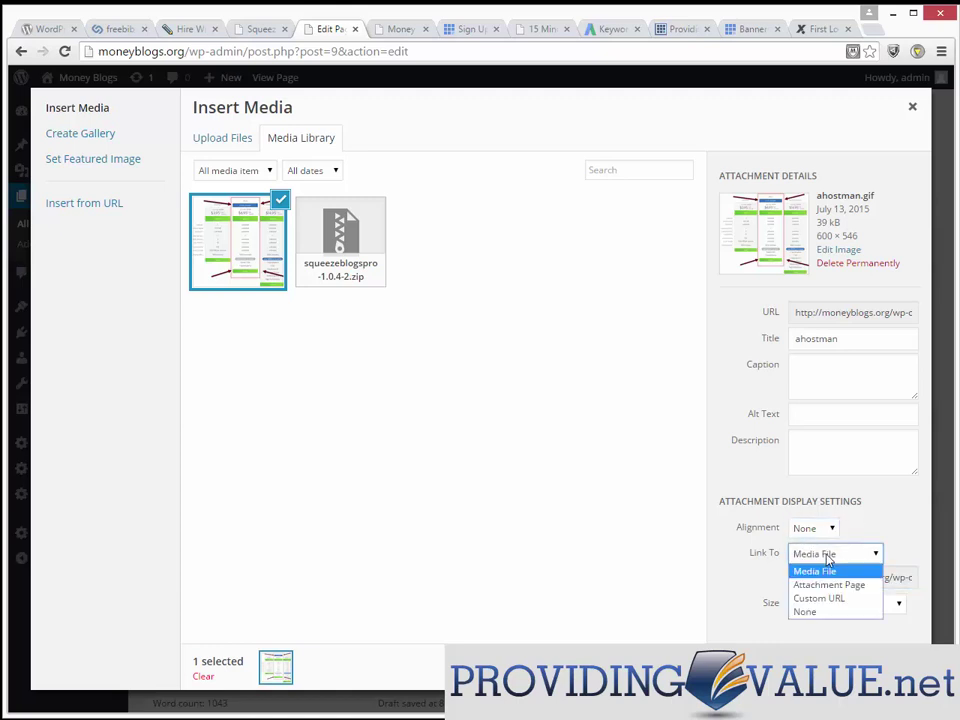
{"action": "left_click", "coordinate": [818, 612]}
{"action": "left_click", "coordinate": [828, 558]}
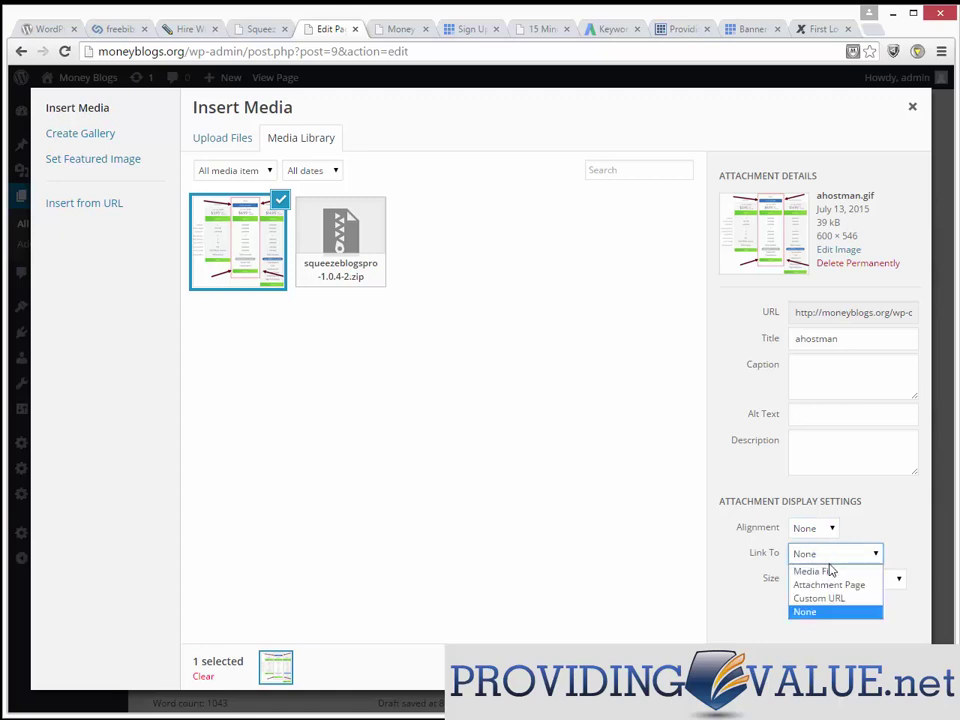
{"action": "left_click", "coordinate": [818, 598]}
{"action": "left_click_drag", "start_coordinate": [849, 577], "coordinate": [752, 588]}
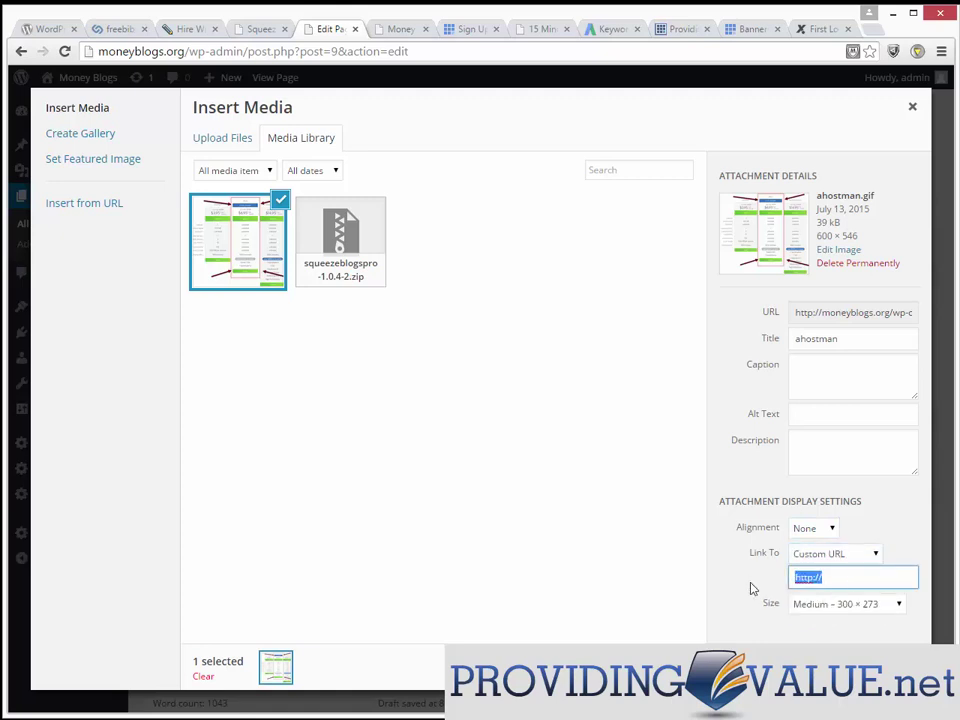
{"action": "key", "text": "ctrl+v"}
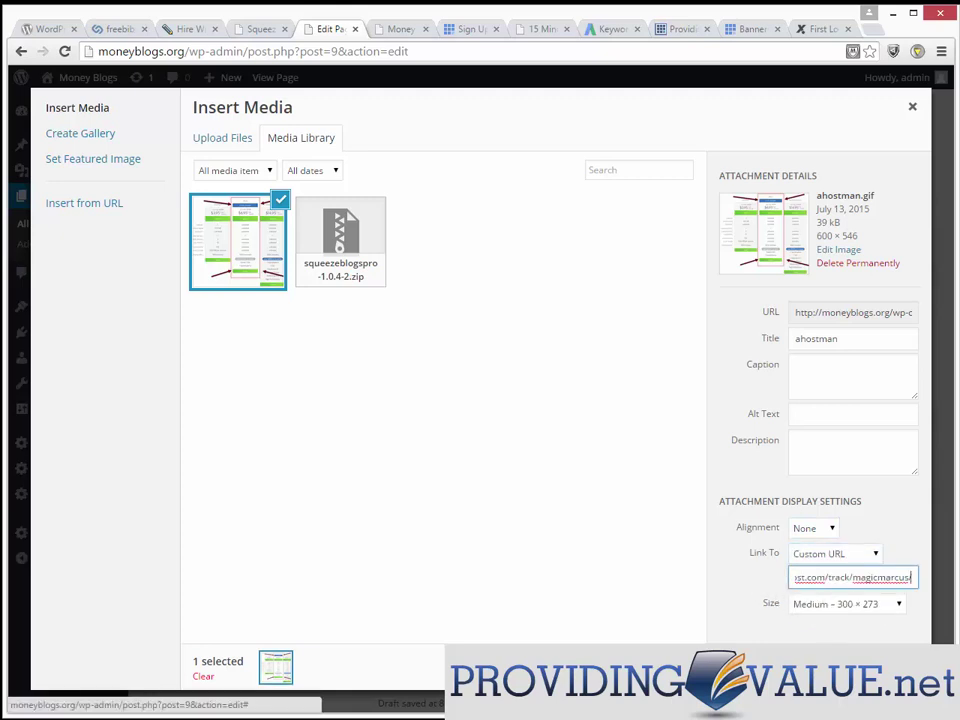
- Insert the pricing image under the Step Two heading and center it
{"action": "left_click", "coordinate": [870, 667]}
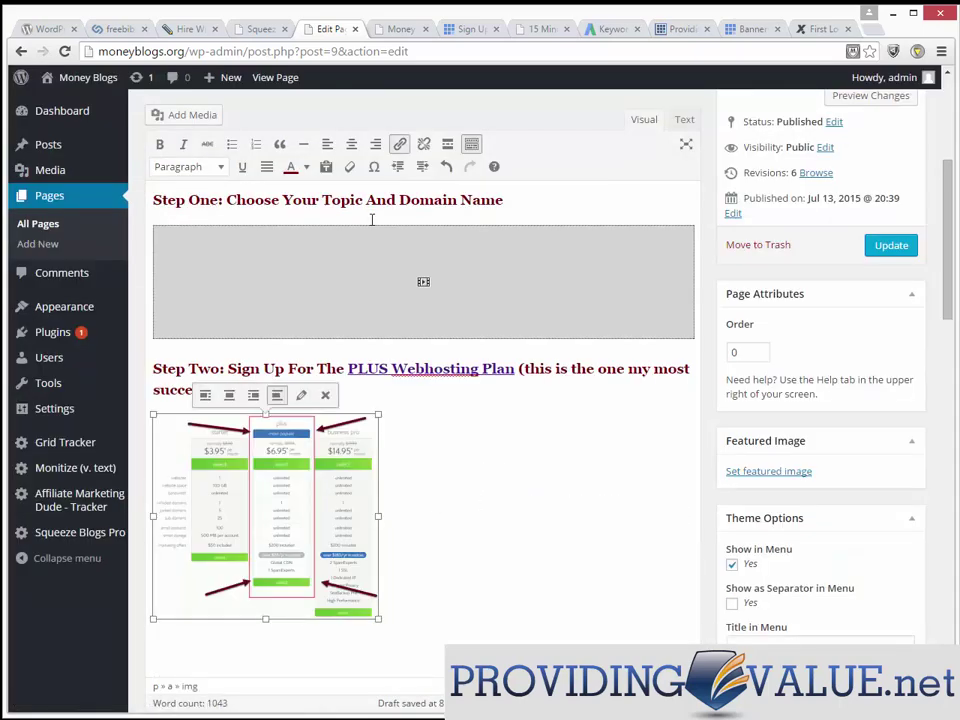
{"action": "left_click", "coordinate": [351, 144]}
{"action": "left_click", "coordinate": [585, 532]}
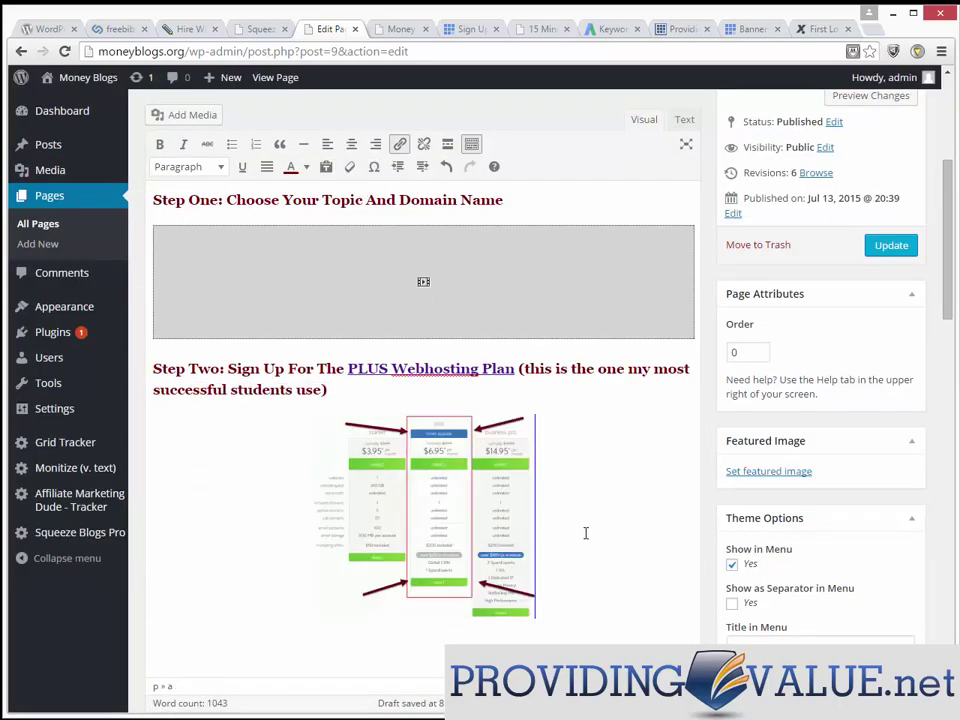
- Add "Go Ahead And Sign Up For The PLUS Plan With Your New Domain Now" below the pricing image and remove the blank line after it
{"action": "scroll", "coordinate": [585, 532], "scroll_direction": "down", "scroll_amount": 3}
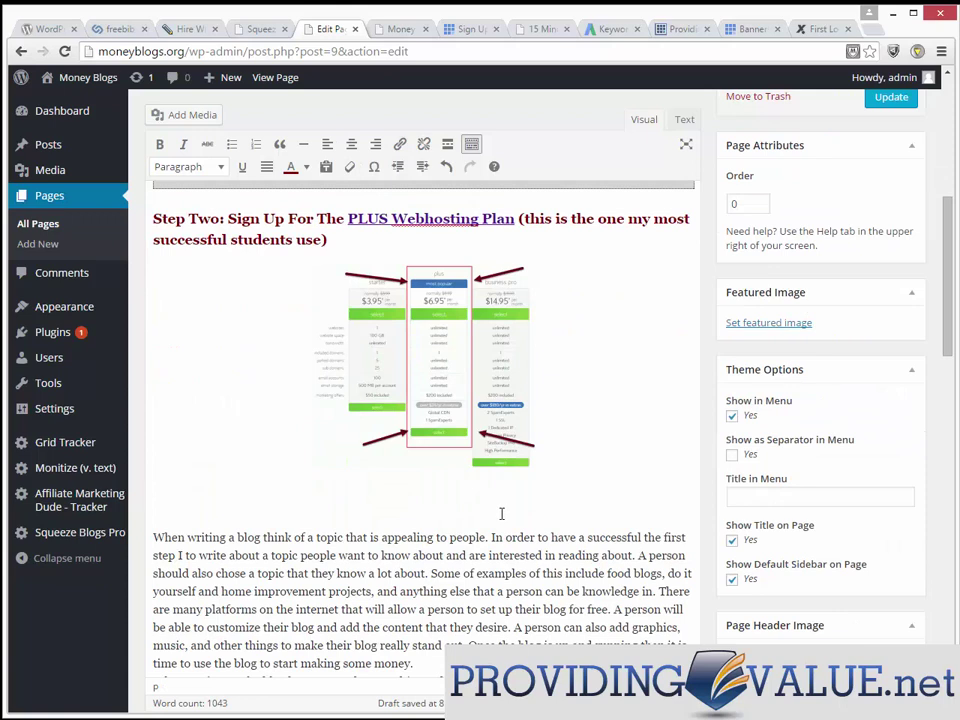
{"action": "type", "text": "Go Ahead And Sign"}
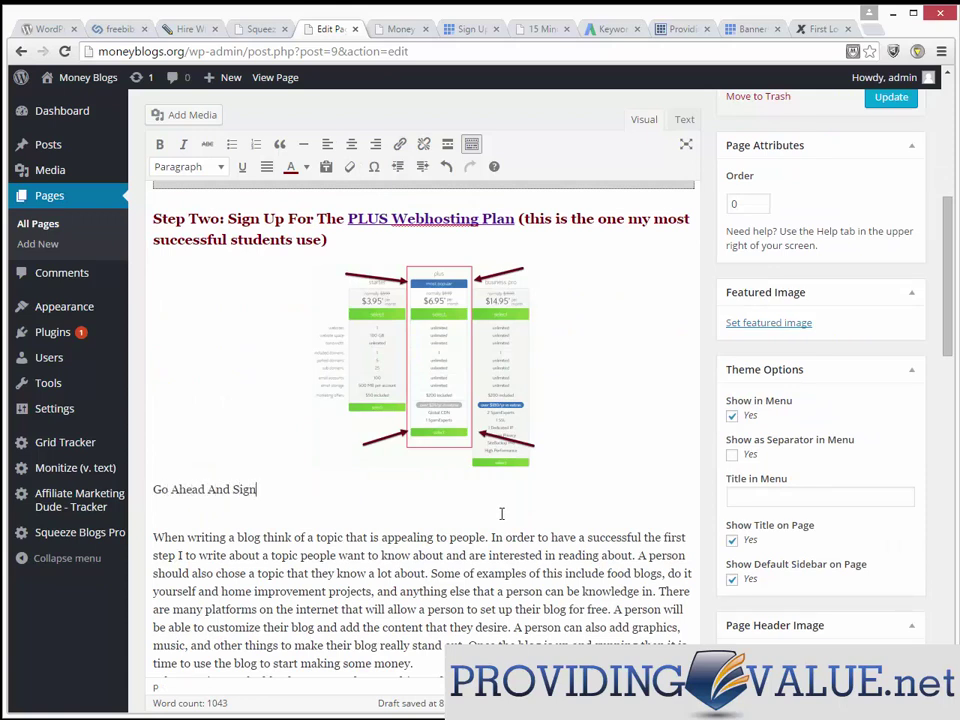
{"action": "type", "text": " Up For The PLUS P"}
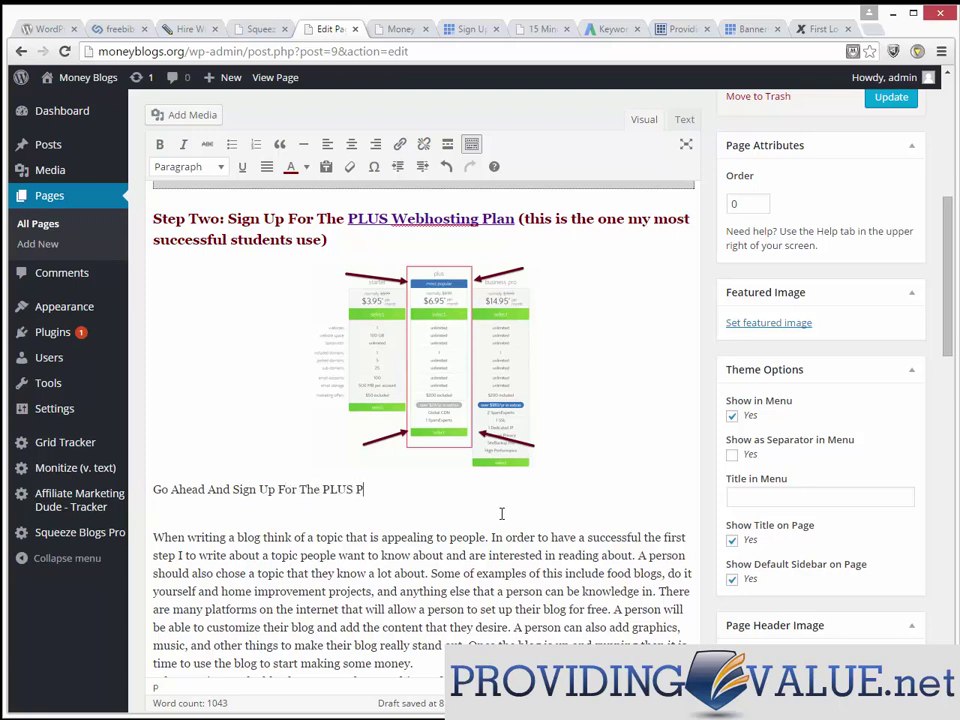
{"action": "type", "text": "lan With Your New Com"}
{"action": "key", "text": "BackSpace"}
{"action": "key", "text": "BackSpace"}
{"action": "key", "text": "BackSpace"}
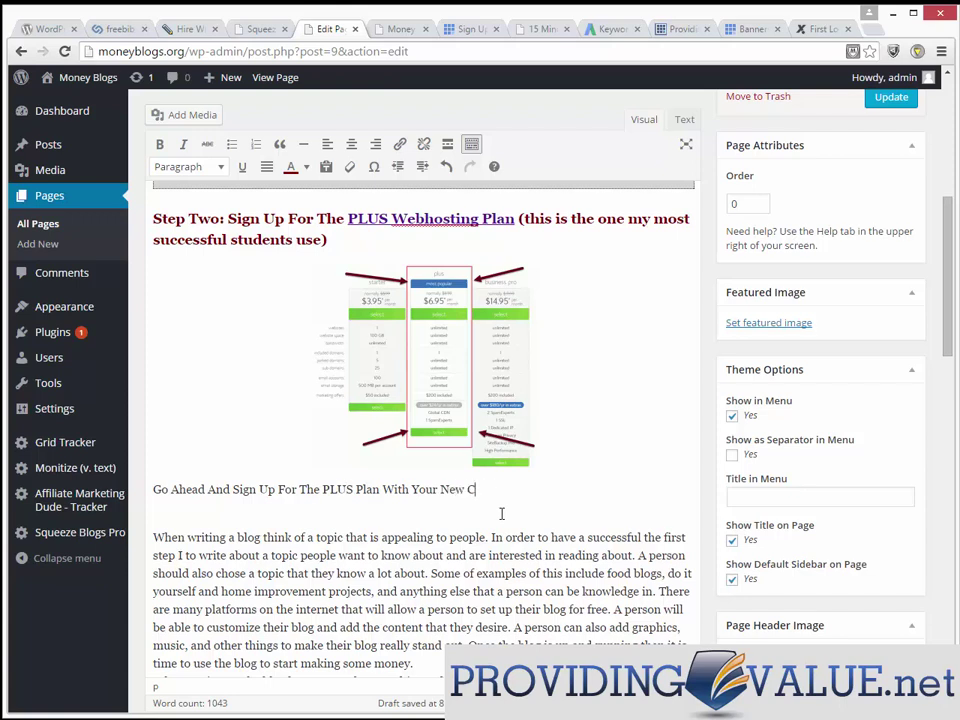
{"action": "type", "text": "Dao"}
{"action": "key", "text": "BackSpace"}
{"action": "key", "text": "BackSpace"}
{"action": "type", "text": "omain N"}
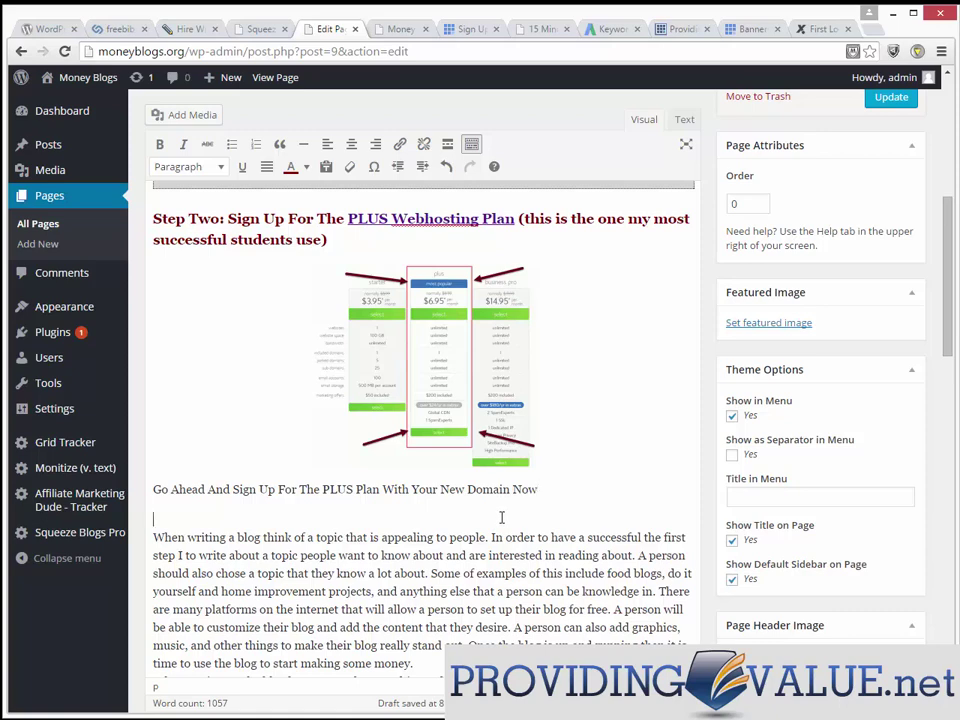
{"action": "type", "text": "ow"}
{"action": "left_click", "coordinate": [502, 517]}
{"action": "key", "text": "Delete"}
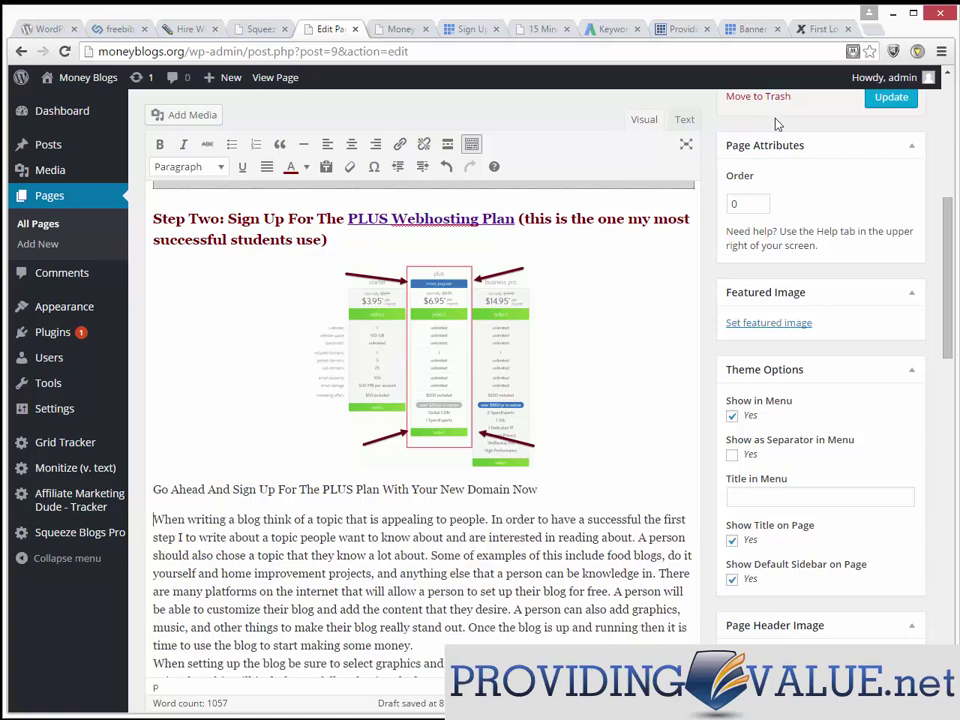
- Update the page, then reload the live site and review the Step Two heading, pricing image and sign-up line
{"action": "left_click", "coordinate": [899, 100]}
{"action": "left_click", "coordinate": [400, 29]}
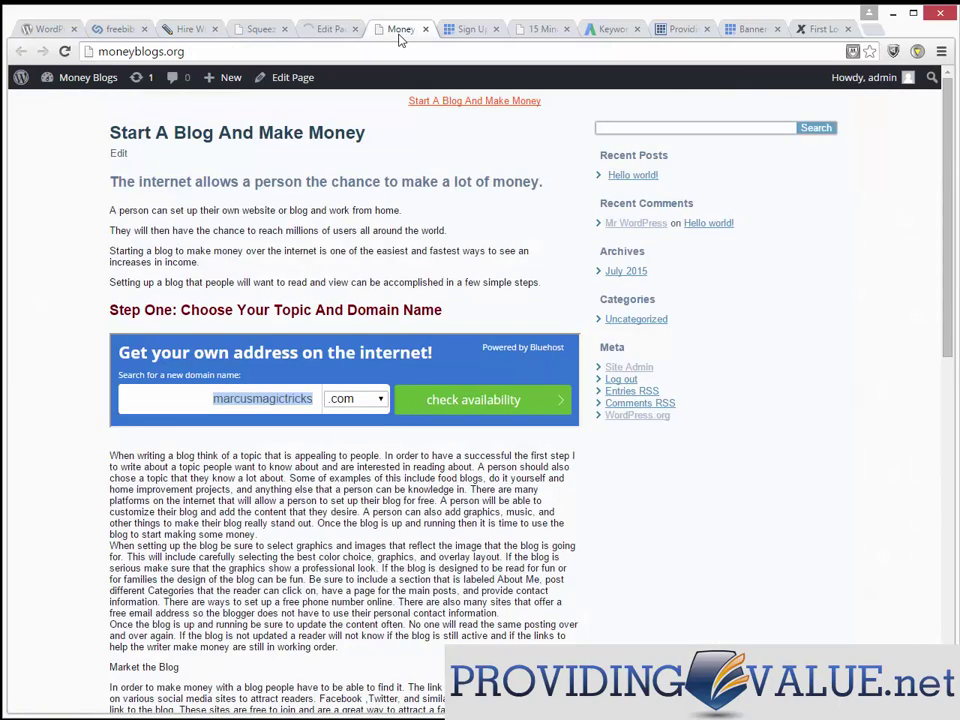
{"action": "right_click", "coordinate": [773, 351]}
{"action": "left_click", "coordinate": [803, 393]}
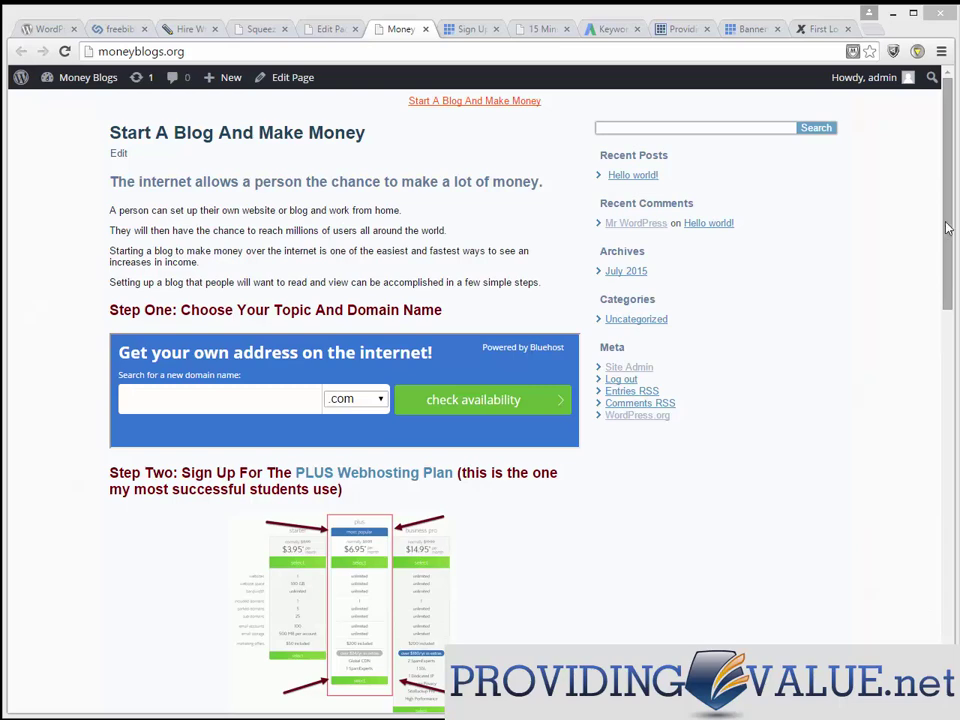
{"action": "left_click_drag", "start_coordinate": [948, 230], "coordinate": [950, 265]}
{"action": "scroll", "coordinate": [948, 230], "scroll_direction": "down", "scroll_amount": 1}
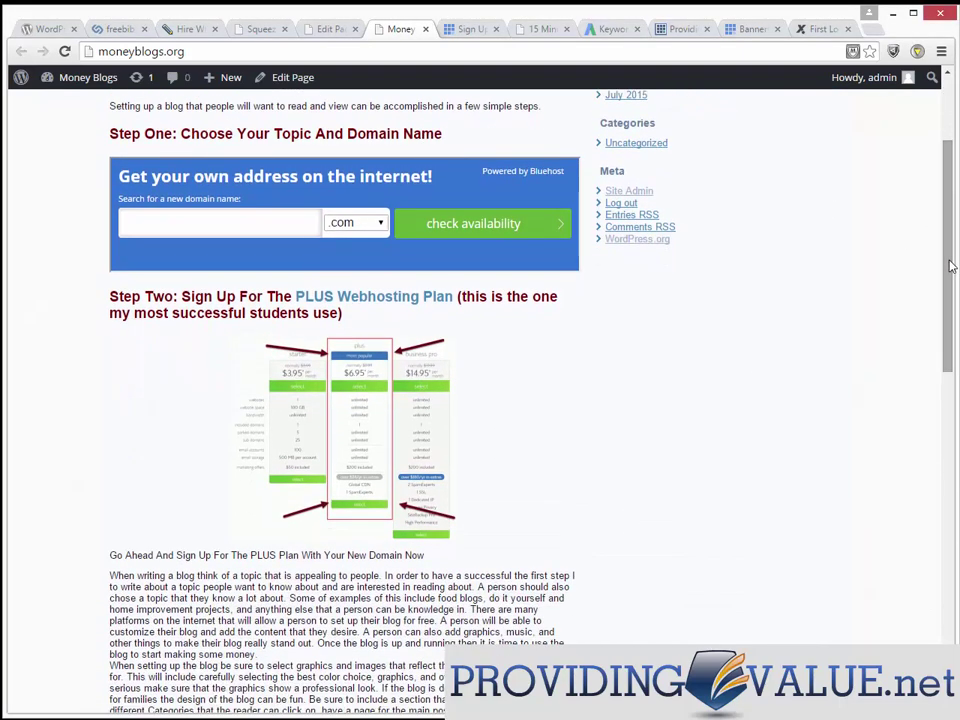
- Link the sign-up line below the pricing image to the Bluehost affiliate URL, set to open in a new window/tab
{"action": "left_click", "coordinate": [330, 30]}
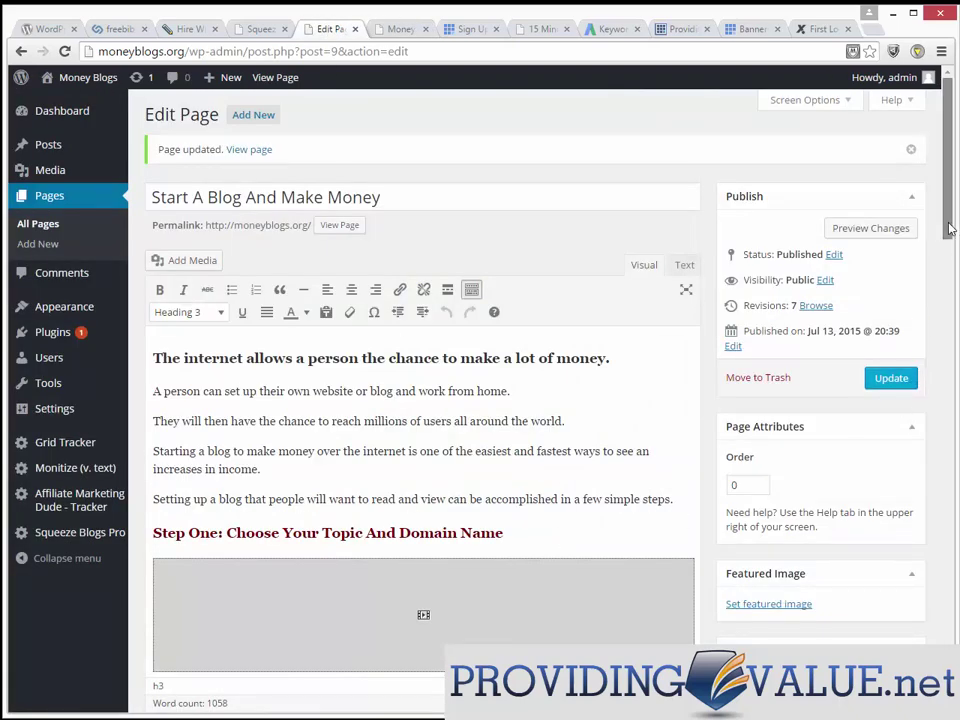
{"action": "scroll", "coordinate": [950, 282], "scroll_direction": "down", "scroll_amount": 4}
{"action": "scroll", "coordinate": [950, 282], "scroll_direction": "down", "scroll_amount": 5}
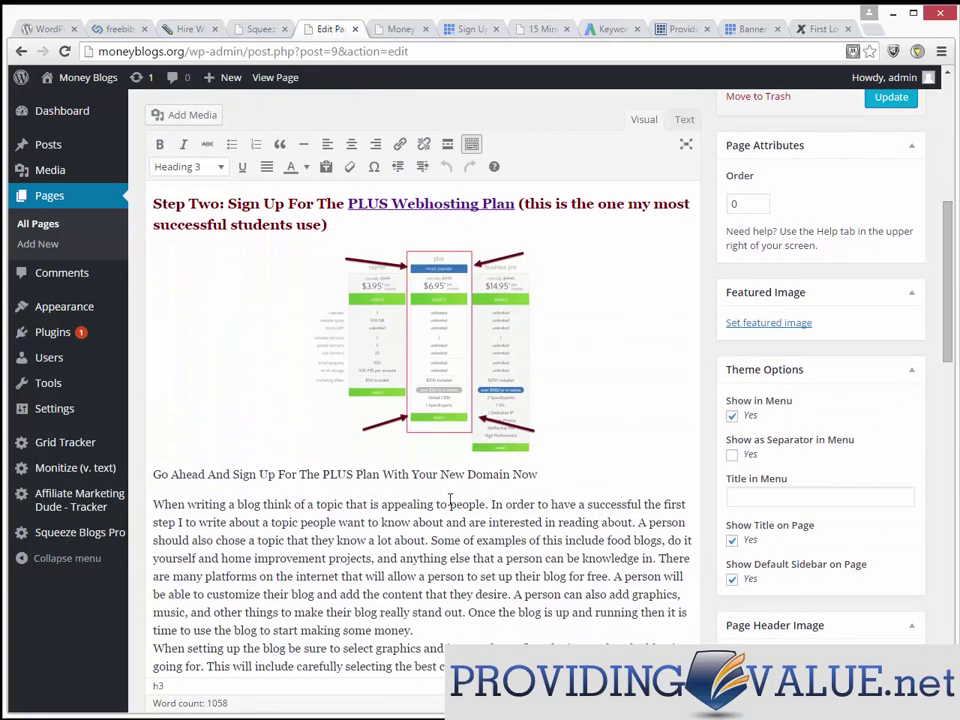
{"action": "left_click", "coordinate": [546, 476]}
{"action": "left_click_drag", "start_coordinate": [547, 477], "coordinate": [154, 468]}
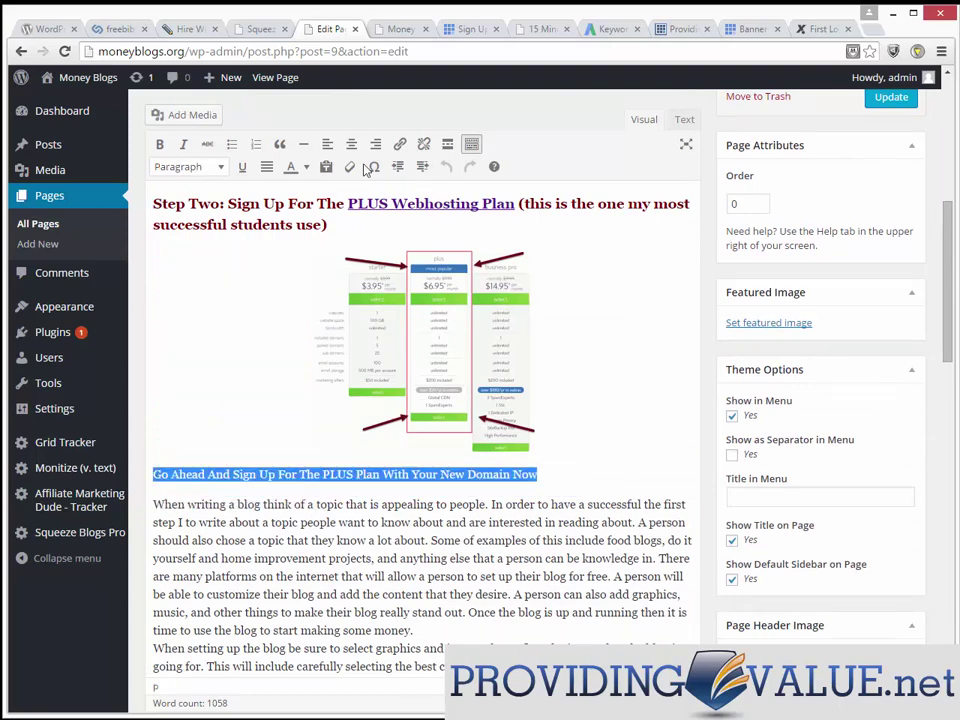
{"action": "left_click", "coordinate": [399, 144]}
{"action": "type", "text": "http://www.bluehost.com/track/magicmarcus/"}
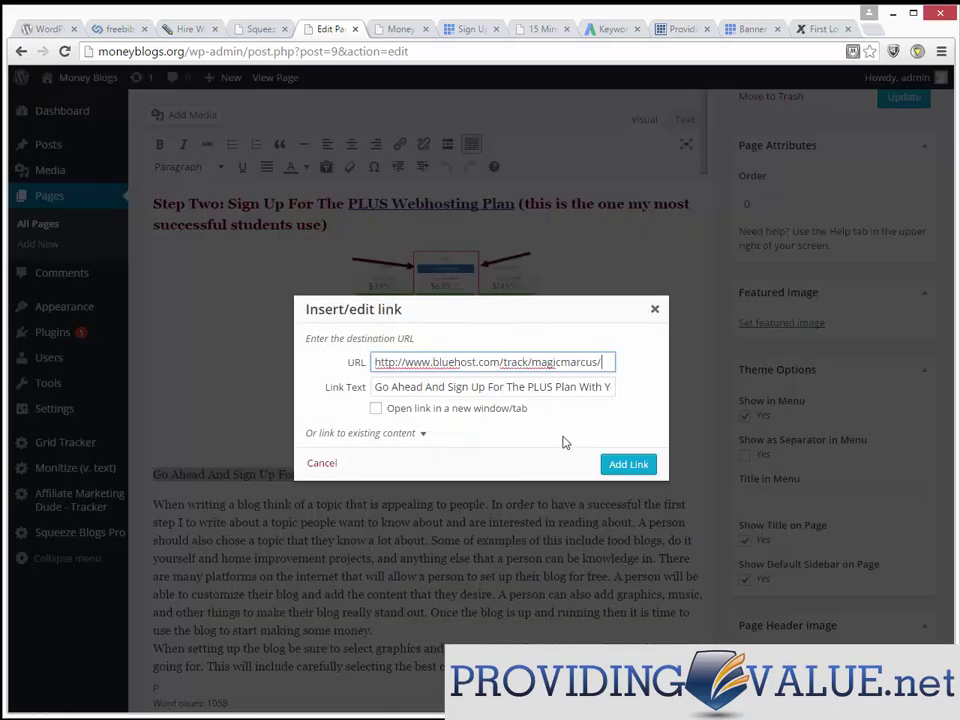
{"action": "left_click", "coordinate": [376, 408]}
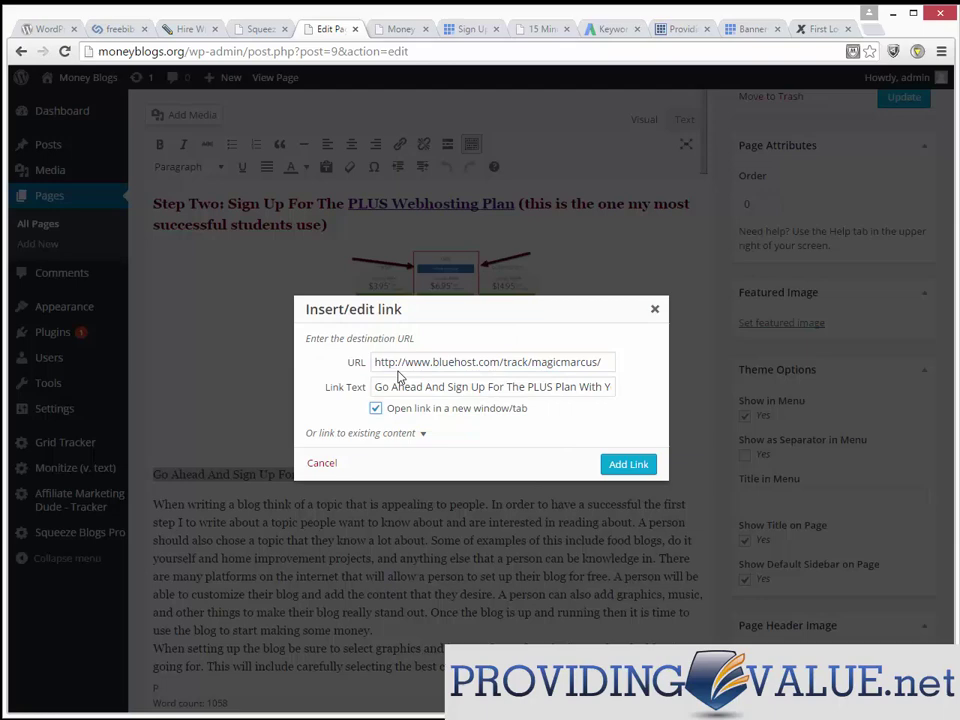
{"action": "left_click", "coordinate": [628, 464]}
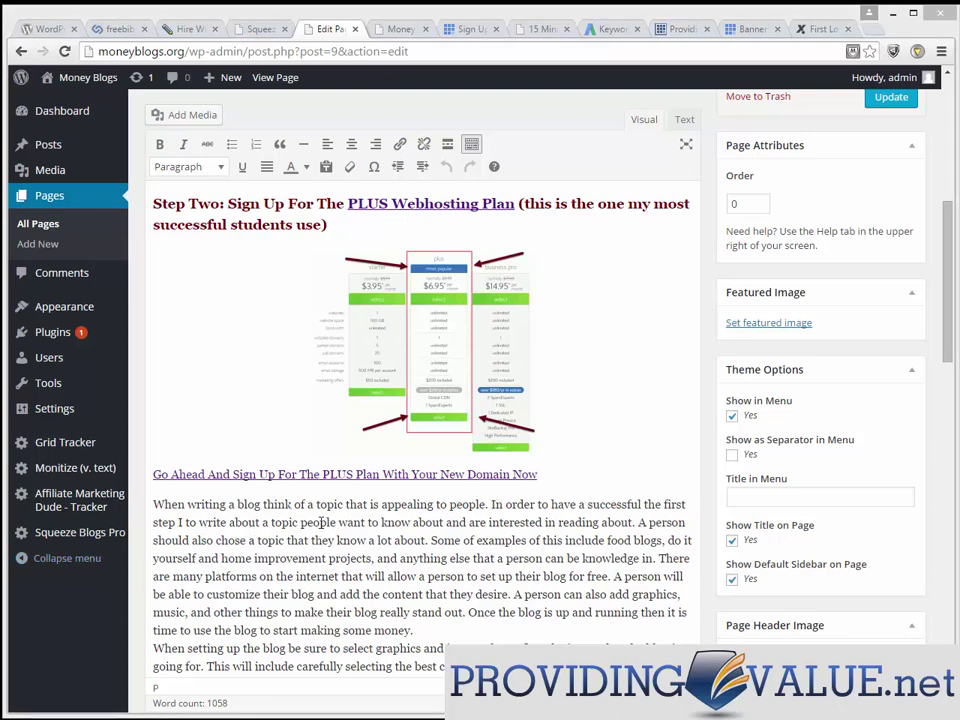
- Break the paragraph after "blog for free." and add "However If You Are Serious About Making This Work... I Recommend The Bluehost Plus Plan"
{"action": "left_click", "coordinate": [537, 526]}
{"action": "left_click", "coordinate": [614, 577]}
{"action": "key", "text": "Return"}
{"action": "key", "text": "Return"}
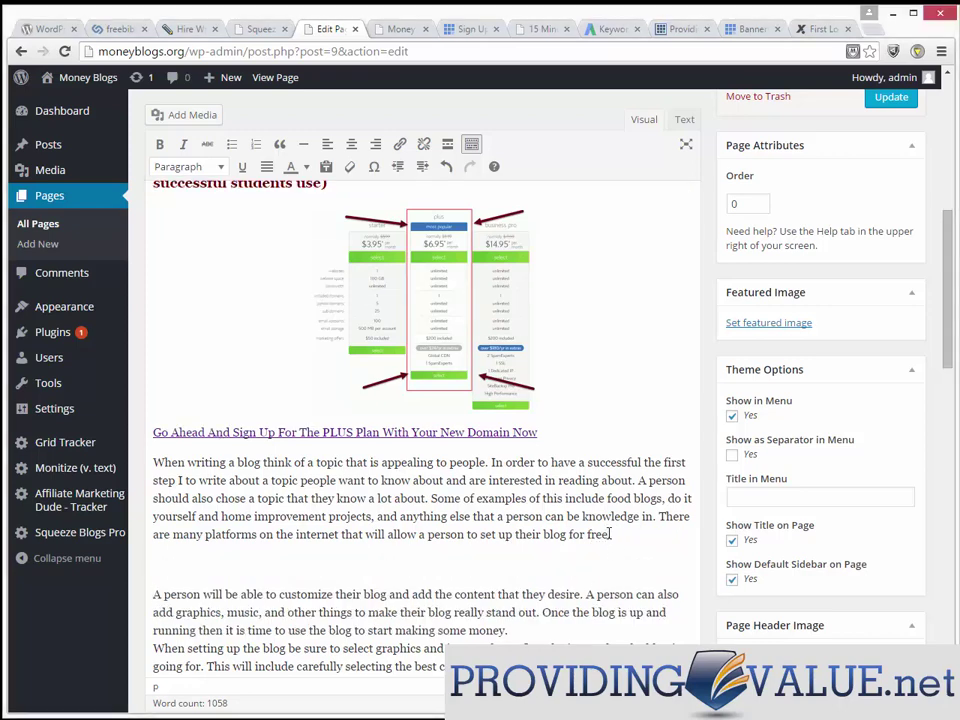
{"action": "left_click", "coordinate": [611, 534]}
{"action": "type", "text": "However If You Are"}
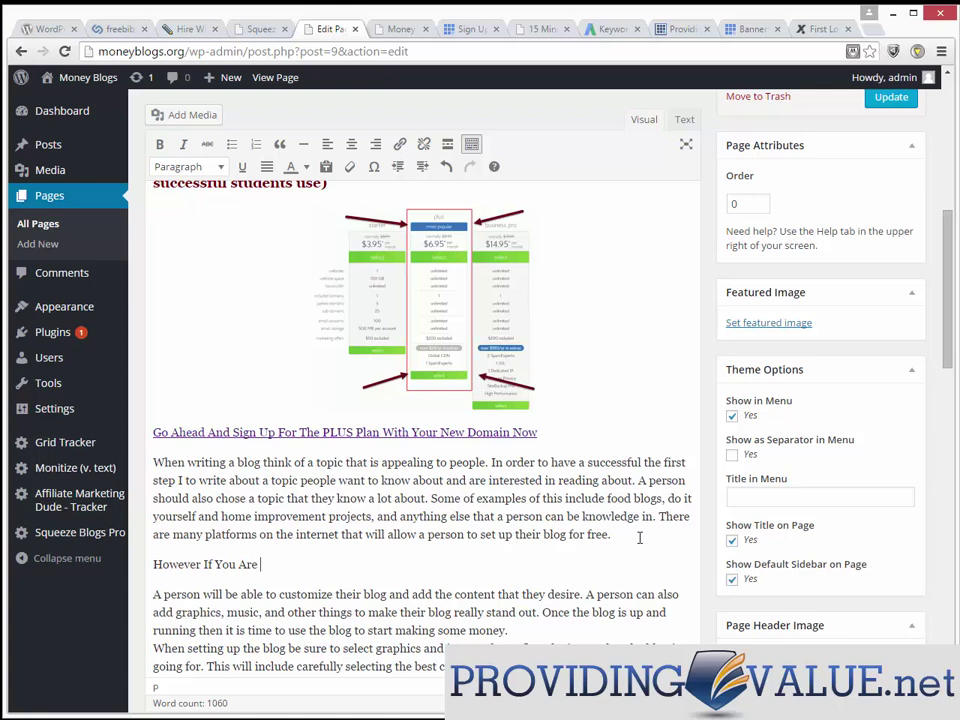
{"action": "type", "text": " Serious About "}
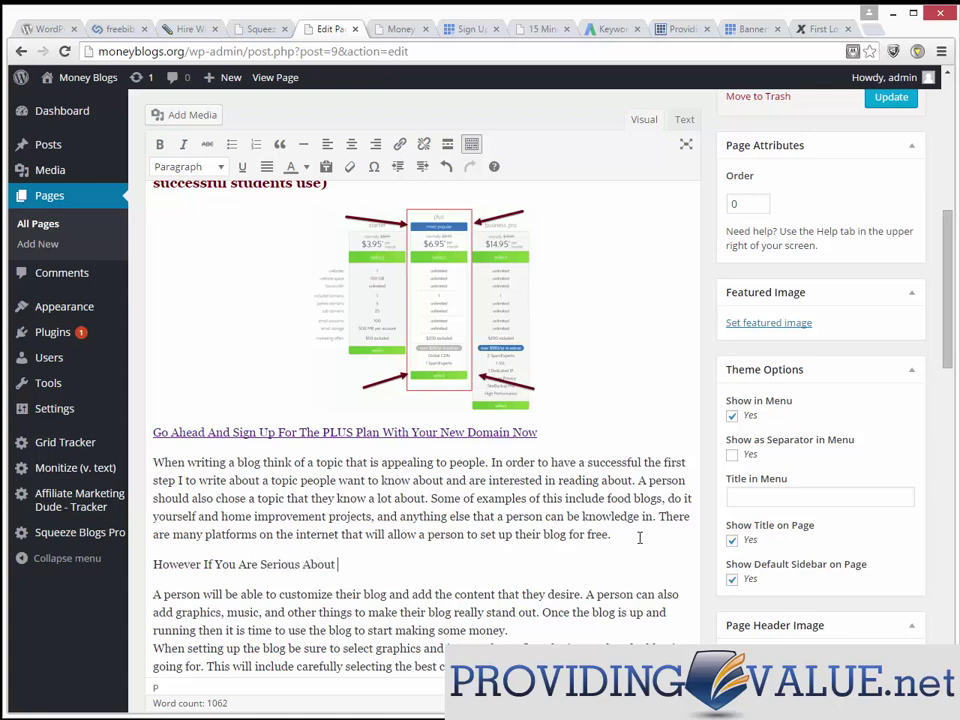
{"action": "type", "text": "Making This Work."}
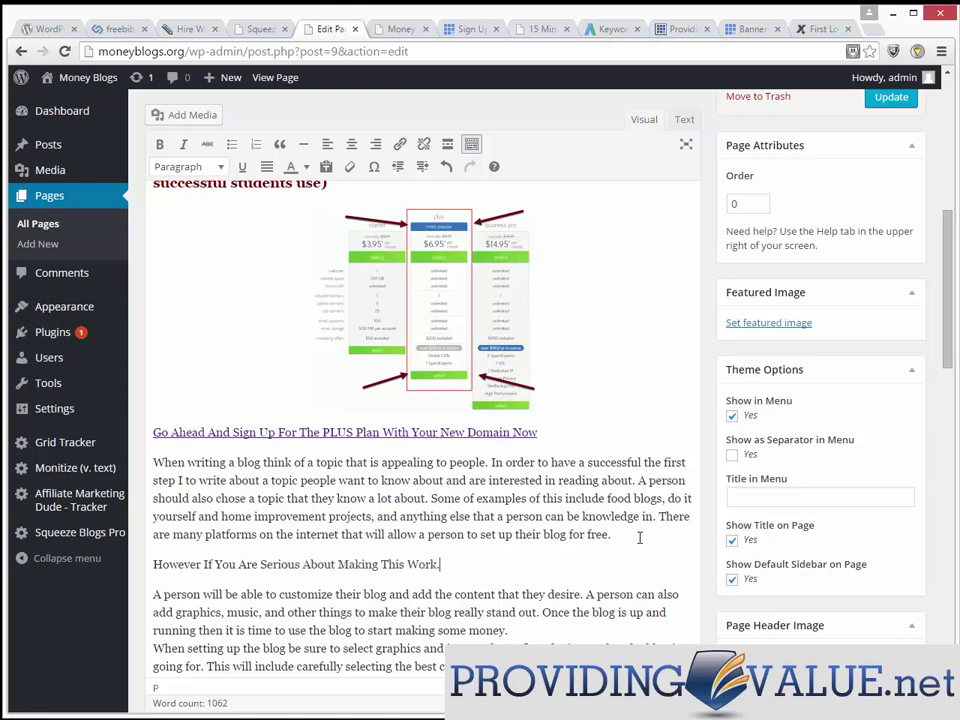
{"action": "type", "text": ".. I Reccomend The "}
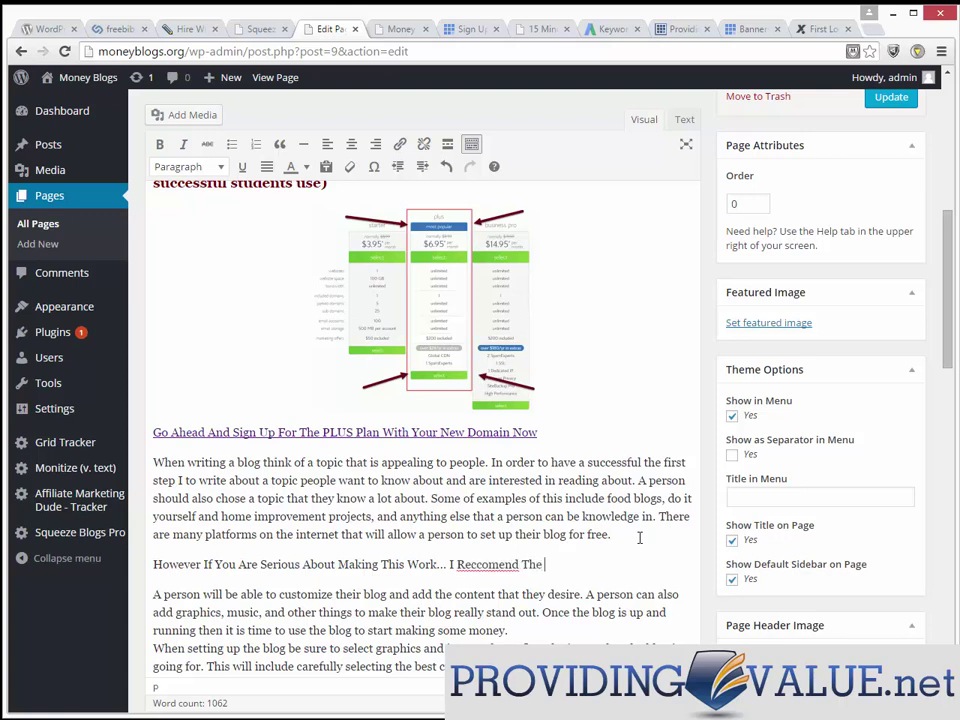
{"action": "type", "text": "Bluehost Plus Plan"}
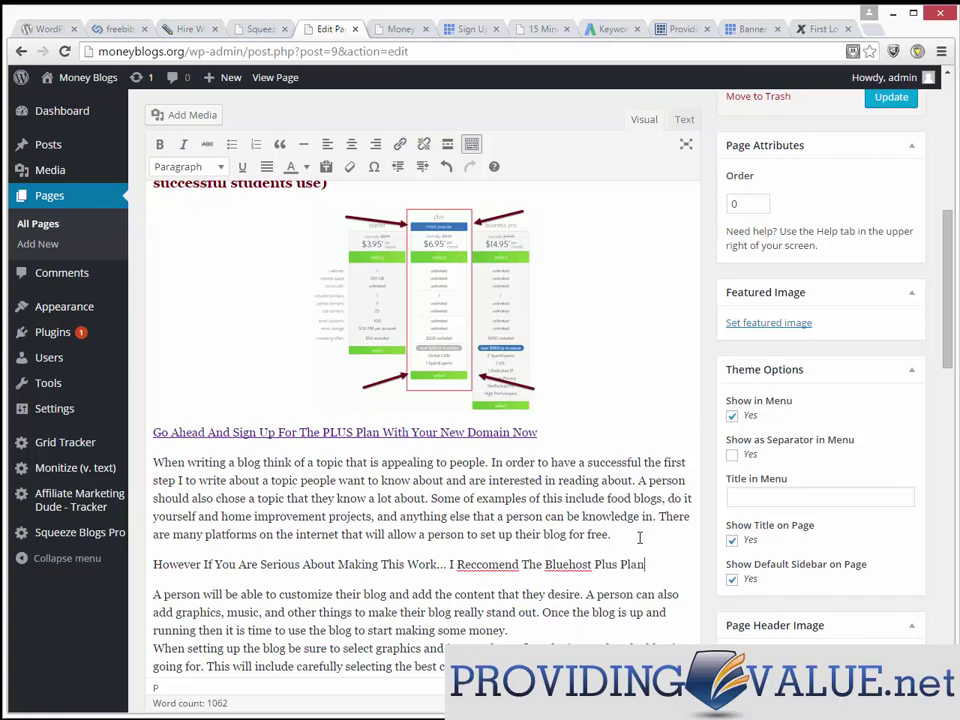
{"action": "right_click", "coordinate": [477, 561]}
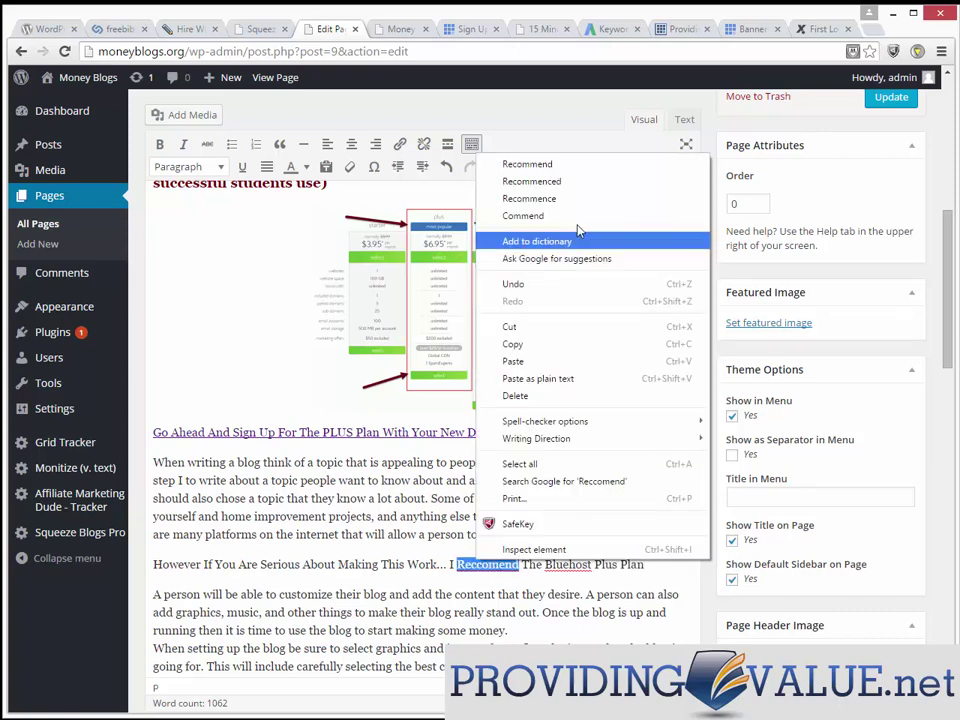
{"action": "left_click", "coordinate": [512, 163]}
- Link the whole "However If You Are Serious" line to the Bluehost affiliate URL, opening in a new window/tab
{"action": "left_click_drag", "start_coordinate": [658, 564], "coordinate": [156, 555]}
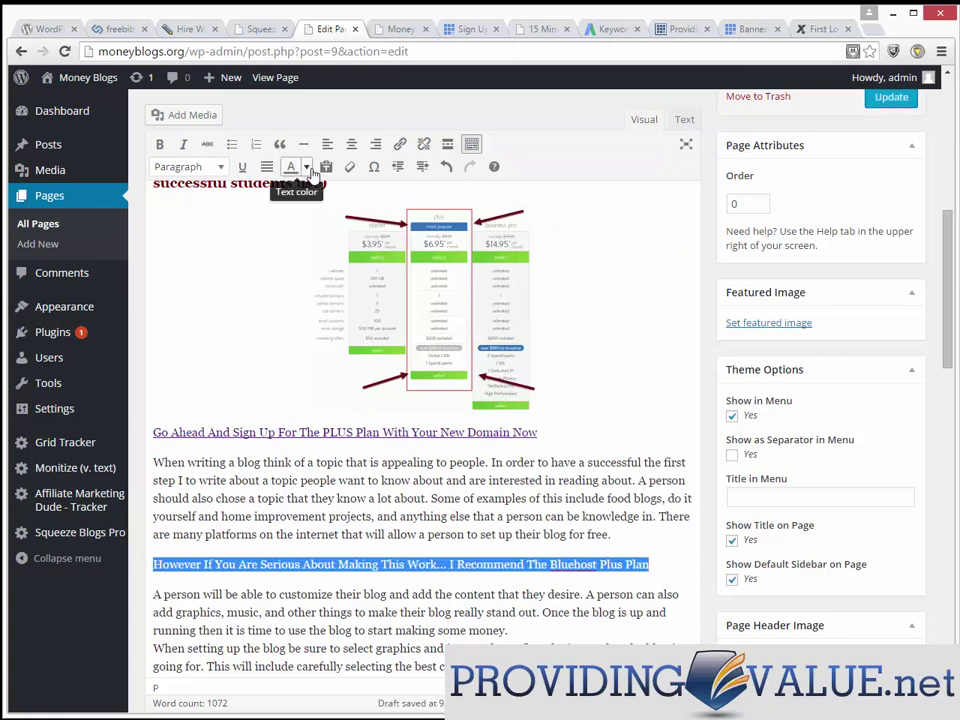
{"action": "left_click", "coordinate": [400, 144]}
{"action": "type", "text": "http://www.bluehost.com/track/magicmarcus/"}
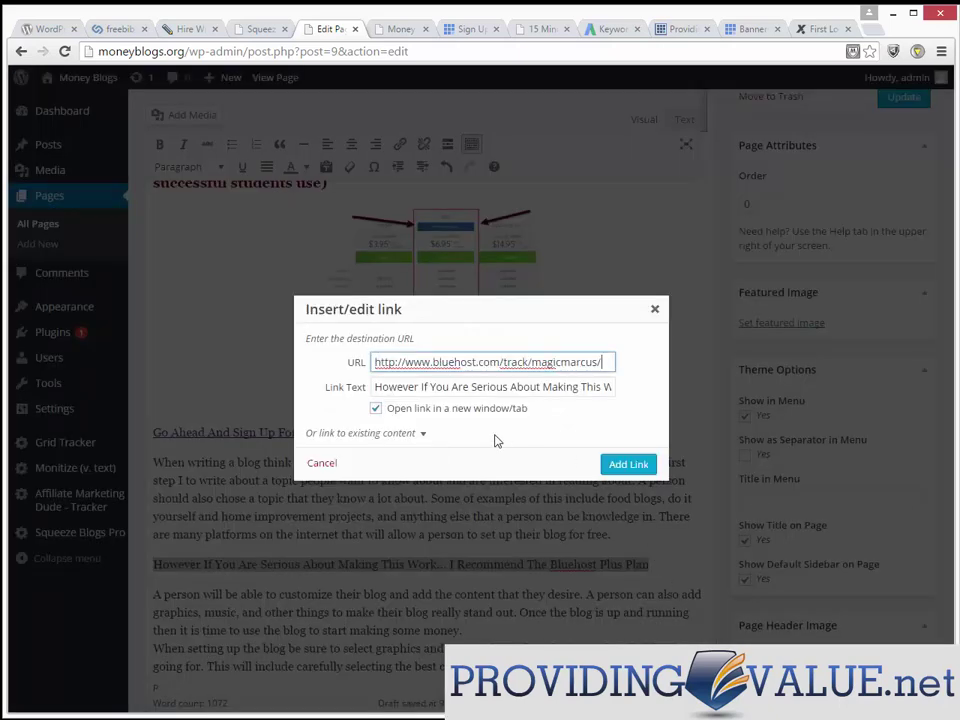
{"action": "left_click", "coordinate": [628, 464]}
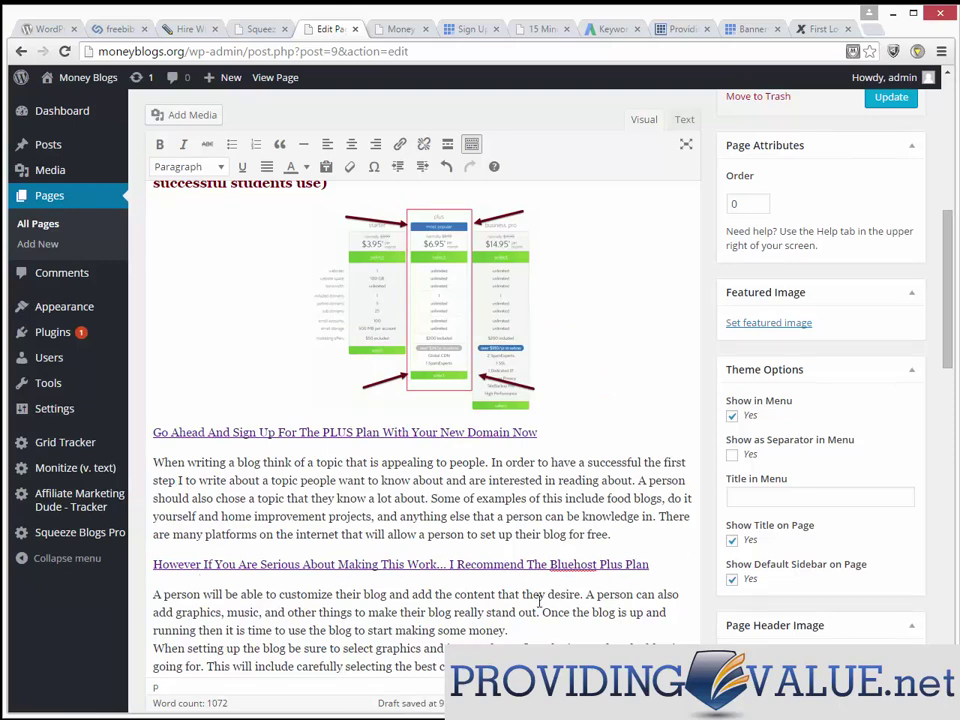
- Add blank lines below the linked Bluehost Plus Plan recommendation and start a new line reading "To Find Popular Blog"
{"action": "key", "text": "Return"}
{"action": "key", "text": "Return"}
{"action": "key", "text": "Return"}
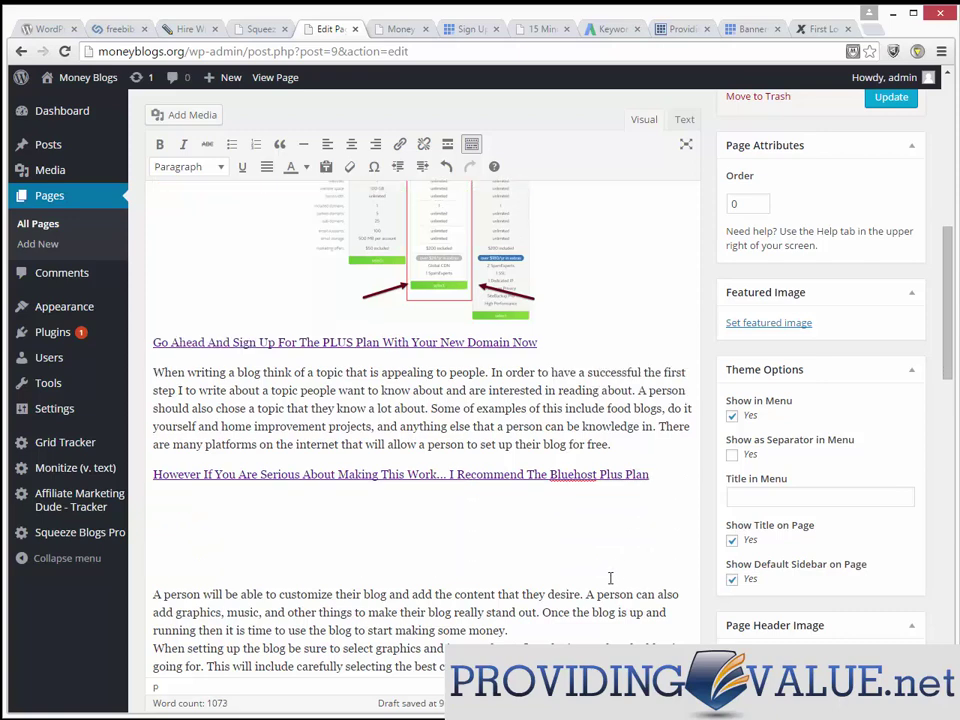
{"action": "left_click", "coordinate": [556, 509]}
{"action": "type", "text": "To Find Popular Blog"}
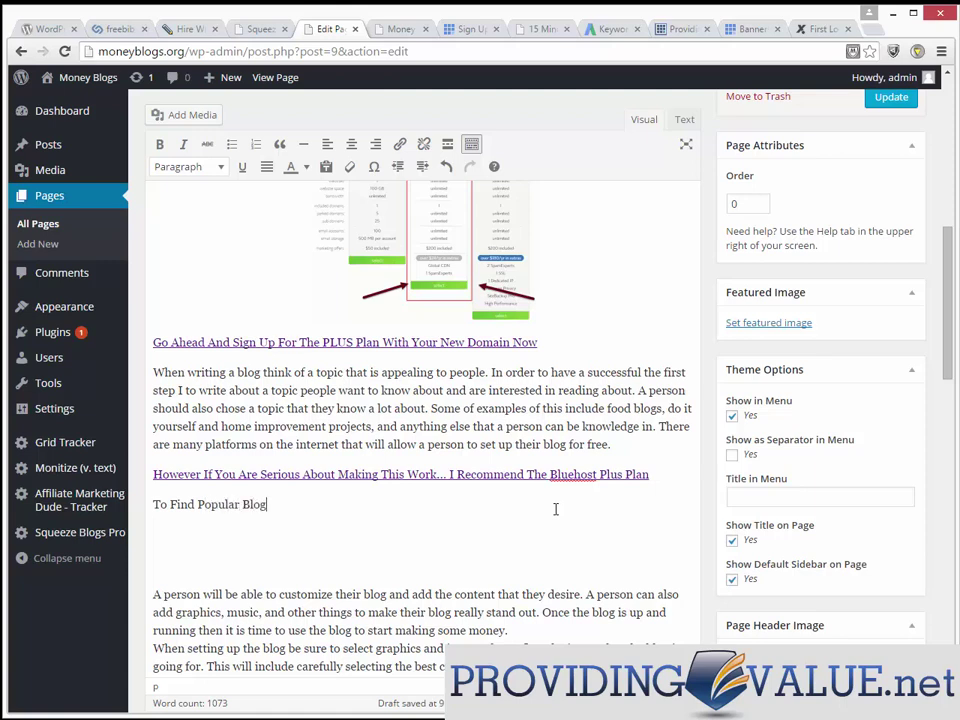
- Complete the line below the Bluehost link to read "To Find Popular Blogging Topics You Can Use The Google Keyword Planner:"
{"action": "type", "text": "ging Topics You Can U"}
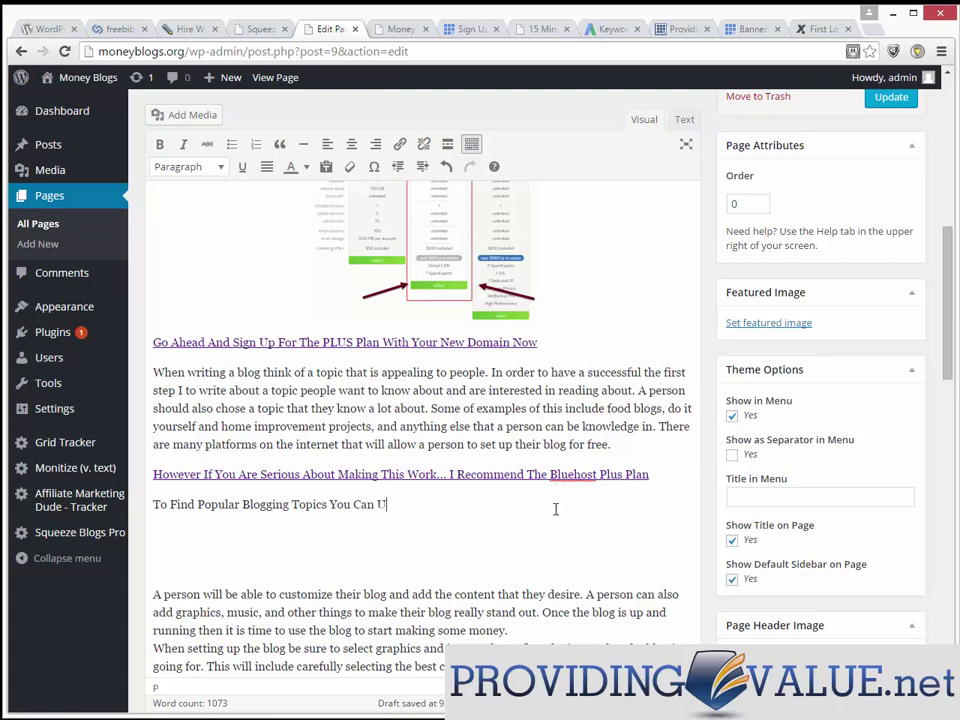
{"action": "type", "text": "se The Google Keywor"}
{"action": "key", "text": "BackSpace"}
{"action": "type", "text": "d Planner"}
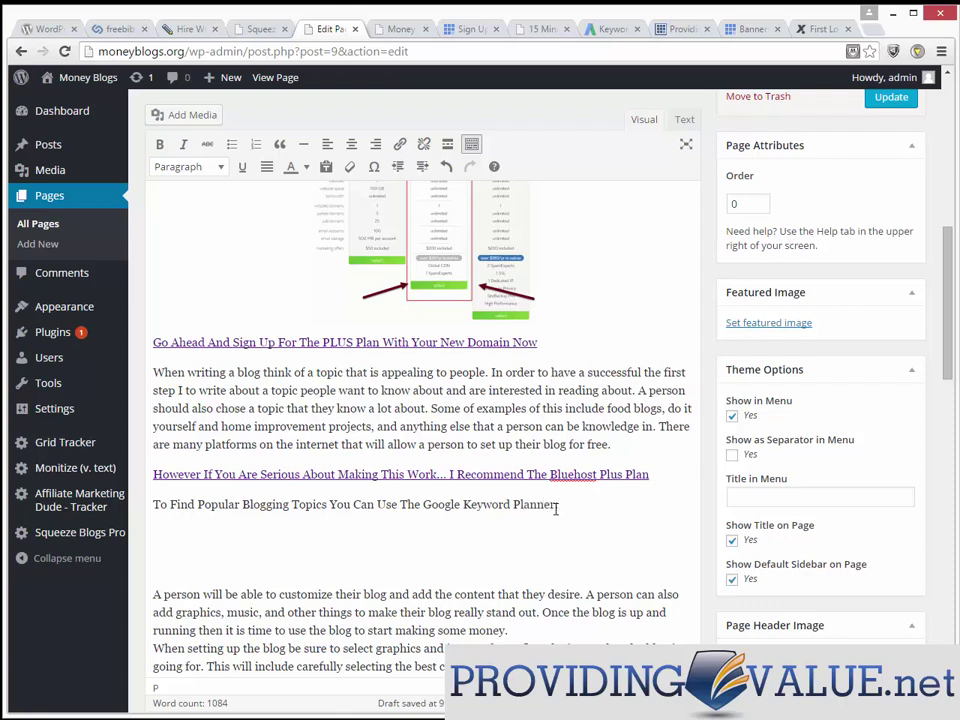
{"action": "type", "text": ":"}
- Open YouTube in a new browser tab and go to the affiliatemarketingmc channel's videos page
{"action": "left_click", "coordinate": [870, 30]}
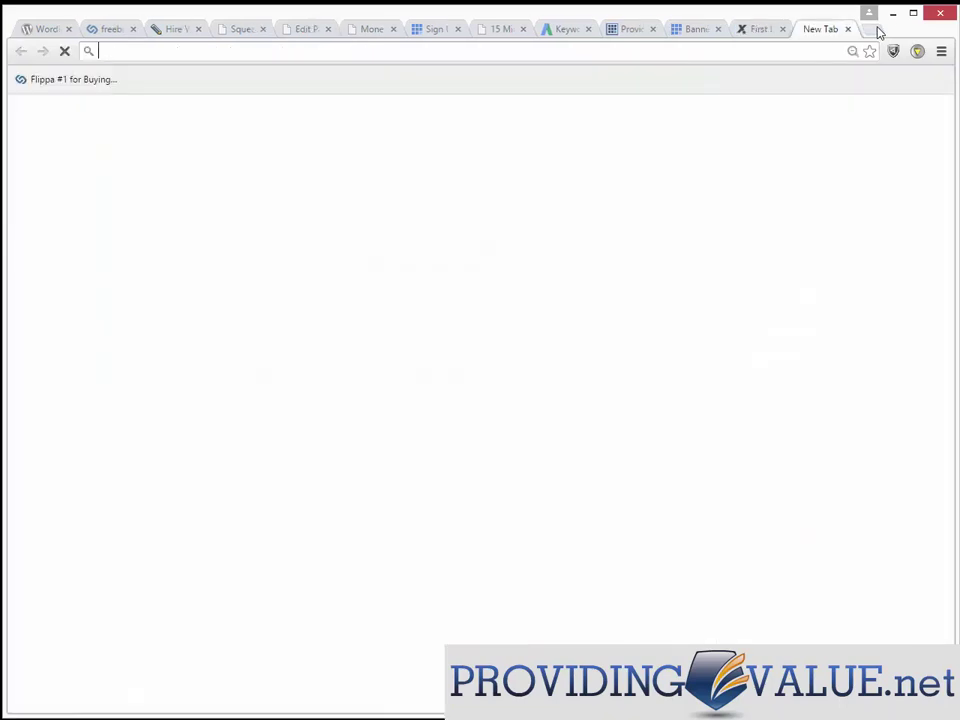
{"action": "type", "text": "you"}
{"action": "key", "text": "Down"}
{"action": "key", "text": "Up"}
{"action": "key", "text": "Return"}
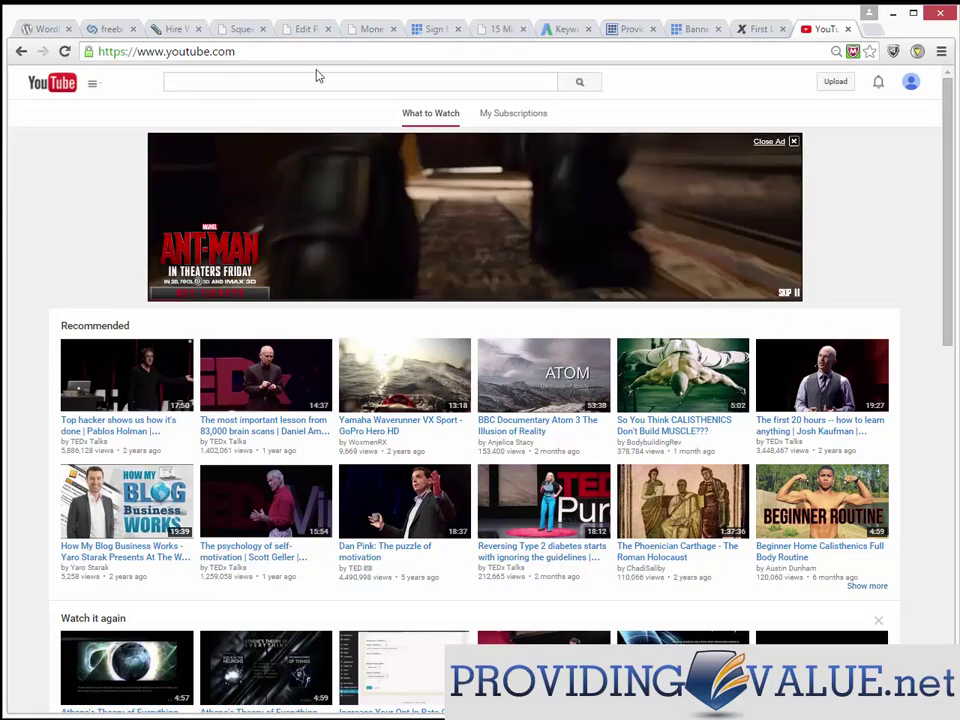
{"action": "left_click", "coordinate": [329, 79]}
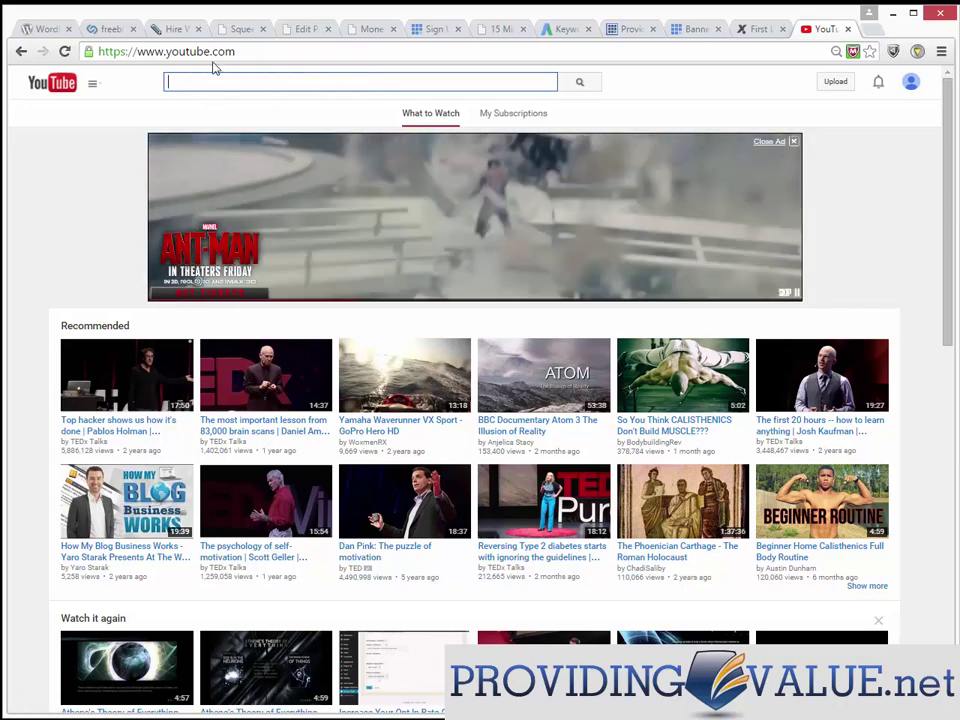
{"action": "left_click", "coordinate": [272, 48]}
{"action": "left_click", "coordinate": [273, 51]}
{"action": "type", "text": "/"}
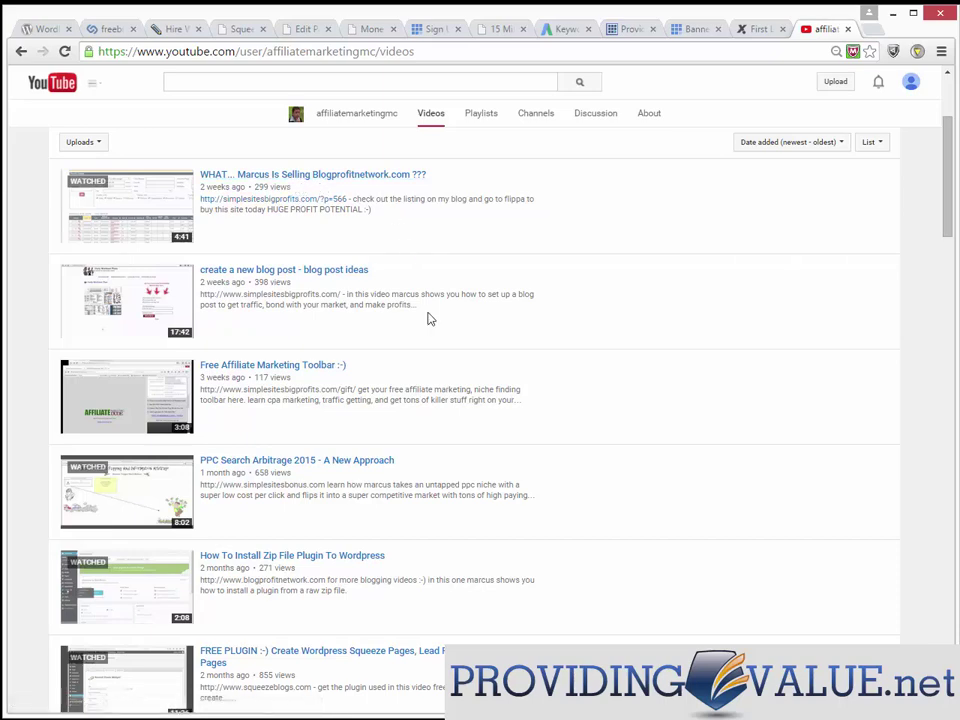
- Look through the channel's uploaded videos for one about finding topics with the Google keyword planner
{"action": "scroll", "coordinate": [503, 454], "scroll_direction": "down", "scroll_amount": 3}
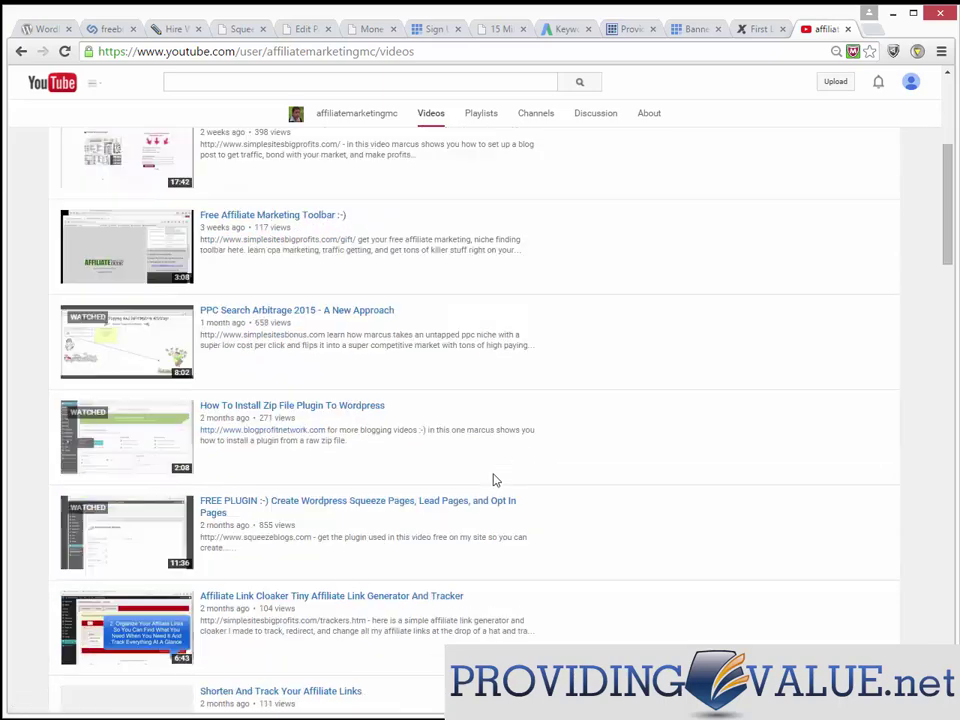
{"action": "scroll", "coordinate": [490, 484], "scroll_direction": "down", "scroll_amount": 6}
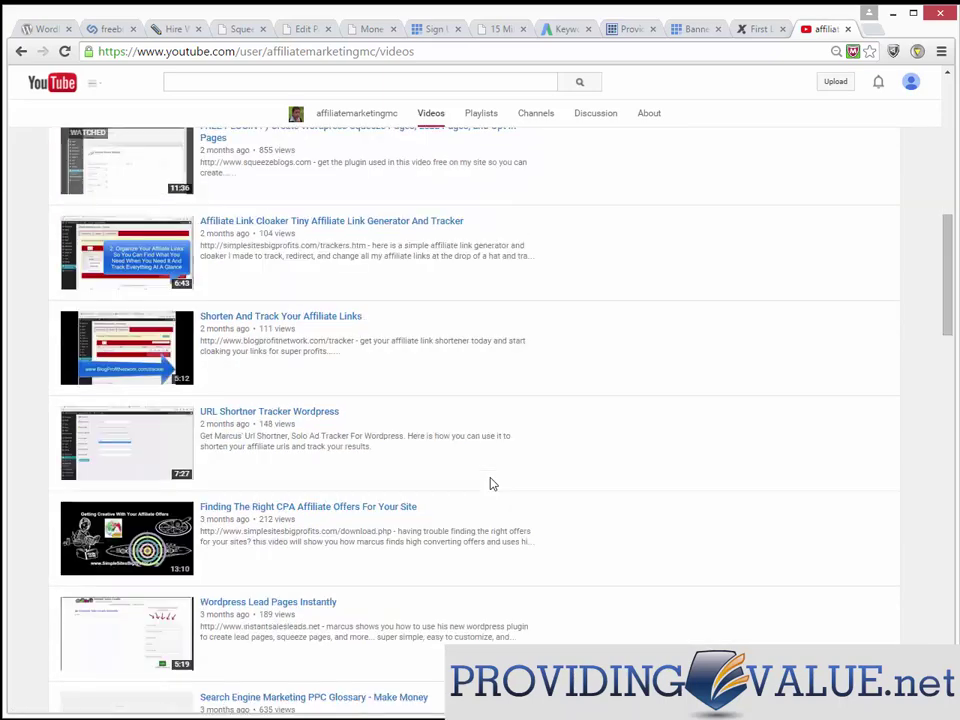
{"action": "scroll", "coordinate": [398, 510], "scroll_direction": "down", "scroll_amount": 3}
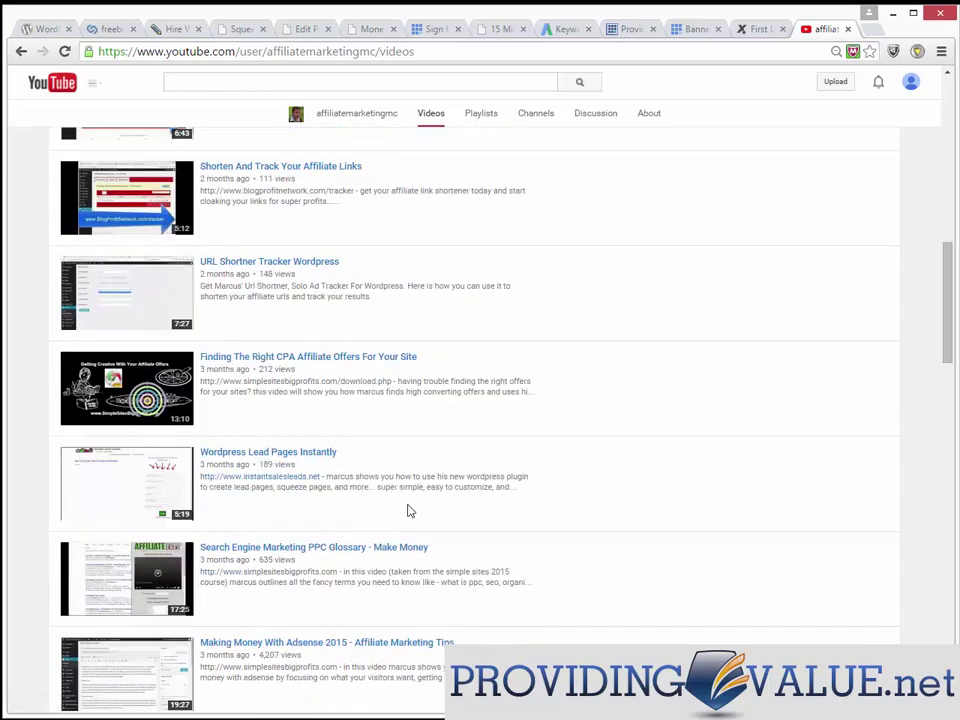
{"action": "scroll", "coordinate": [407, 511], "scroll_direction": "down", "scroll_amount": 3}
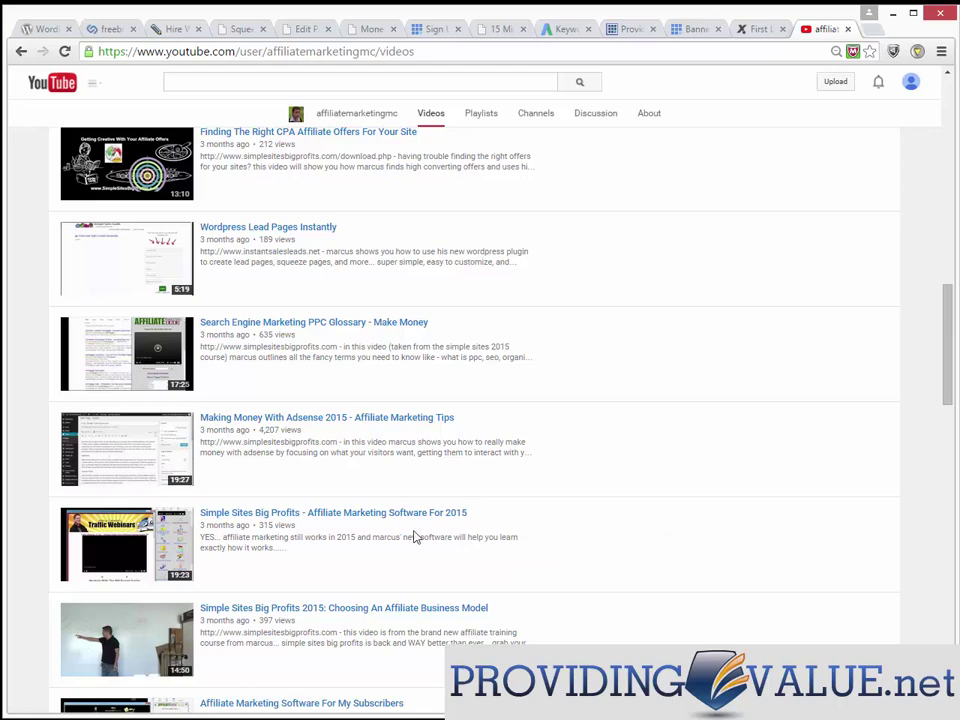
{"action": "scroll", "coordinate": [604, 536], "scroll_direction": "down", "scroll_amount": 3}
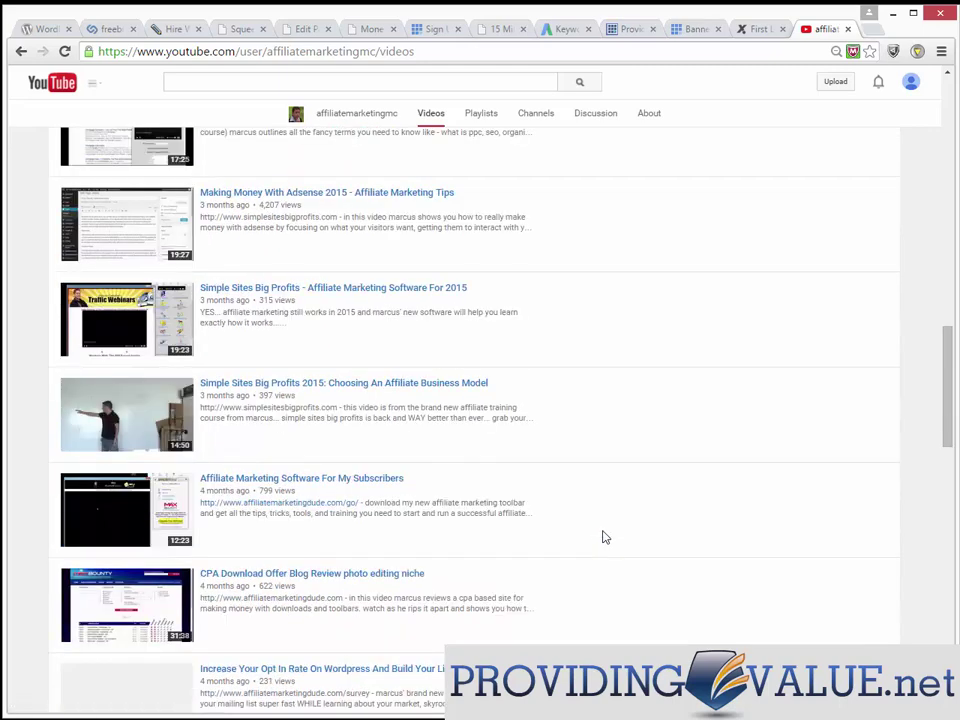
{"action": "scroll", "coordinate": [590, 550], "scroll_direction": "down", "scroll_amount": 4}
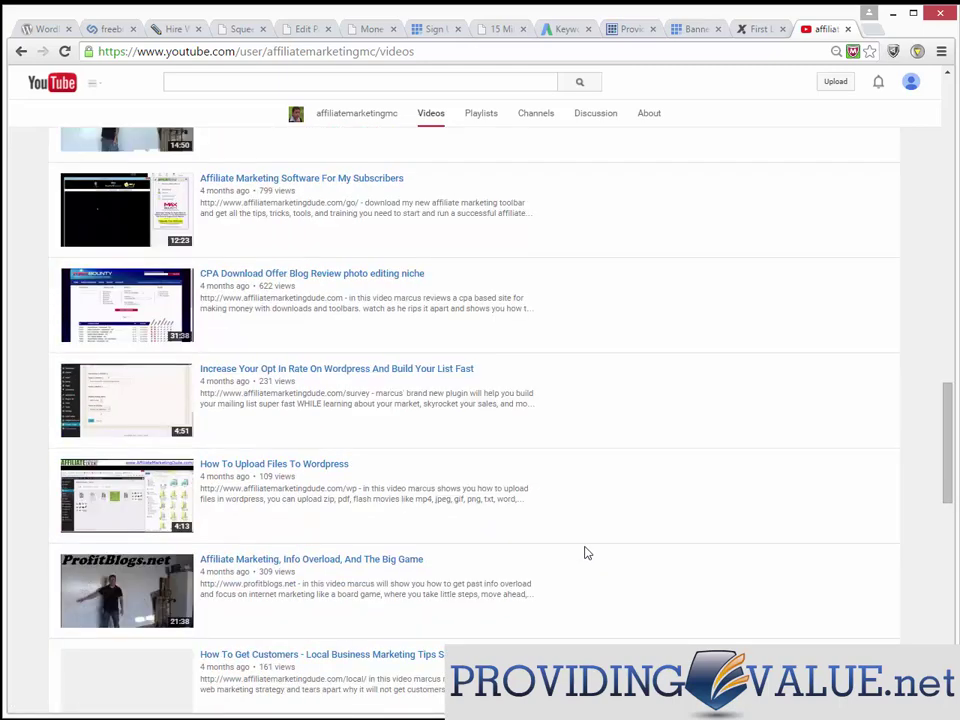
{"action": "scroll", "coordinate": [587, 553], "scroll_direction": "down", "scroll_amount": 3}
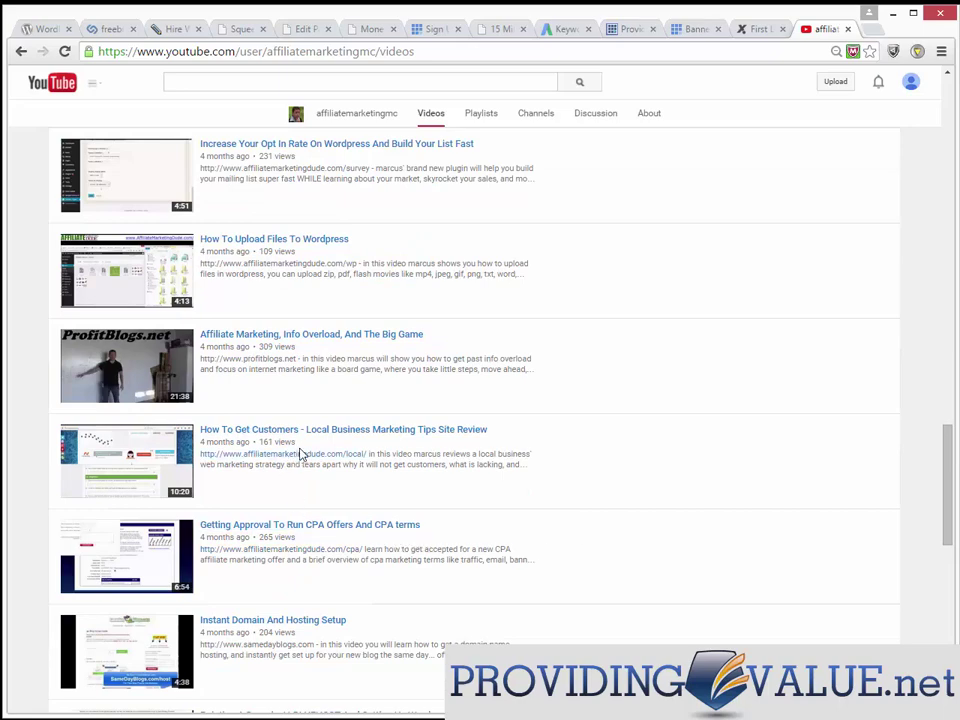
{"action": "scroll", "coordinate": [467, 589], "scroll_direction": "down", "scroll_amount": 5}
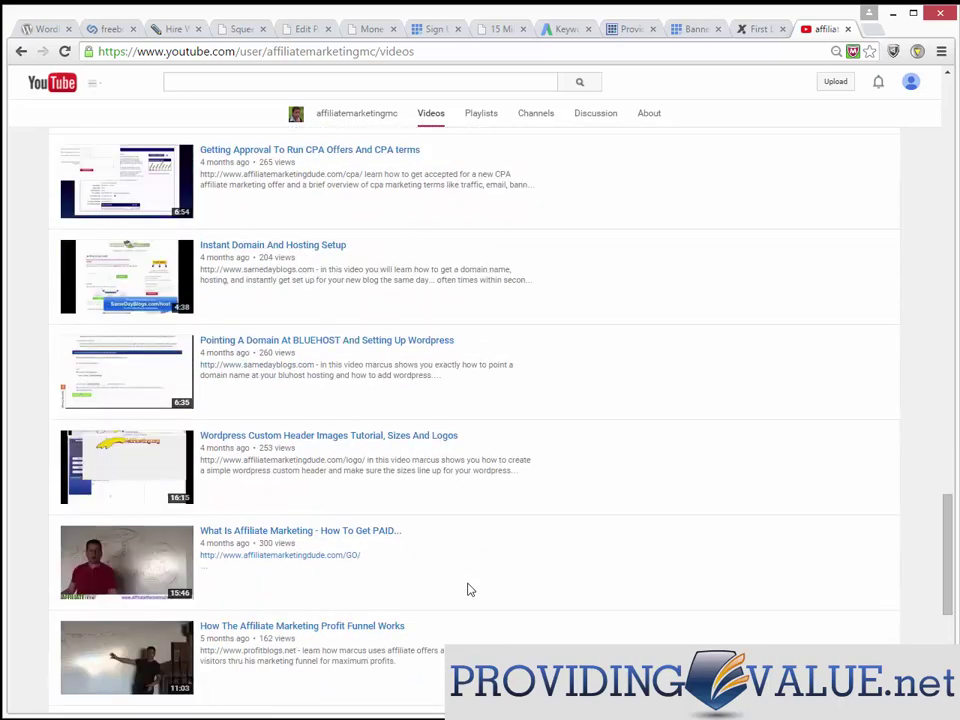
{"action": "scroll", "coordinate": [430, 543], "scroll_direction": "down", "scroll_amount": 1}
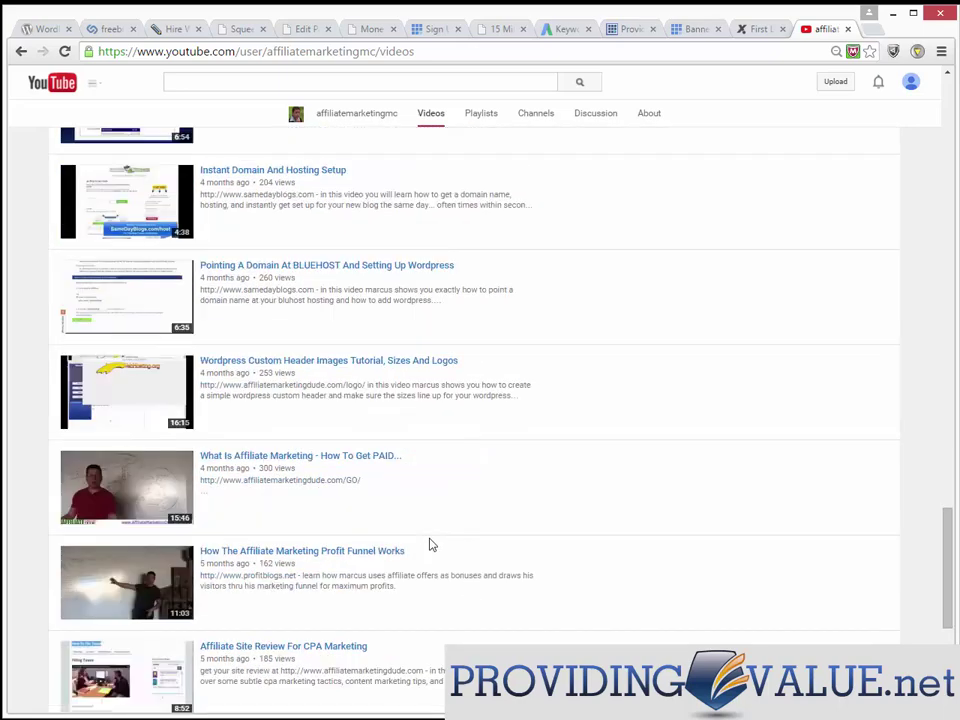
{"action": "right_click", "coordinate": [376, 456]}
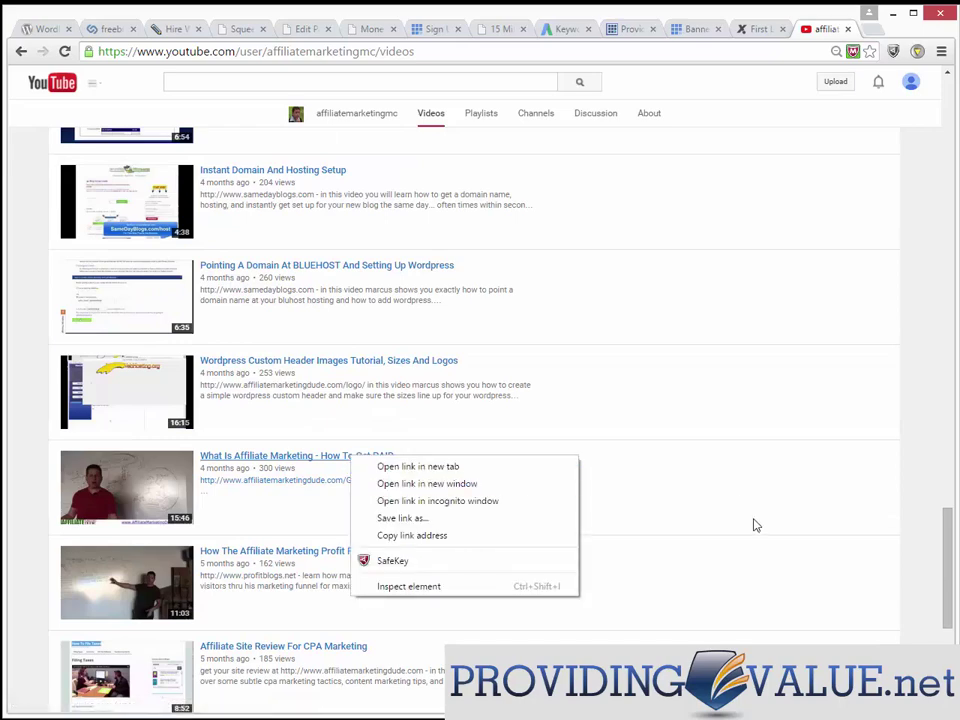
{"action": "left_click", "coordinate": [618, 498]}
{"action": "scroll", "coordinate": [465, 501], "scroll_direction": "down", "scroll_amount": 1}
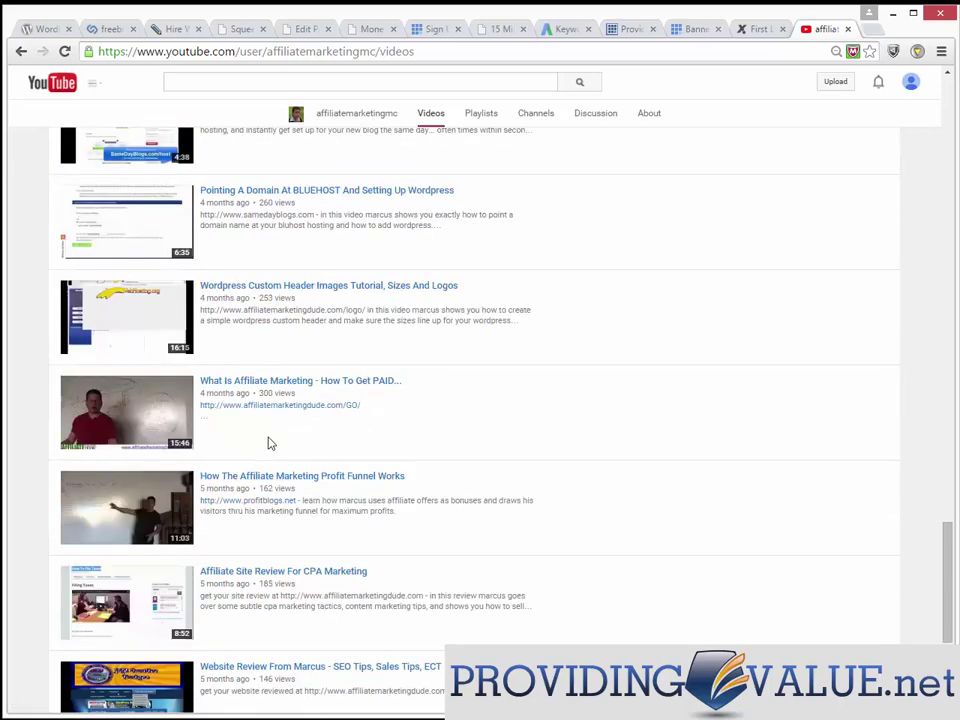
{"action": "scroll", "coordinate": [451, 499], "scroll_direction": "down", "scroll_amount": 4}
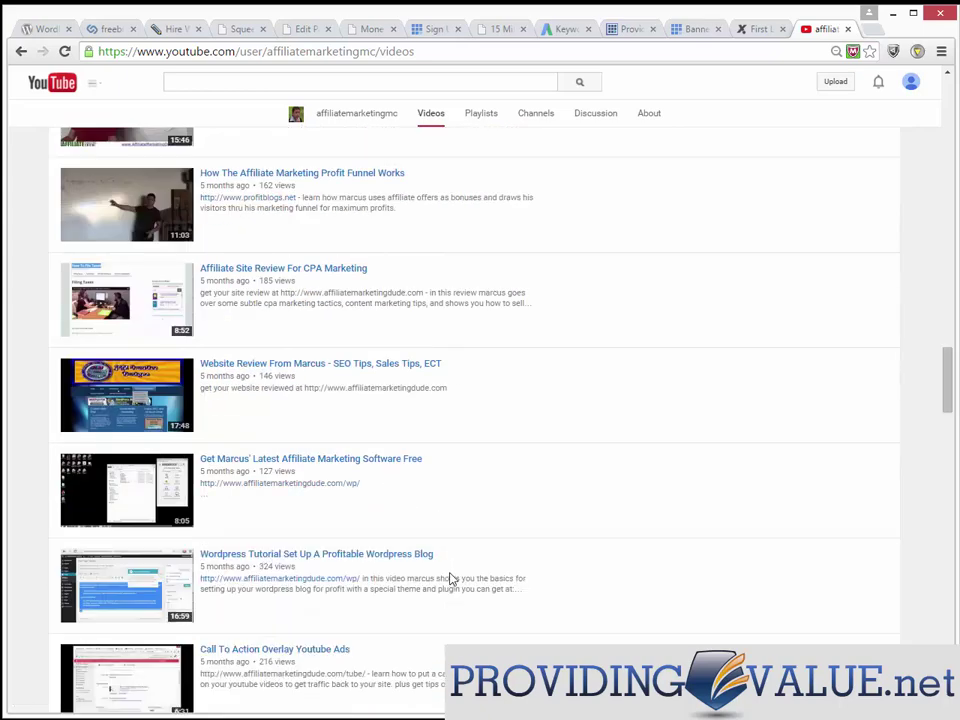
{"action": "scroll", "coordinate": [306, 489], "scroll_direction": "down", "scroll_amount": 1}
{"action": "scroll", "coordinate": [358, 535], "scroll_direction": "down", "scroll_amount": 1}
{"action": "scroll", "coordinate": [358, 535], "scroll_direction": "down", "scroll_amount": 5}
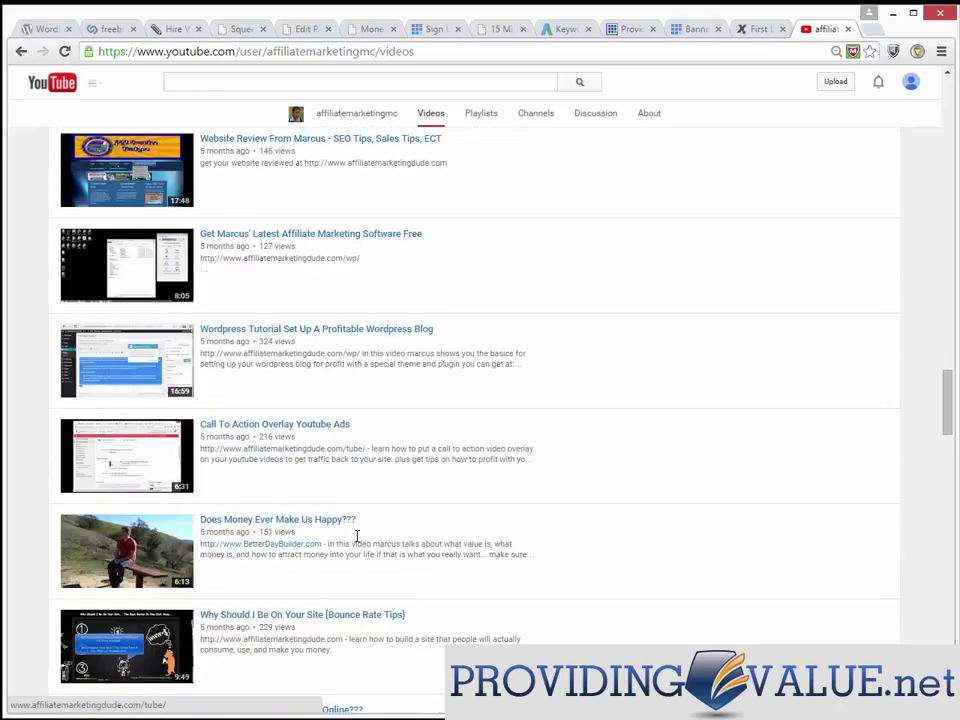
{"action": "scroll", "coordinate": [358, 545], "scroll_direction": "down", "scroll_amount": 3}
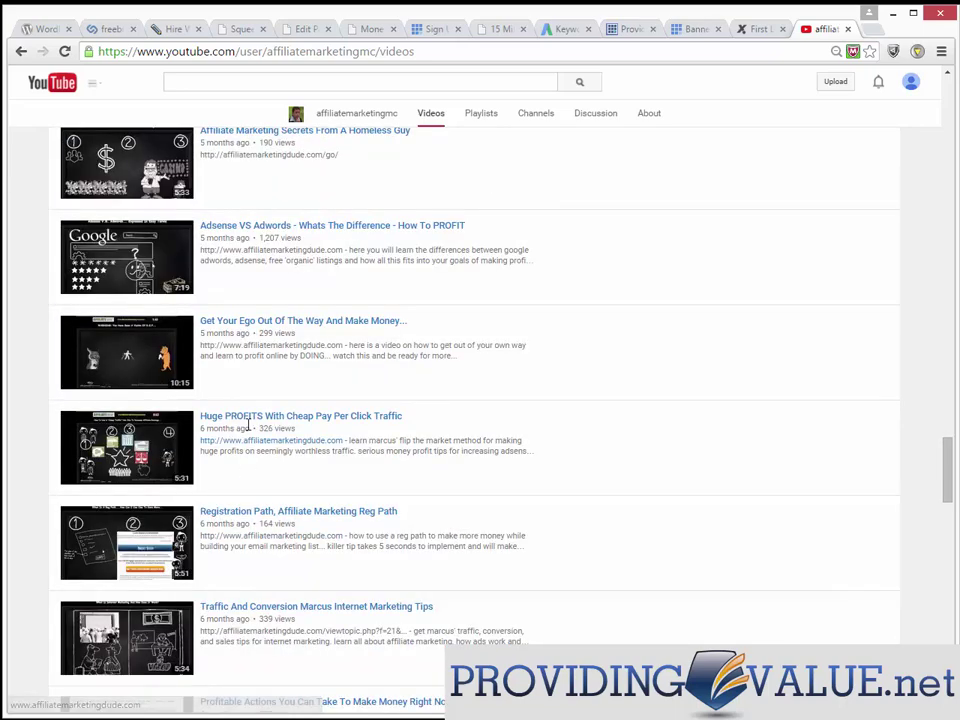
{"action": "scroll", "coordinate": [407, 491], "scroll_direction": "down", "scroll_amount": 2}
{"action": "scroll", "coordinate": [407, 491], "scroll_direction": "down", "scroll_amount": 5}
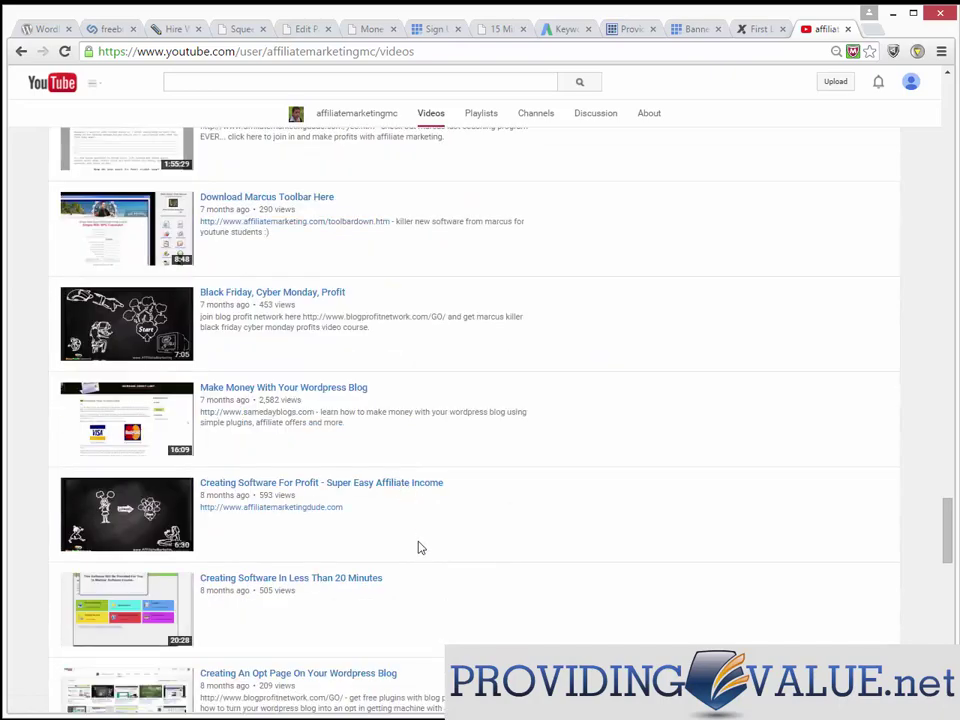
{"action": "scroll", "coordinate": [420, 547], "scroll_direction": "down", "scroll_amount": 4}
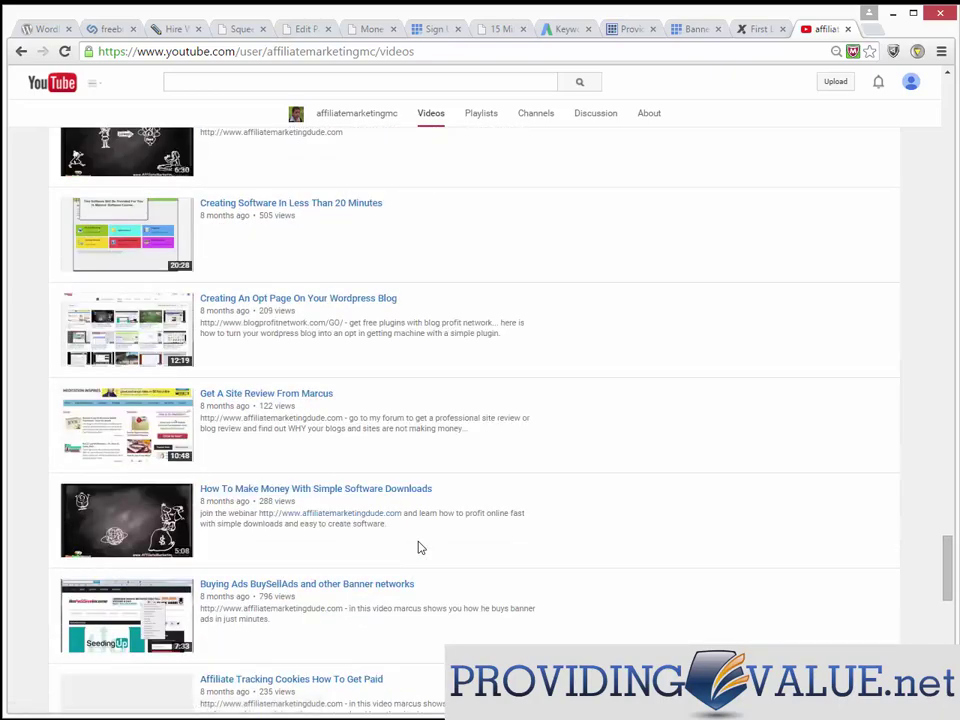
{"action": "scroll", "coordinate": [420, 547], "scroll_direction": "down", "scroll_amount": 6}
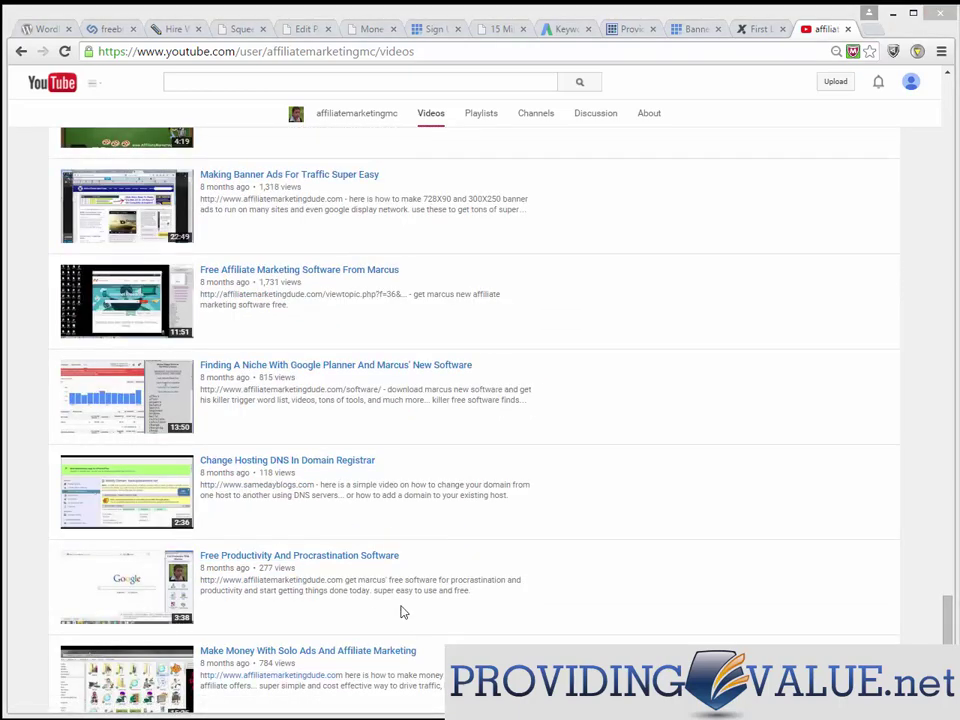
- Open the video on finding a niche with Google Planner and pause its playback
{"action": "left_click", "coordinate": [319, 375]}
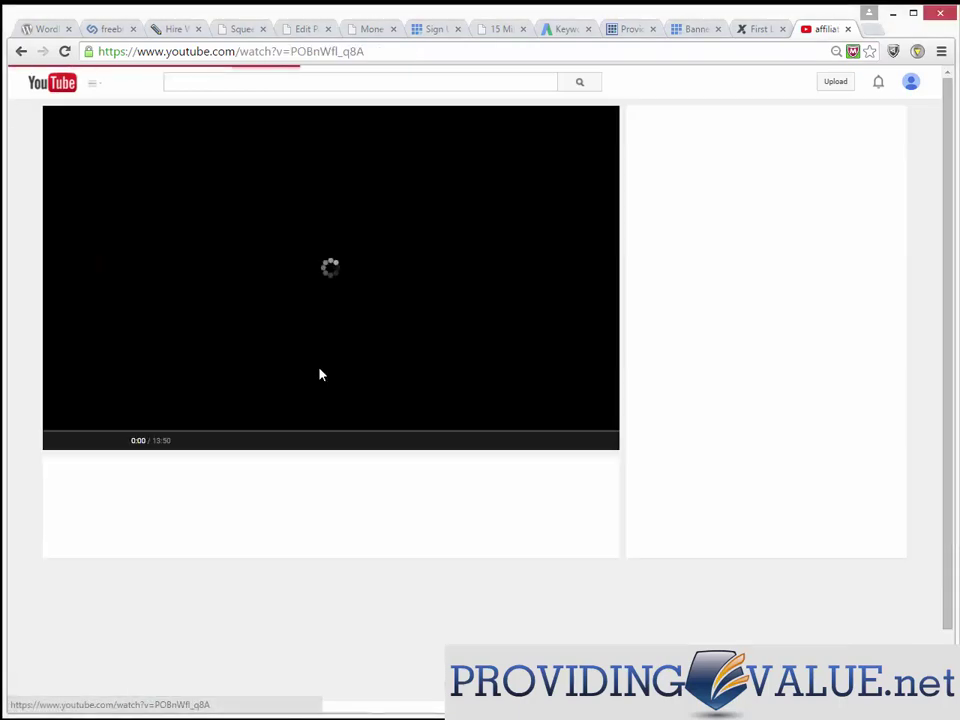
{"action": "left_click", "coordinate": [62, 442]}
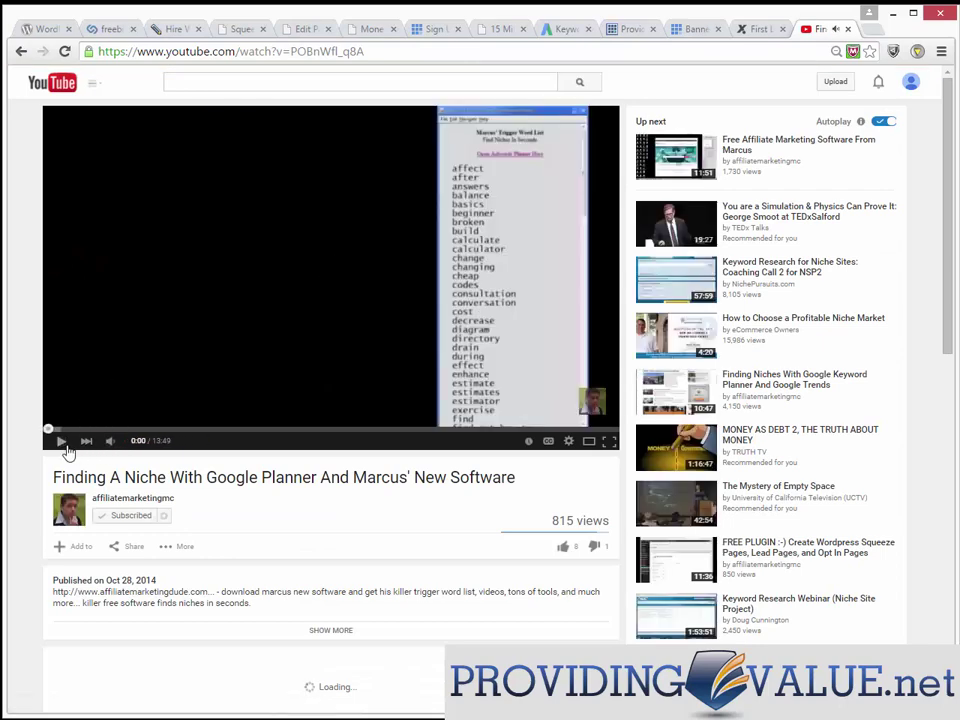
{"action": "scroll", "coordinate": [381, 566], "scroll_direction": "down", "scroll_amount": 3}
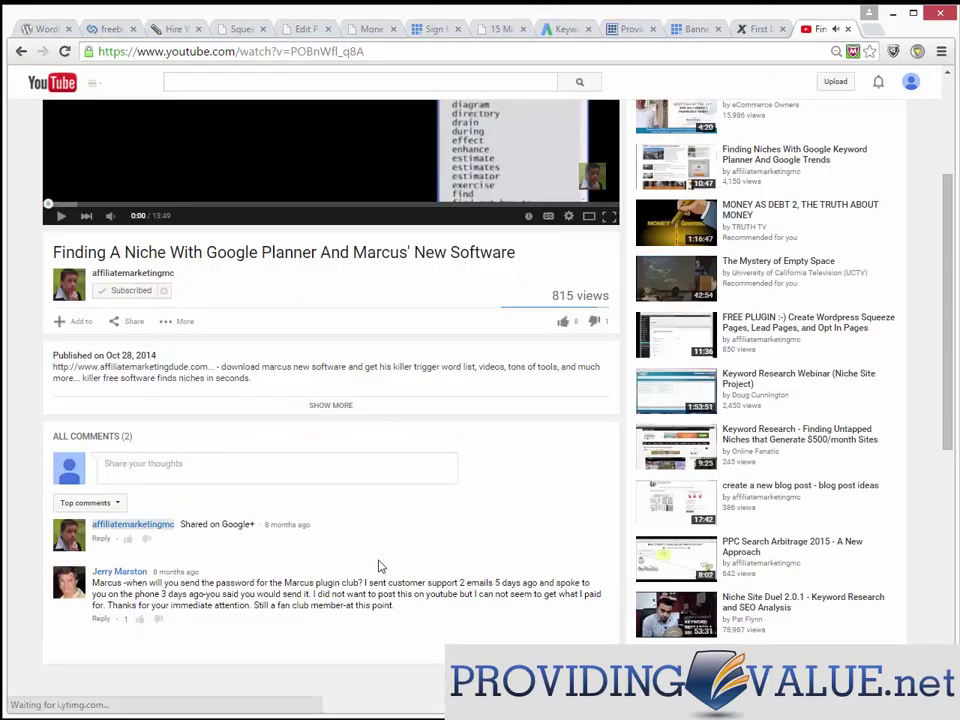
{"action": "scroll", "coordinate": [381, 566], "scroll_direction": "up", "scroll_amount": 2}
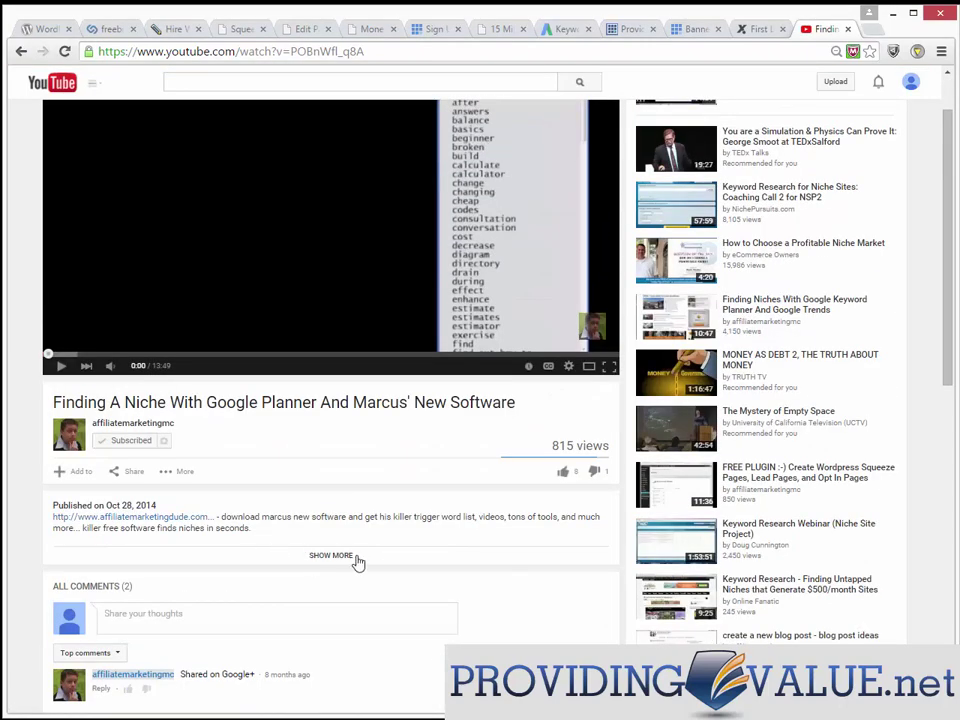
- Show the video's embed options, set a custom width of 650, and copy the resulting iframe embed code
{"action": "left_click", "coordinate": [129, 474]}
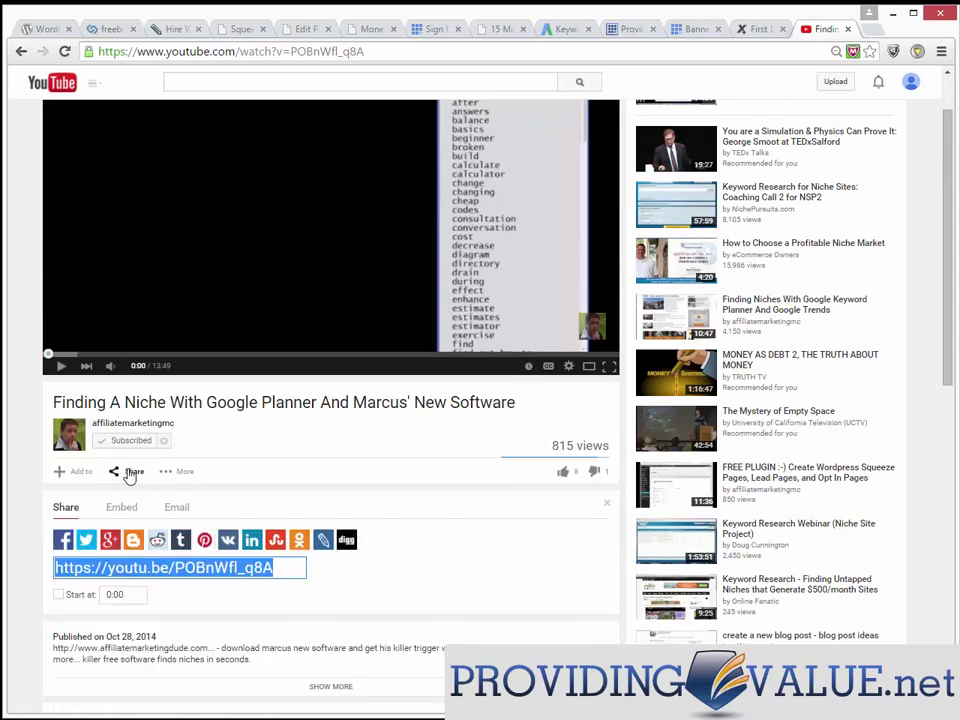
{"action": "left_click", "coordinate": [117, 516]}
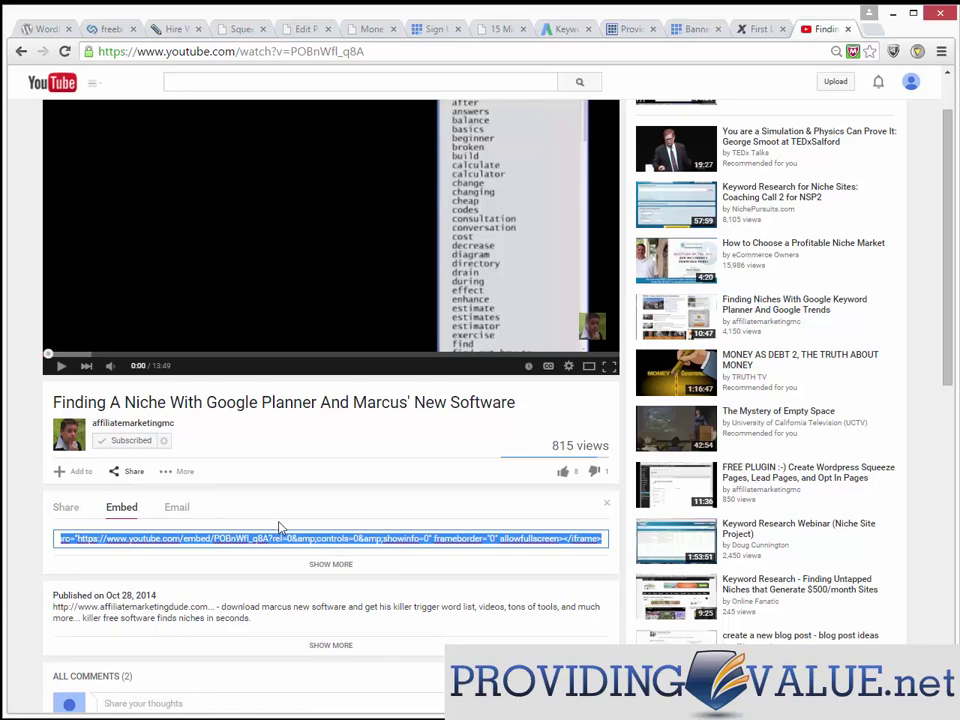
{"action": "left_click", "coordinate": [322, 563]}
{"action": "scroll", "coordinate": [321, 572], "scroll_direction": "down", "scroll_amount": 3}
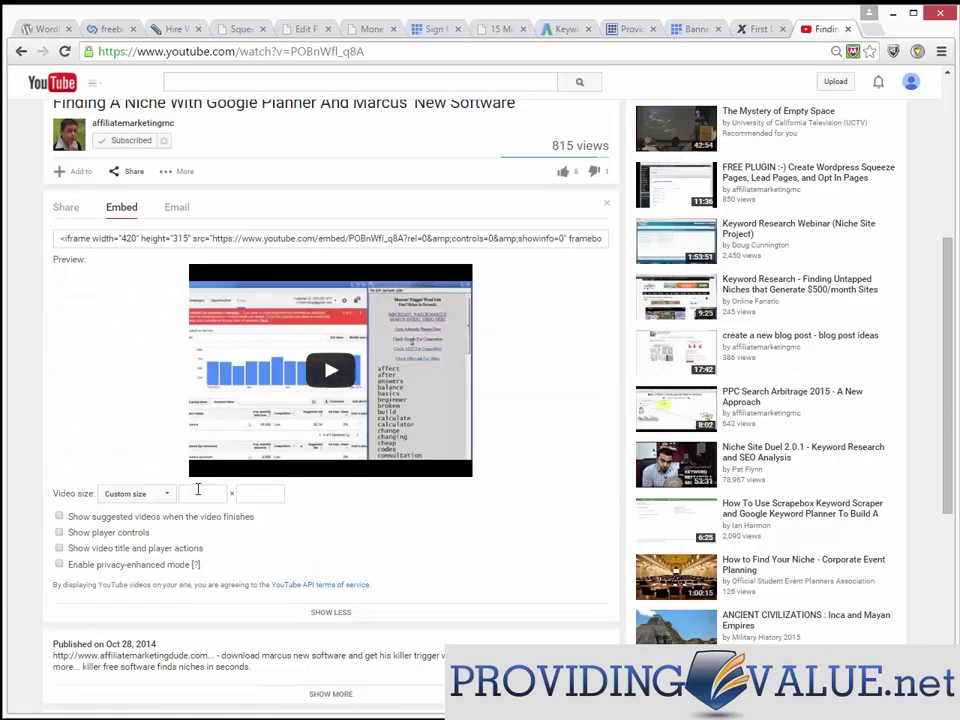
{"action": "left_click", "coordinate": [196, 493]}
{"action": "type", "text": "650"}
{"action": "key", "text": "Tab"}
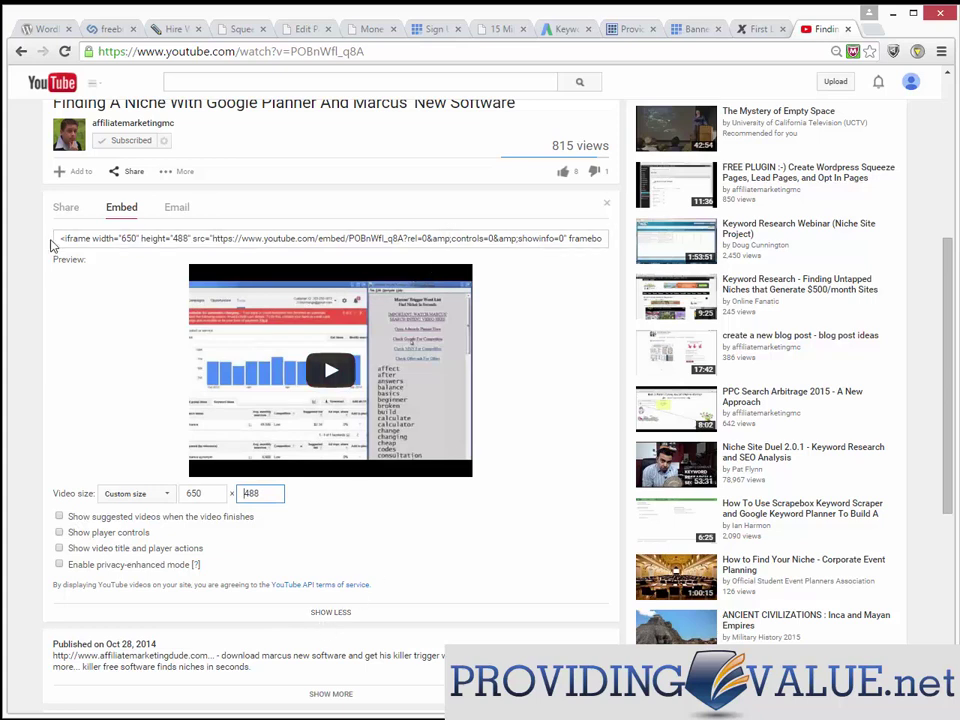
{"action": "left_click_drag", "start_coordinate": [59, 237], "coordinate": [740, 243]}
{"action": "key", "text": "ctrl+c"}
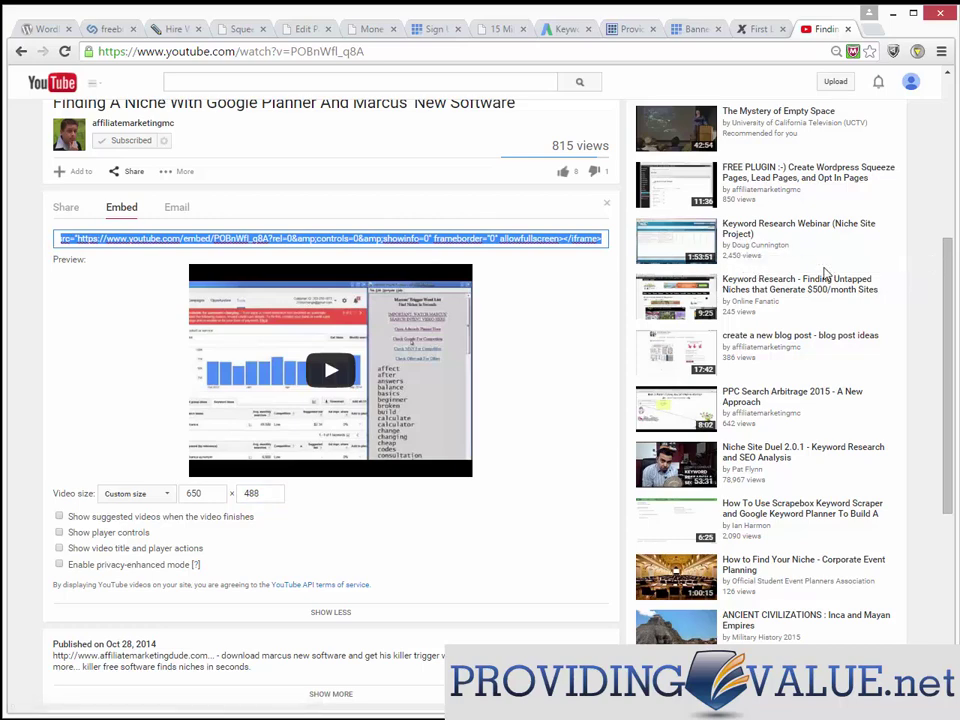
- Return to the page editor and complete the line "Here is a video explaining the process of niche finding:" below the Google Keyword Planner sentence
{"action": "left_click", "coordinate": [373, 31]}
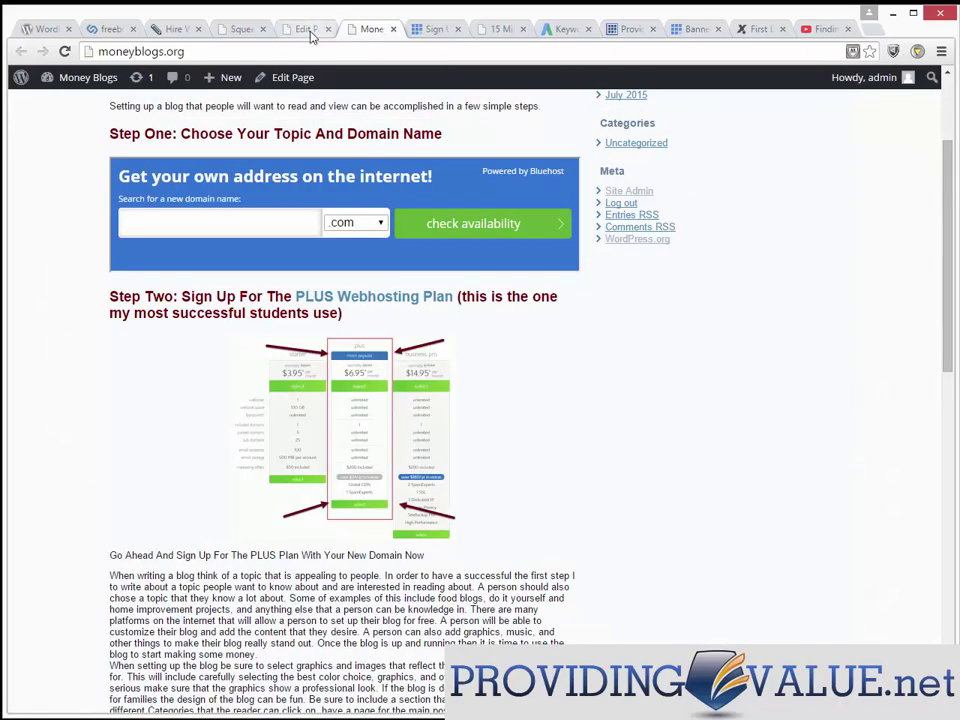
{"action": "left_click", "coordinate": [305, 30]}
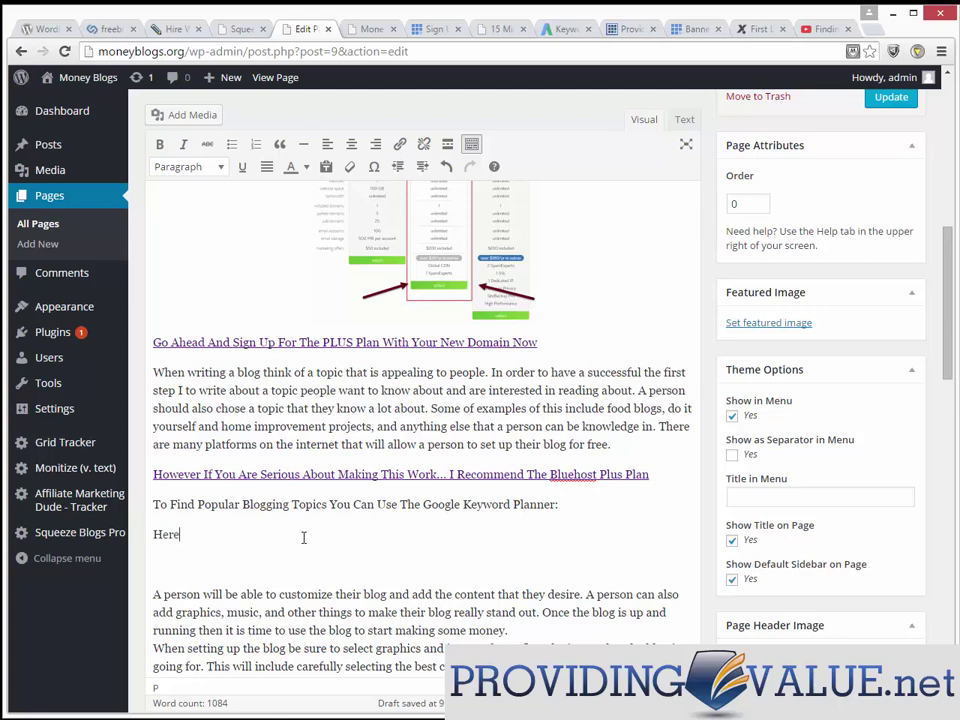
{"action": "type", "text": "video e"}
{"action": "type", "text": " Eplaining"}
{"action": "type", "text": "ing the process of"}
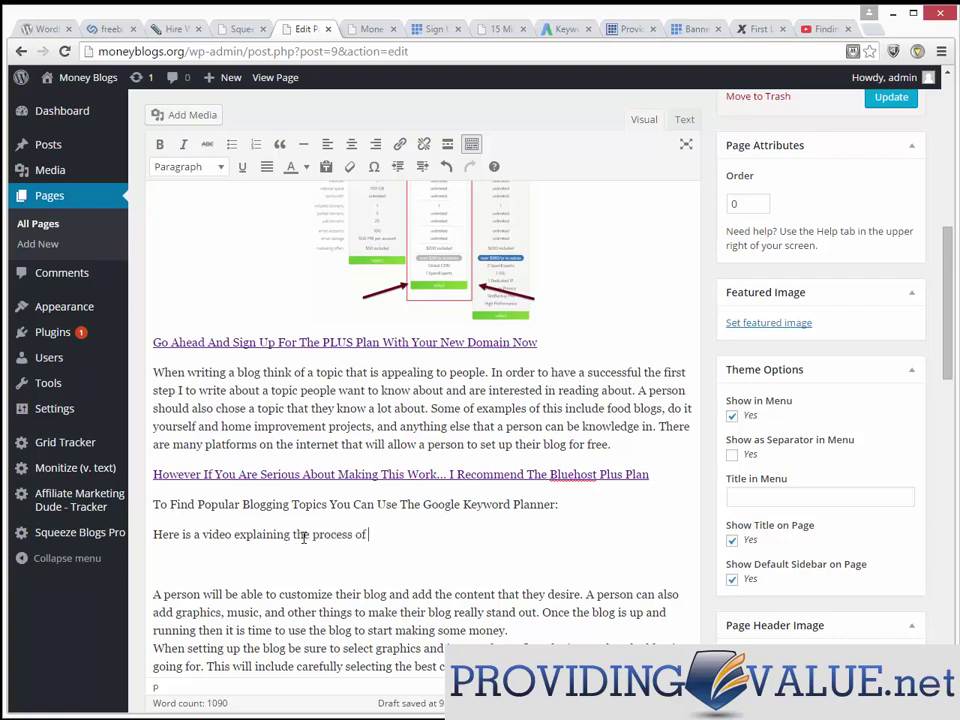
{"action": "type", "text": " niche finding:"}
- Embed the copied YouTube iframe code below the niche-finding line as raw HTML, and return to the visual view
{"action": "key", "text": "Return"}
{"action": "key", "text": "ctrl+v"}
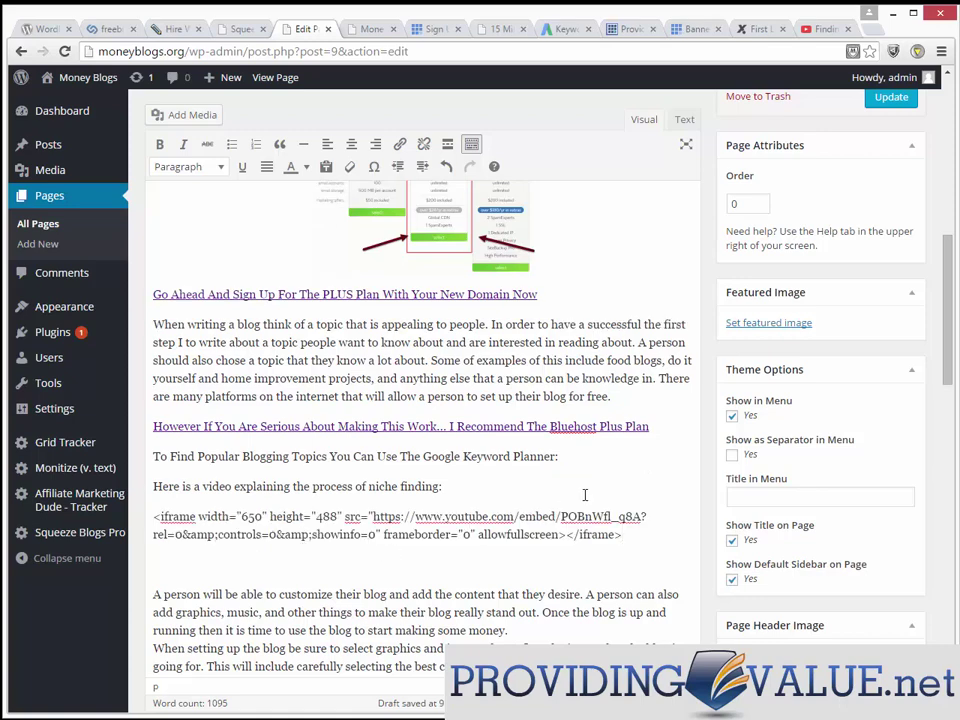
{"action": "left_click", "coordinate": [683, 120]}
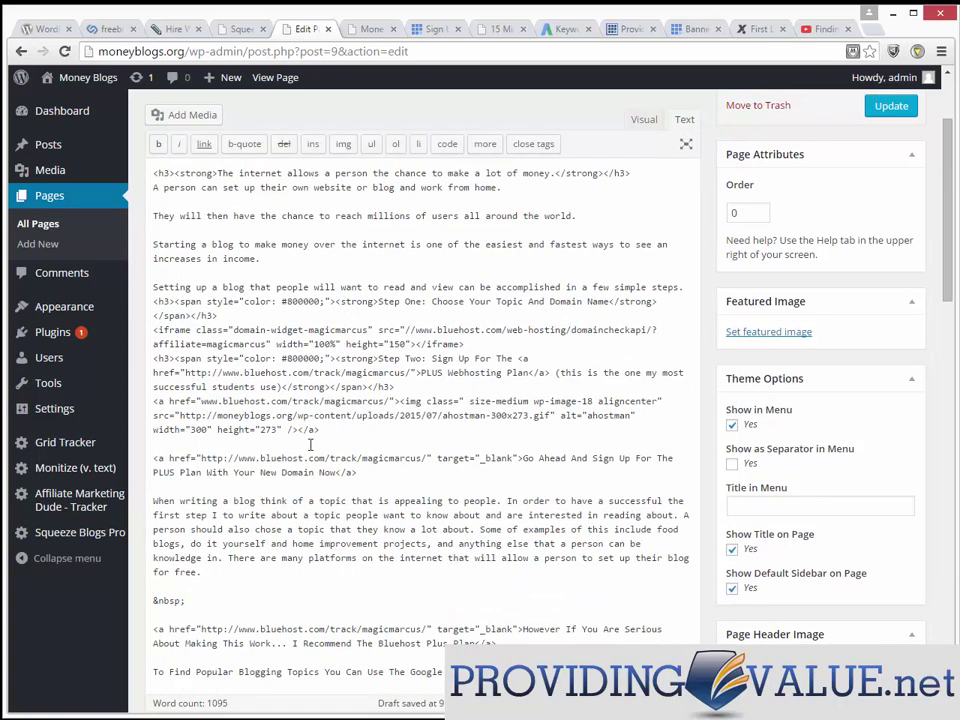
{"action": "scroll", "coordinate": [385, 557], "scroll_direction": "down", "scroll_amount": 2}
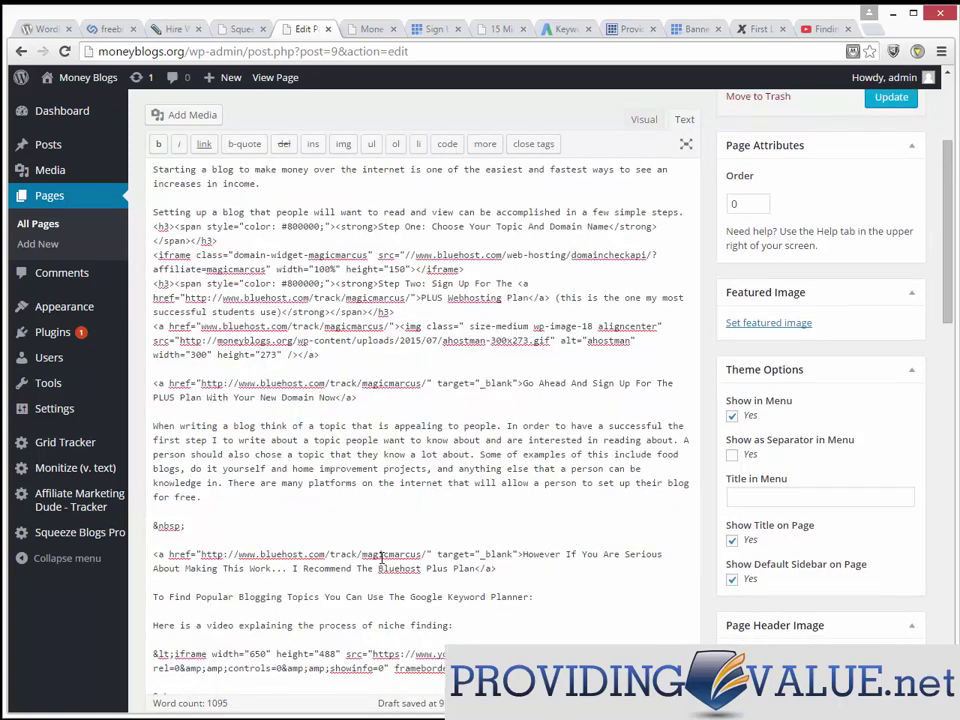
{"action": "scroll", "coordinate": [380, 557], "scroll_direction": "down", "scroll_amount": 2}
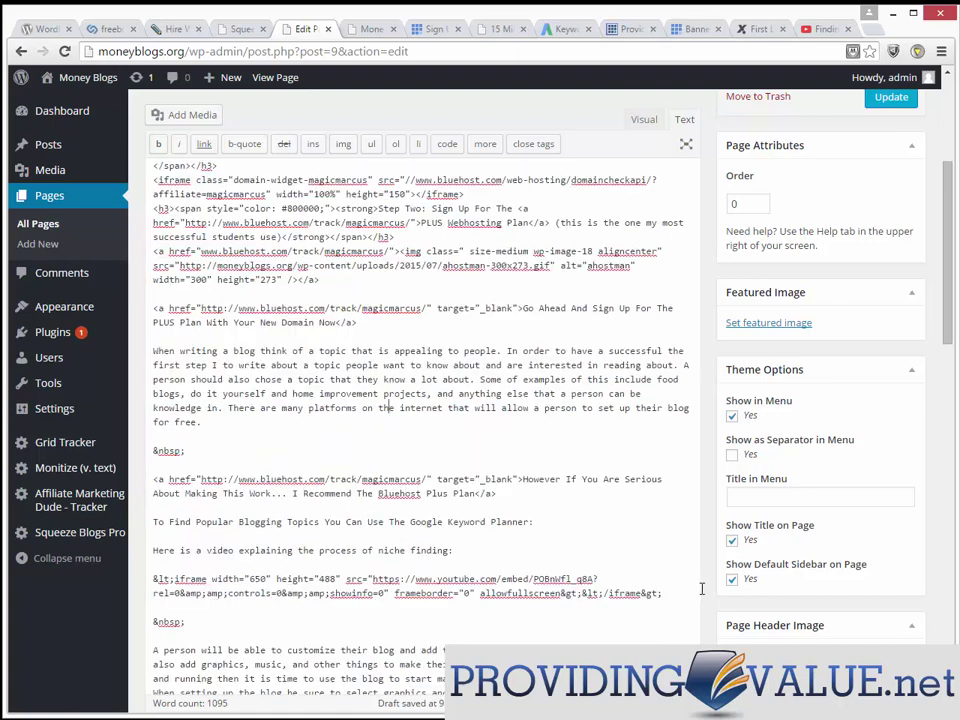
{"action": "left_click_drag", "start_coordinate": [655, 594], "coordinate": [153, 579]}
{"action": "key", "text": "ctrl+v"}
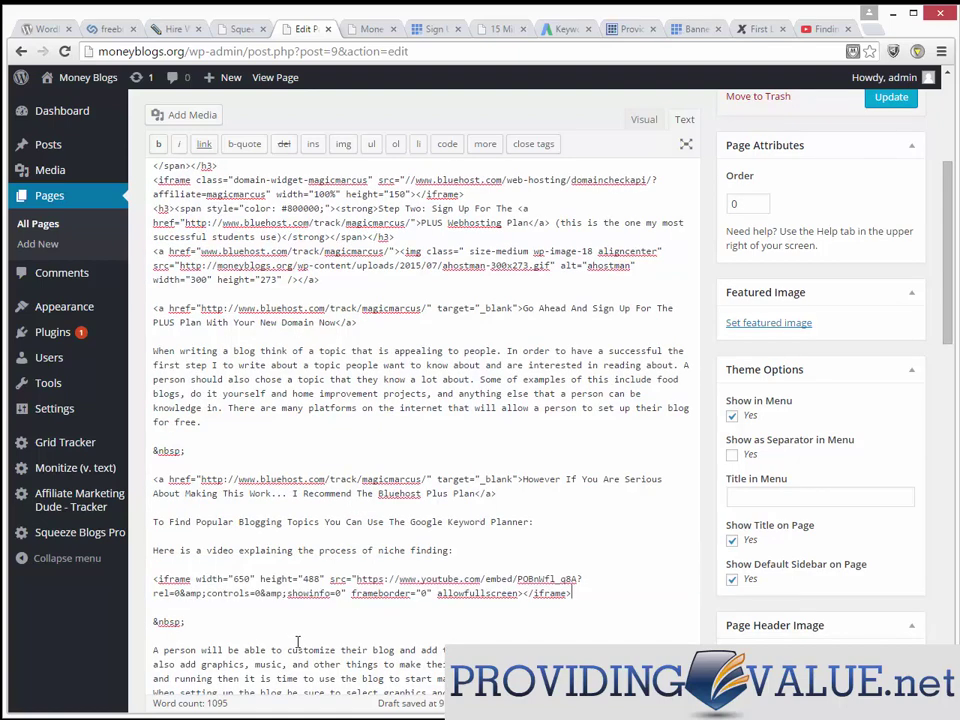
{"action": "left_click", "coordinate": [645, 121]}
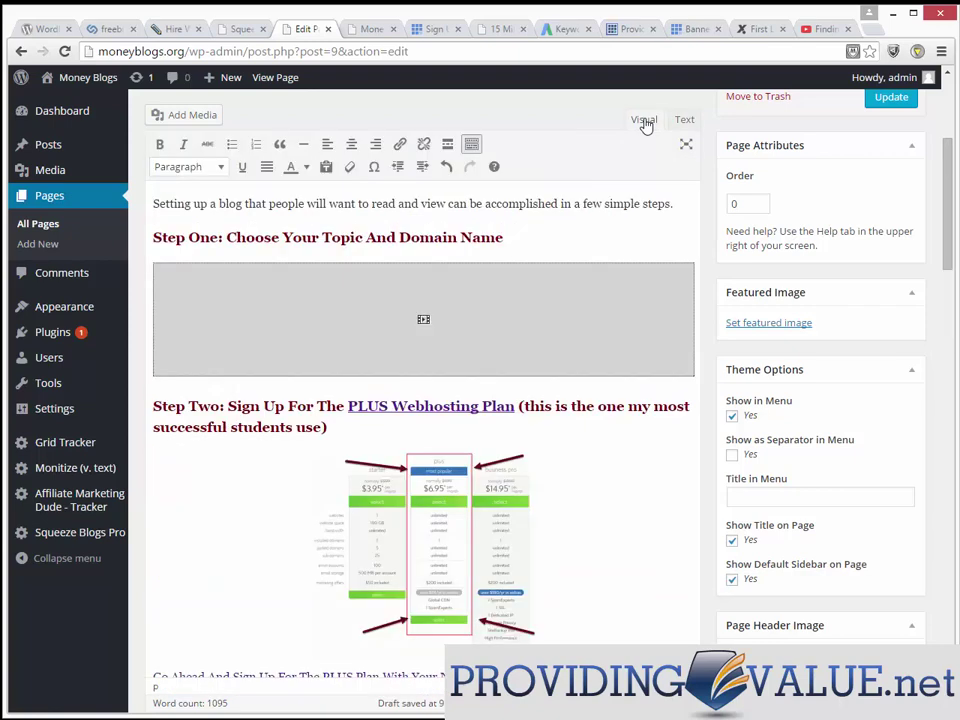
- Add the line "Click Here To Download Marcus' Toolbar" directly below the embedded video
{"action": "scroll", "coordinate": [710, 200], "scroll_direction": "down", "scroll_amount": 10}
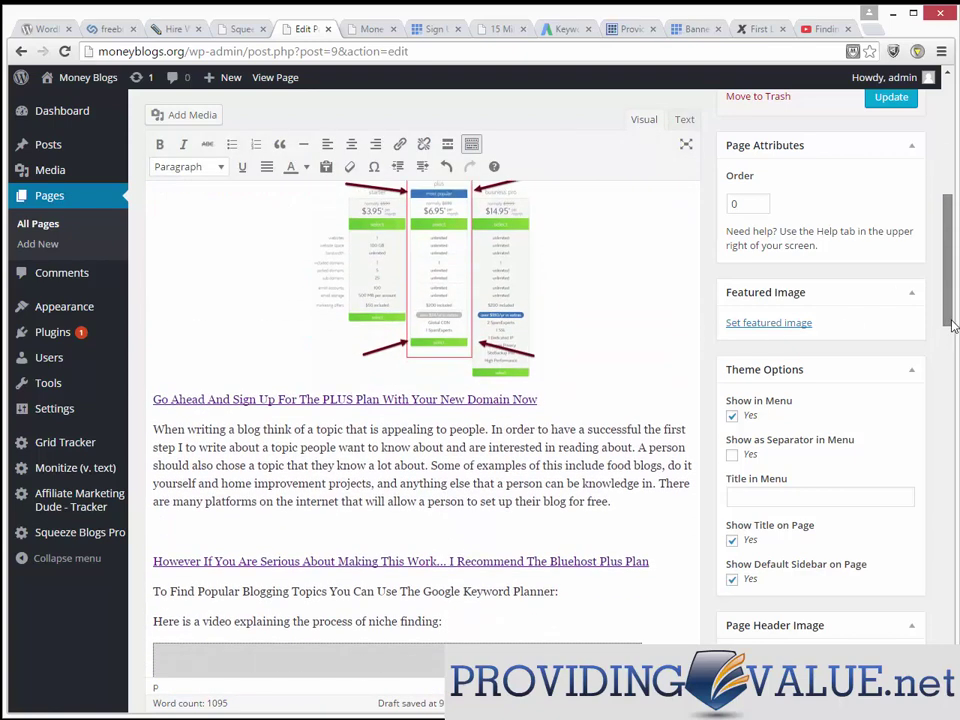
{"action": "left_click", "coordinate": [573, 590]}
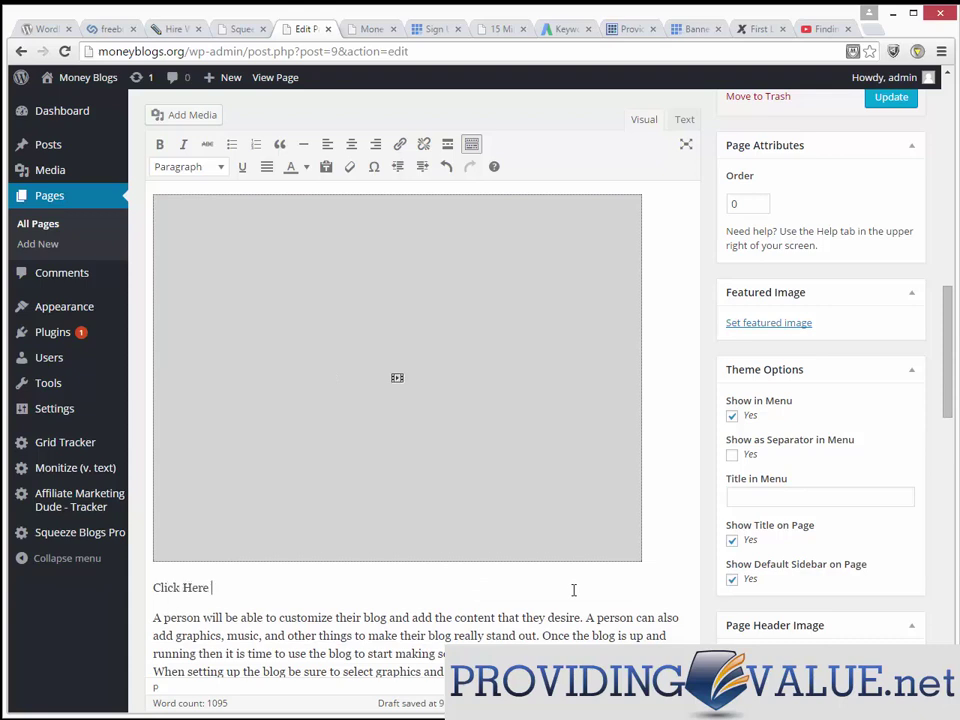
{"action": "type", "text": "Click Here To Download Marcus' Toolbar"}
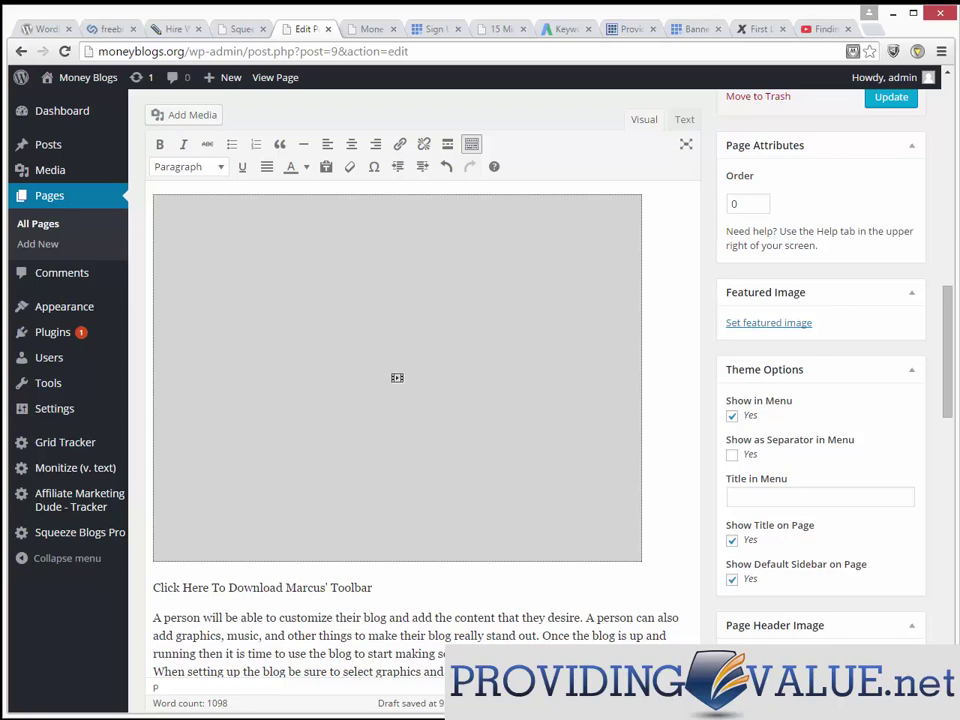
{"action": "key", "text": "ctrl+t"}
{"action": "left_click_drag", "start_coordinate": [388, 591], "coordinate": [151, 587]}
{"action": "left_click", "coordinate": [400, 144]}
{"action": "type", "text": "http://affiliatemarketingdude.com/browser.htm"}
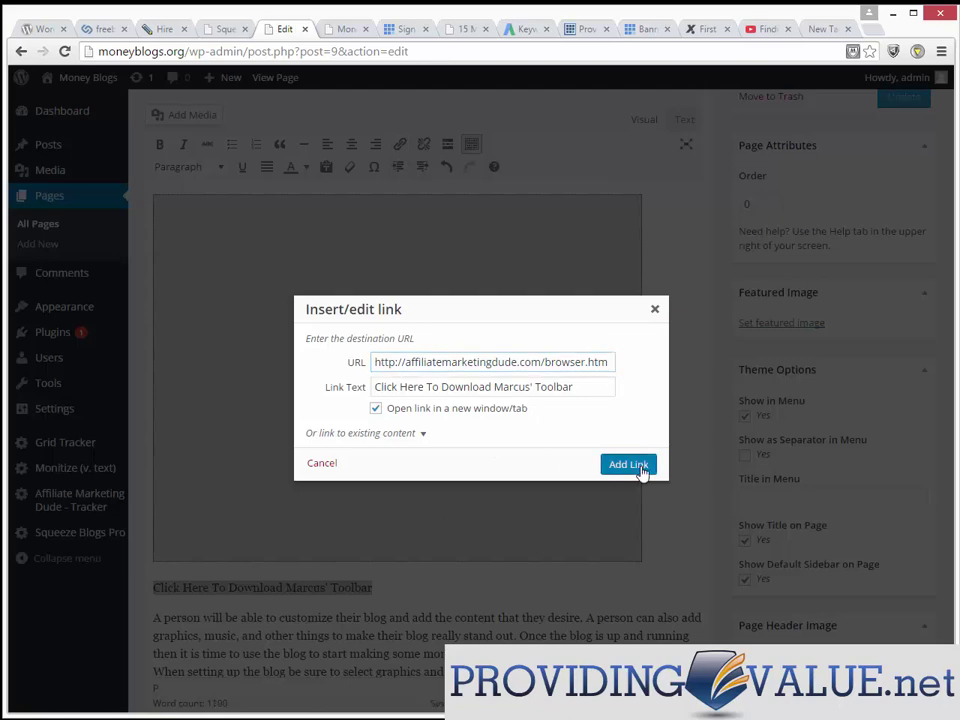
{"action": "left_click", "coordinate": [634, 469]}
- Format the toolbar download link as a centered Heading 2 in blue text
{"action": "triple_click", "coordinate": [298, 592]}
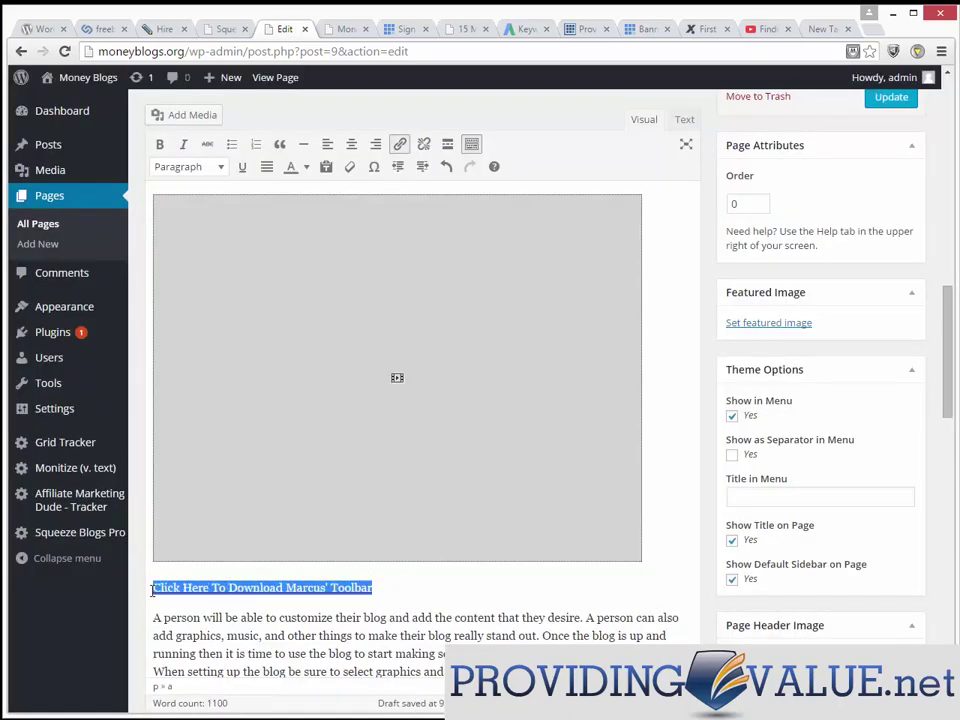
{"action": "left_click", "coordinate": [351, 144]}
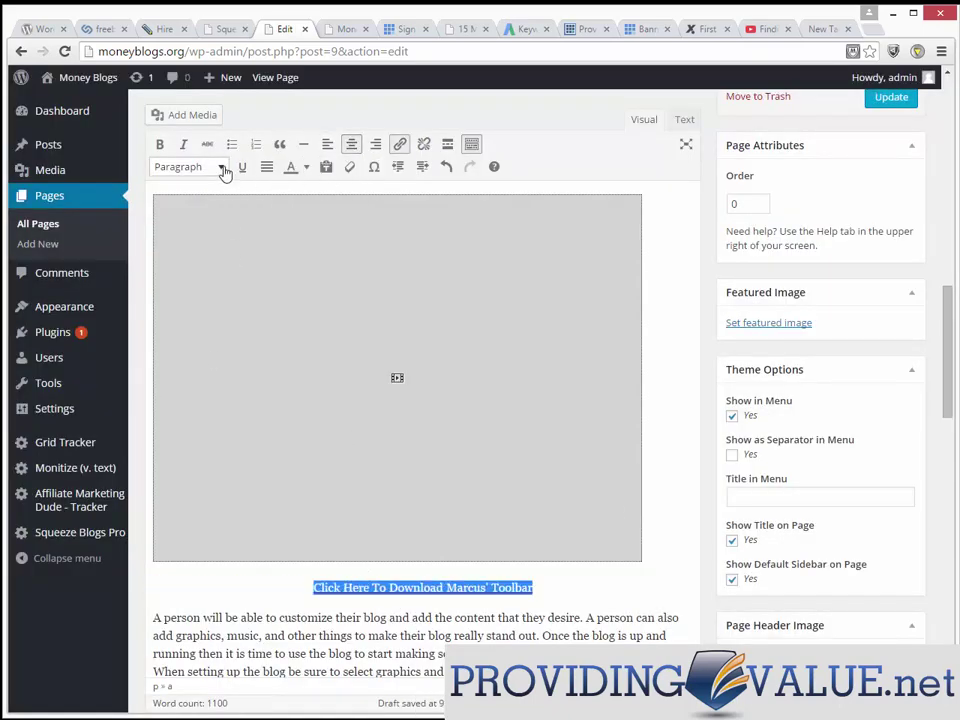
{"action": "left_click", "coordinate": [215, 167]}
{"action": "left_click", "coordinate": [208, 257]}
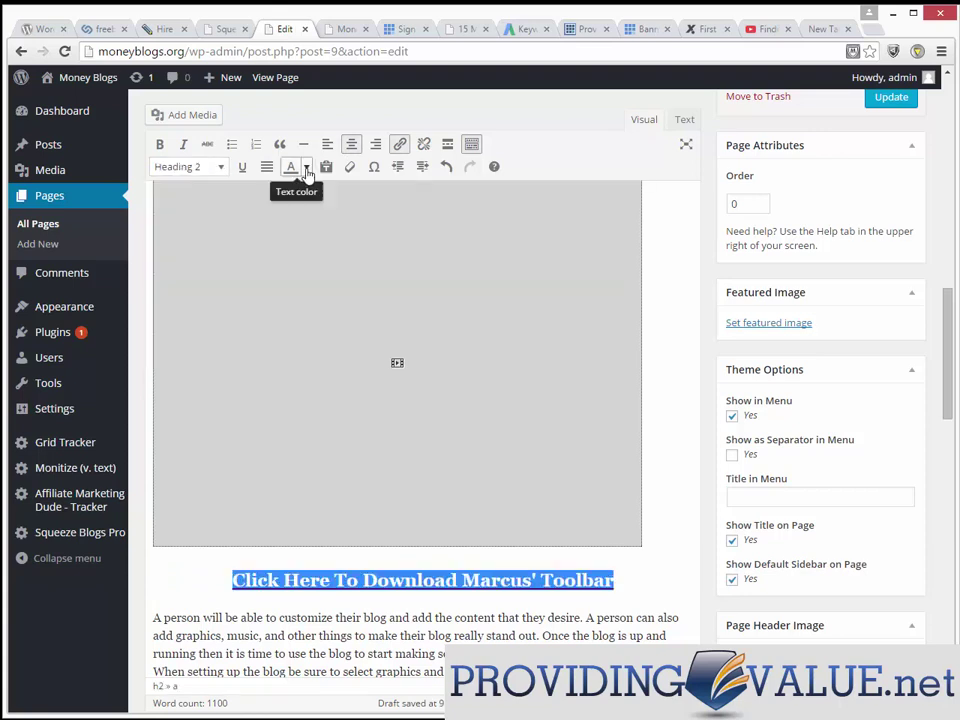
{"action": "left_click", "coordinate": [306, 166]}
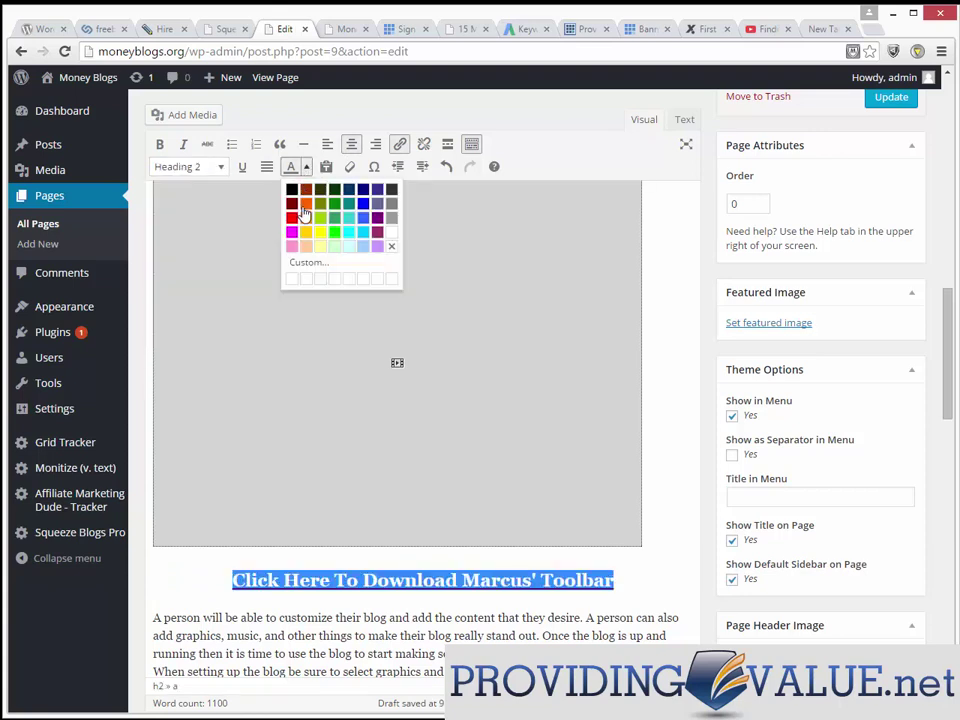
{"action": "left_click", "coordinate": [363, 190]}
{"action": "left_click", "coordinate": [638, 581]}
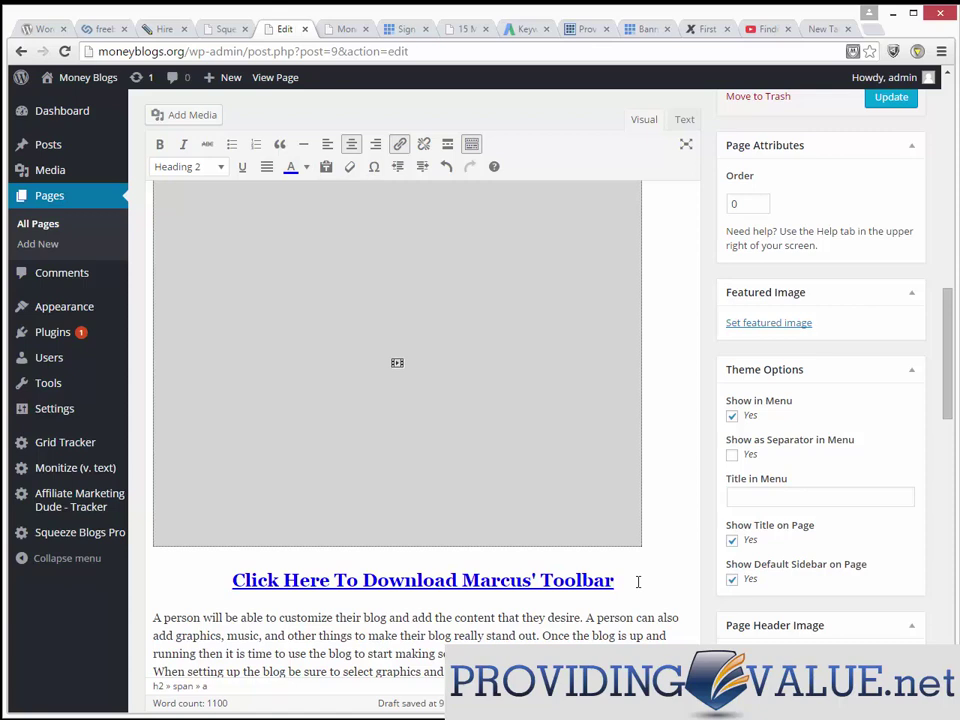
- Center the embedded video and update the page
{"action": "left_click", "coordinate": [510, 493]}
{"action": "left_click", "coordinate": [351, 144]}
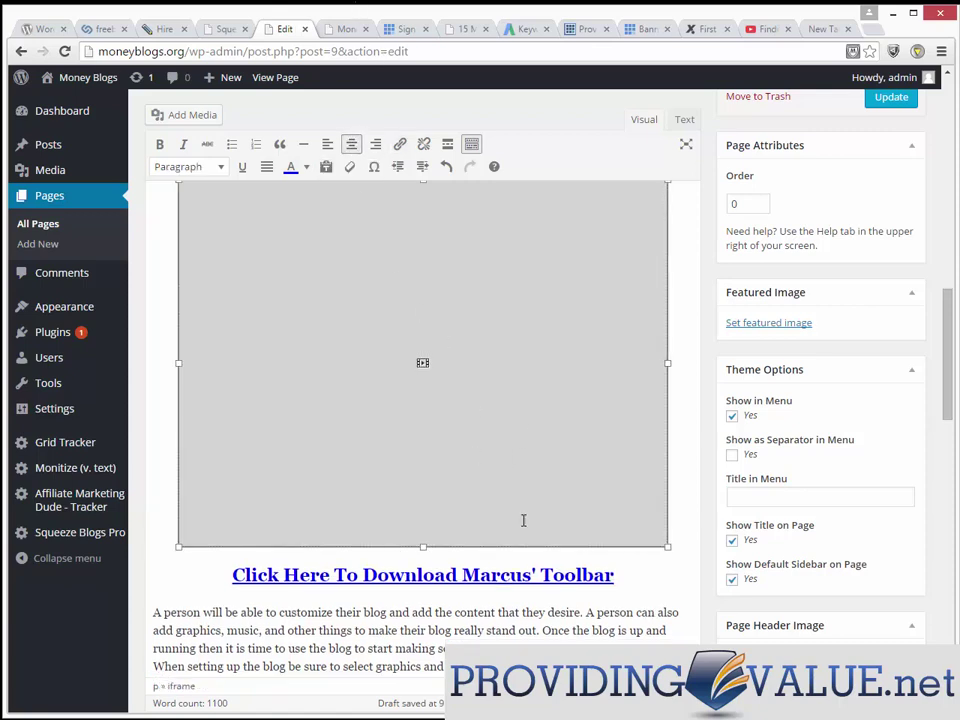
{"action": "left_click", "coordinate": [889, 100]}
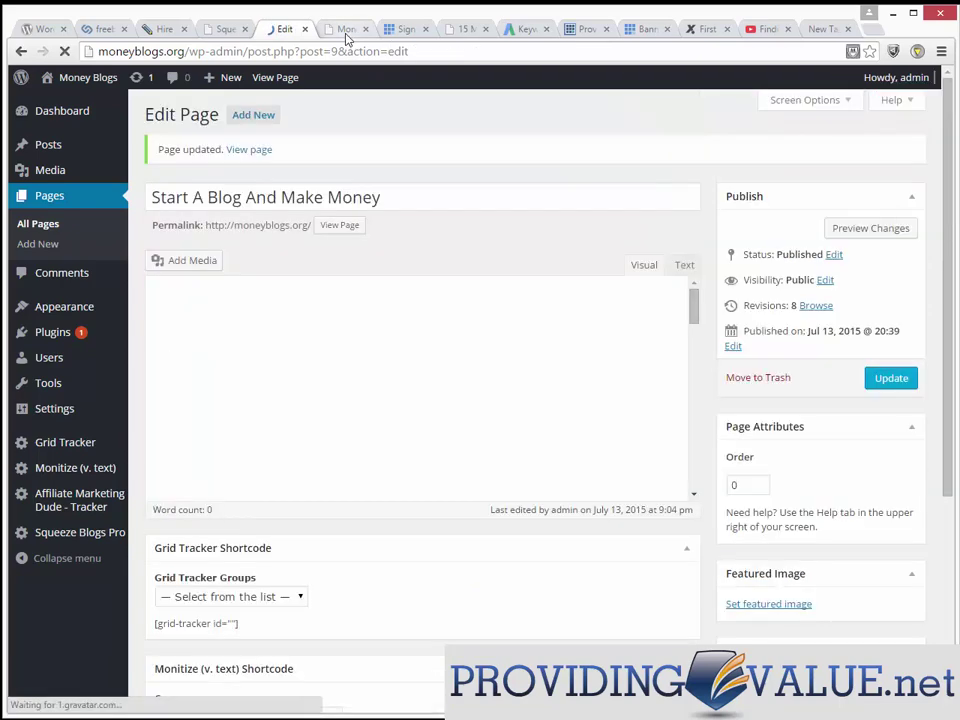
- Reload the live moneyblogs.org page and review the new links, embedded video and toolbar download heading
{"action": "left_click", "coordinate": [345, 29]}
{"action": "right_click", "coordinate": [765, 338]}
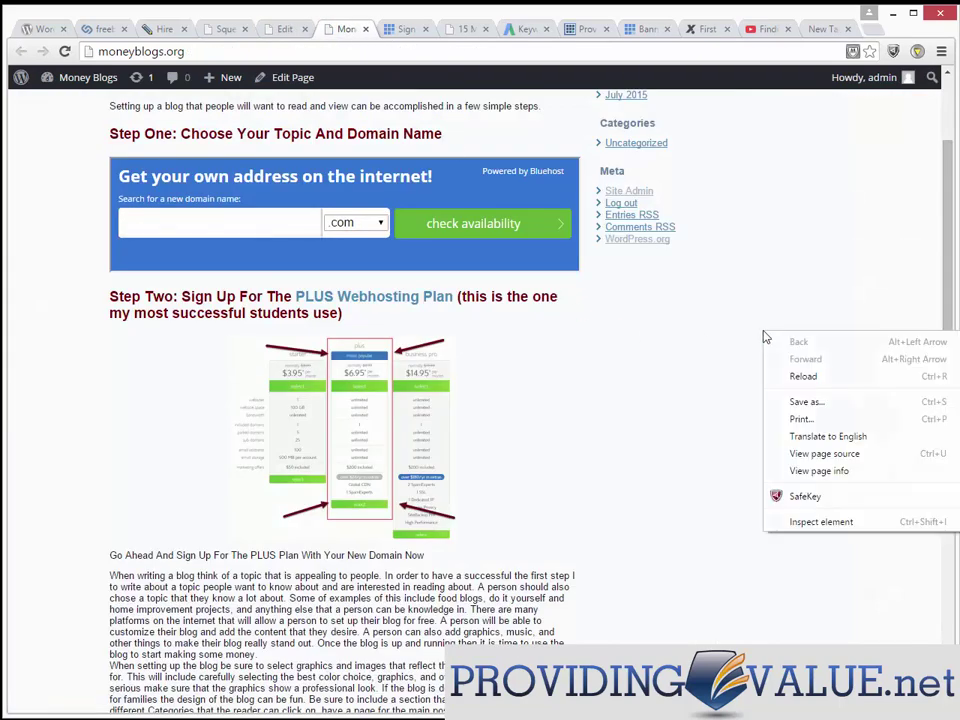
{"action": "left_click", "coordinate": [800, 376]}
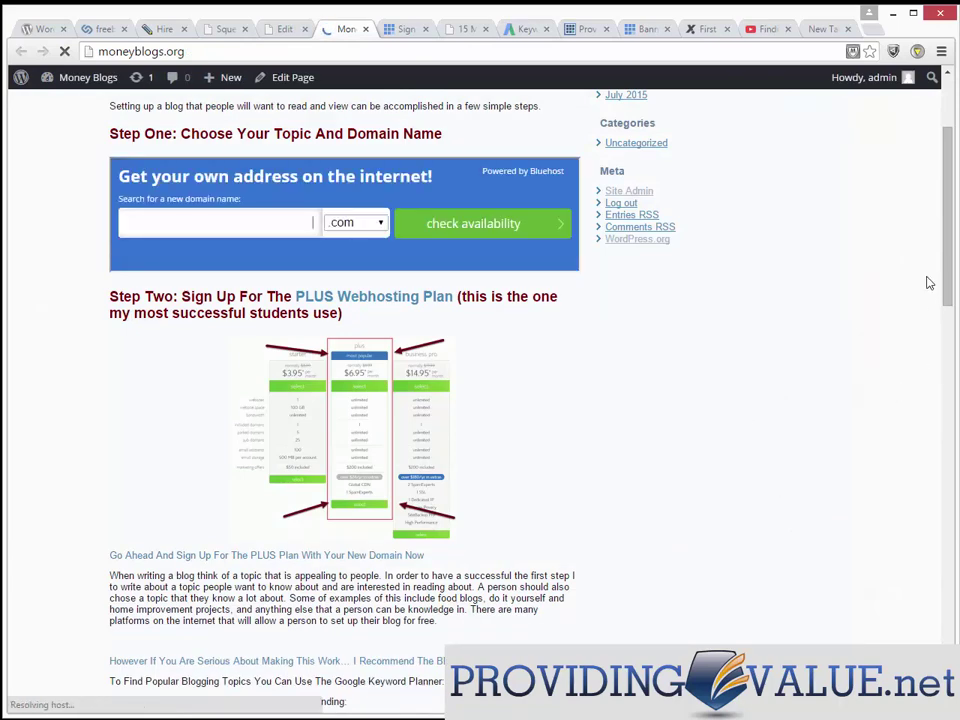
{"action": "scroll", "coordinate": [342, 190], "scroll_direction": "up", "scroll_amount": 3}
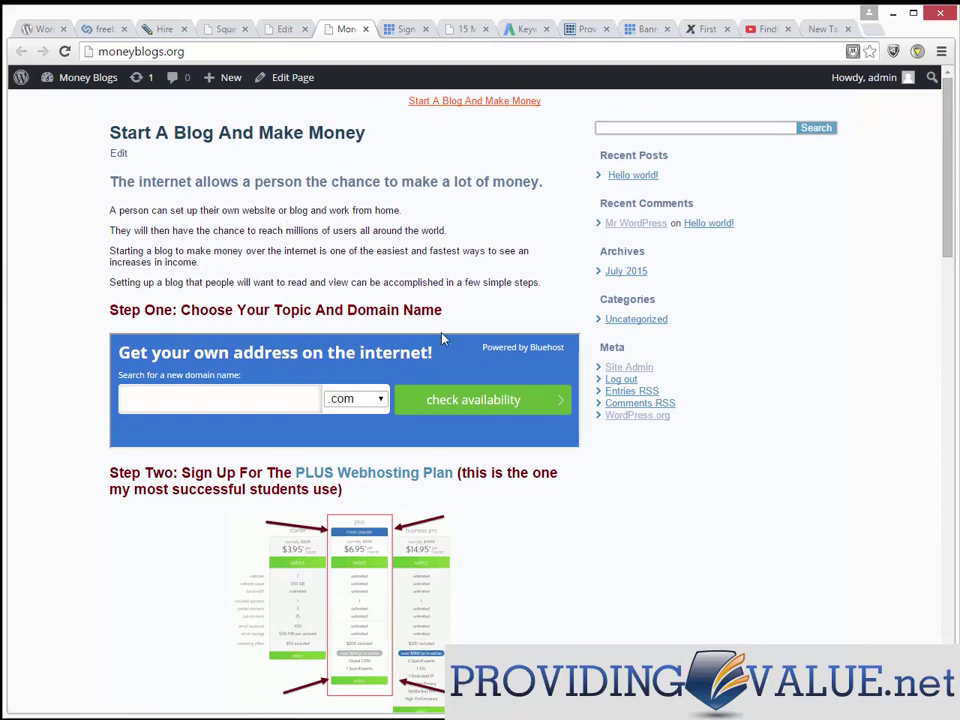
{"action": "scroll", "coordinate": [371, 354], "scroll_direction": "down", "scroll_amount": 1}
{"action": "scroll", "coordinate": [371, 491], "scroll_direction": "down", "scroll_amount": 3}
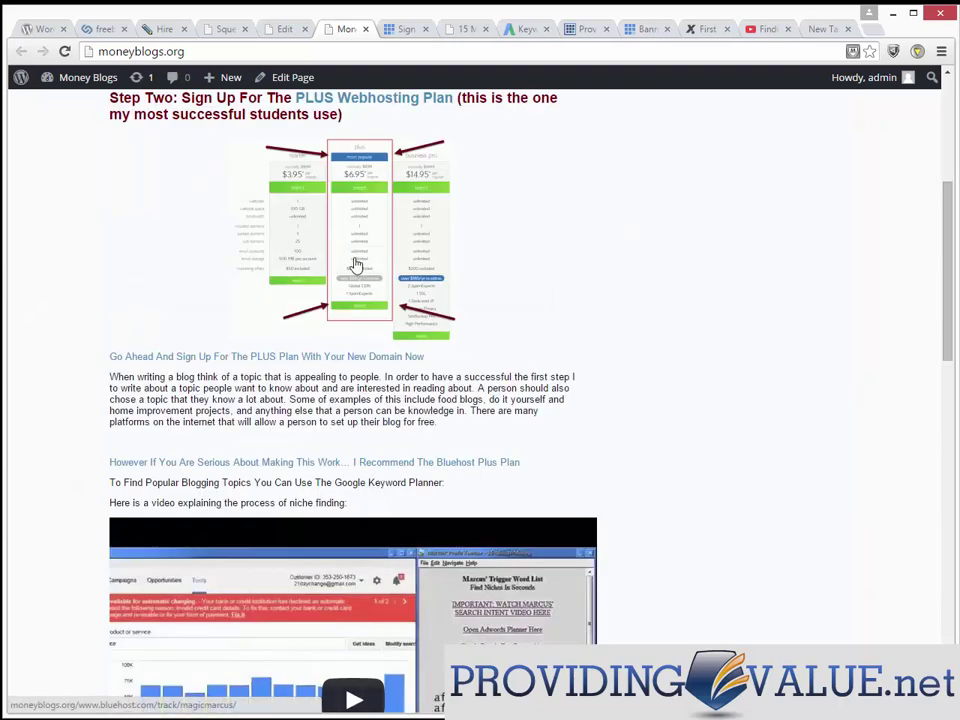
{"action": "scroll", "coordinate": [366, 279], "scroll_direction": "down", "scroll_amount": 2}
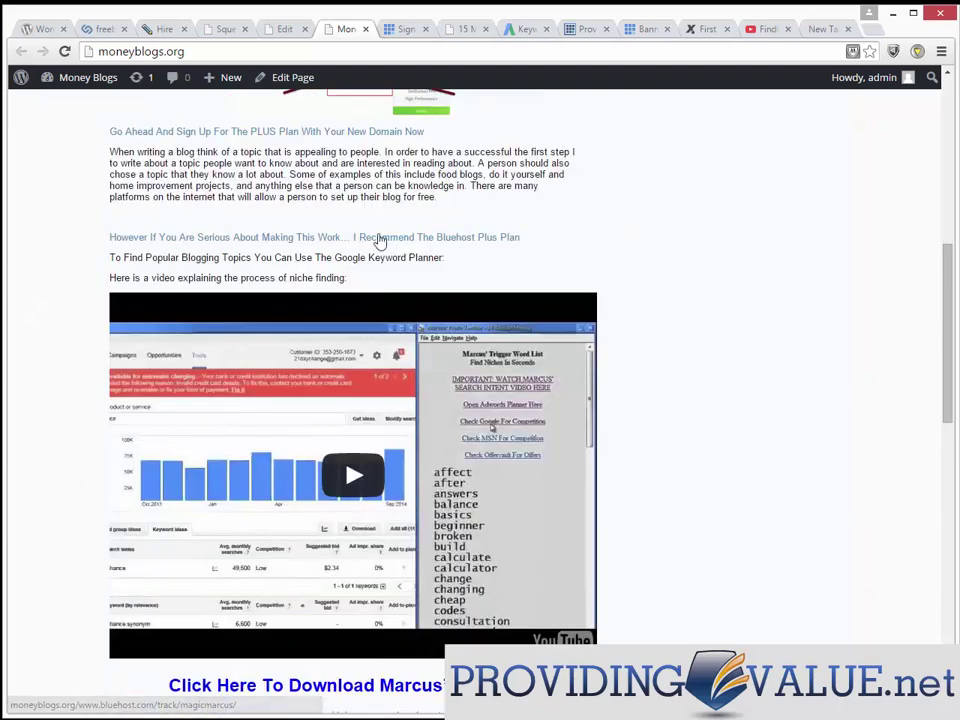
{"action": "scroll", "coordinate": [495, 450], "scroll_direction": "down", "scroll_amount": 1}
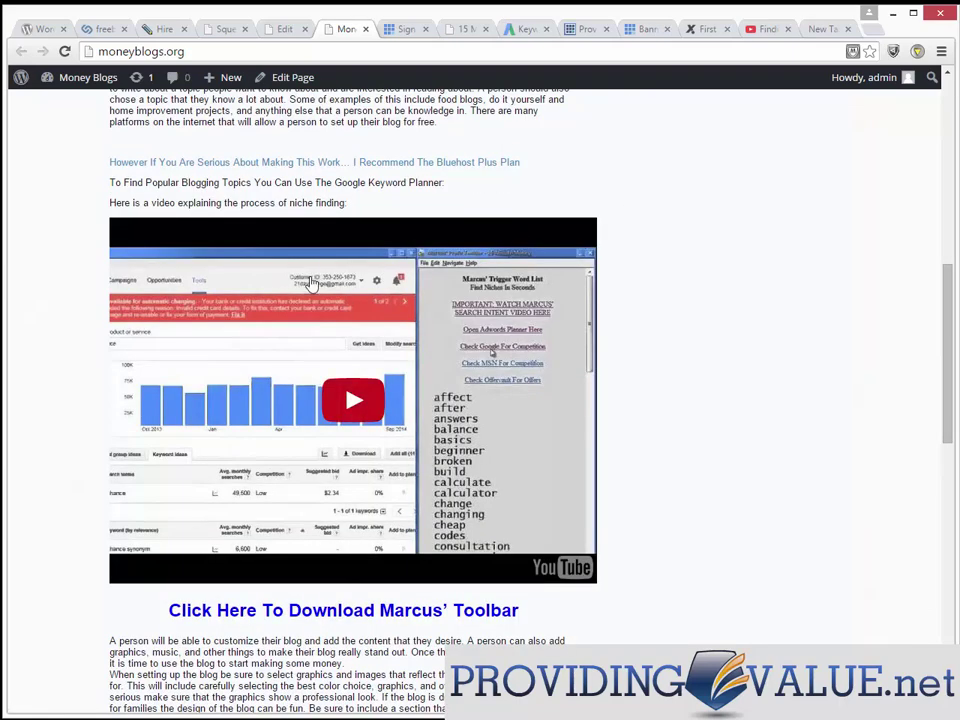
{"action": "scroll", "coordinate": [442, 395], "scroll_direction": "down", "scroll_amount": 1}
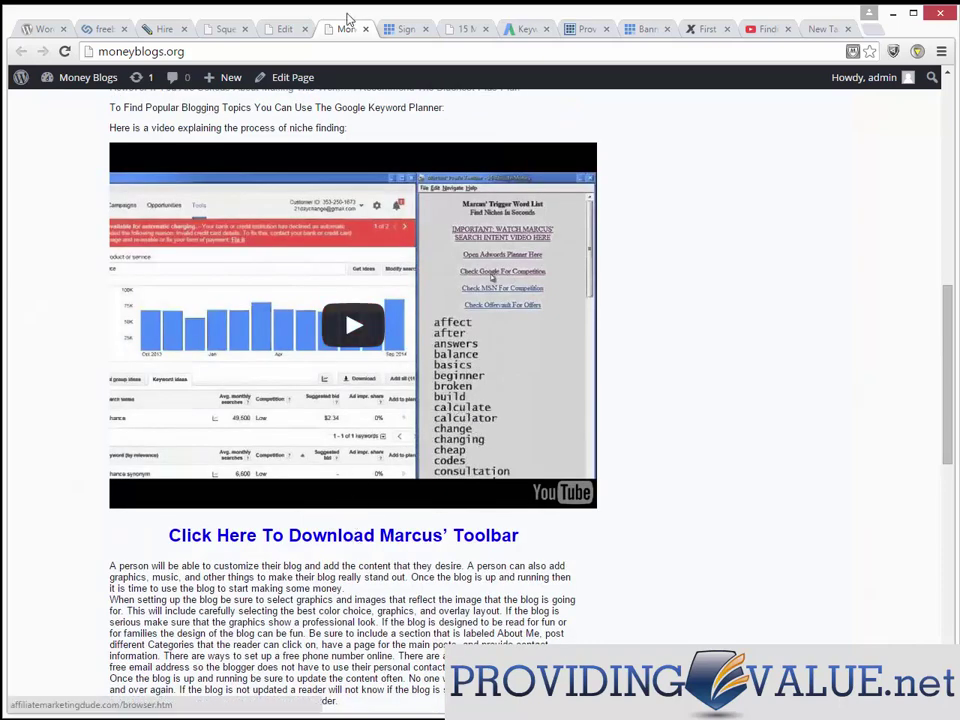
- In the page editor, split the paragraph below the toolbar link after "add the content that they desire."
{"action": "left_click", "coordinate": [282, 28]}
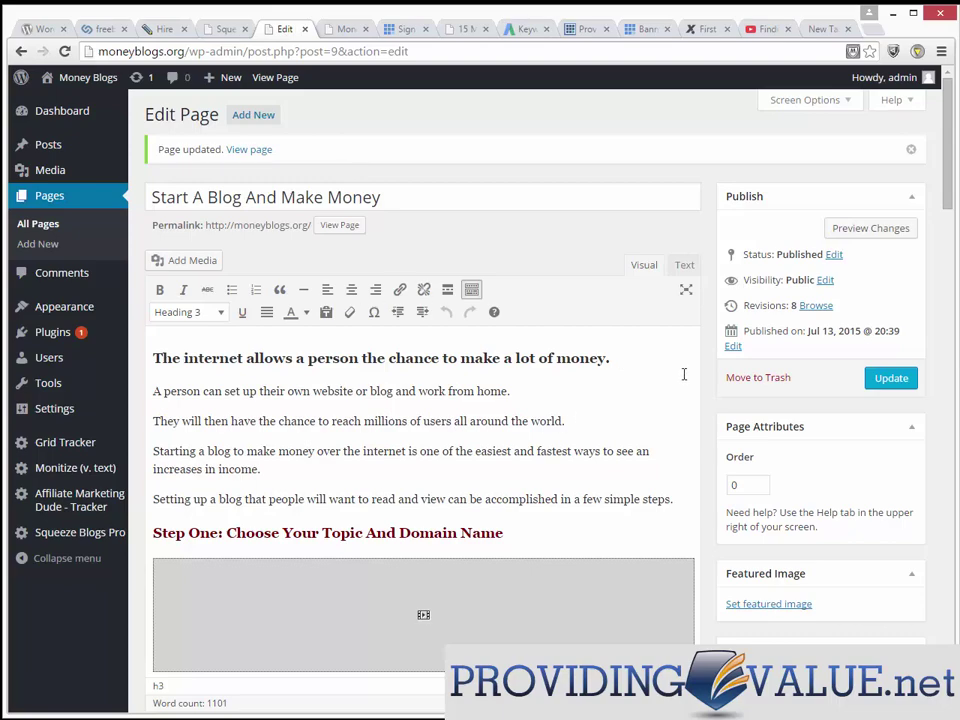
{"action": "left_click_drag", "start_coordinate": [946, 195], "coordinate": [955, 323]}
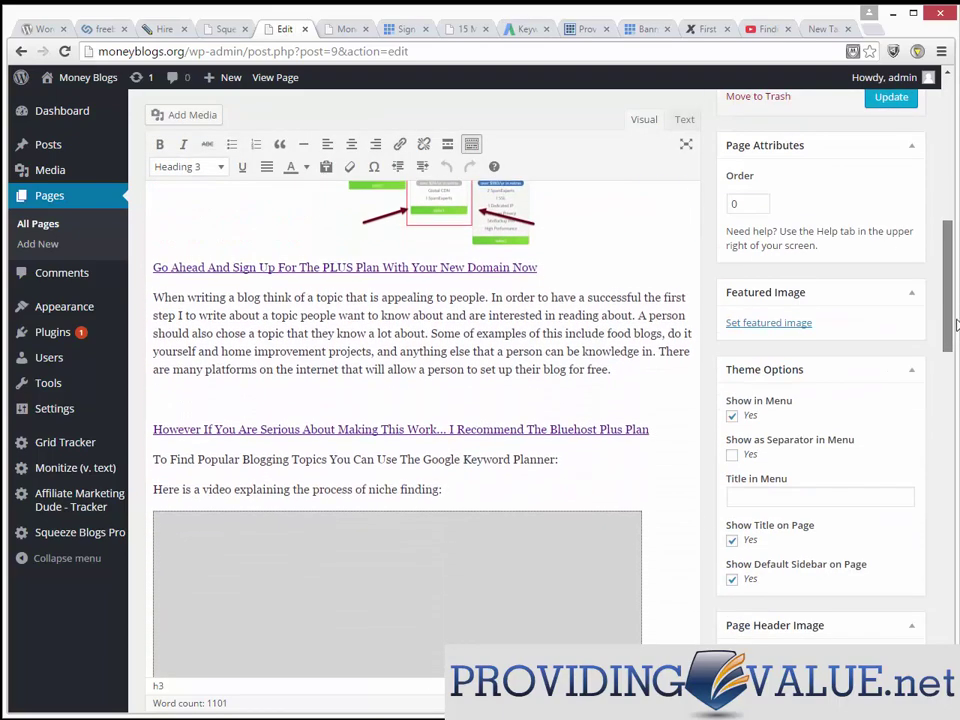
{"action": "scroll", "coordinate": [528, 516], "scroll_direction": "down", "scroll_amount": 5}
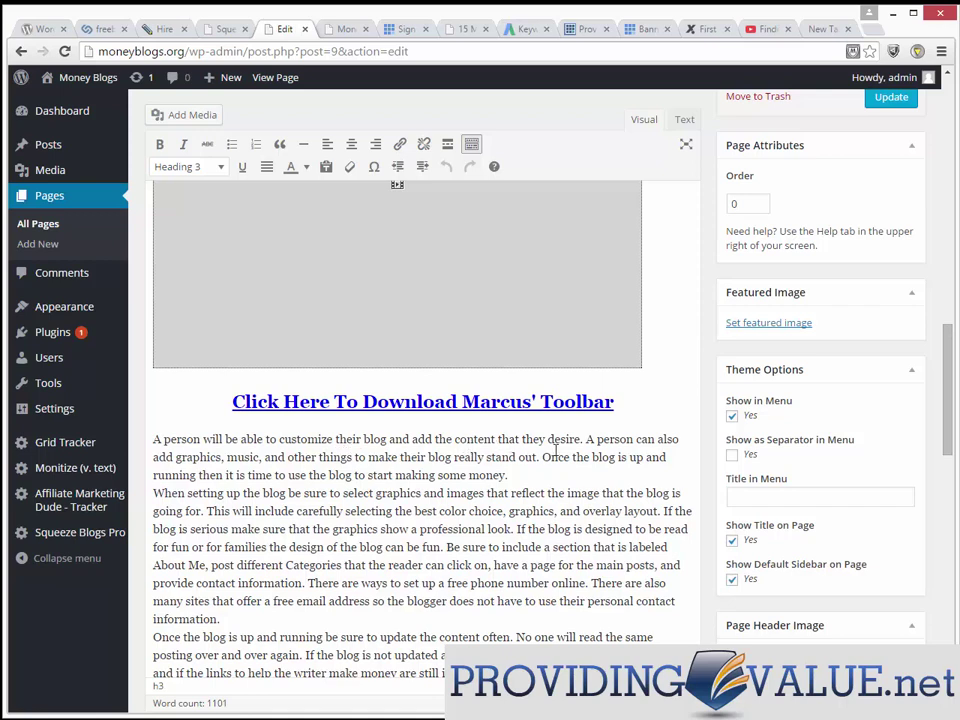
{"action": "left_click", "coordinate": [586, 441]}
{"action": "key", "text": "Return"}
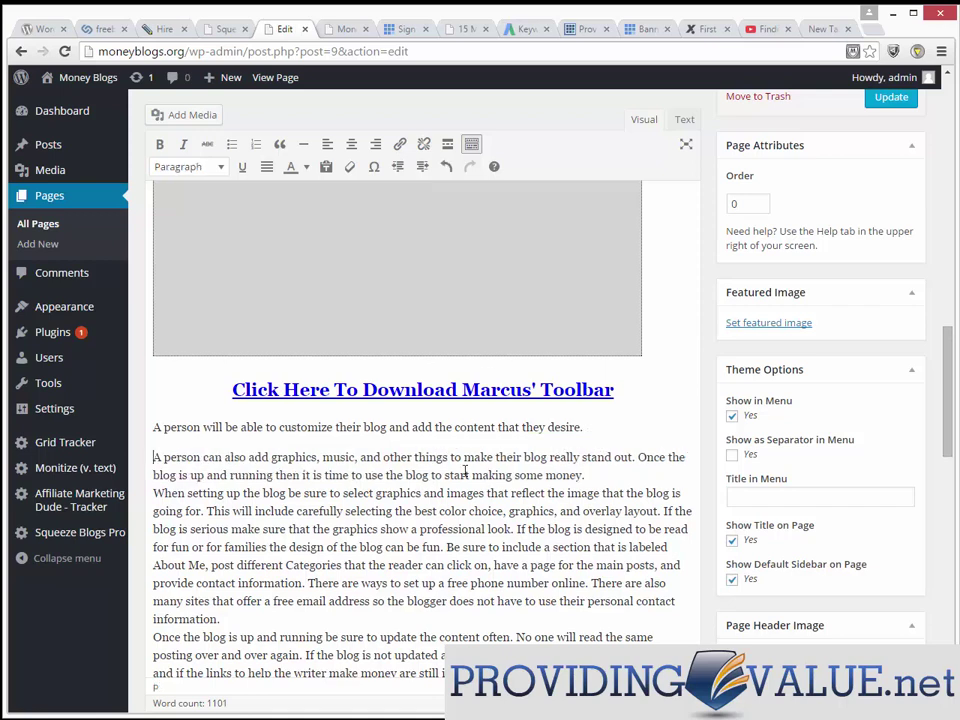
- Replace "A person" with "You" at the start of both paragraphs, and insert a paragraph break after "start making some money."
{"action": "left_click_drag", "start_coordinate": [198, 426], "coordinate": [153, 426]}
{"action": "type", "text": "You"}
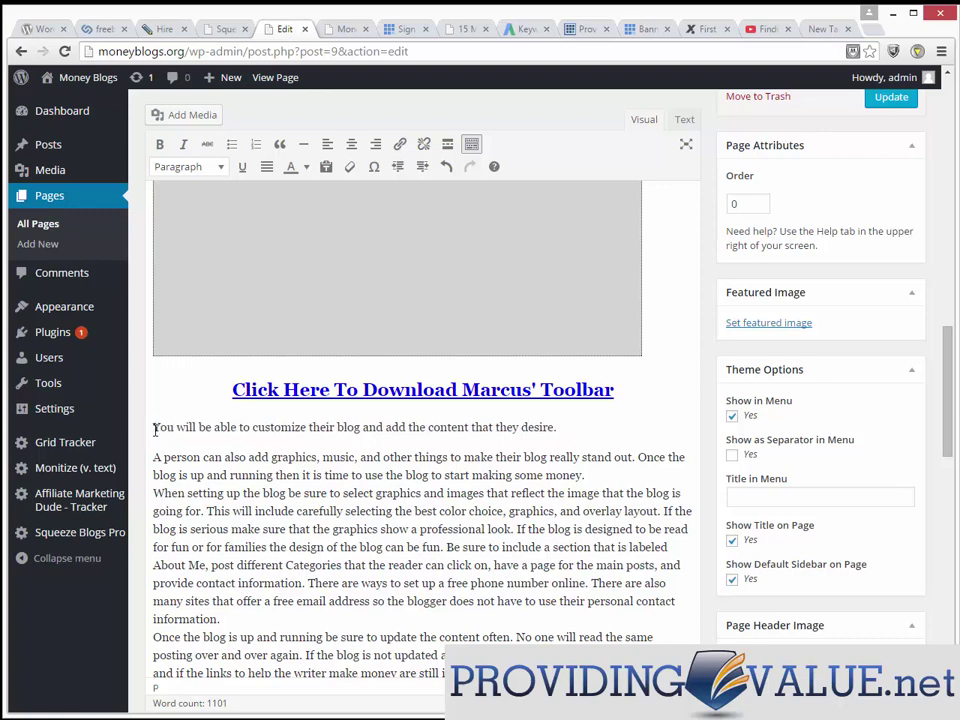
{"action": "left_click_drag", "start_coordinate": [203, 456], "coordinate": [156, 457]}
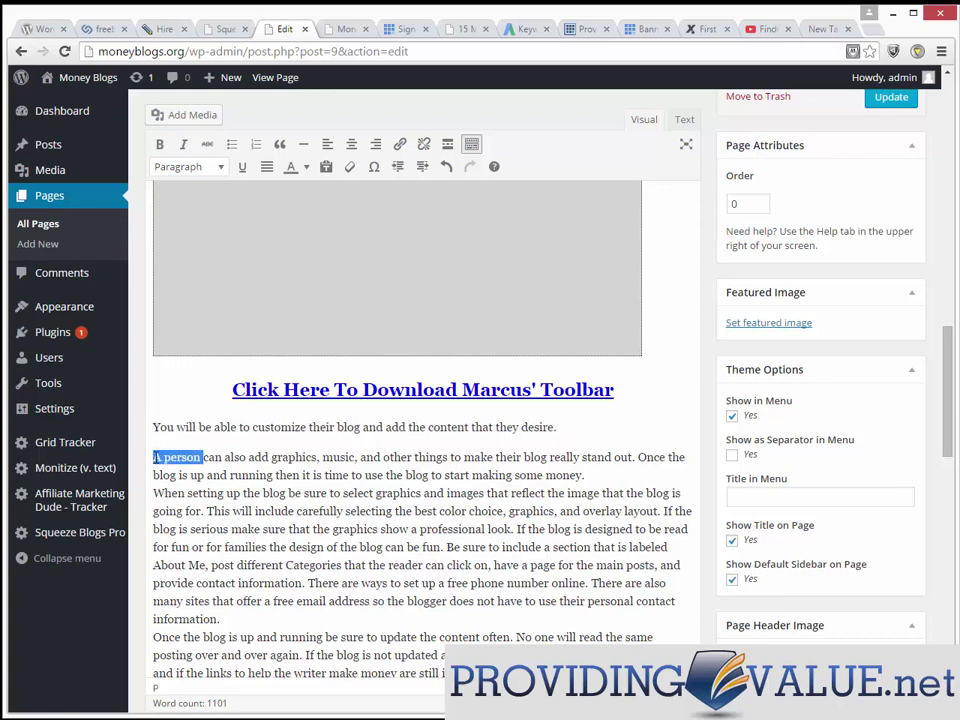
{"action": "type", "text": "You"}
{"action": "scroll", "coordinate": [155, 457], "scroll_direction": "down", "scroll_amount": 1}
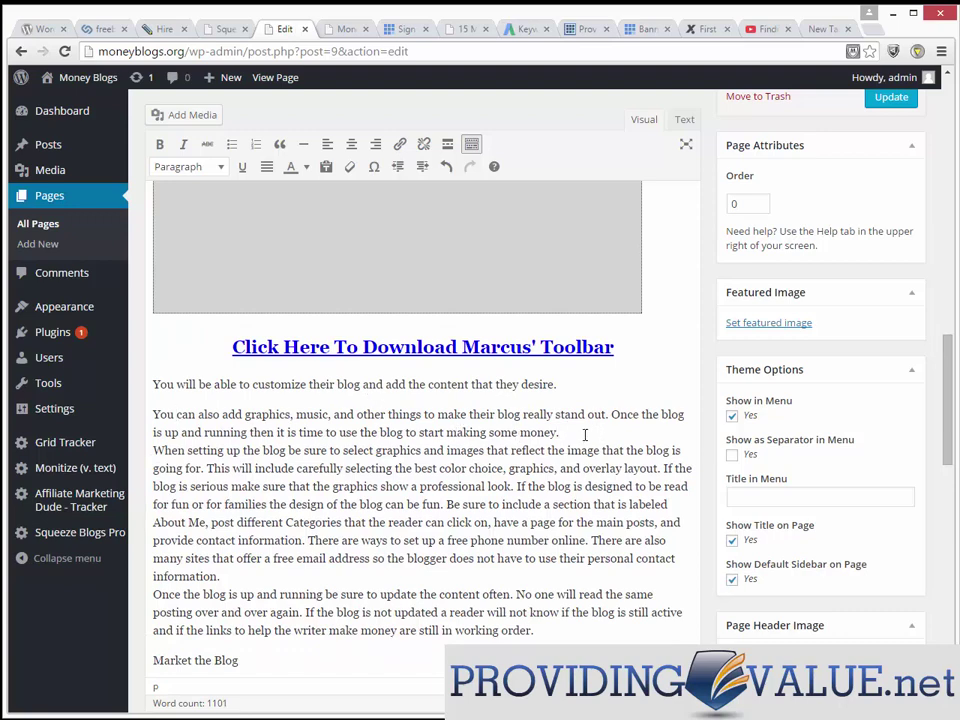
{"action": "key", "text": "Return"}
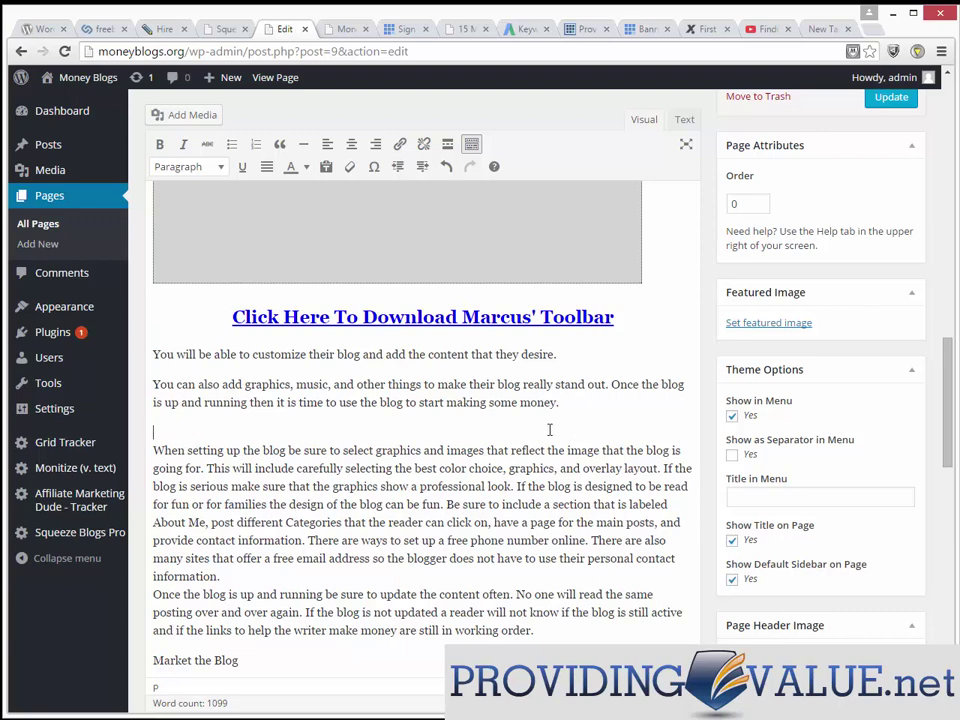
- Add the line "Affiliate Marketing Money Making Tips" above the paragraph starting "When setting up the blog"
{"action": "key", "text": "Return"}
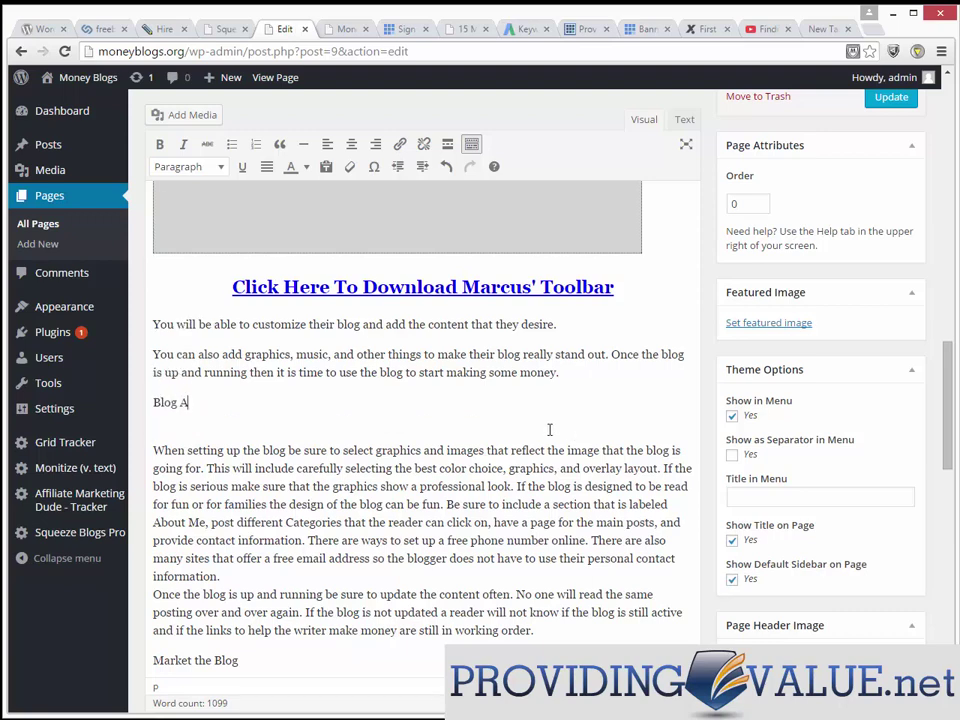
{"action": "type", "text": "arketing"}
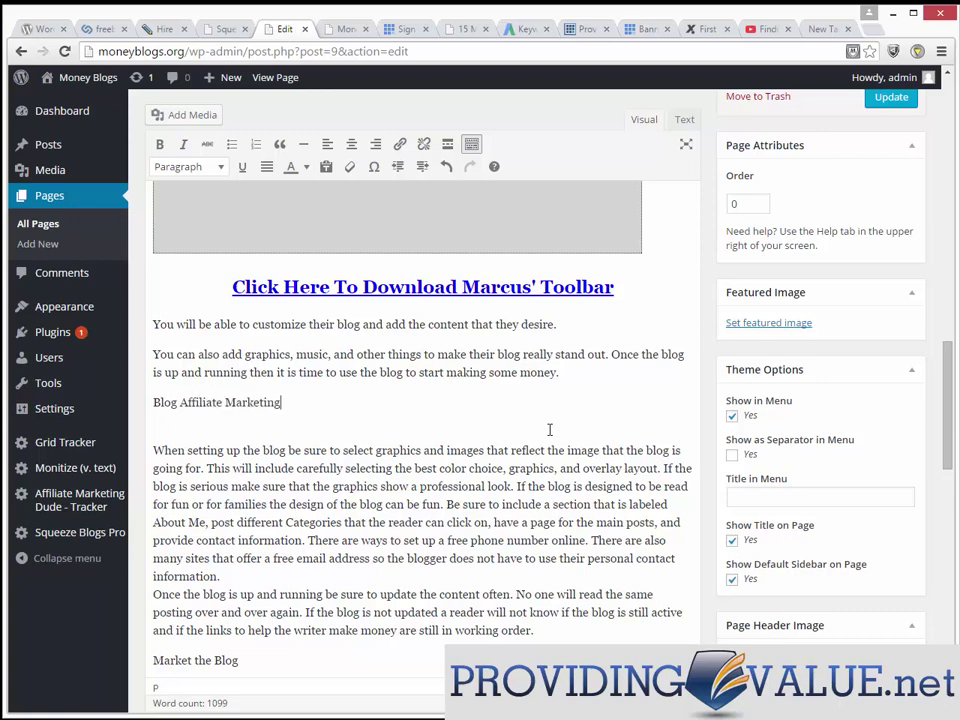
{"action": "type", "text": " Money Making Tips"}
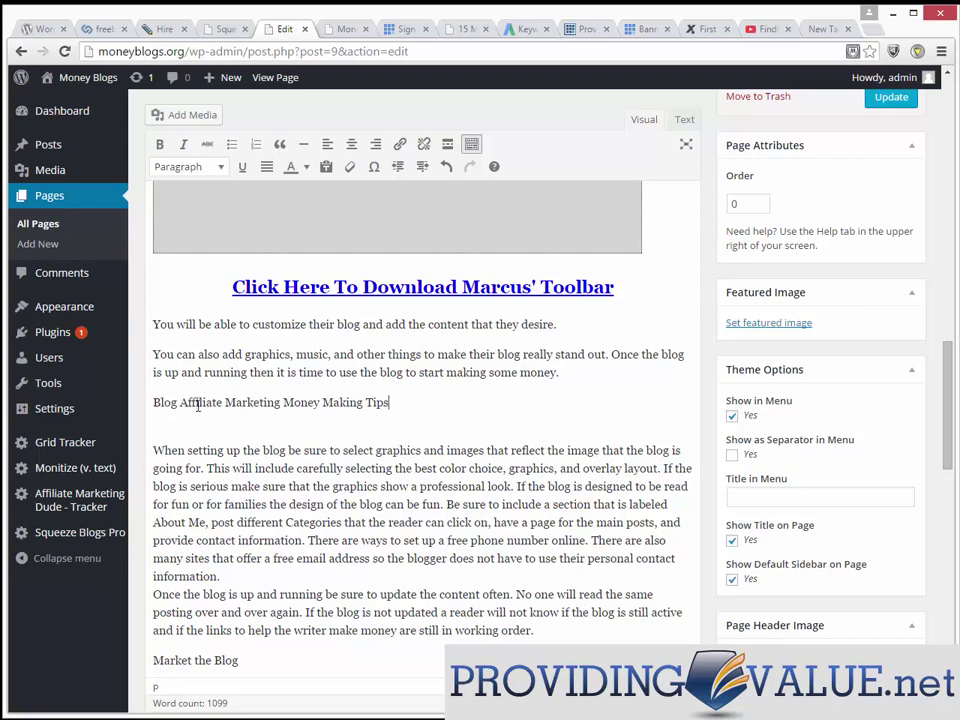
{"action": "left_click_drag", "start_coordinate": [182, 401], "coordinate": [139, 405]}
{"action": "key", "text": "BackSpace"}
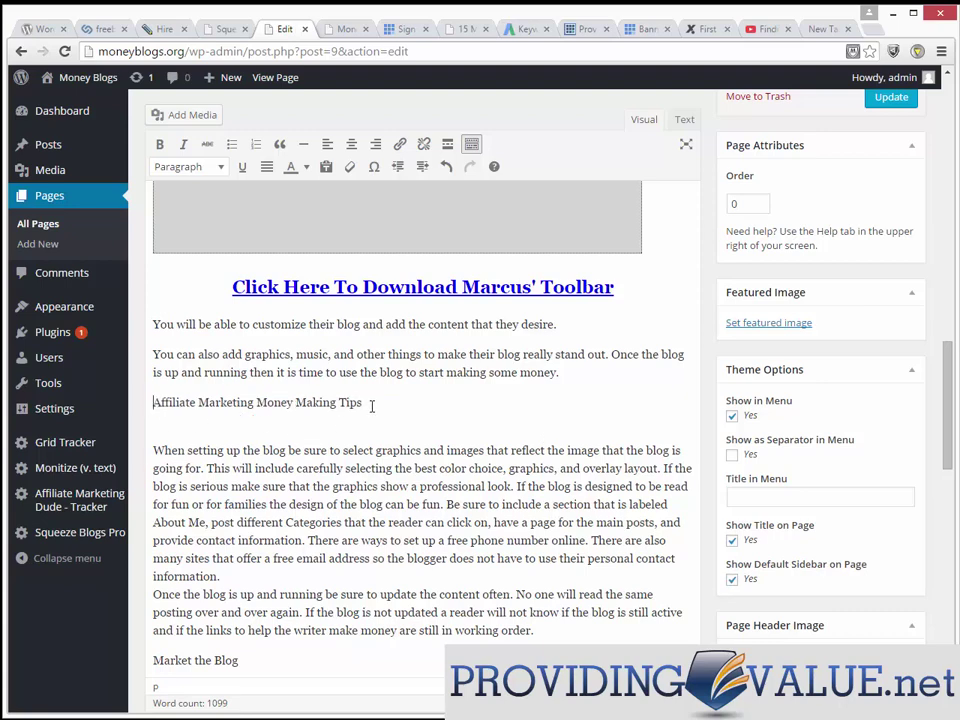
- Center the "Affiliate Marketing Money Making Tips" line and make it bold
{"action": "left_click_drag", "start_coordinate": [373, 405], "coordinate": [150, 403]}
{"action": "left_click", "coordinate": [351, 144]}
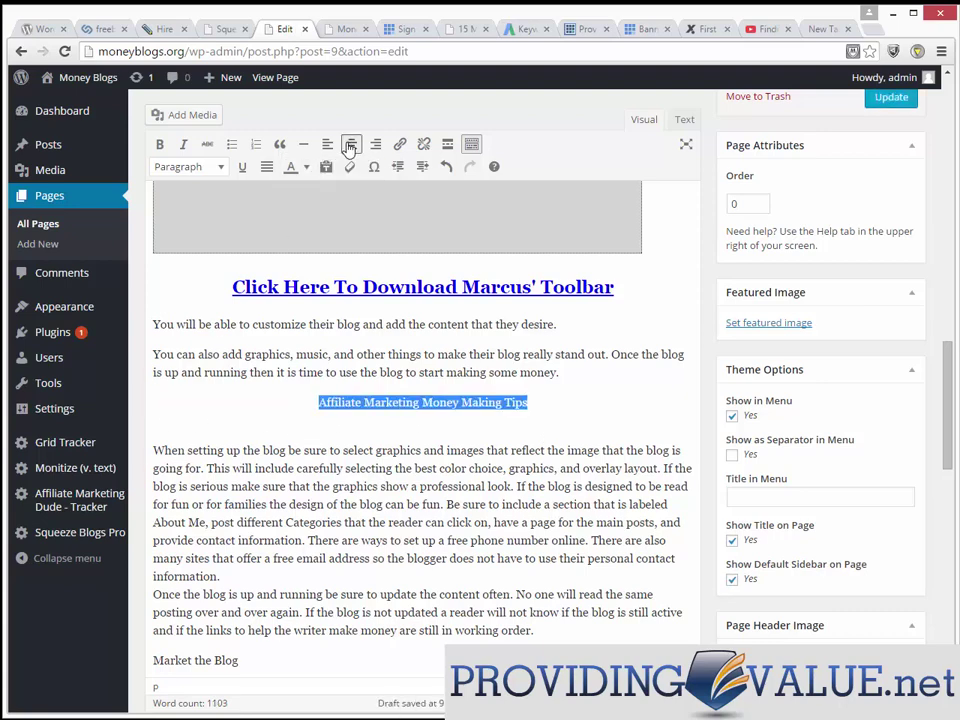
{"action": "left_click", "coordinate": [159, 144]}
{"action": "left_click", "coordinate": [532, 431]}
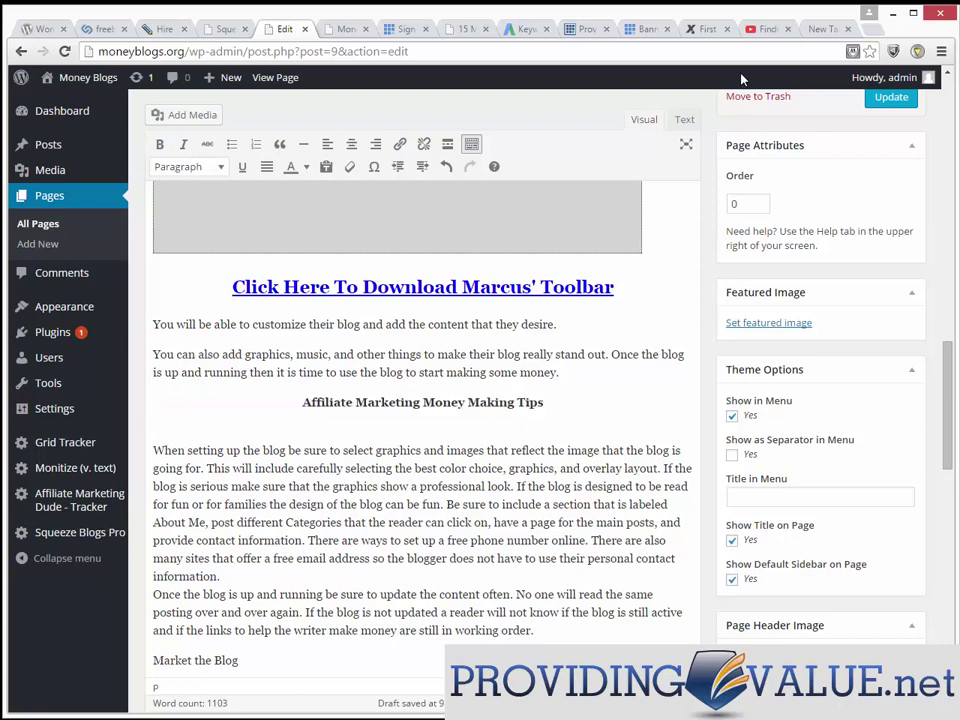
- Switch to YouTube, return to the affiliatemarketingmc video list and open "What Is Affiliate Marketing - How To Get PAID..."
{"action": "left_click", "coordinate": [767, 33]}
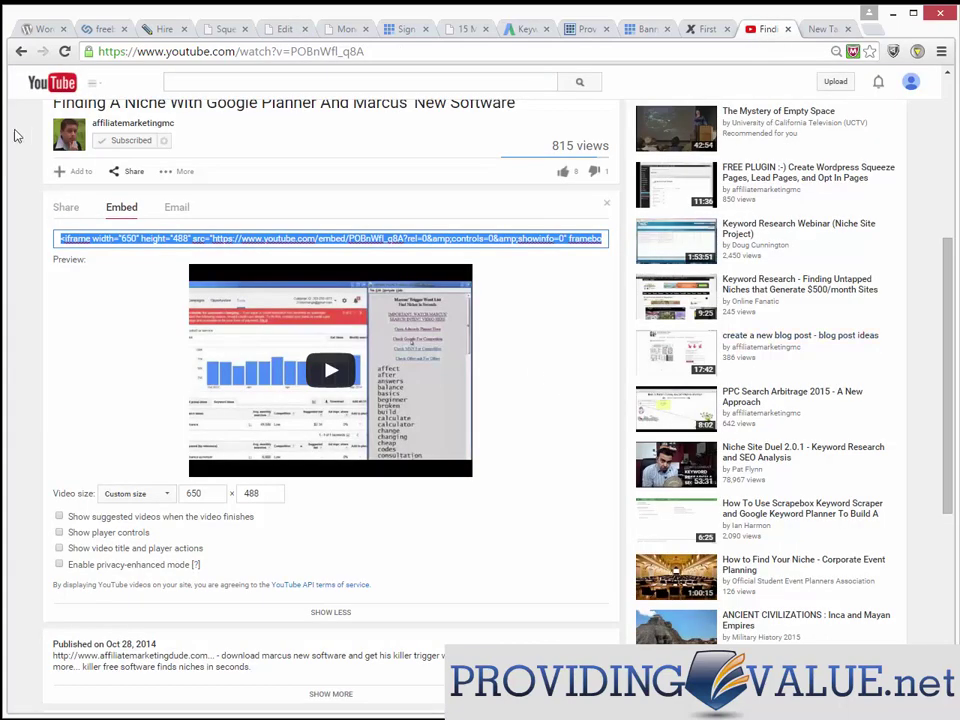
{"action": "left_click", "coordinate": [19, 51]}
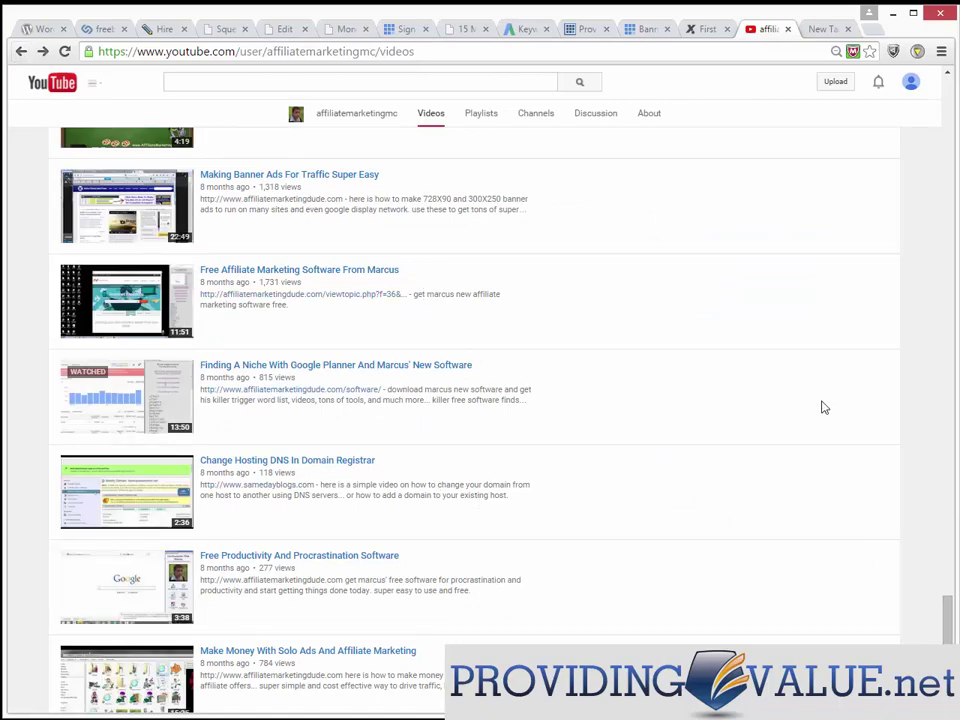
{"action": "left_click_drag", "start_coordinate": [952, 630], "coordinate": [924, 374]}
{"action": "left_click", "coordinate": [377, 261]}
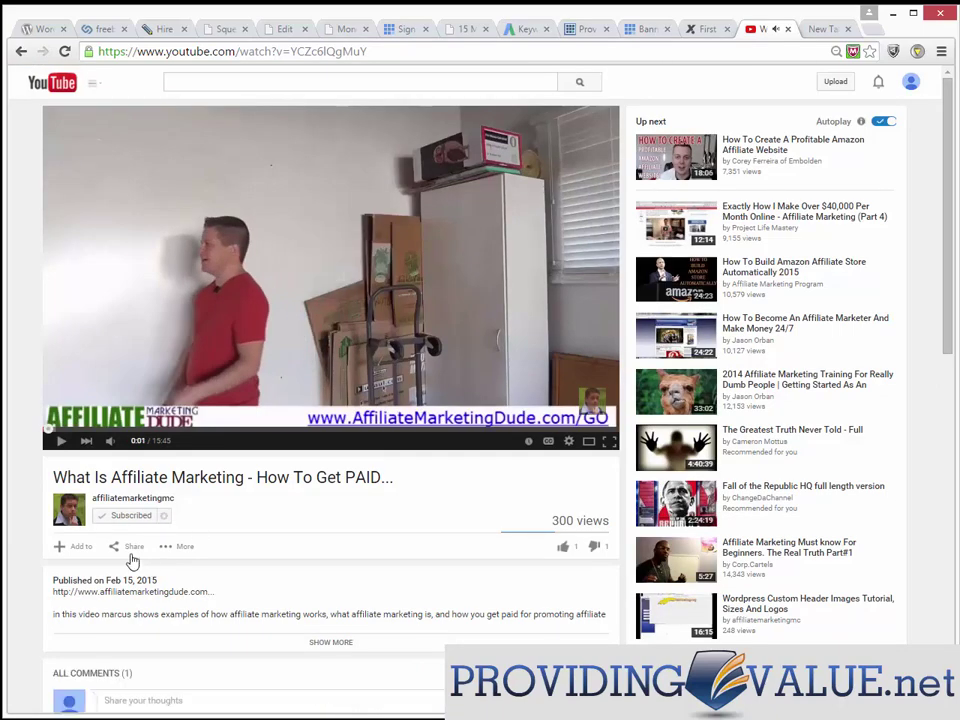
- Set the video's embed width to a custom 650 and copy its iframe embed code
{"action": "left_click", "coordinate": [134, 547]}
{"action": "scroll", "coordinate": [140, 550], "scroll_direction": "down", "scroll_amount": 3}
{"action": "left_click", "coordinate": [124, 434]}
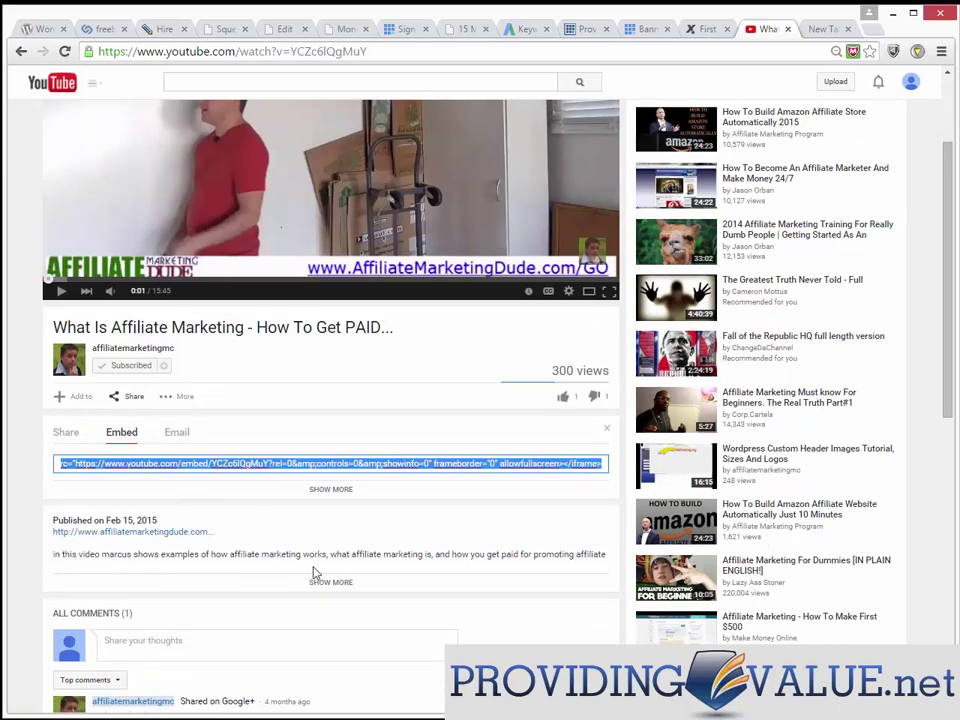
{"action": "left_click", "coordinate": [350, 492]}
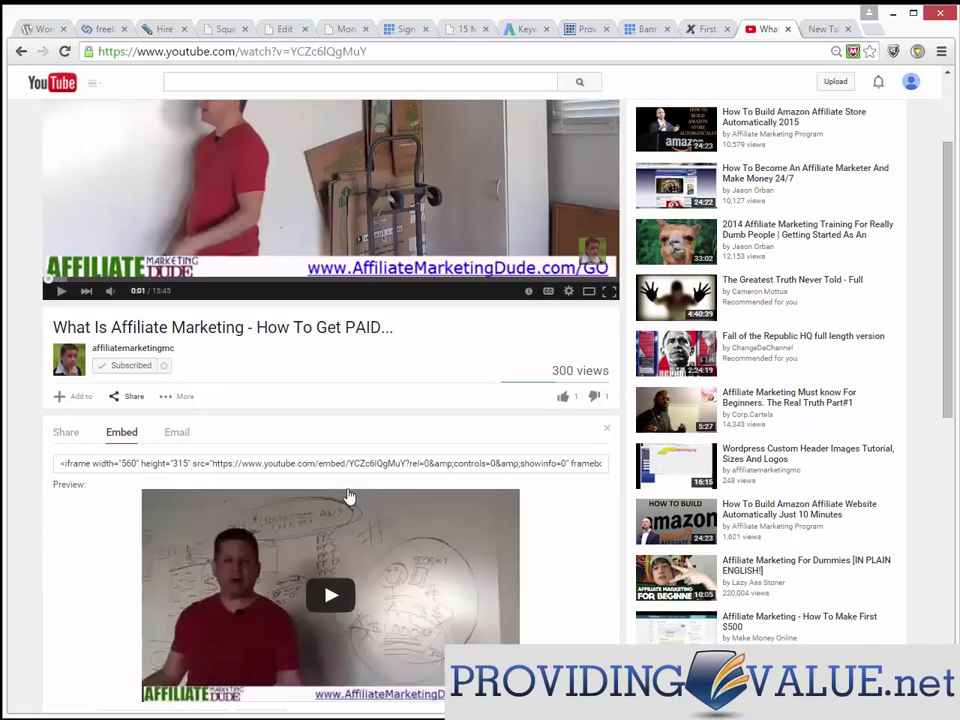
{"action": "scroll", "coordinate": [355, 470], "scroll_direction": "down", "scroll_amount": 3}
{"action": "left_click", "coordinate": [198, 418]}
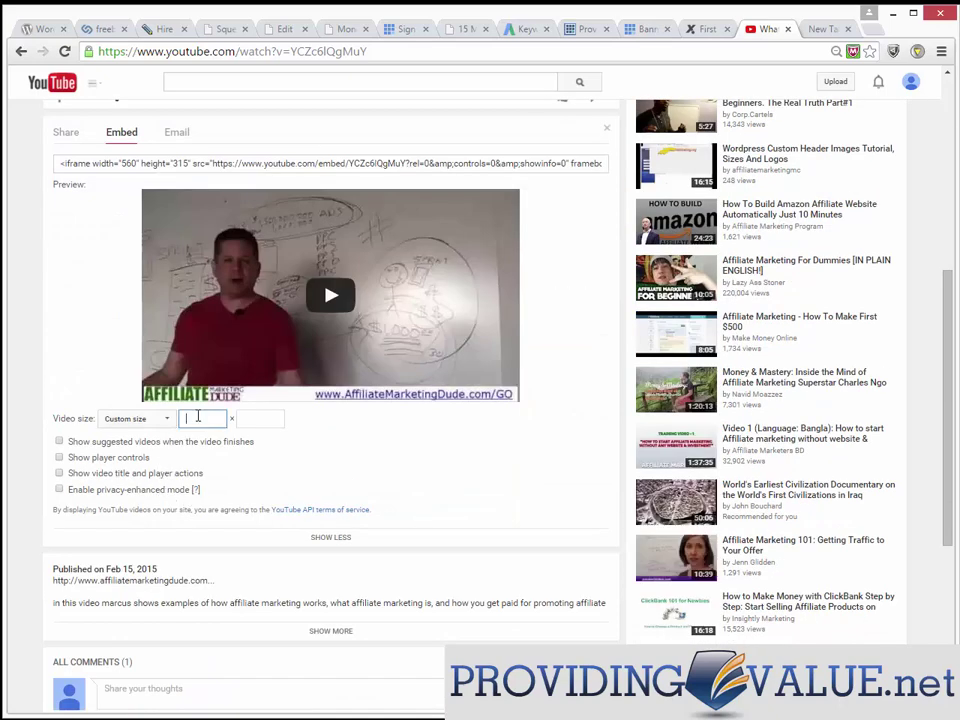
{"action": "type", "text": "650"}
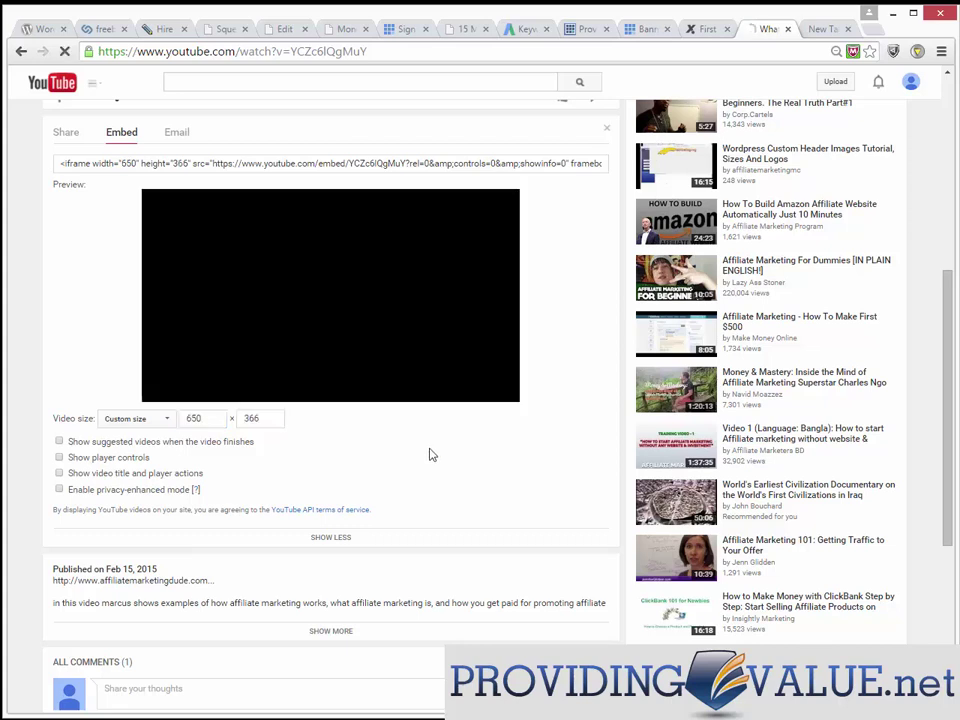
{"action": "left_click", "coordinate": [258, 164]}
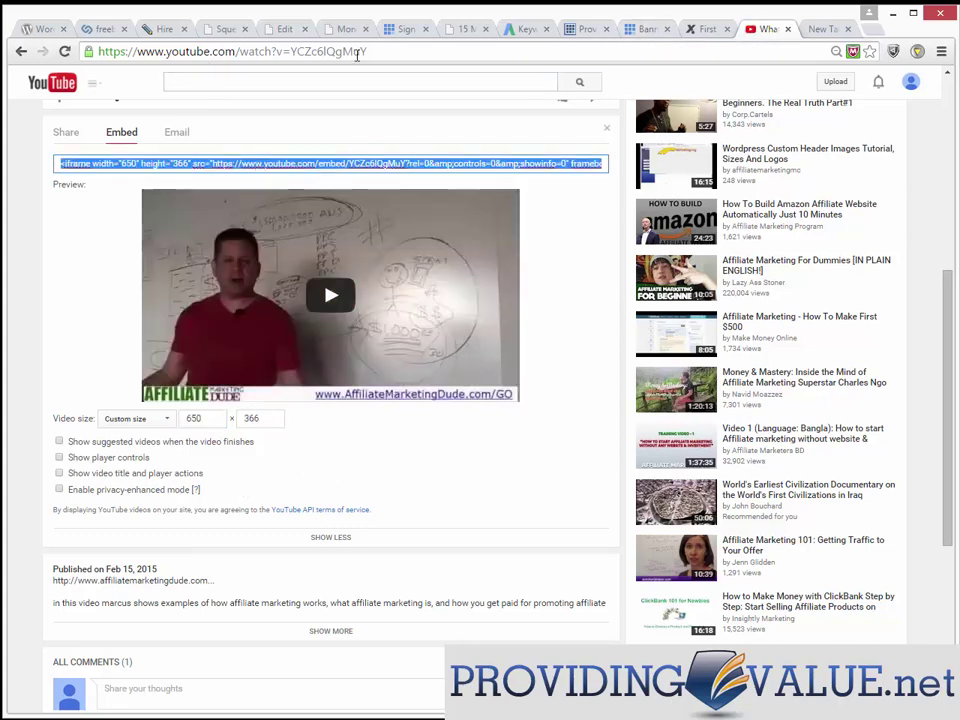
- Insert the copied iframe code below the "Affiliate Marketing Money Making Tips" line in the page's HTML, using "asdasd" as a temporary marker, and update the page
{"action": "left_click", "coordinate": [281, 34]}
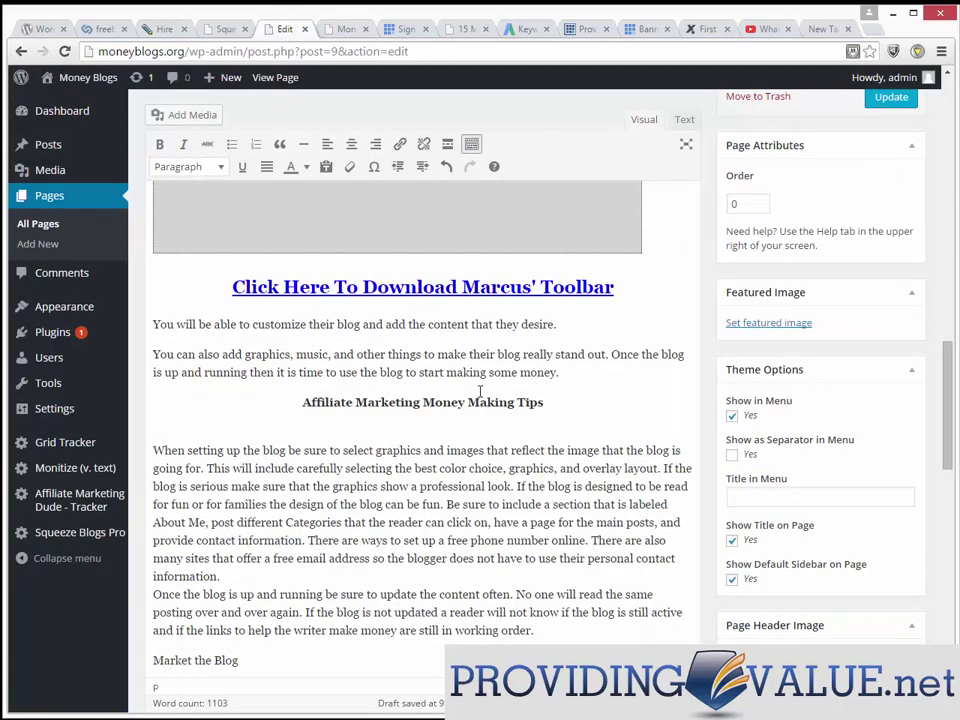
{"action": "type", "text": "asdasd"}
{"action": "key", "text": "Return"}
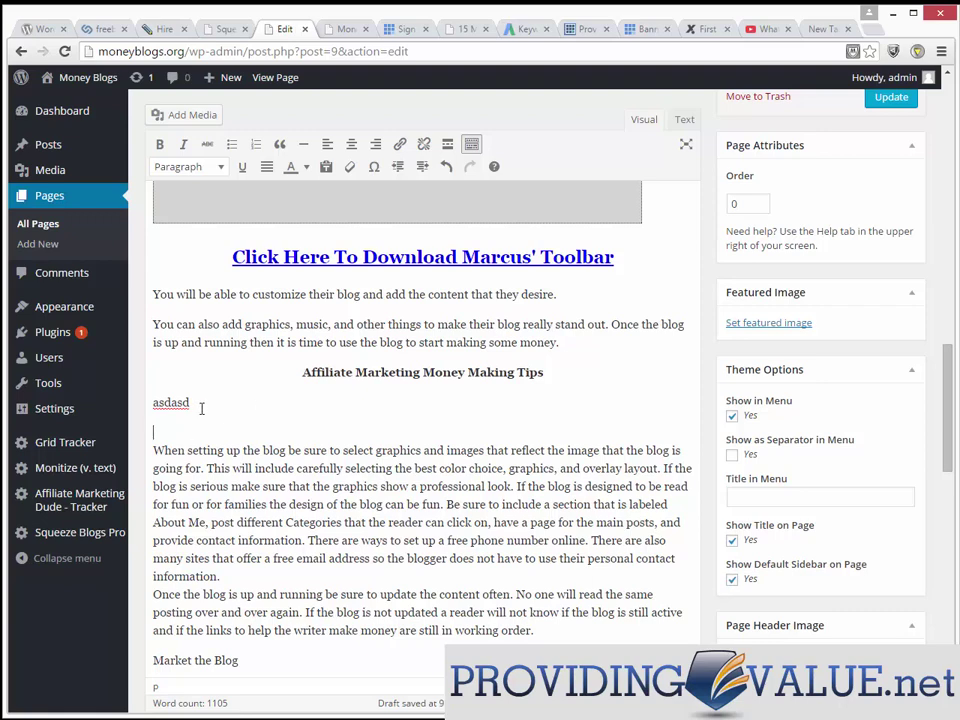
{"action": "left_click", "coordinate": [684, 121]}
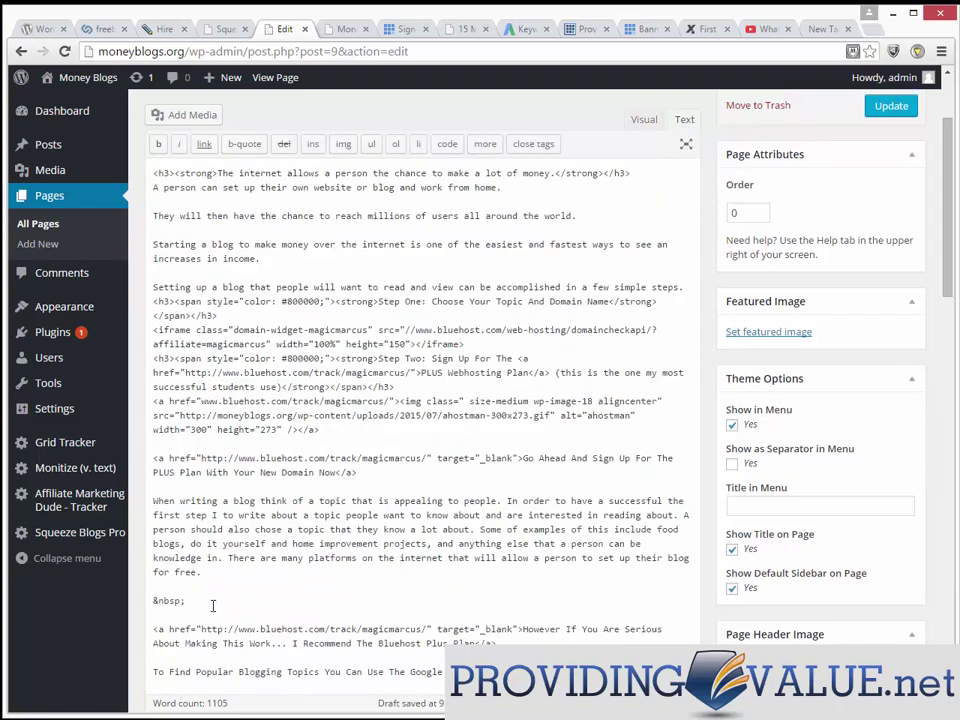
{"action": "left_click_drag", "start_coordinate": [213, 606], "coordinate": [145, 604]}
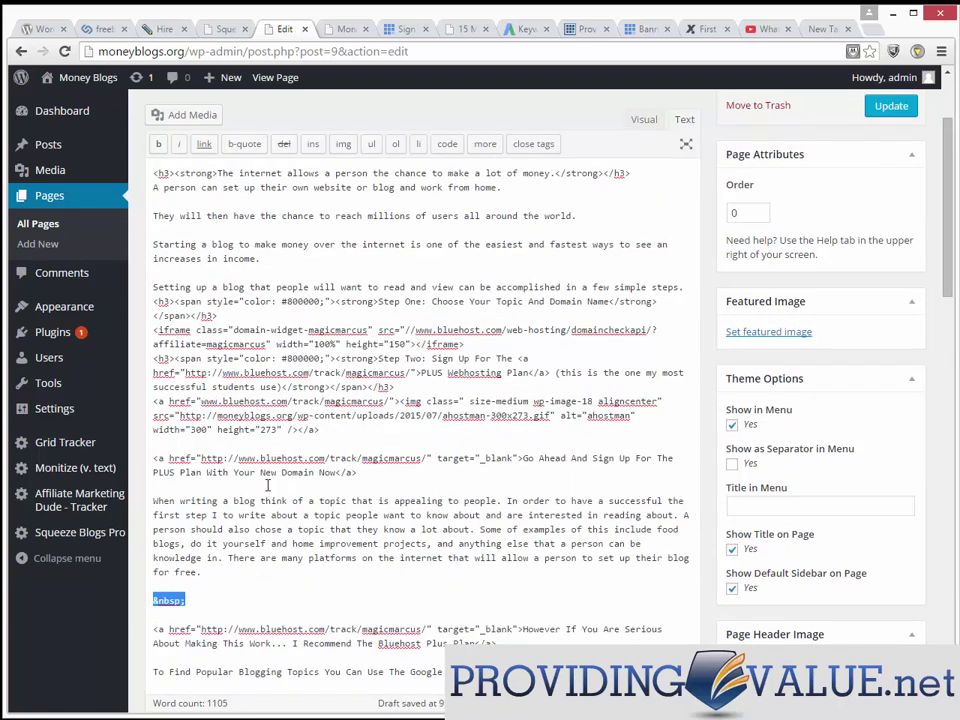
{"action": "scroll", "coordinate": [267, 620], "scroll_direction": "down", "scroll_amount": 3}
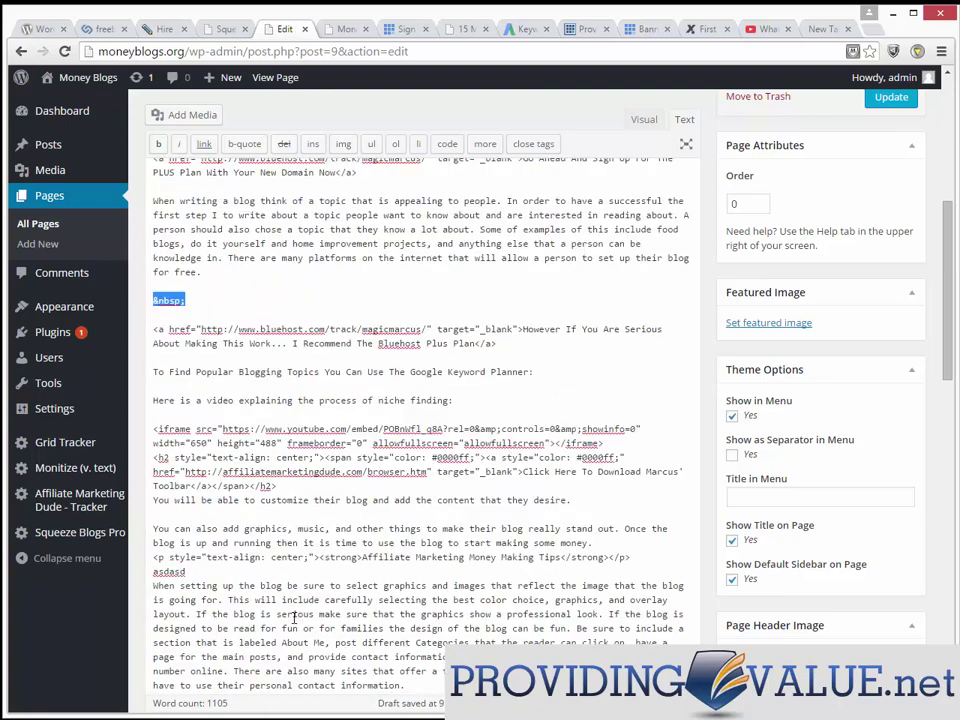
{"action": "left_click_drag", "start_coordinate": [213, 574], "coordinate": [156, 572]}
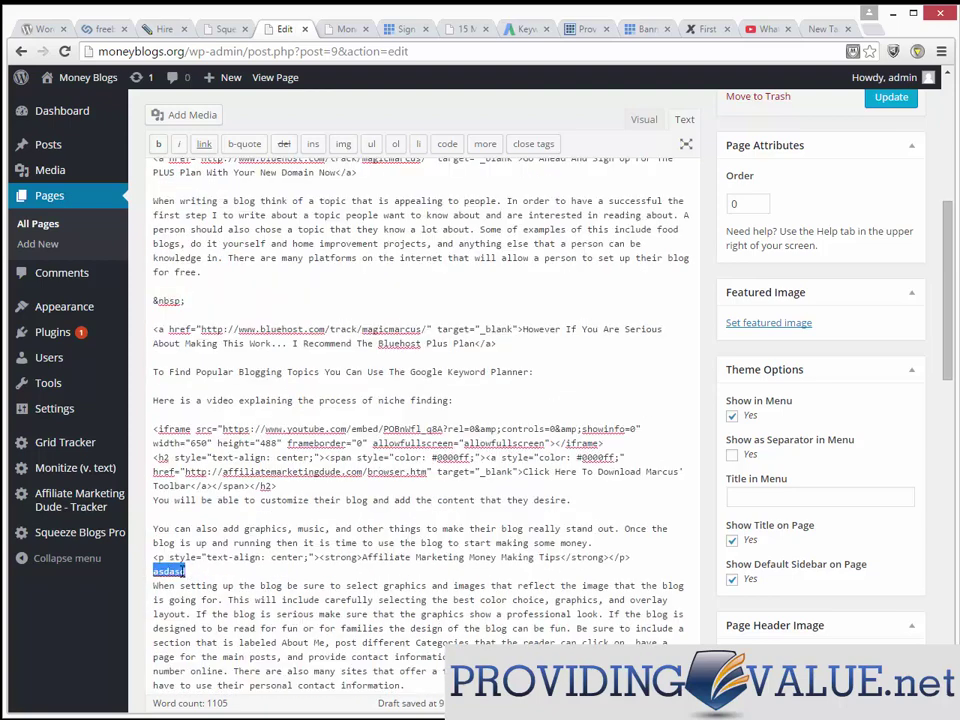
{"action": "type", "text": "<iframe width=\"650\" height=\"366\" src=\"https://www.youtube.com/embed/YCZc6lOgMuY?rel=0&amp;controls=0&amp;showinfo=0\" frameborder=\"0\" allowfullscreen></iframe>"}
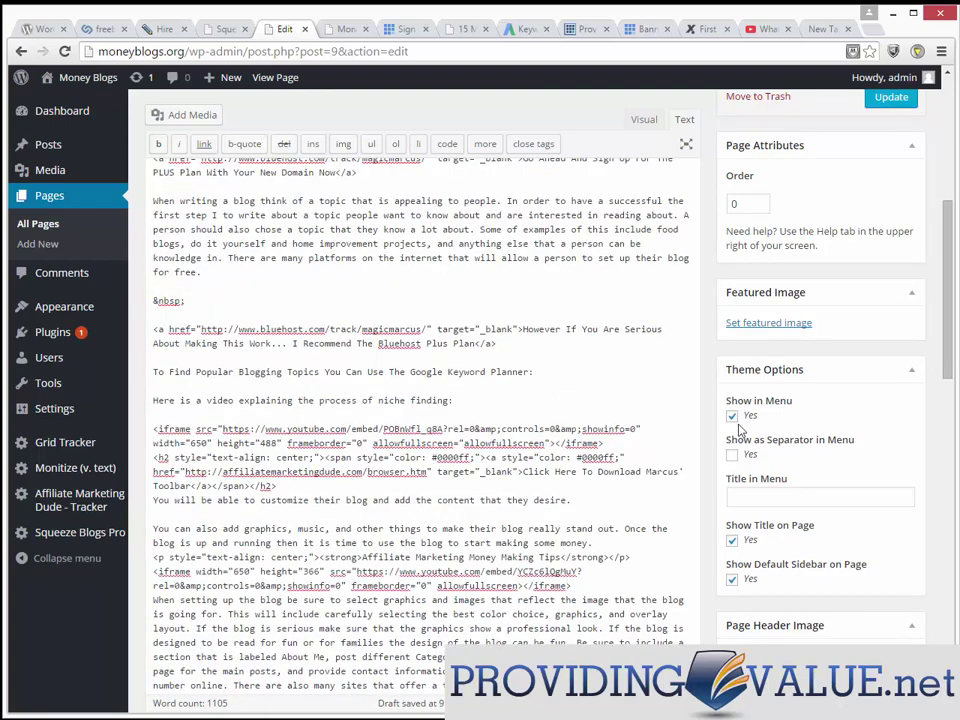
{"action": "left_click", "coordinate": [889, 97]}
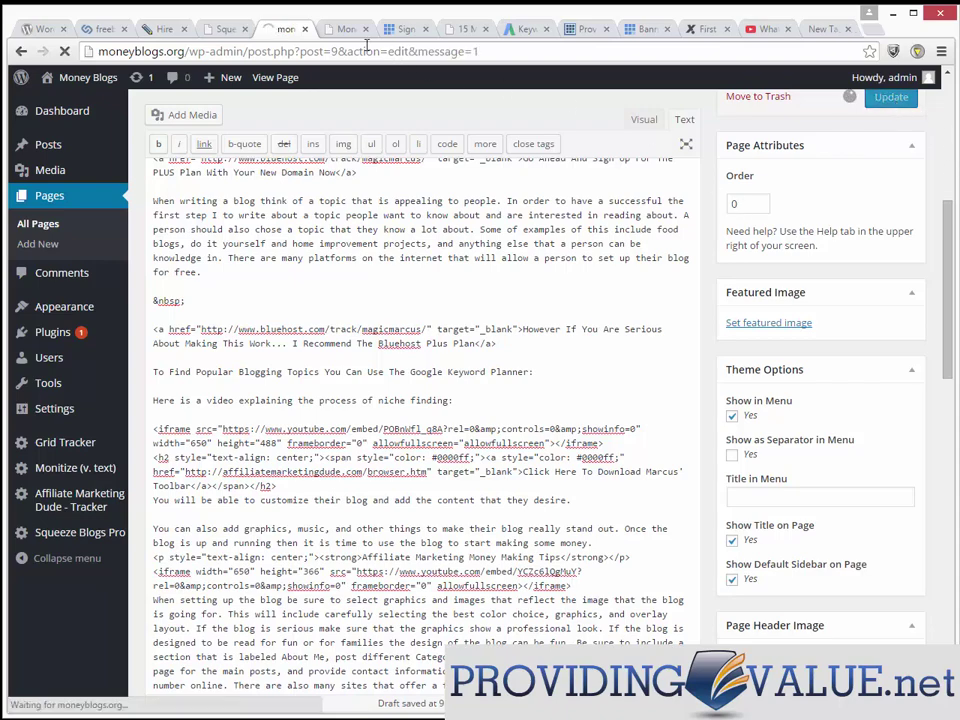
- Reload the live moneyblogs.org page and review its layout, including the affiliate marketing heading and second embedded video
{"action": "left_click", "coordinate": [345, 33]}
{"action": "right_click", "coordinate": [738, 278]}
{"action": "left_click", "coordinate": [772, 318]}
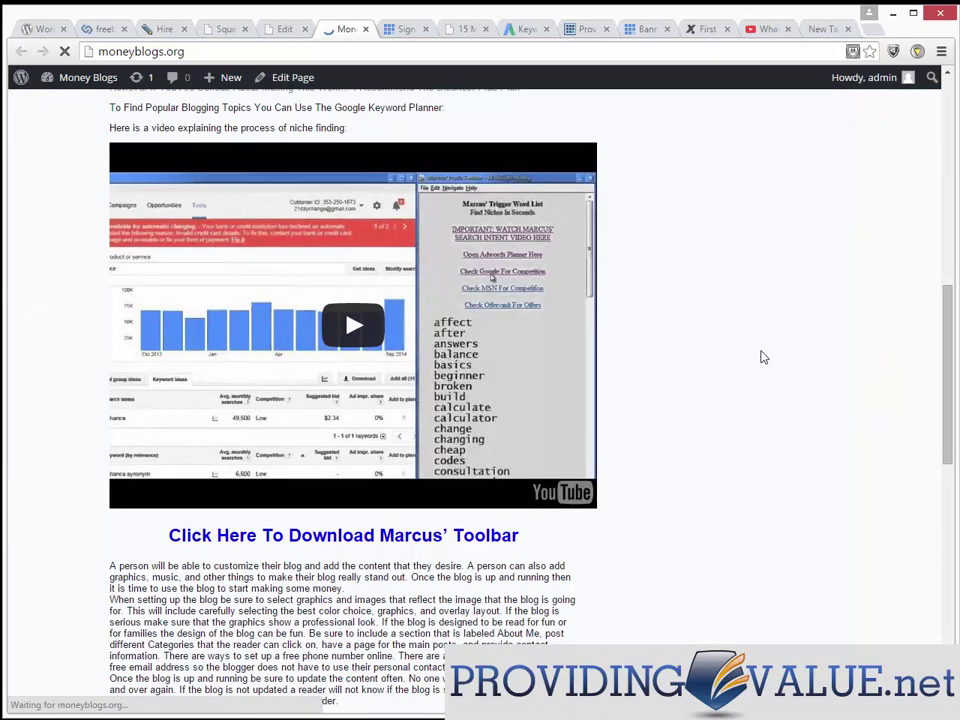
{"action": "scroll", "coordinate": [758, 377], "scroll_direction": "up", "scroll_amount": 15}
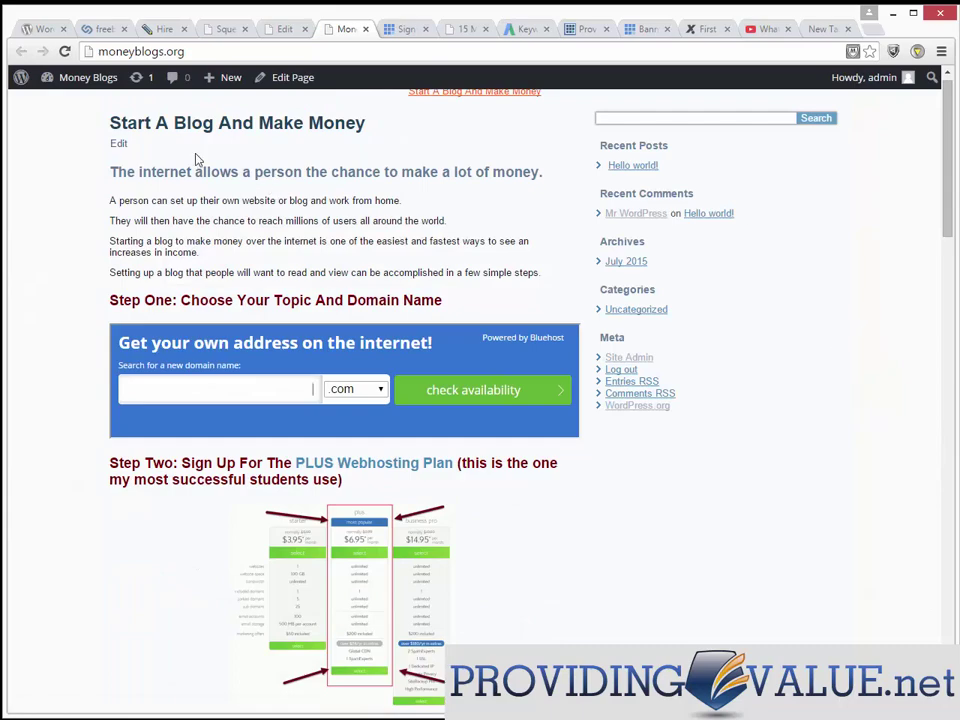
{"action": "scroll", "coordinate": [253, 387], "scroll_direction": "down", "scroll_amount": 9}
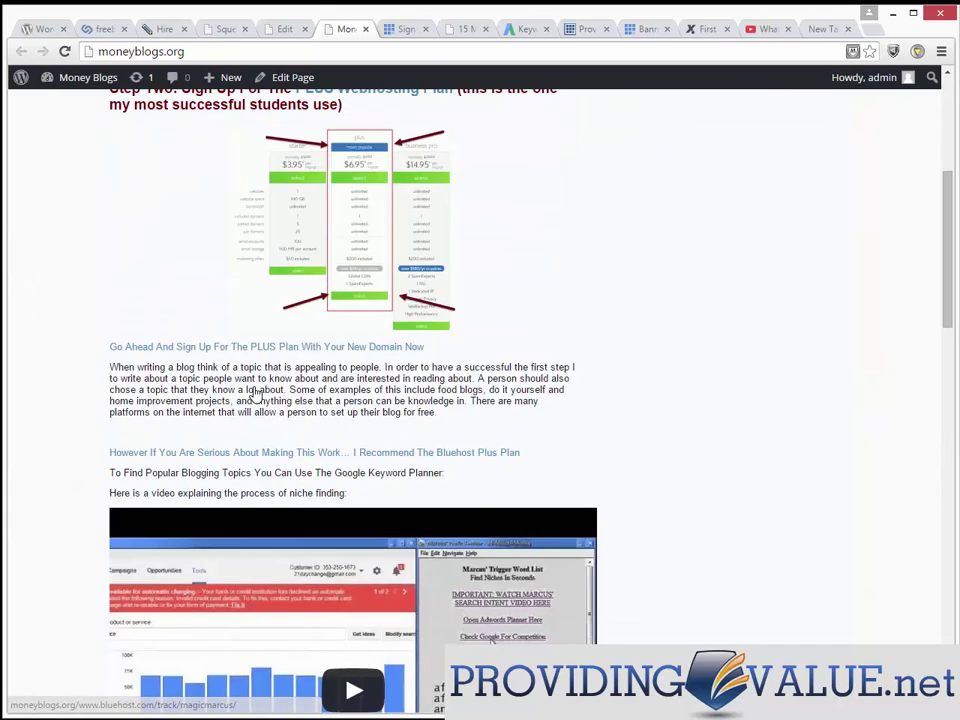
{"action": "scroll", "coordinate": [254, 400], "scroll_direction": "down", "scroll_amount": 3}
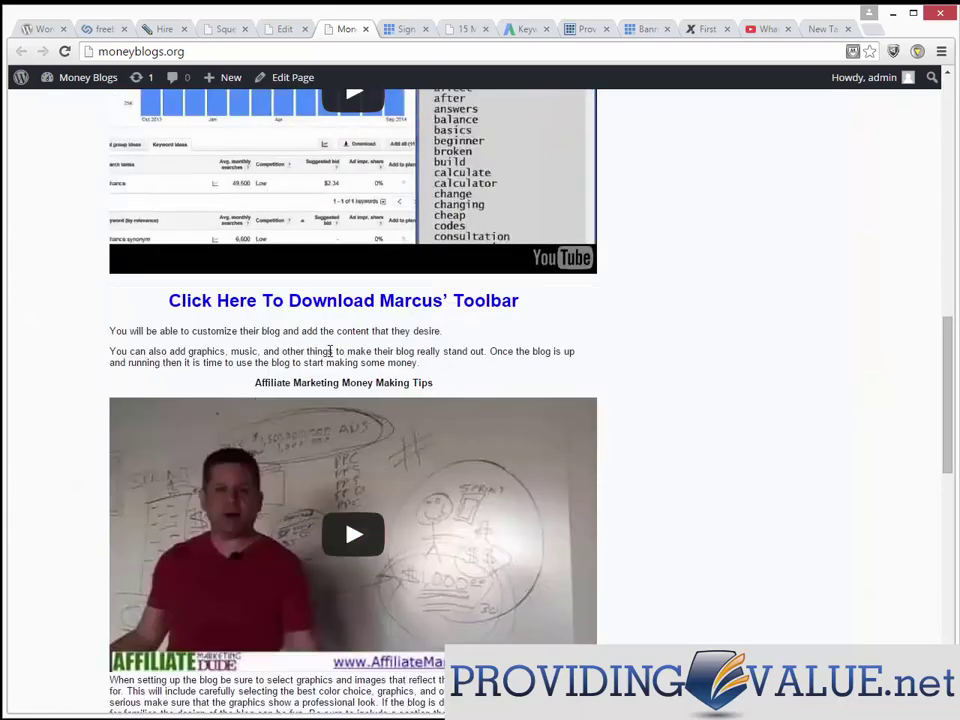
{"action": "left_click_drag", "start_coordinate": [949, 454], "coordinate": [913, 197]}
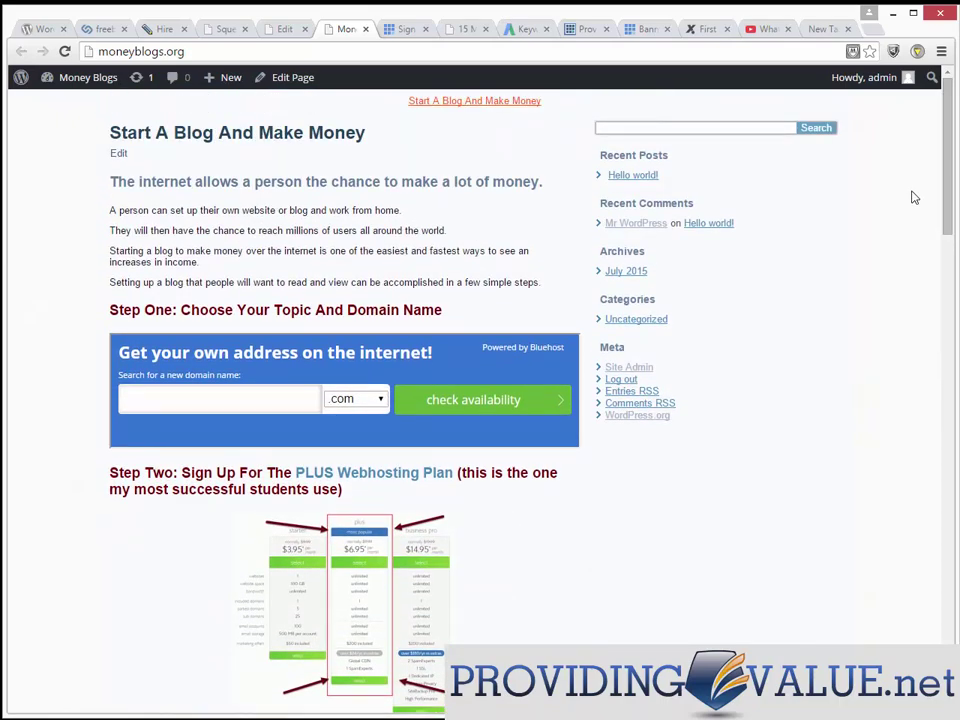
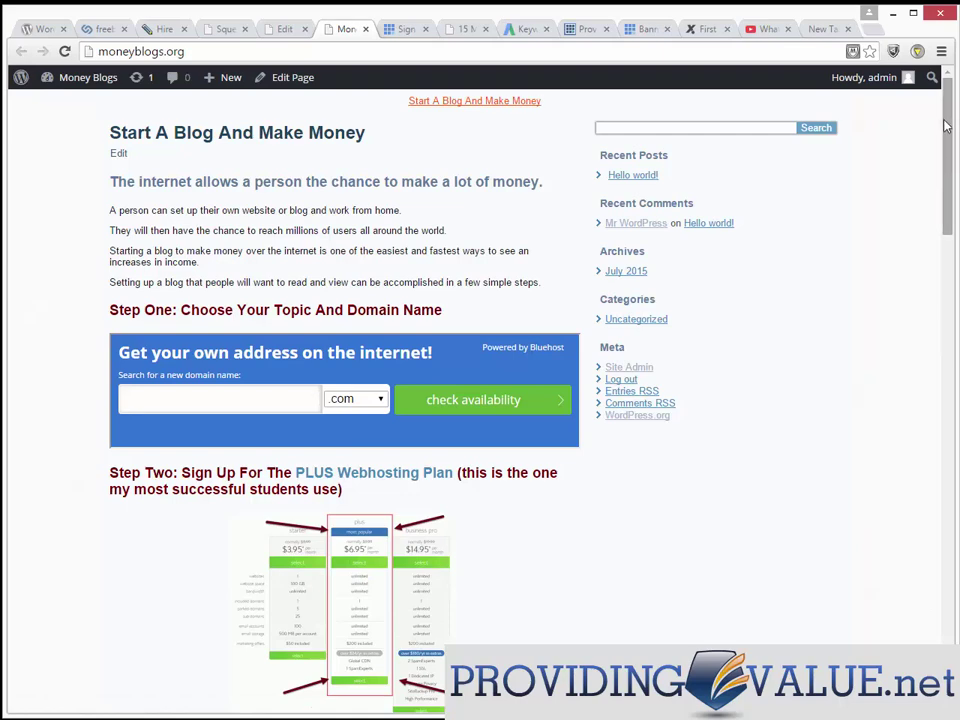
{"action": "left_click_drag", "start_coordinate": [946, 125], "coordinate": [946, 189]}
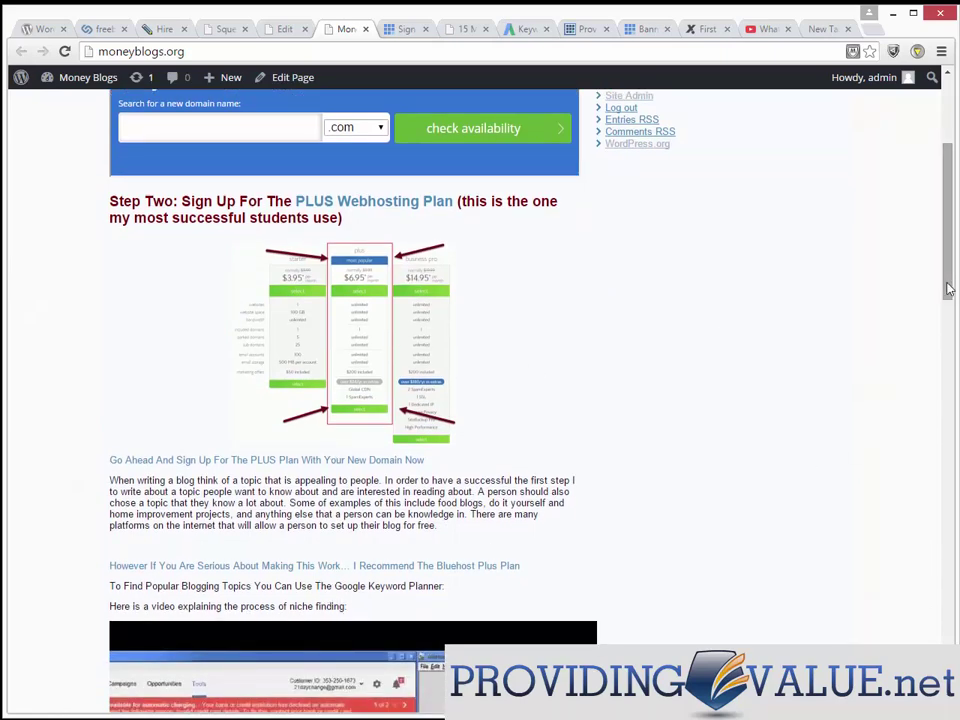
{"action": "left_click_drag", "start_coordinate": [948, 279], "coordinate": [948, 233]}
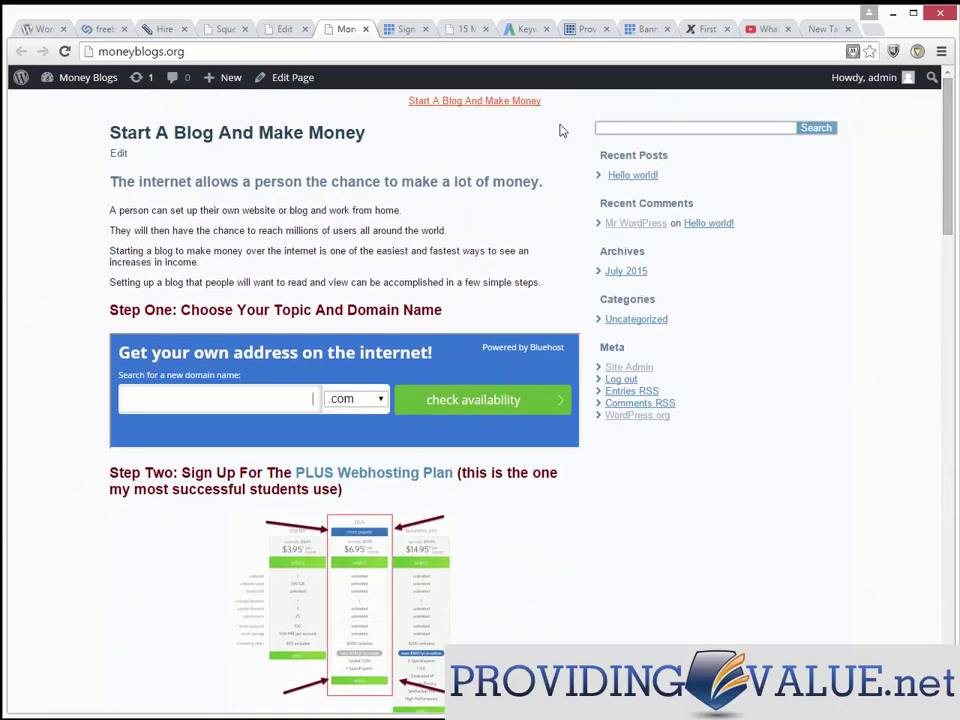
- In the page's visual editor, add the line "Click Here To Learn How To Find A Niche And Choose Your Domain" below the Google Keyword Planner line
{"action": "left_click", "coordinate": [282, 30]}
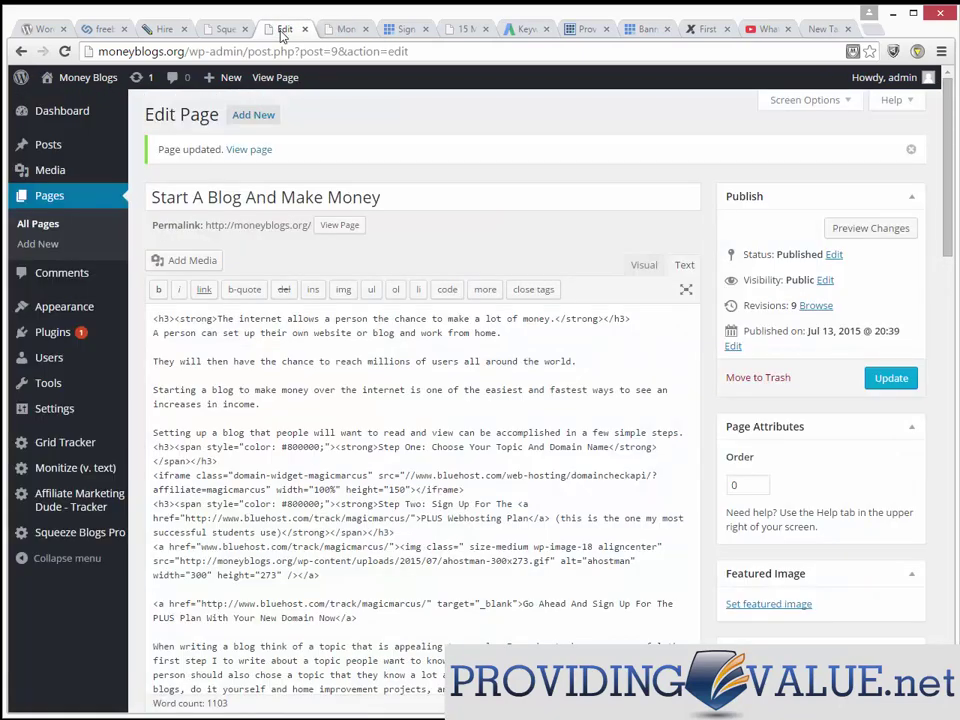
{"action": "left_click", "coordinate": [642, 265]}
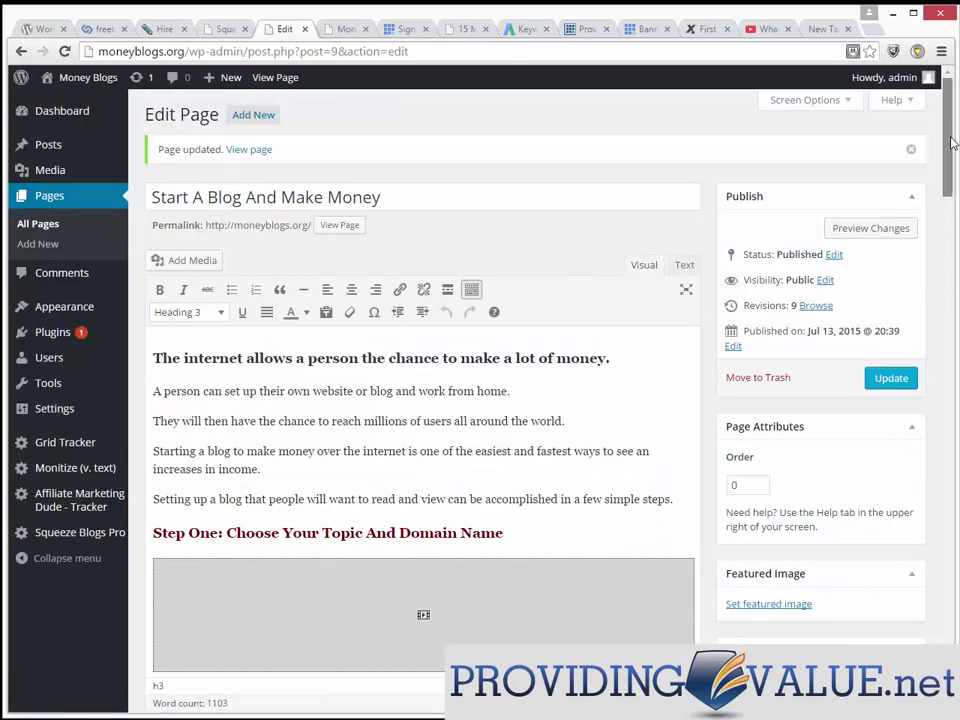
{"action": "left_click_drag", "start_coordinate": [953, 143], "coordinate": [953, 309]}
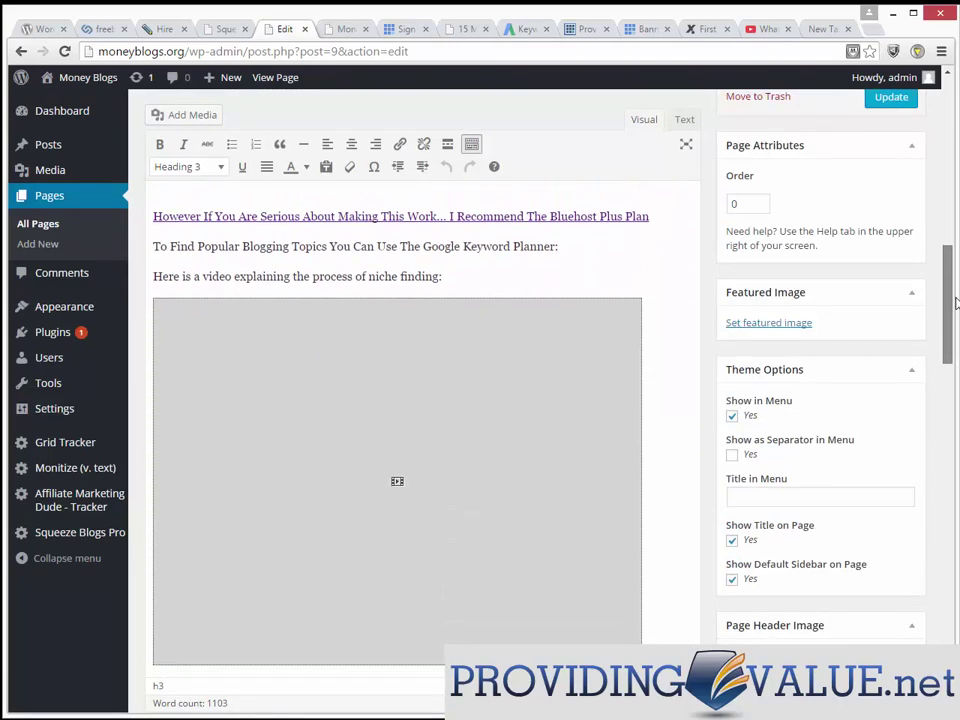
{"action": "left_click", "coordinate": [568, 246]}
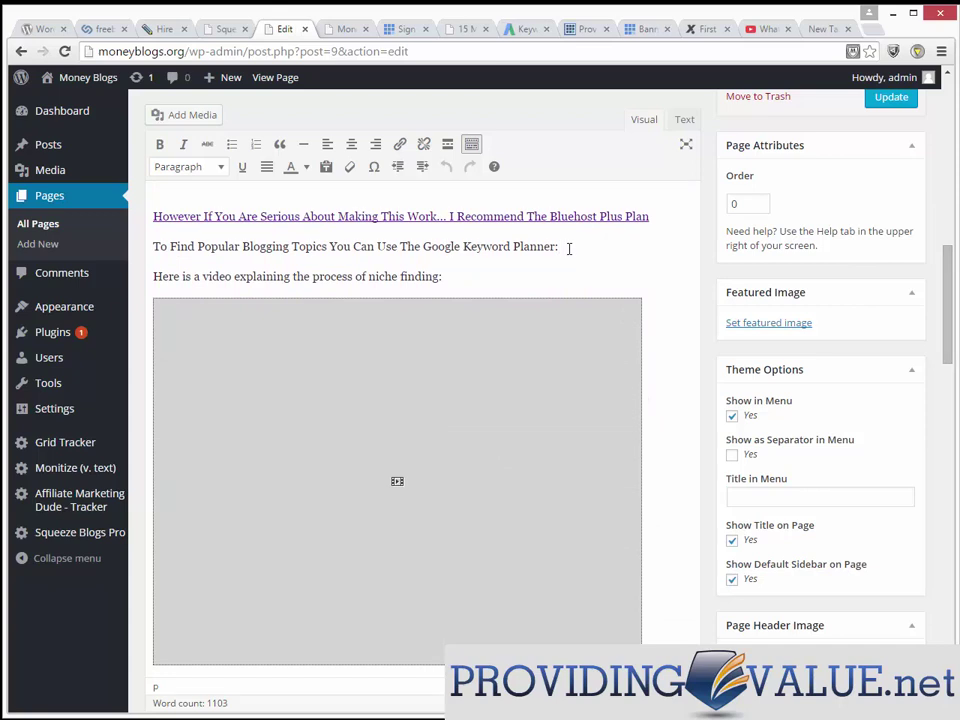
{"action": "key", "text": "Return"}
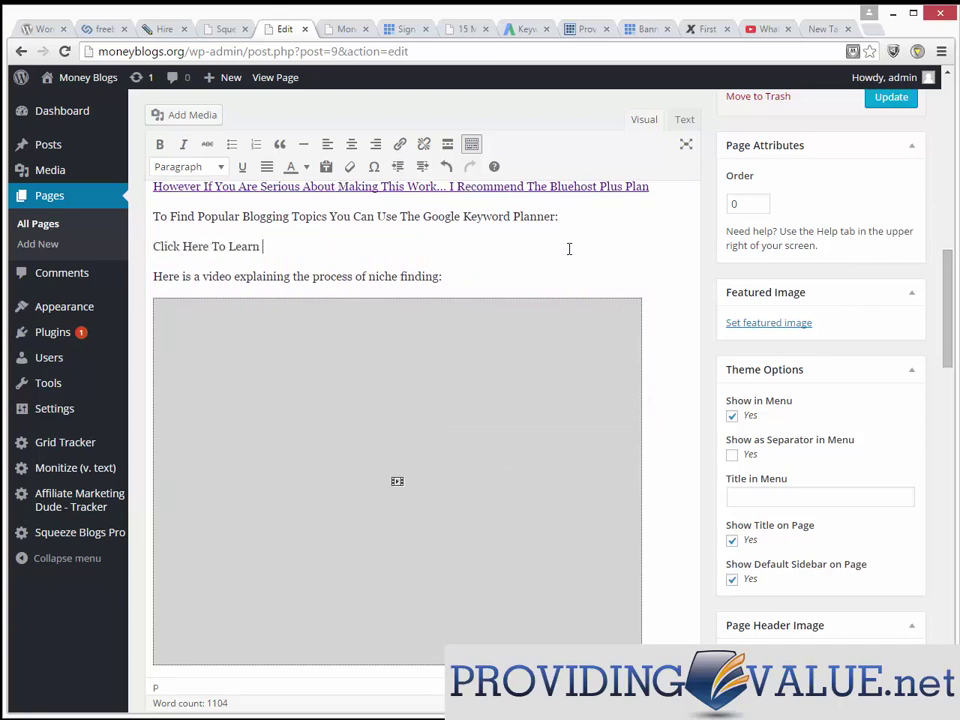
{"action": "type", "text": "Click Here To Learn How To Find A Niche An"}
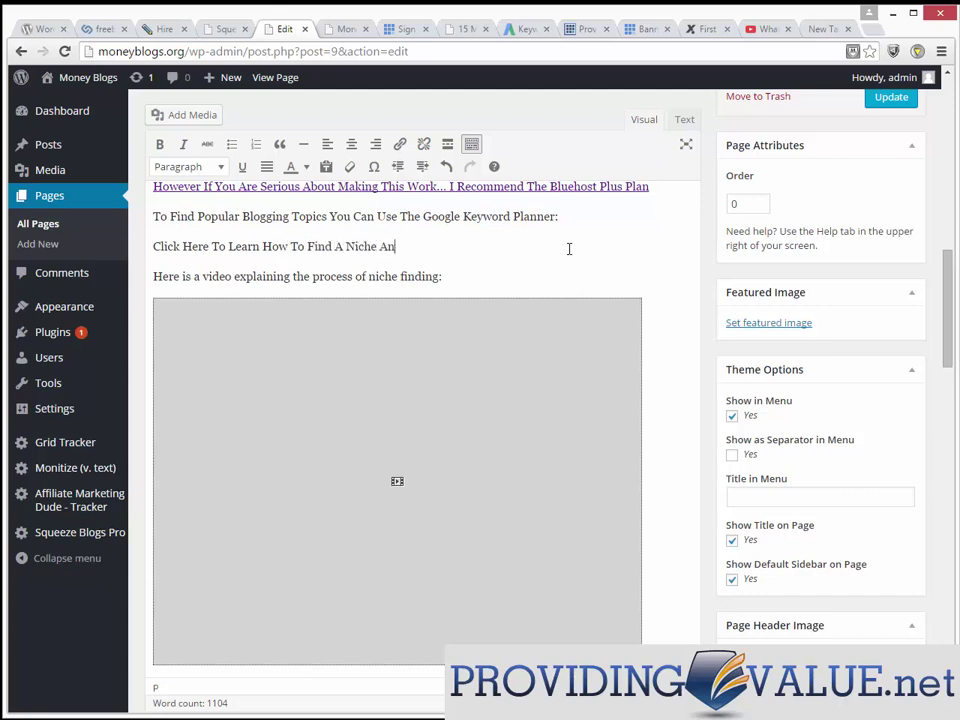
{"action": "type", "text": "d Choose Your Domain"}
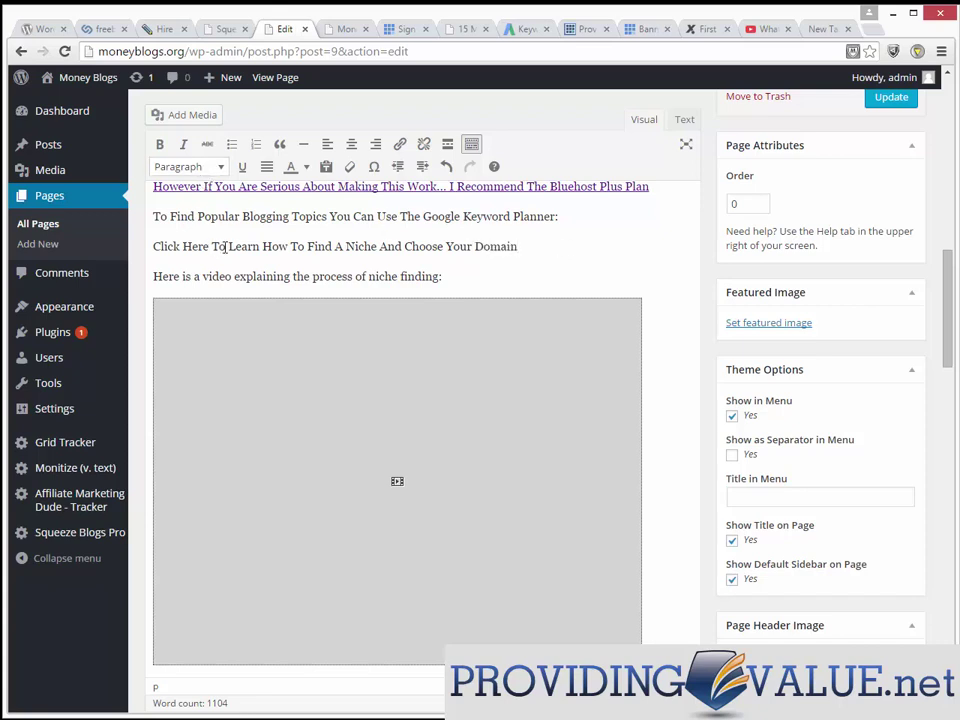
- Replace the opening "Click Here To" of the new niche line with "NEXT: Click Here"
{"action": "left_click_drag", "start_coordinate": [227, 246], "coordinate": [153, 246]}
{"action": "type", "text": "NEX"}
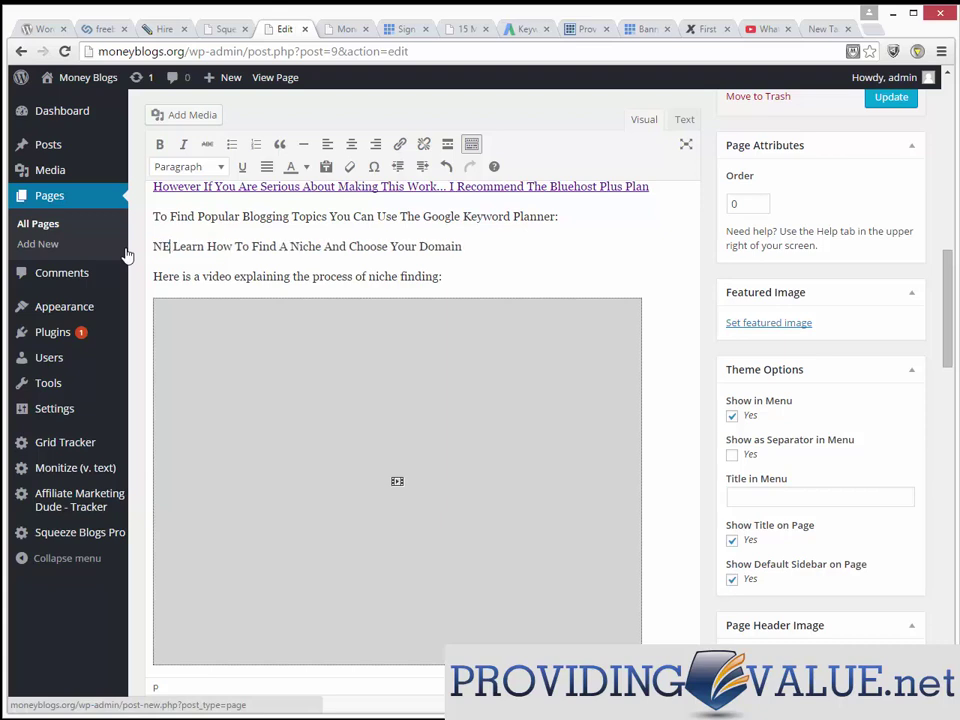
{"action": "type", "text": "T: "}
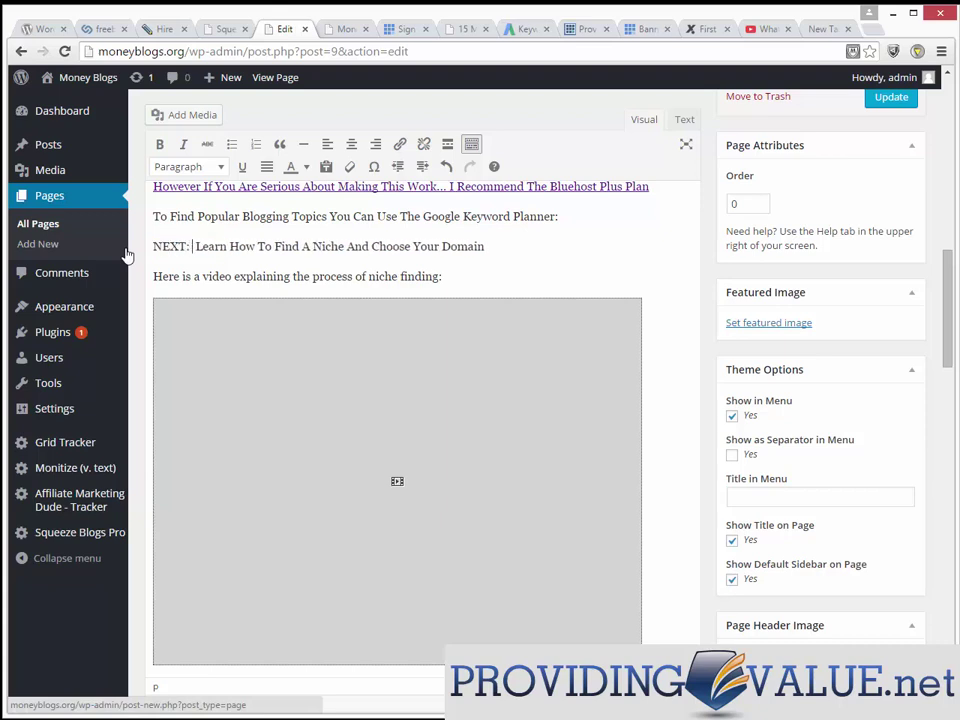
{"action": "type", "text": "Click Here"}
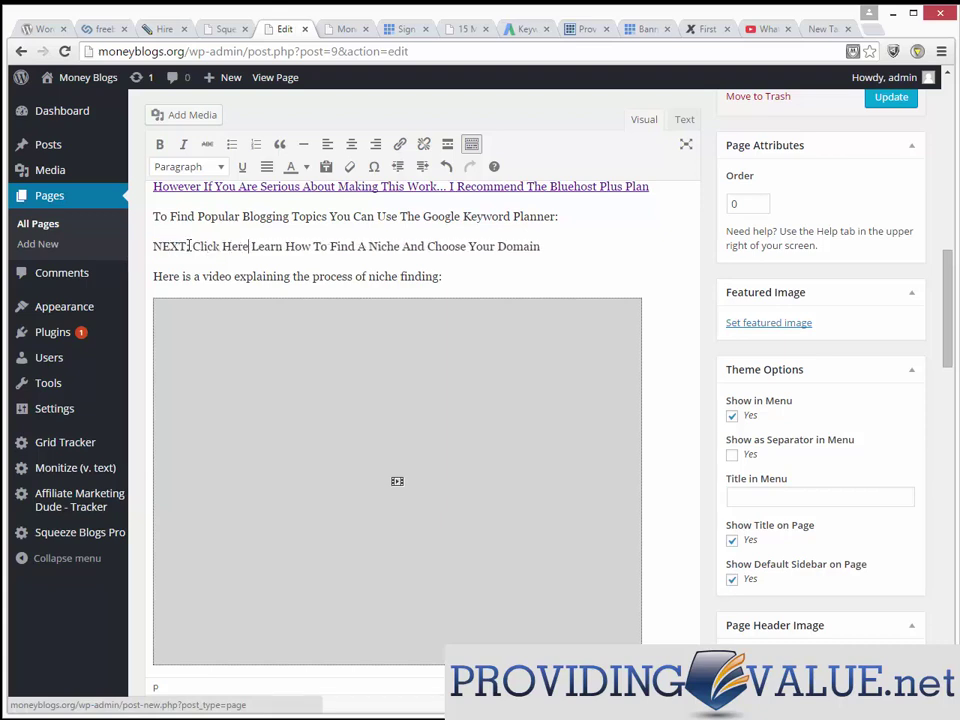
- Cut all content after the "NEXT: Click Here" line through the end of the page, and update the page
{"action": "left_click_drag", "start_coordinate": [565, 243], "coordinate": [659, 608]}
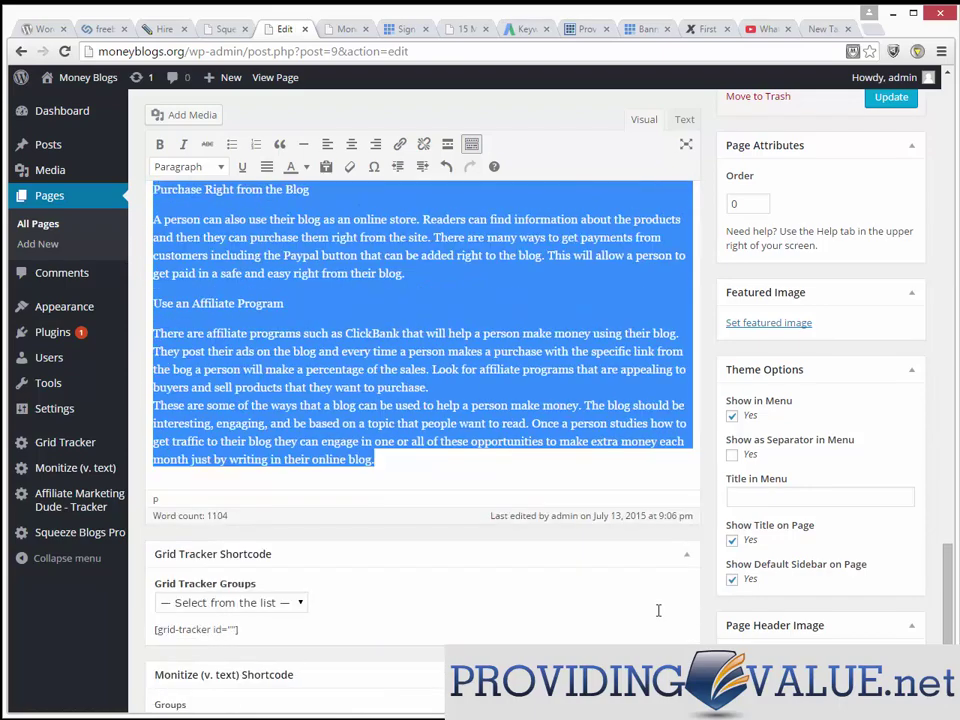
{"action": "key", "text": "Delete"}
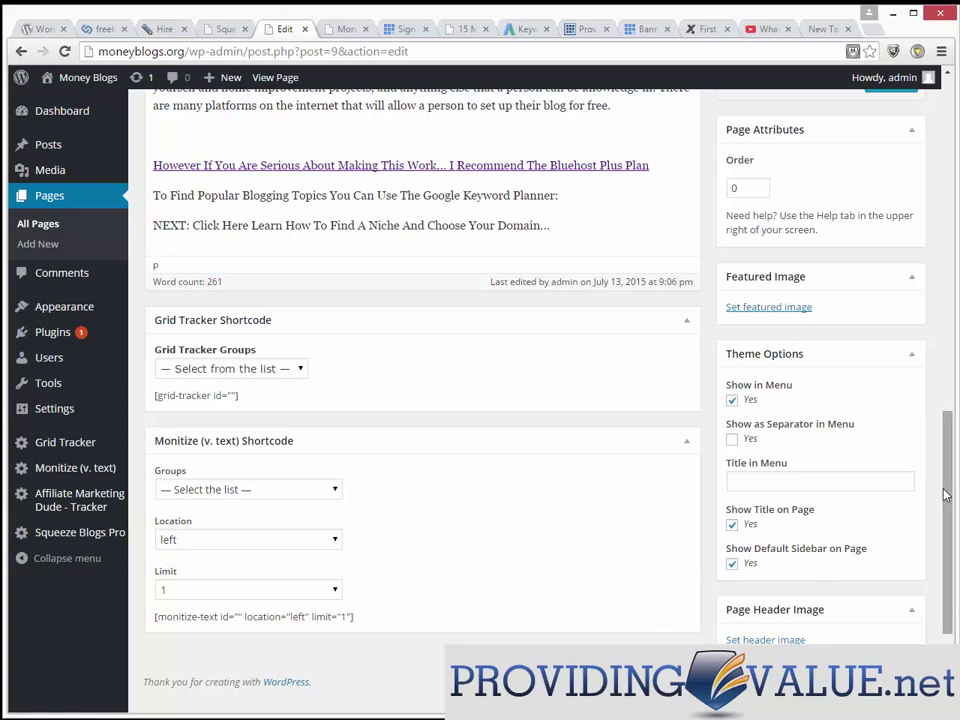
{"action": "scroll", "coordinate": [945, 420], "scroll_direction": "up", "scroll_amount": 5}
{"action": "left_click", "coordinate": [891, 303]}
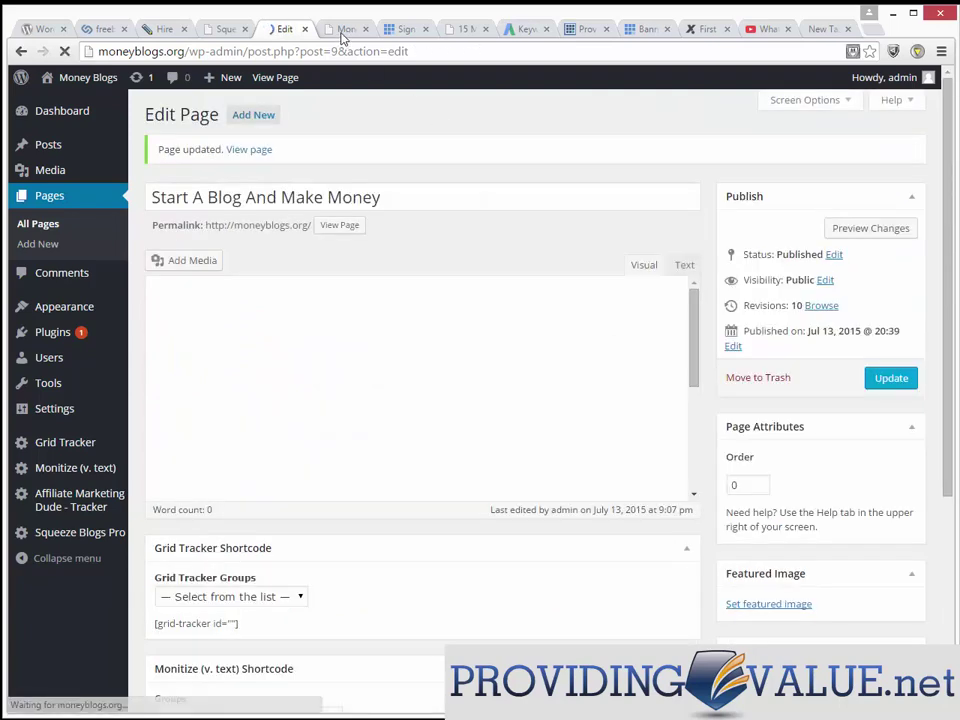
- Reload the live moneyblogs.org page and review the shortened content down to the "NEXT" line
{"action": "left_click", "coordinate": [343, 30]}
{"action": "right_click", "coordinate": [710, 364]}
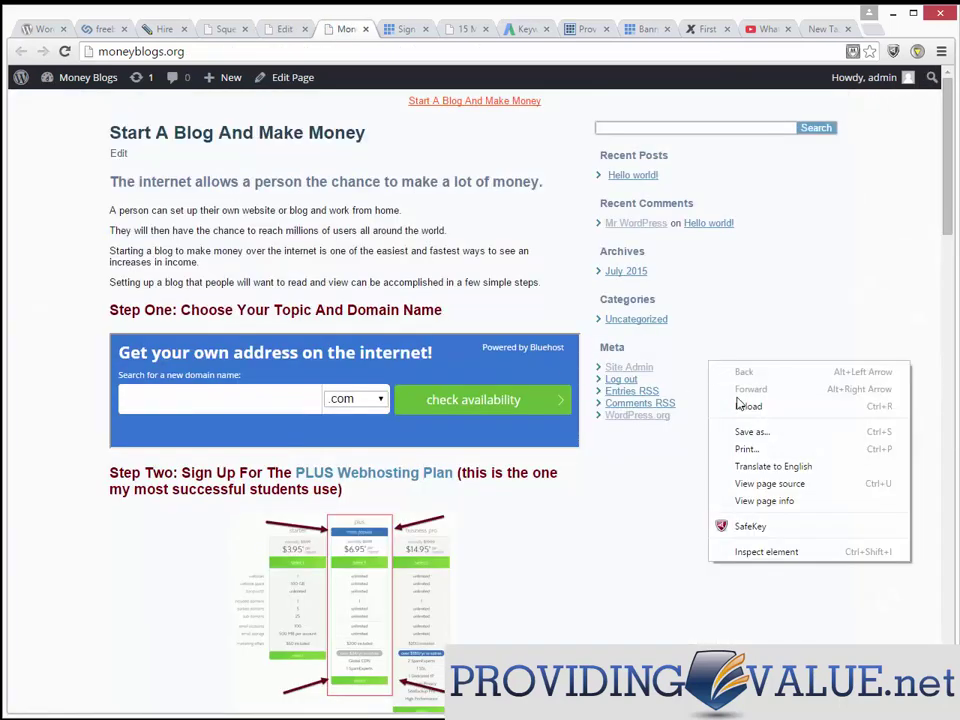
{"action": "left_click", "coordinate": [745, 404]}
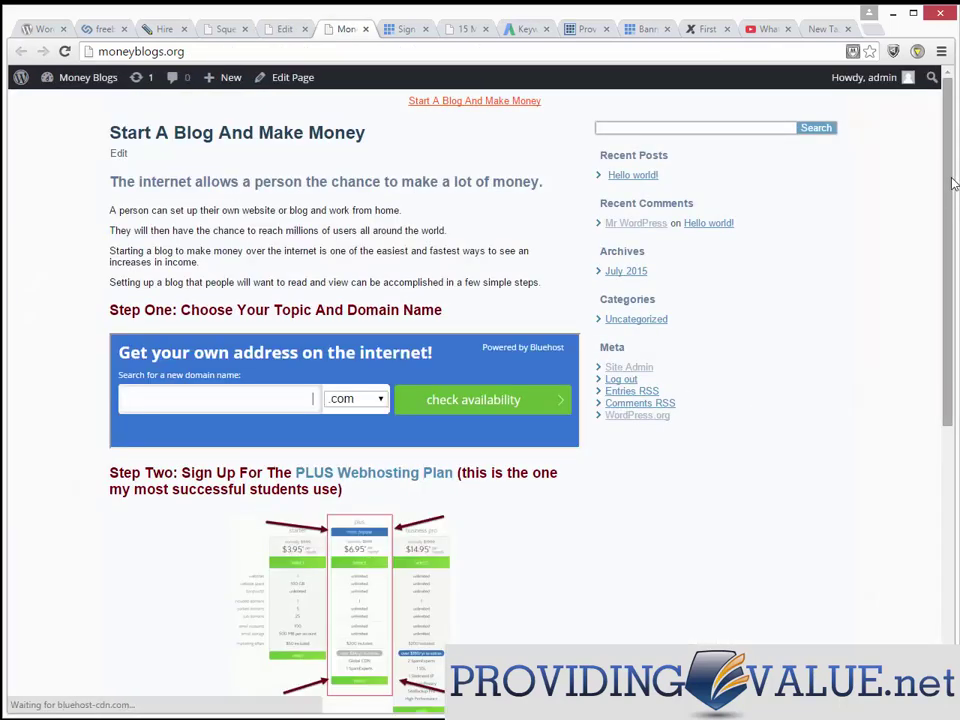
{"action": "left_click_drag", "start_coordinate": [952, 210], "coordinate": [952, 297]}
{"action": "scroll", "coordinate": [952, 297], "scroll_direction": "down", "scroll_amount": 3}
{"action": "scroll", "coordinate": [955, 280], "scroll_direction": "up", "scroll_amount": 3}
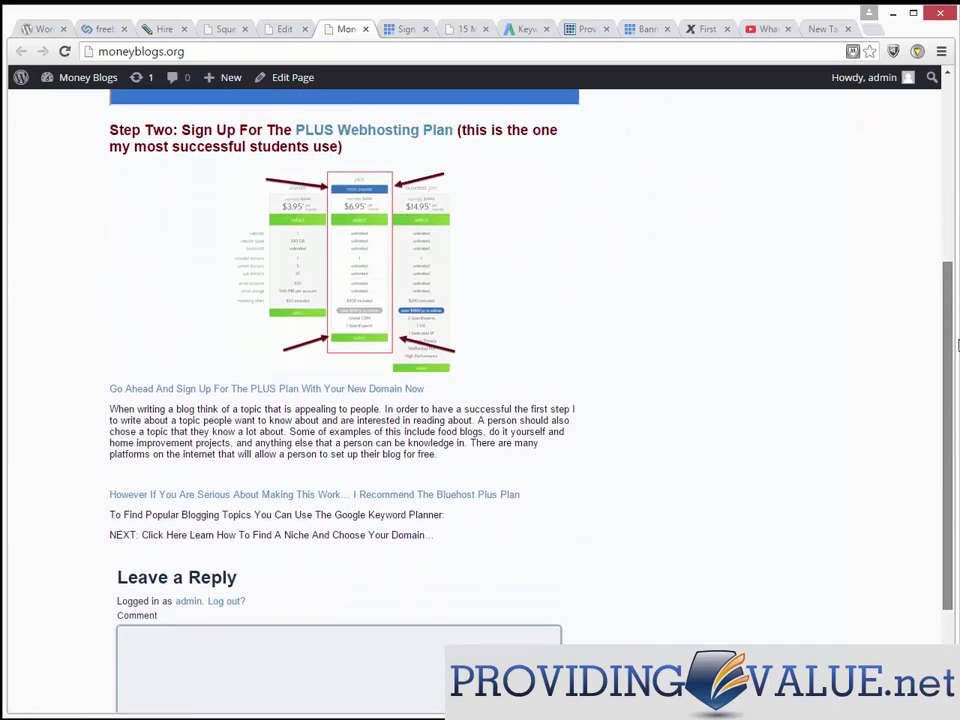
{"action": "scroll", "coordinate": [955, 258], "scroll_direction": "down", "scroll_amount": 1}
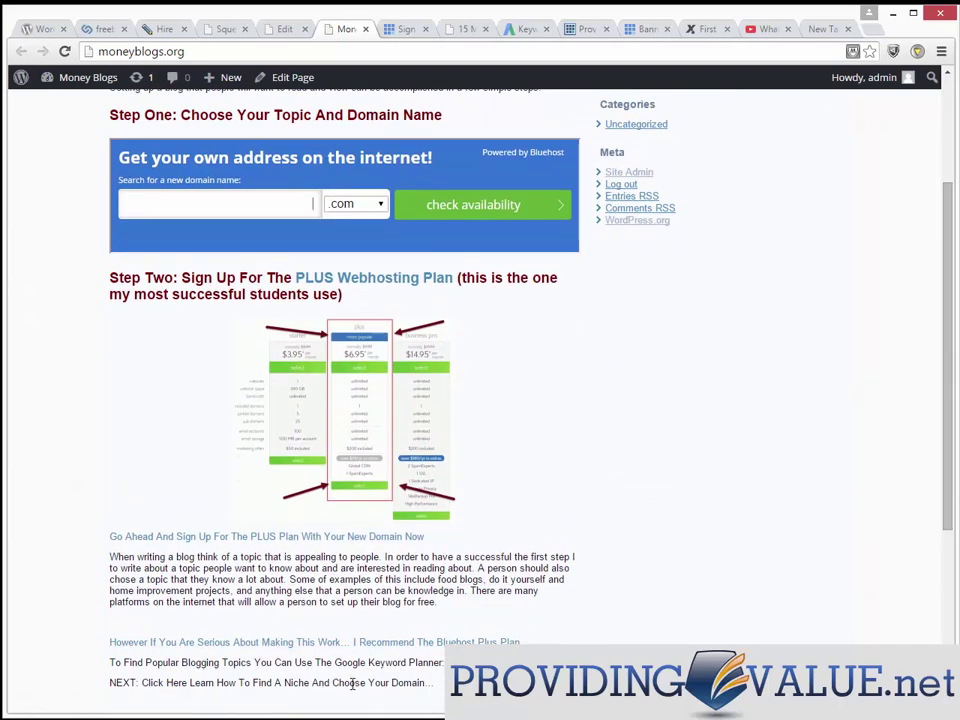
- Create a new page titled "Finding Your Niche" and paste the content cut from the main page into its body
{"action": "left_click", "coordinate": [288, 29]}
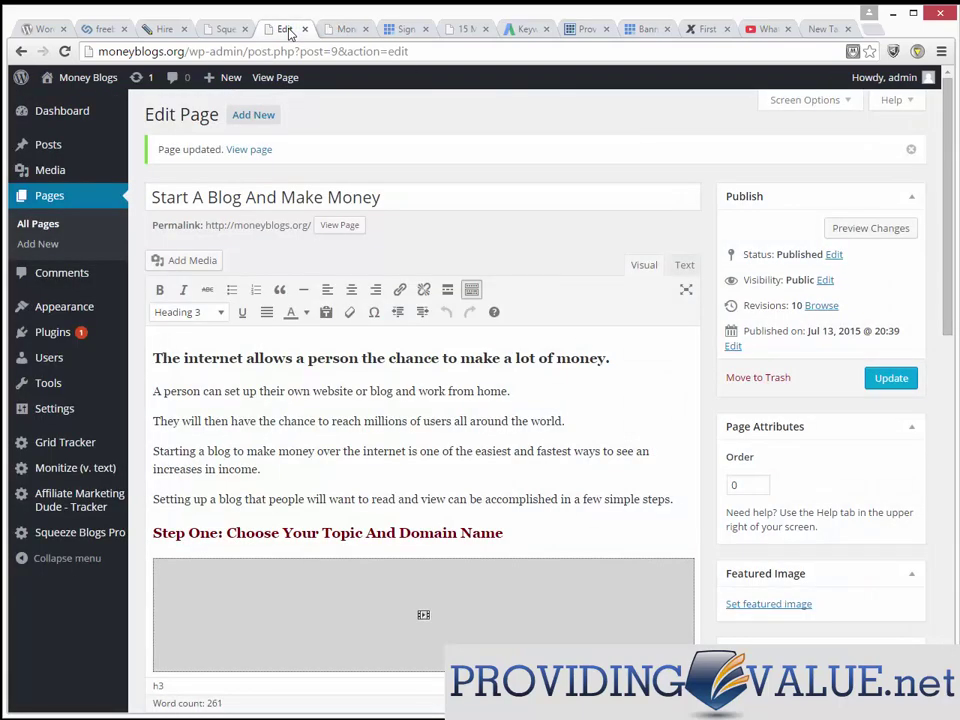
{"action": "left_click", "coordinate": [50, 244]}
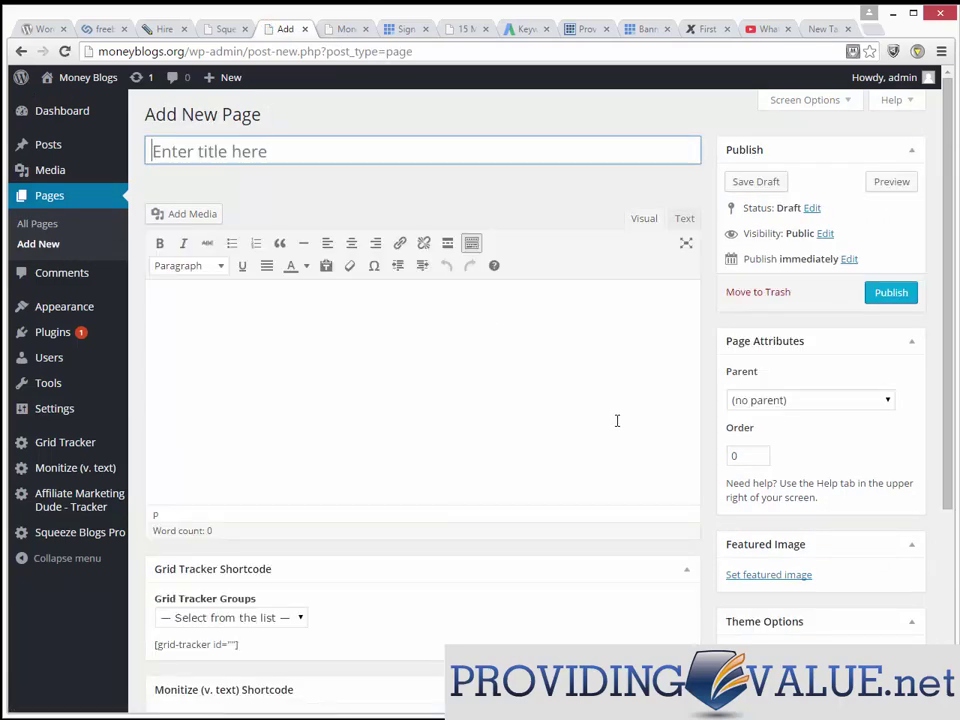
{"action": "type", "text": "Domain"}
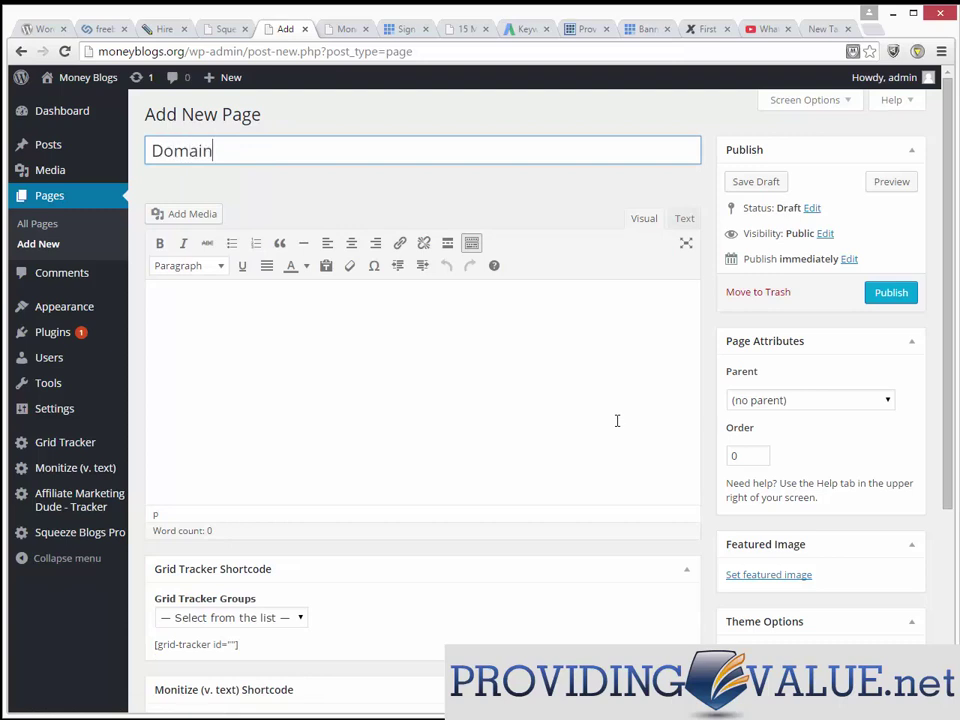
{"action": "key", "text": "BackSpace"}
{"action": "key", "text": "BackSpace"}
{"action": "key", "text": "BackSpace"}
{"action": "key", "text": "BackSpace"}
{"action": "key", "text": "BackSpace"}
{"action": "type", "text": "Finding Your Niche"}
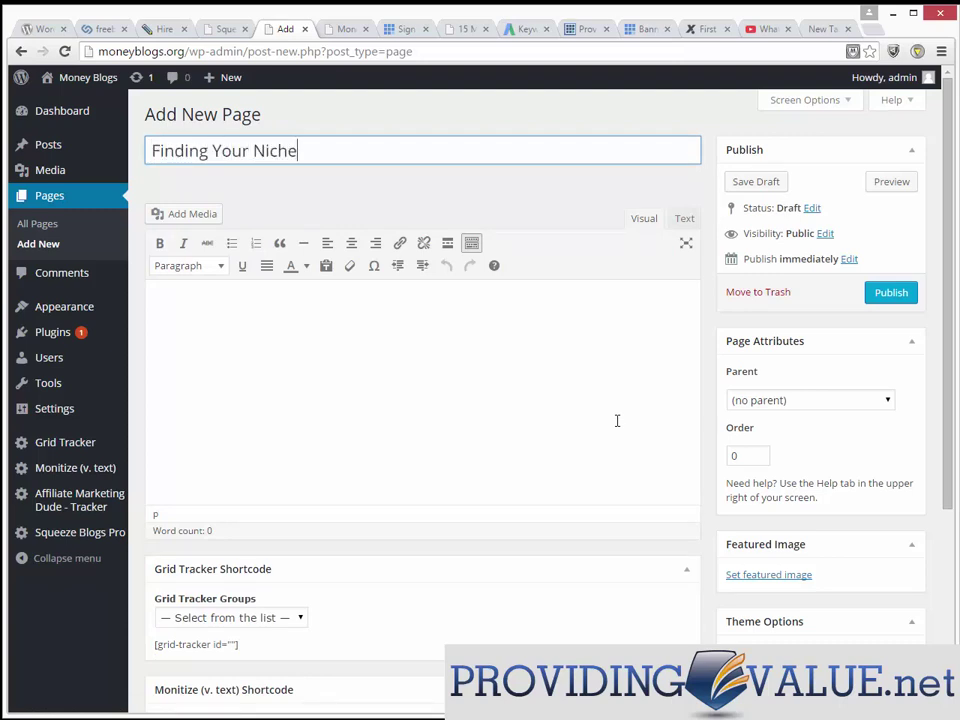
{"action": "left_click", "coordinate": [617, 420]}
{"action": "key", "text": "ctrl+v"}
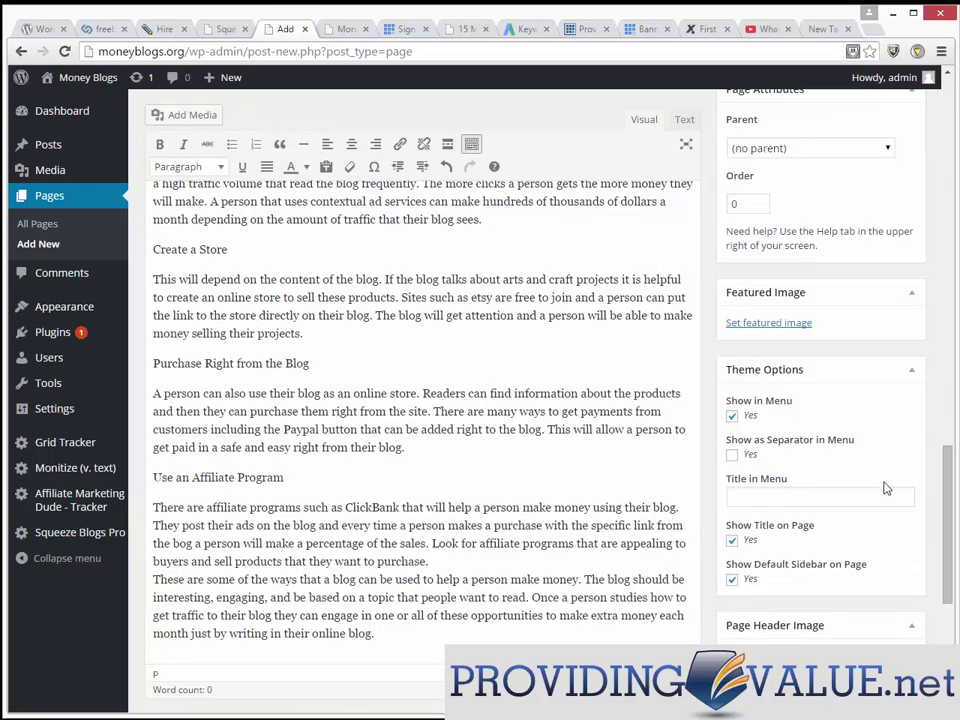
- Center both embedded videos, the niche finding one and the one under "Affiliate Marketing Money Making Tips"
{"action": "left_click_drag", "start_coordinate": [953, 511], "coordinate": [957, 170]}
{"action": "left_click", "coordinate": [391, 338]}
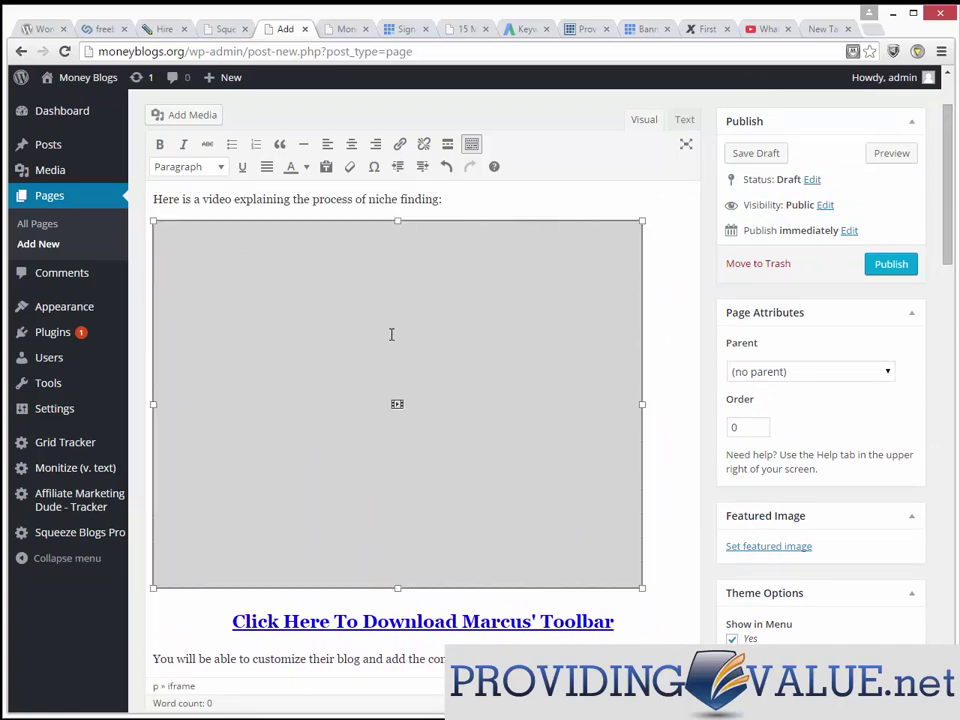
{"action": "left_click", "coordinate": [351, 144]}
{"action": "scroll", "coordinate": [562, 531], "scroll_direction": "down", "scroll_amount": 3}
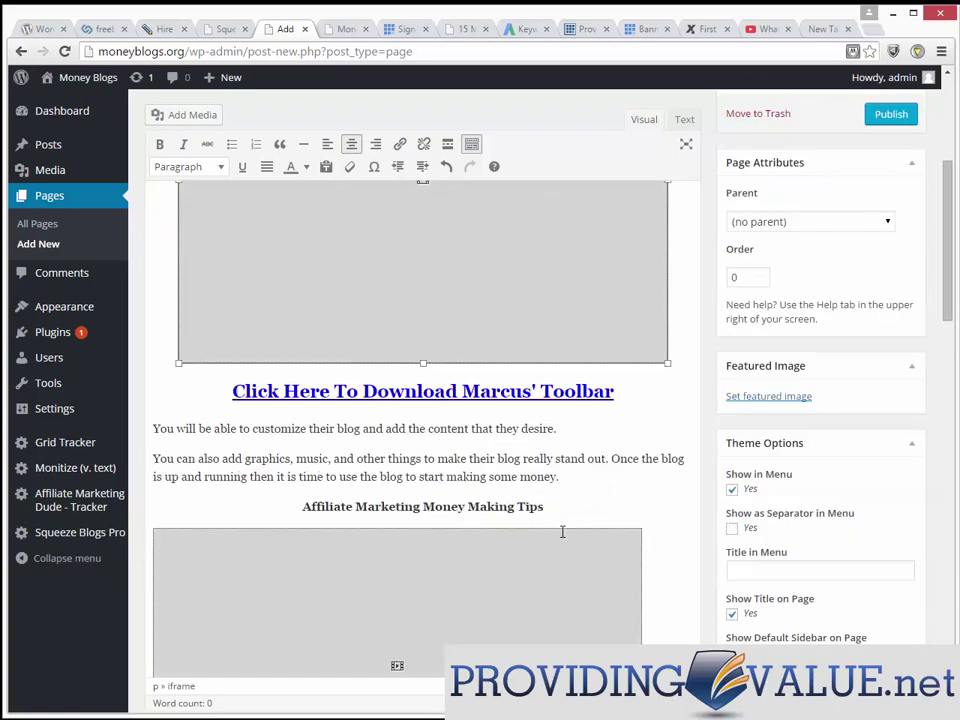
{"action": "left_click", "coordinate": [558, 578]}
{"action": "left_click", "coordinate": [351, 144]}
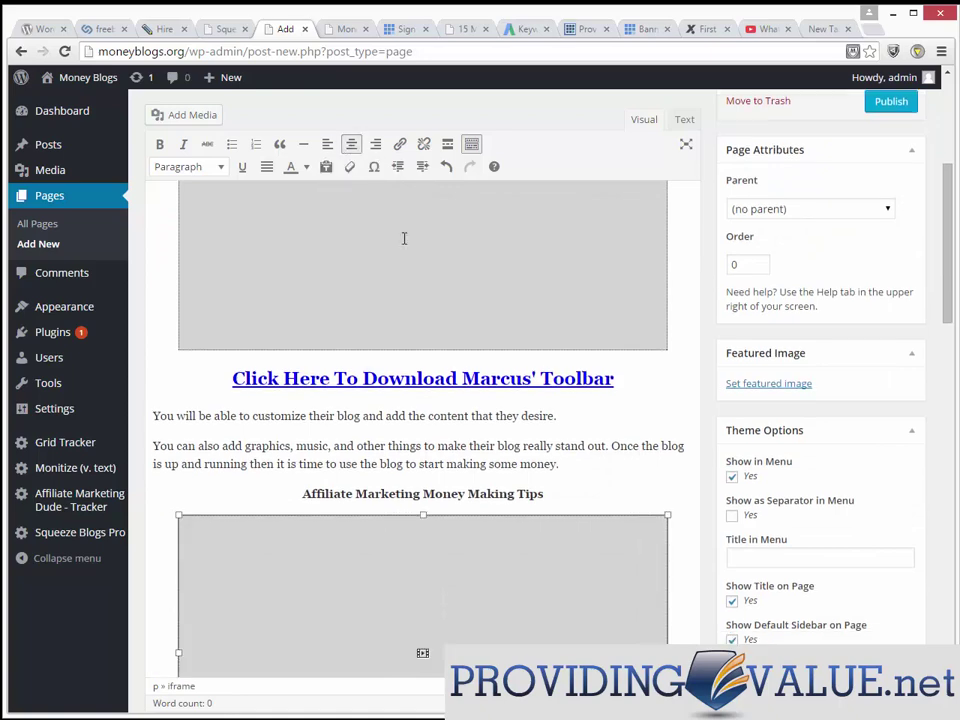
{"action": "scroll", "coordinate": [527, 416], "scroll_direction": "down", "scroll_amount": 1}
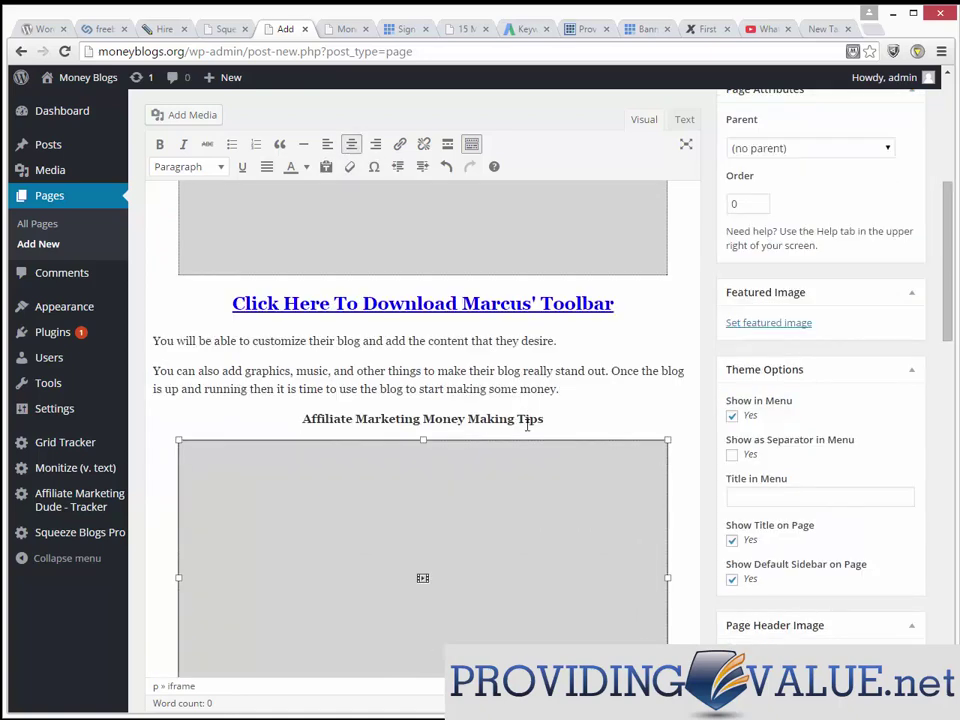
{"action": "left_click_drag", "start_coordinate": [953, 265], "coordinate": [952, 150]}
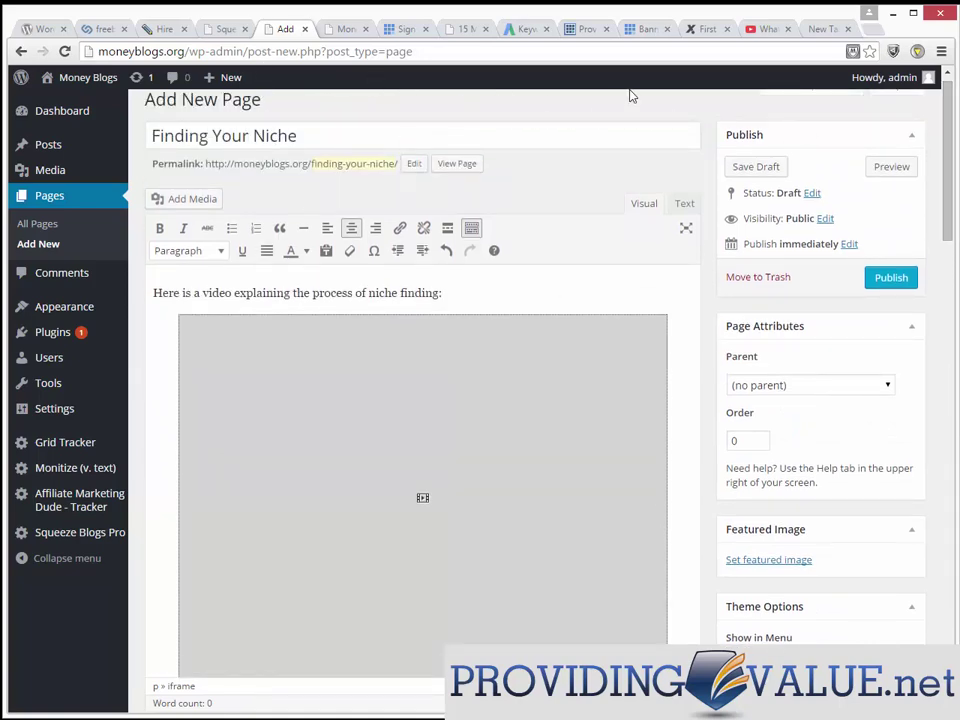
- Switch to the Bluehost affiliate site, open its widgets and copy the responsive domain name checker code
{"action": "left_click", "coordinate": [640, 29]}
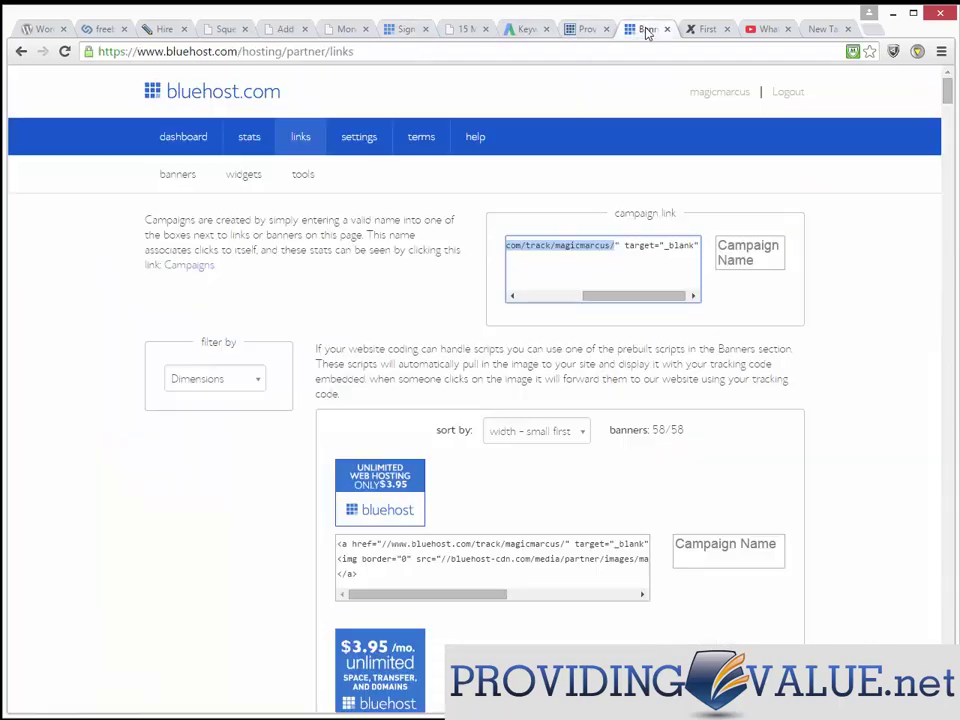
{"action": "left_click", "coordinate": [253, 176]}
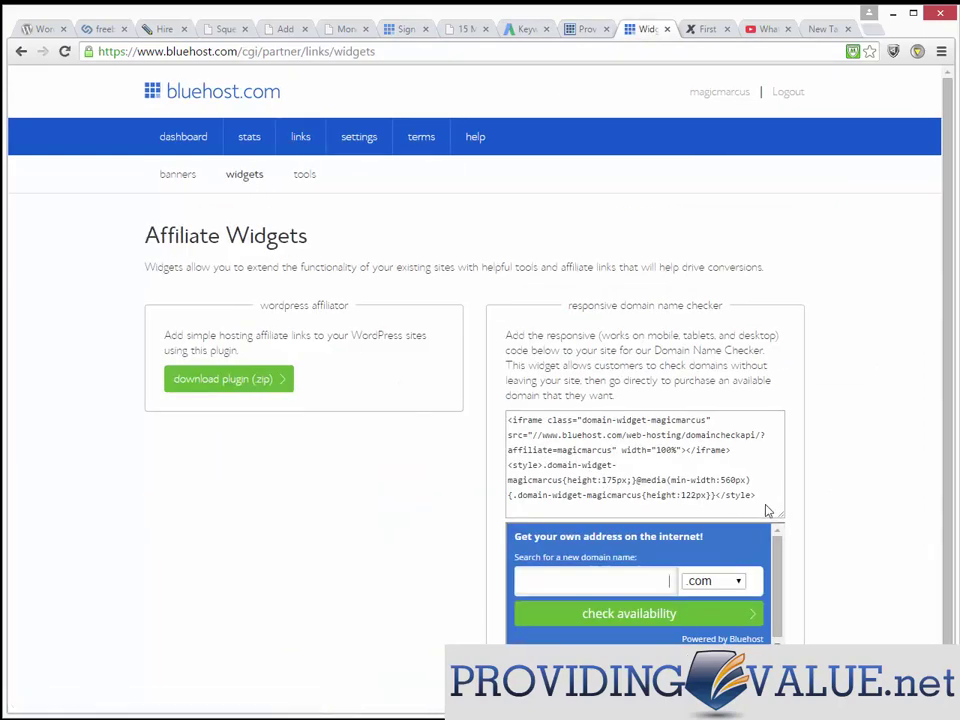
{"action": "left_click", "coordinate": [636, 463]}
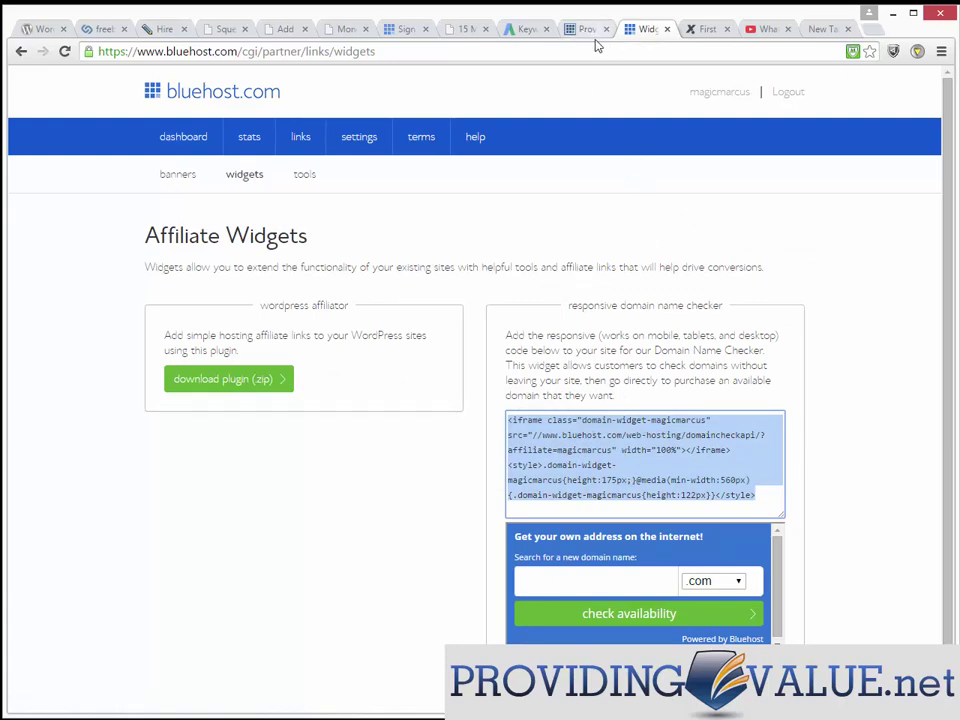
- Insert the domain checker code into the new page's HTML below the "You will be able to customize their blog" line, using "asdasd" as a temporary marker
{"action": "left_click", "coordinate": [289, 32]}
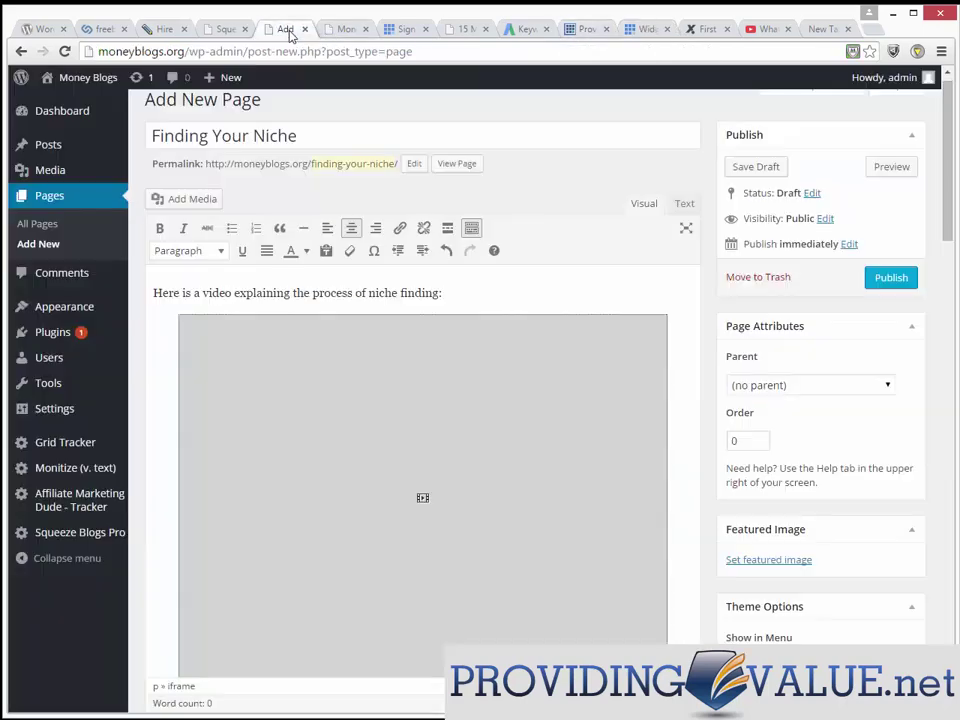
{"action": "scroll", "coordinate": [437, 295], "scroll_direction": "down", "scroll_amount": 5}
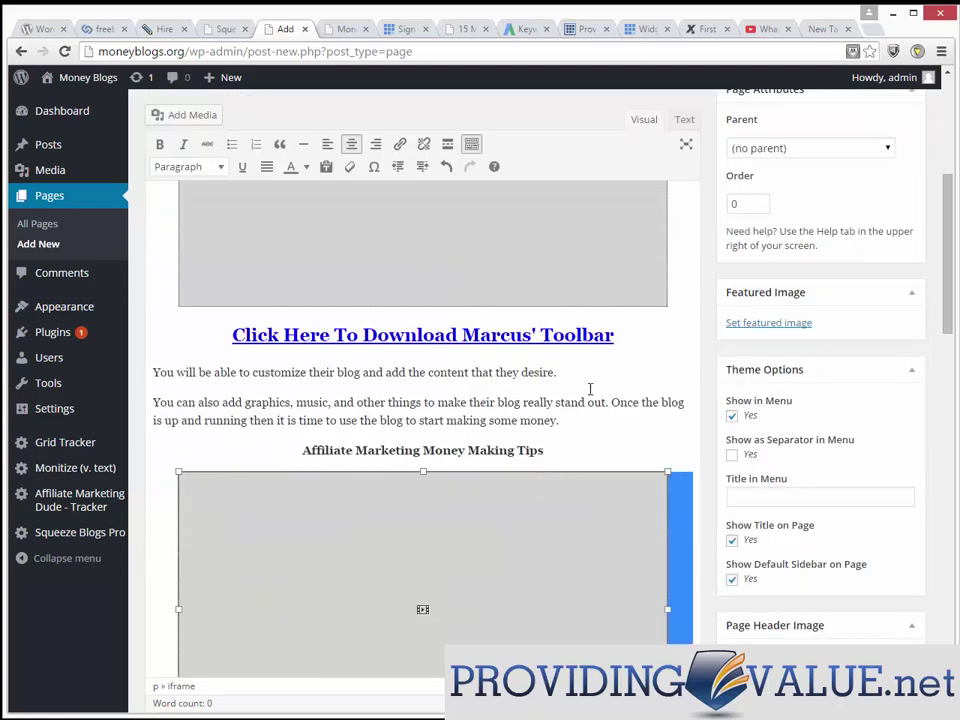
{"action": "left_click", "coordinate": [594, 370]}
{"action": "key", "text": "Return"}
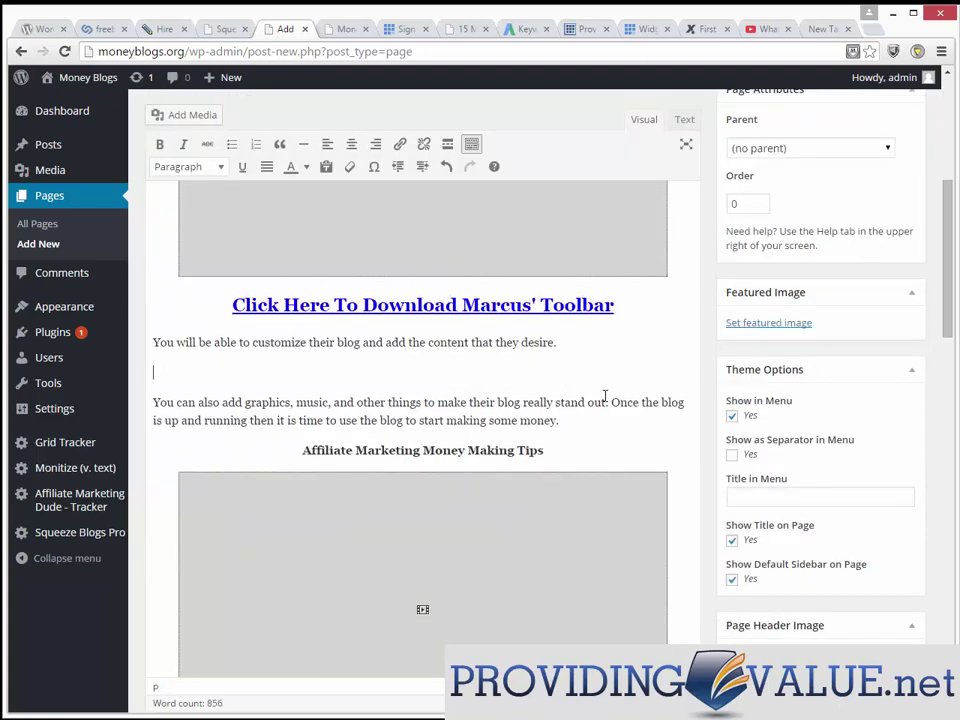
{"action": "type", "text": "asdasd"}
{"action": "left_click", "coordinate": [683, 121]}
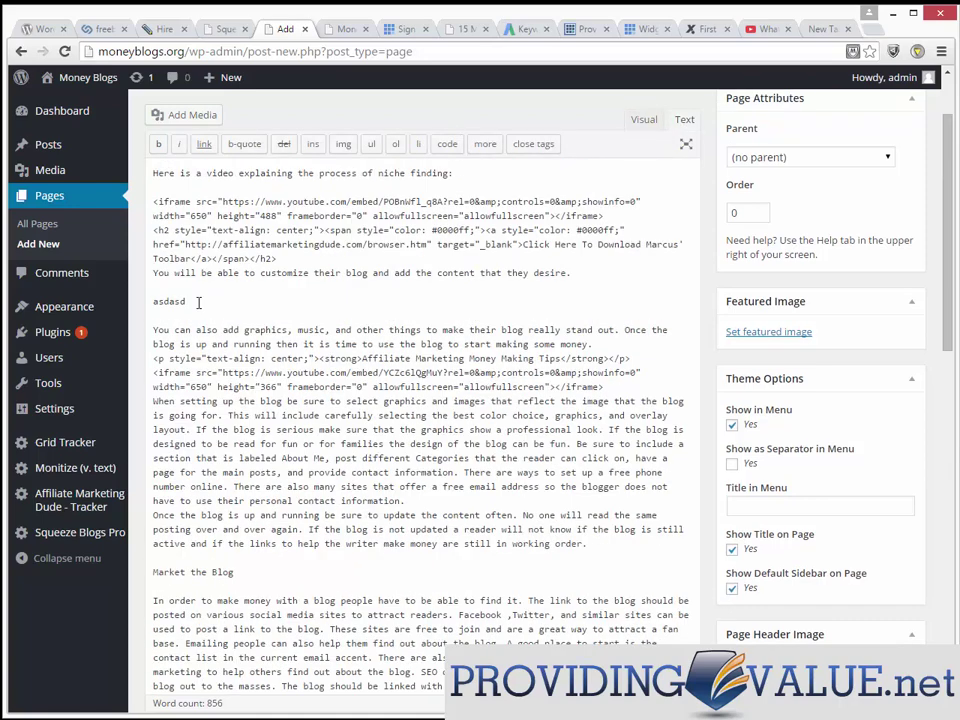
{"action": "double_click", "coordinate": [169, 301]}
{"action": "type", "text": "<iframe class=\"domain-widget-magicmarcus\" src=\"//www.bluehost.com/web-hosting/domaincheckapi/?affiliate=magicmarcus\" width=\"100%\"></iframe><style>.domain-widget-magicmarcus{height:175px;}@media(min-width:560px){.domain-widget-magicmarcus{height:122px}}</style>"}
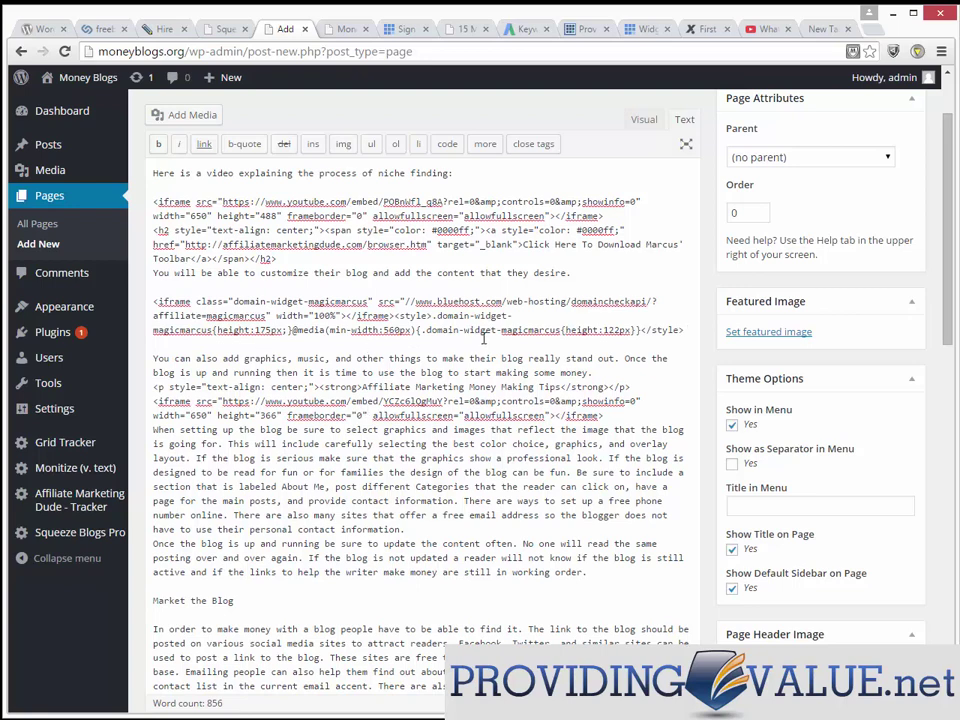
- In the visual editor, split the paragraph before "Be sure to include a section" and add blank lines around that new paragraph
{"action": "left_click", "coordinate": [644, 120]}
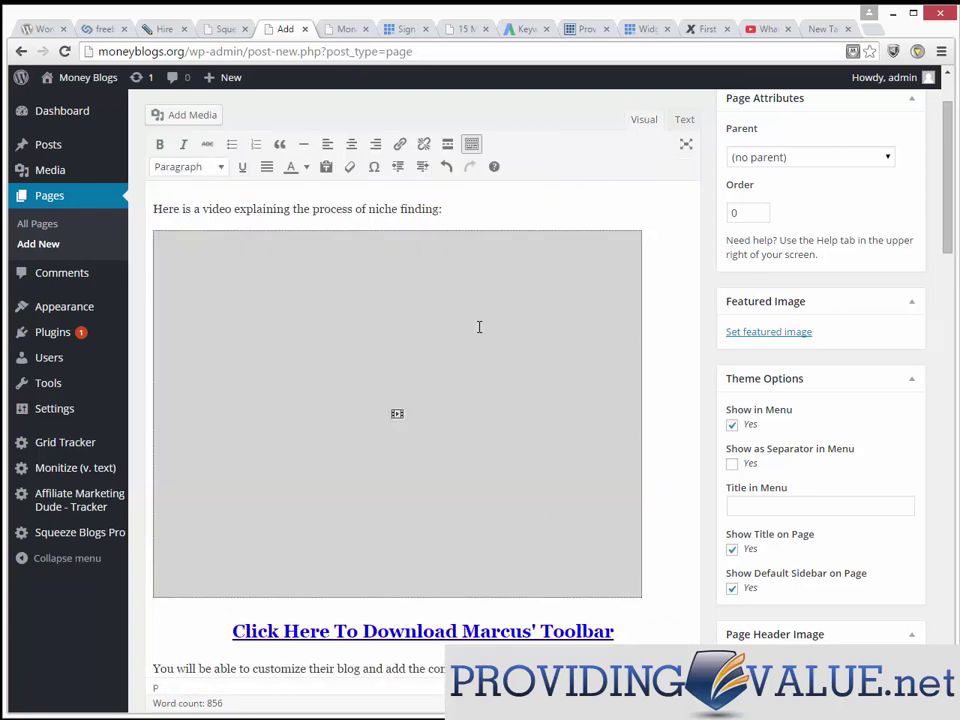
{"action": "scroll", "coordinate": [543, 349], "scroll_direction": "down", "scroll_amount": 3}
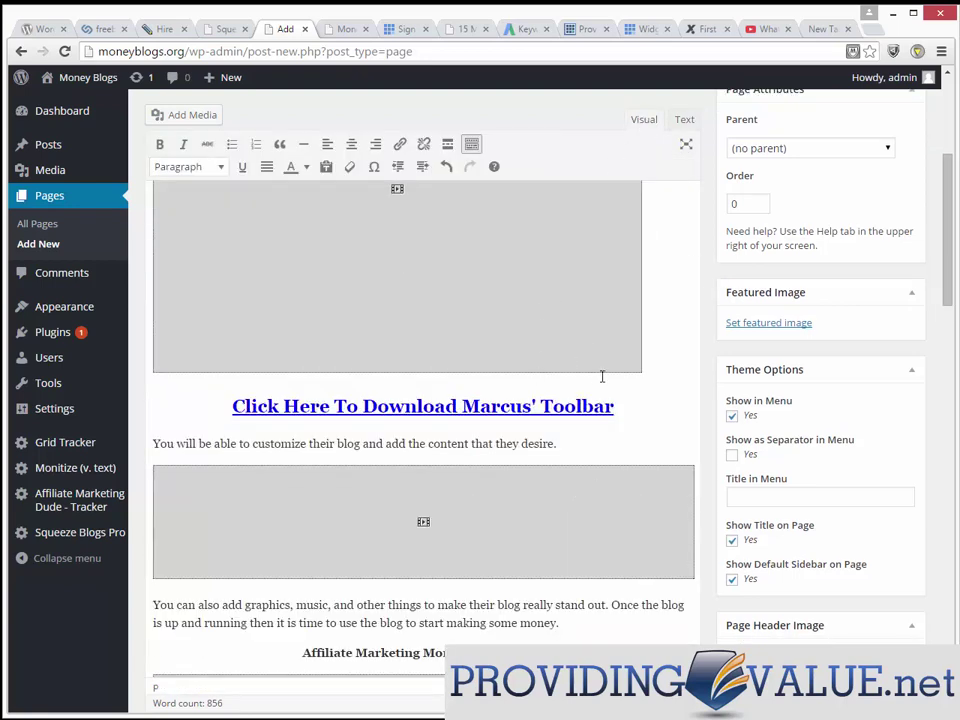
{"action": "scroll", "coordinate": [563, 474], "scroll_direction": "down", "scroll_amount": 3}
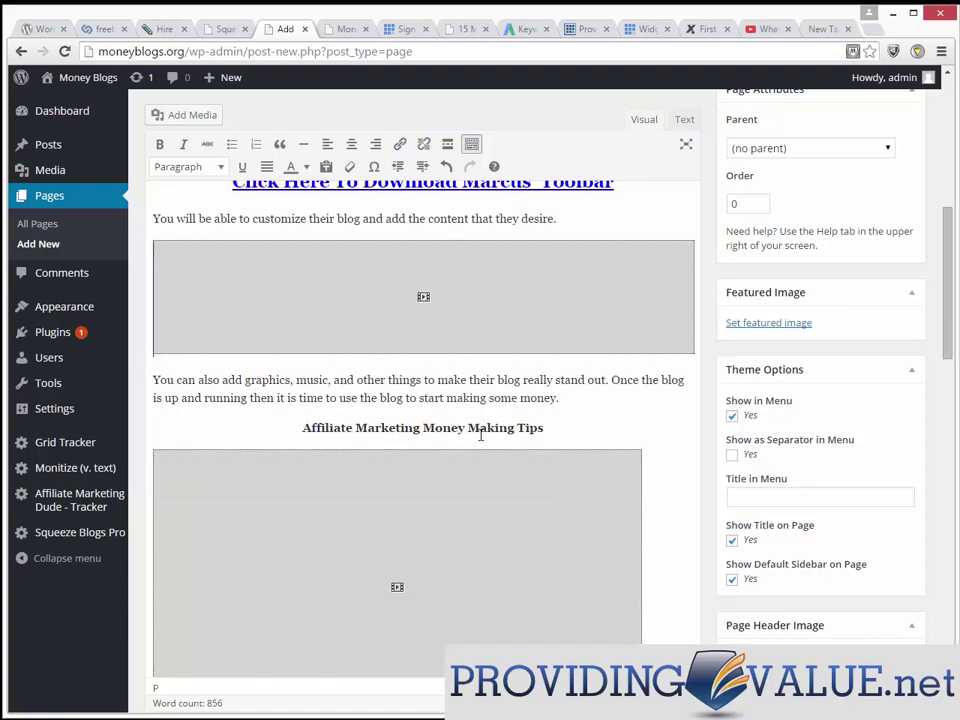
{"action": "scroll", "coordinate": [578, 418], "scroll_direction": "down", "scroll_amount": 2}
{"action": "scroll", "coordinate": [578, 418], "scroll_direction": "down", "scroll_amount": 2}
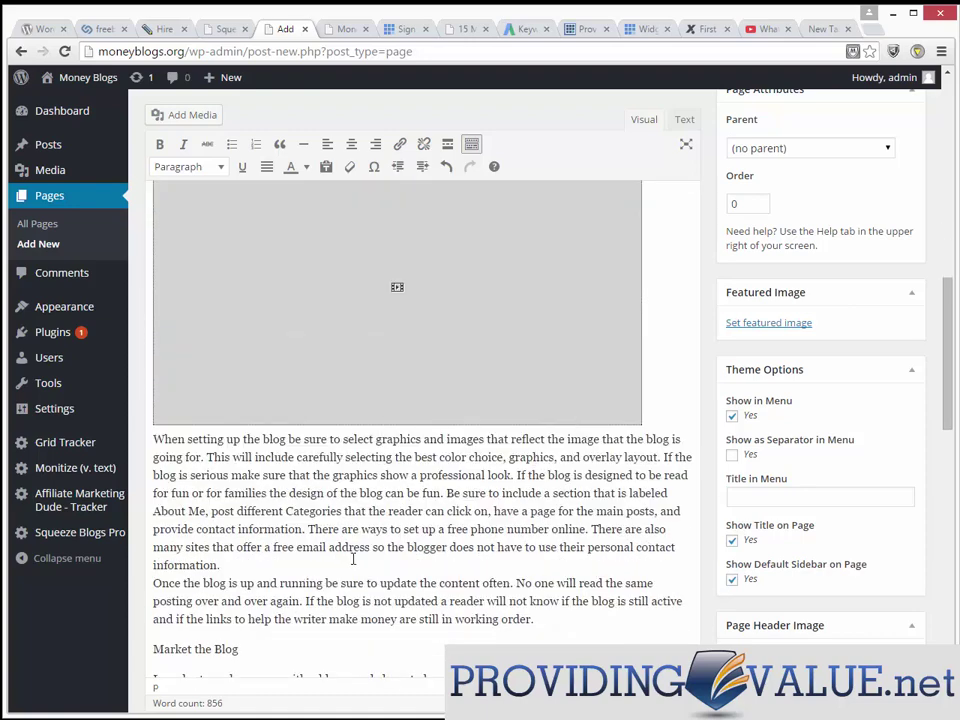
{"action": "left_click", "coordinate": [451, 494]}
{"action": "key", "text": "Return"}
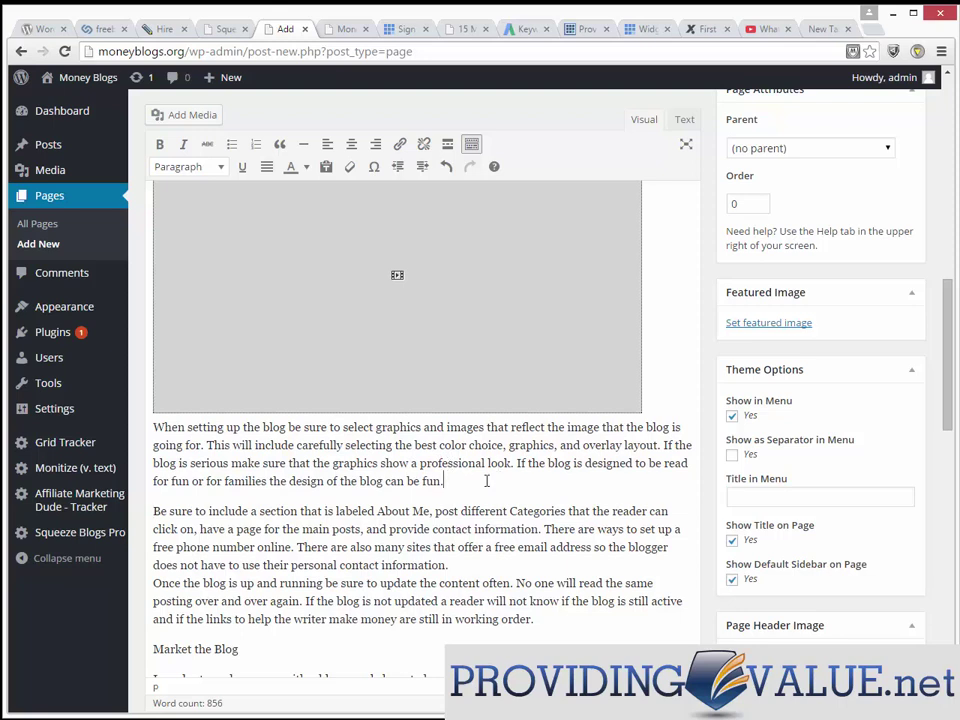
{"action": "key", "text": "Return"}
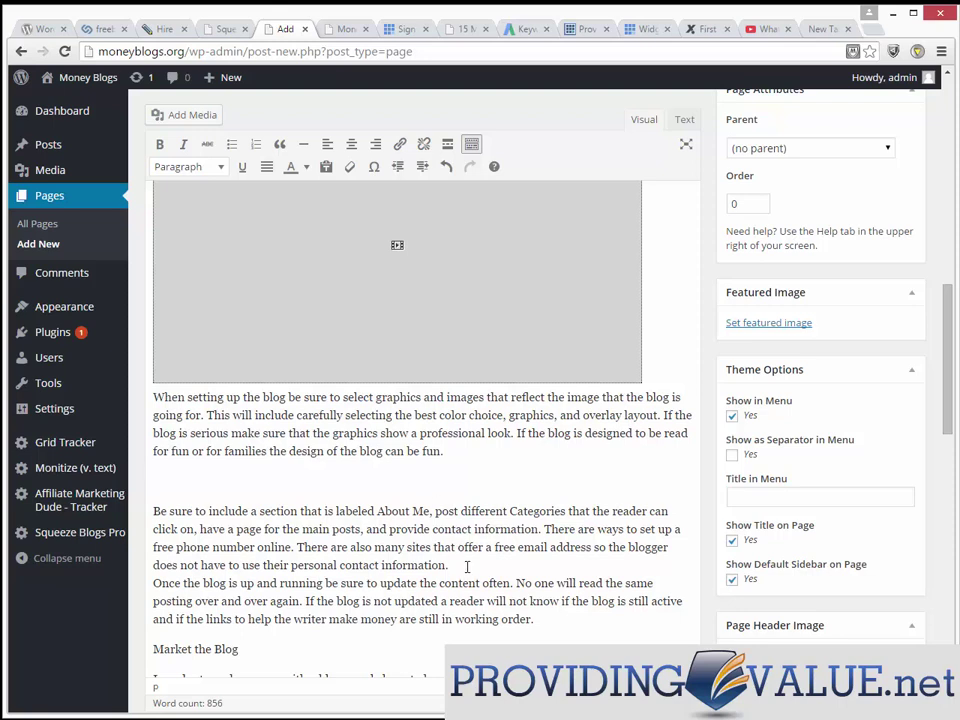
{"action": "key", "text": "Return"}
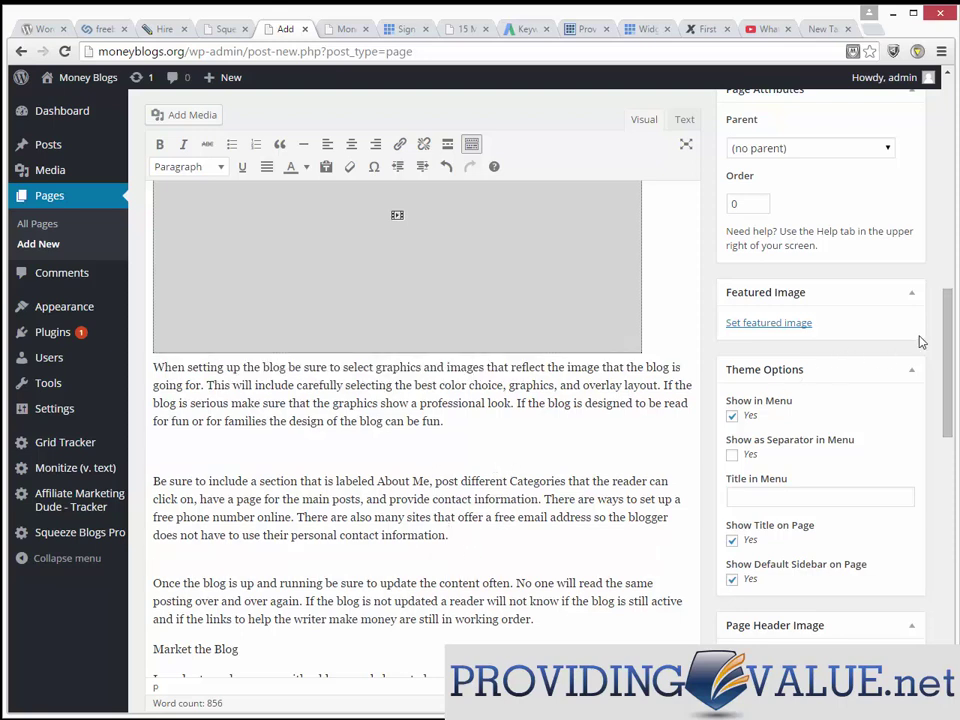
- Check the rest of the page body and publish the "Finding Your Niche" page
{"action": "left_click_drag", "start_coordinate": [951, 328], "coordinate": [930, 360]}
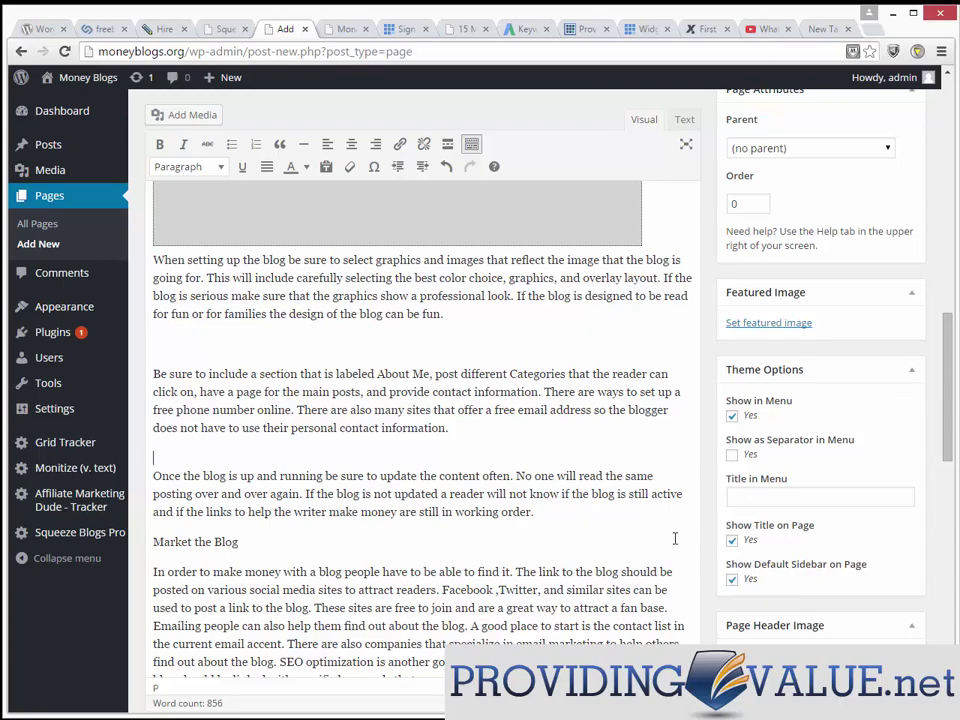
{"action": "left_click_drag", "start_coordinate": [625, 521], "coordinate": [673, 585]}
{"action": "scroll", "coordinate": [673, 585], "scroll_direction": "down", "scroll_amount": 4}
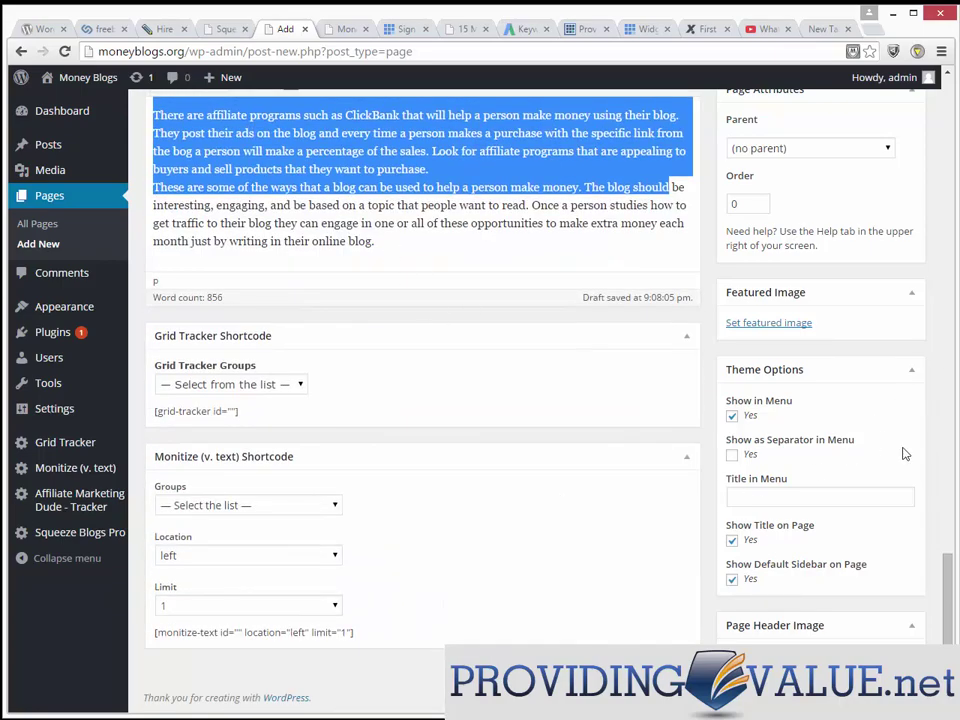
{"action": "scroll", "coordinate": [951, 594], "scroll_direction": "up", "scroll_amount": 15}
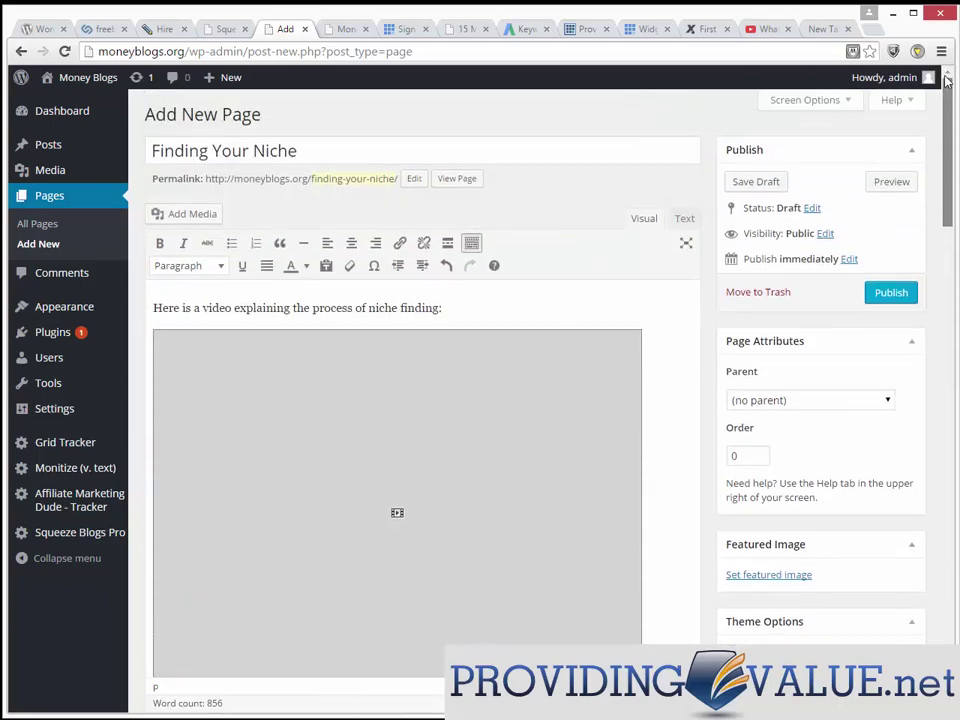
{"action": "left_click", "coordinate": [904, 294]}
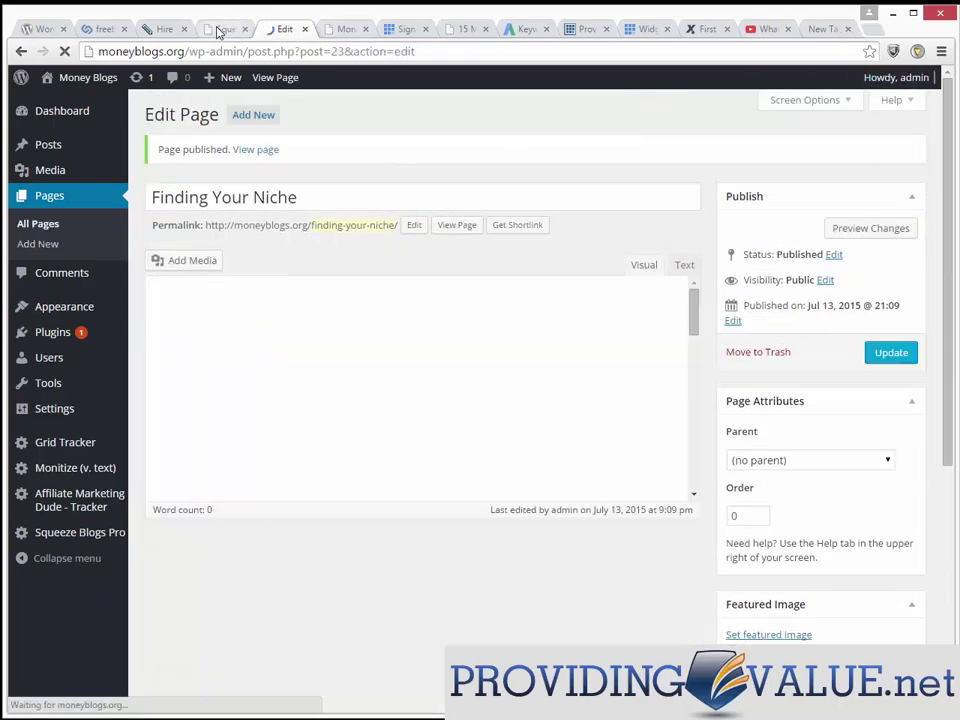
- View the published "Finding Your Niche" page and examine its video, domain checker and text layout
{"action": "left_click", "coordinate": [222, 29]}
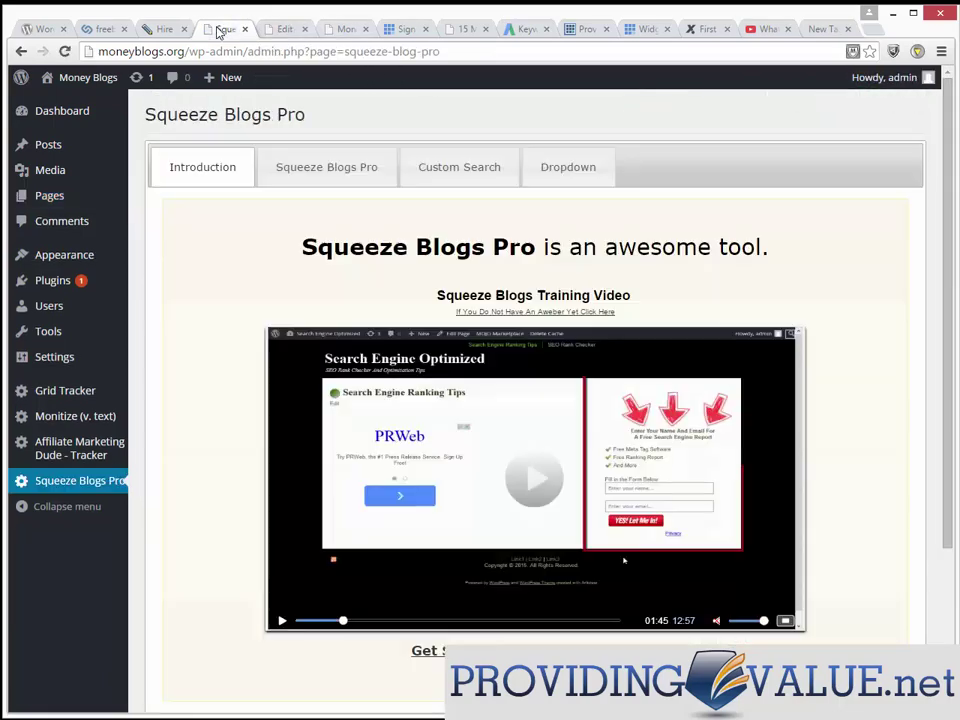
{"action": "left_click", "coordinate": [268, 29]}
{"action": "left_click", "coordinate": [259, 150]}
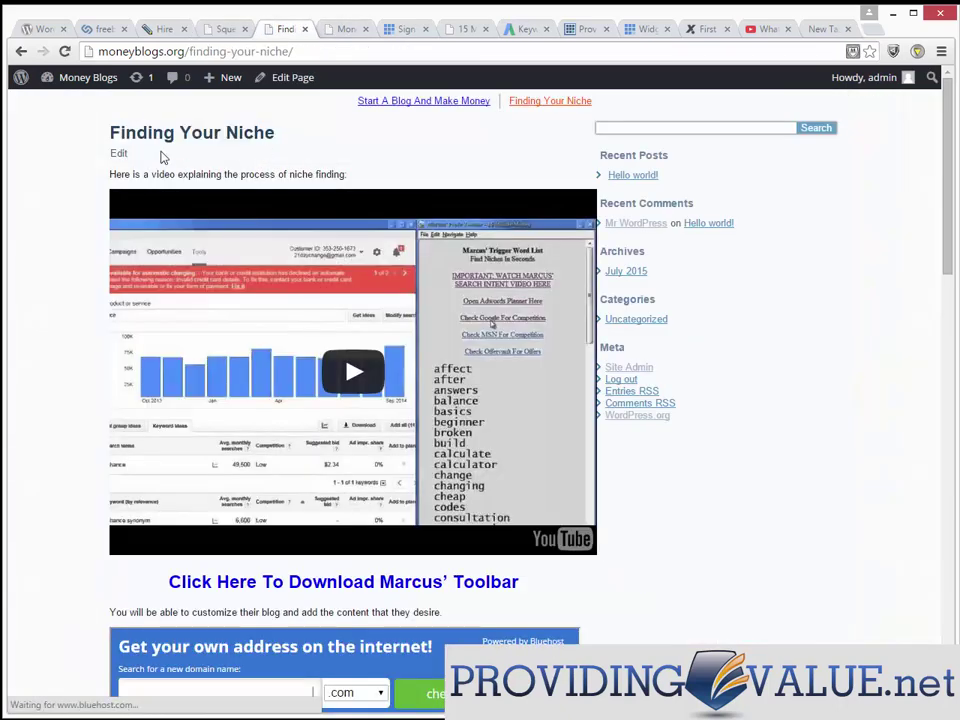
{"action": "scroll", "coordinate": [686, 337], "scroll_direction": "down", "scroll_amount": 6}
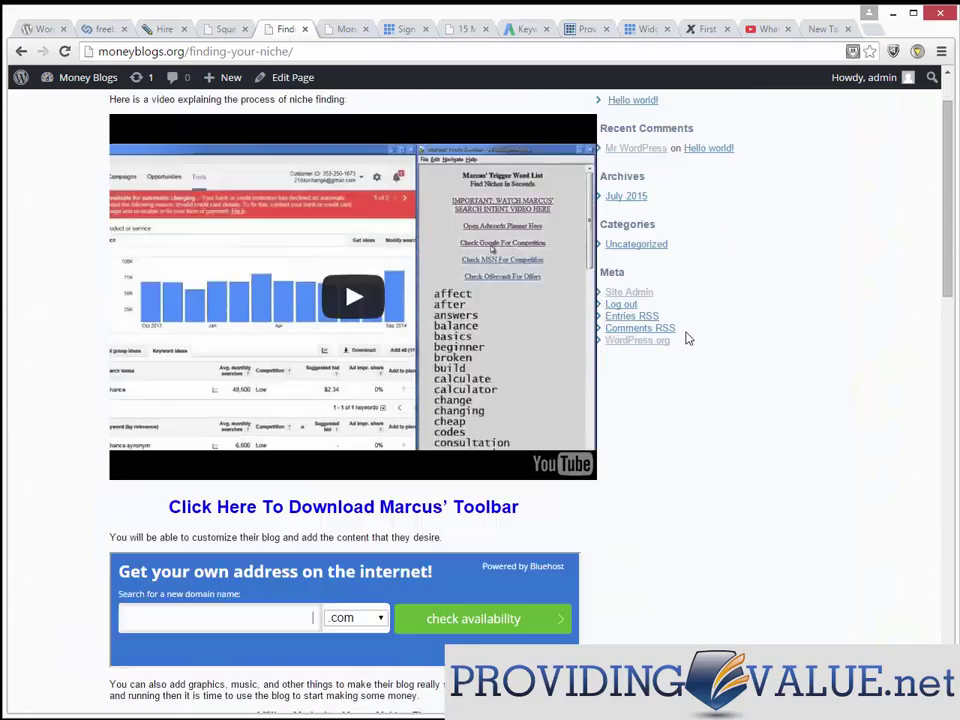
{"action": "scroll", "coordinate": [686, 337], "scroll_direction": "down", "scroll_amount": 5}
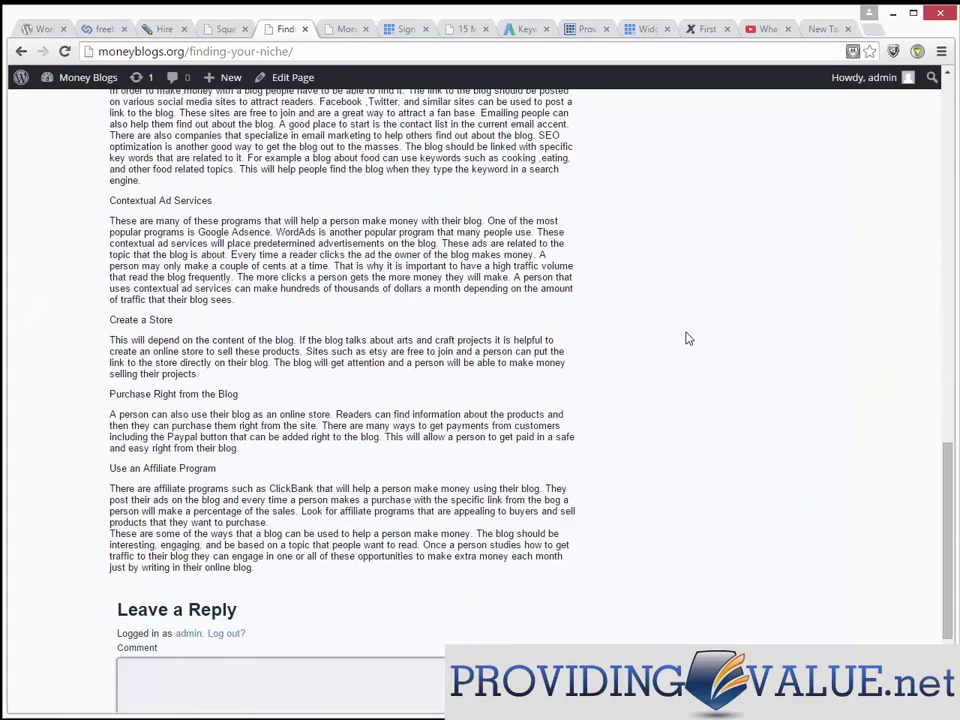
{"action": "scroll", "coordinate": [277, 288], "scroll_direction": "up", "scroll_amount": 2}
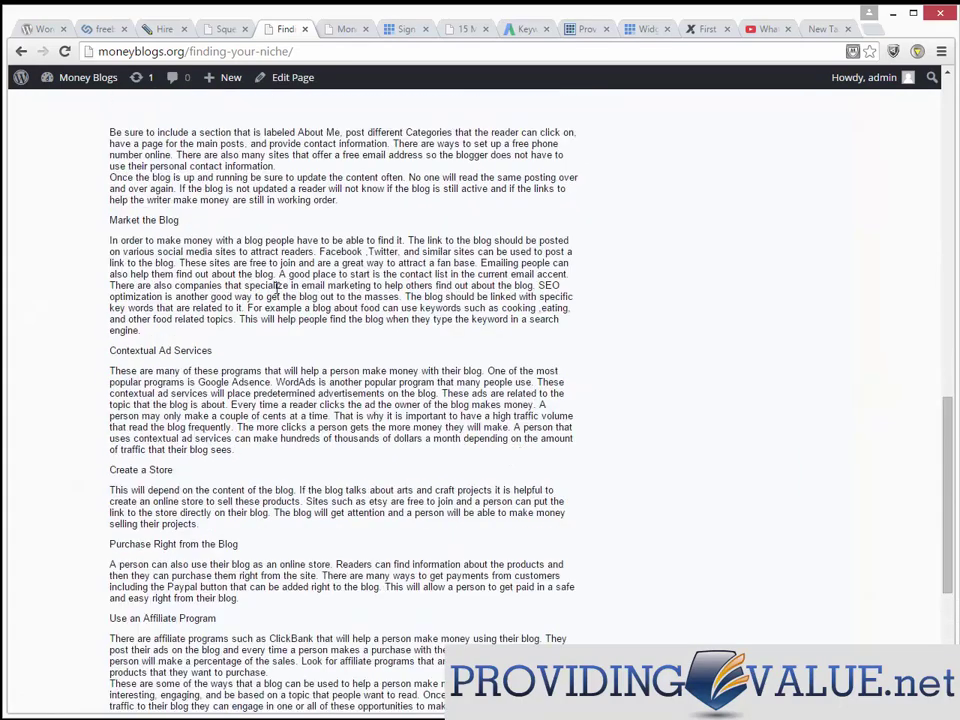
{"action": "scroll", "coordinate": [945, 463], "scroll_direction": "up", "scroll_amount": 10}
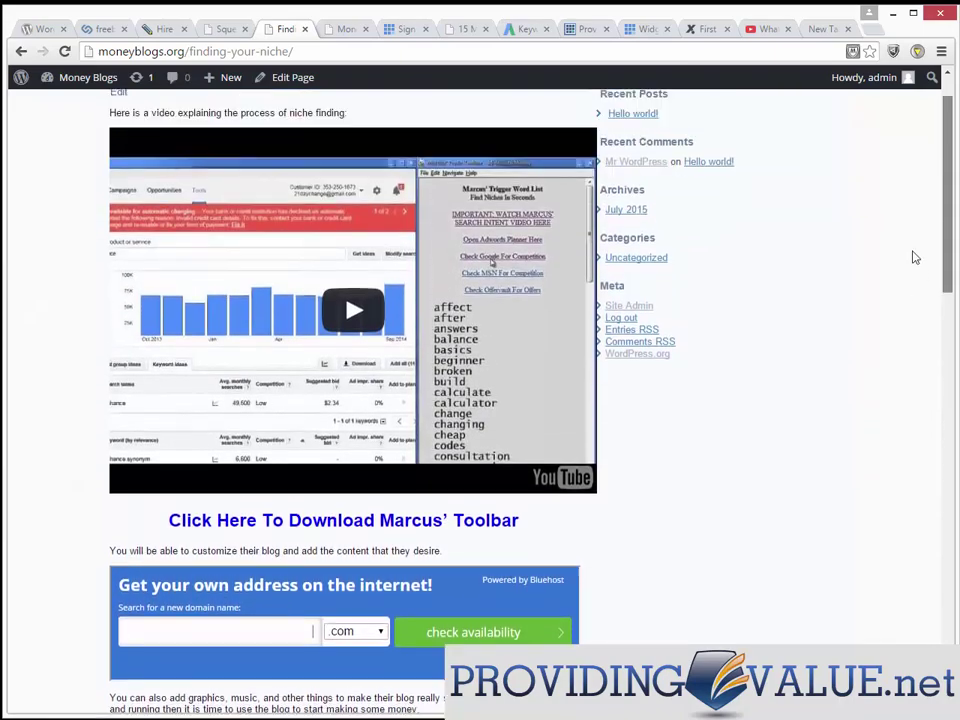
{"action": "scroll", "coordinate": [913, 258], "scroll_direction": "up", "scroll_amount": 1}
- Open the "Start A Blog And Make Money" page on the live site and review its shortened content
{"action": "left_click", "coordinate": [468, 101]}
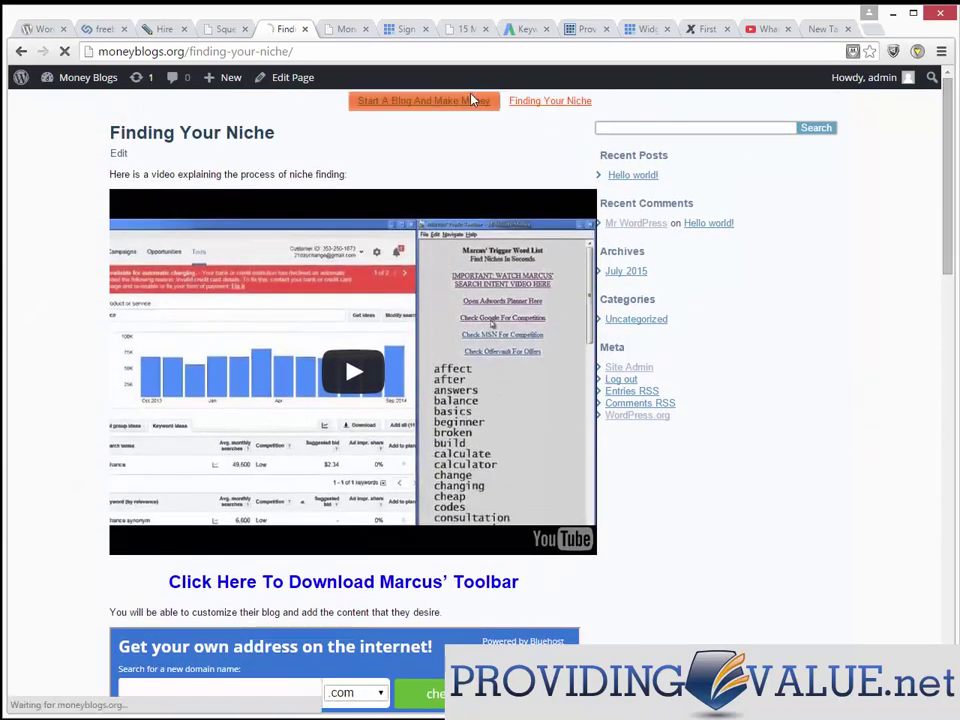
{"action": "scroll", "coordinate": [489, 470], "scroll_direction": "down", "scroll_amount": 5}
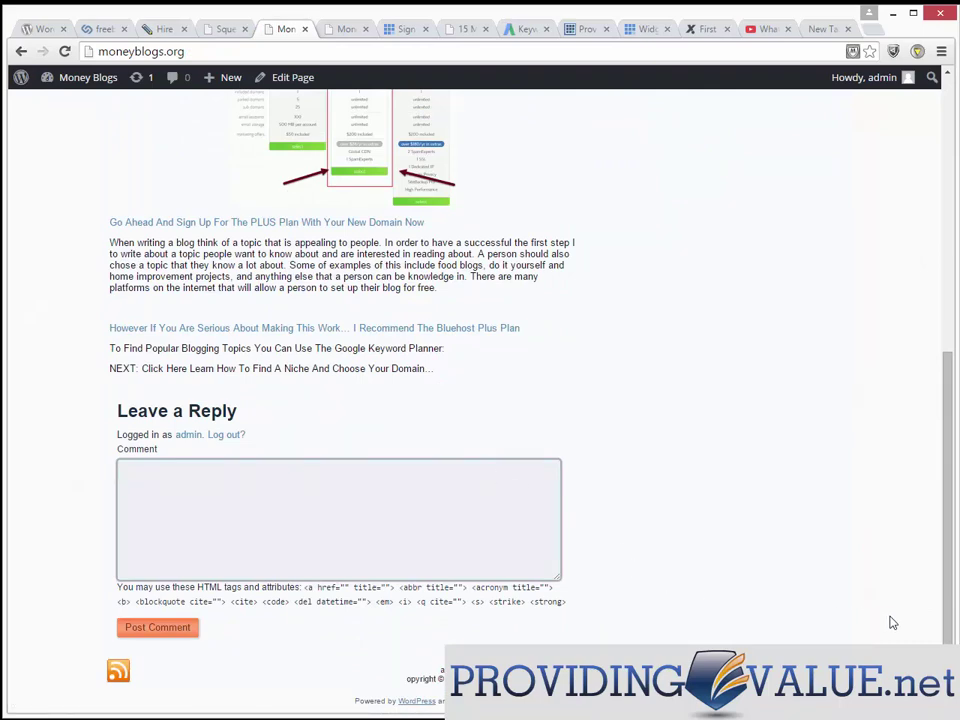
{"action": "left_click_drag", "start_coordinate": [947, 632], "coordinate": [940, 323]}
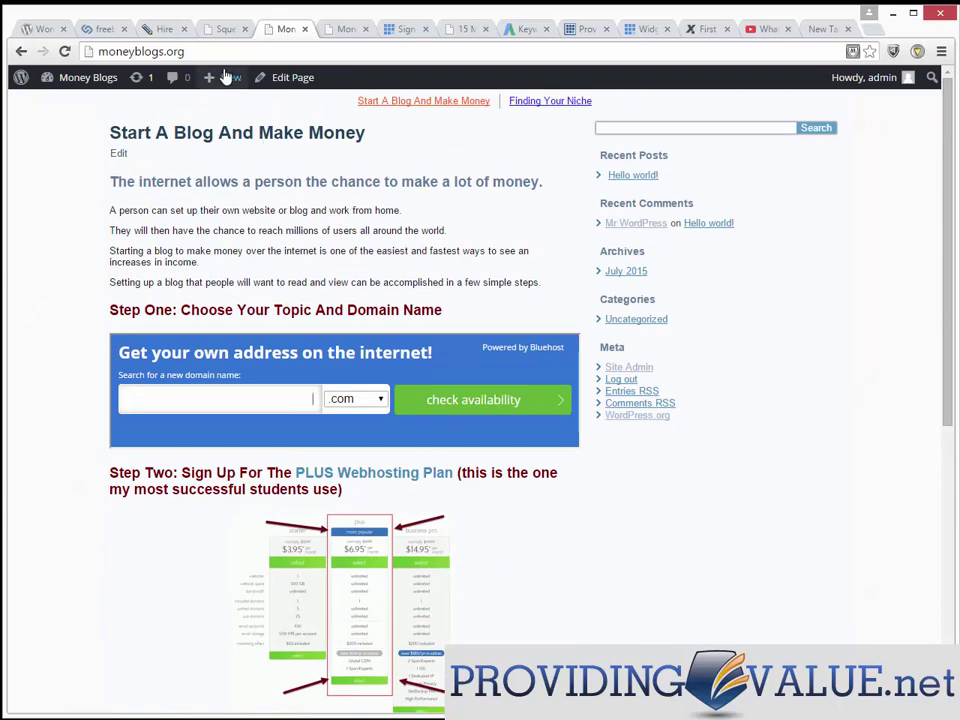
- Open the Optin 1 widget settings in Squeeze Blogs Pro and enable the widget's visibility in pages
{"action": "left_click", "coordinate": [224, 29]}
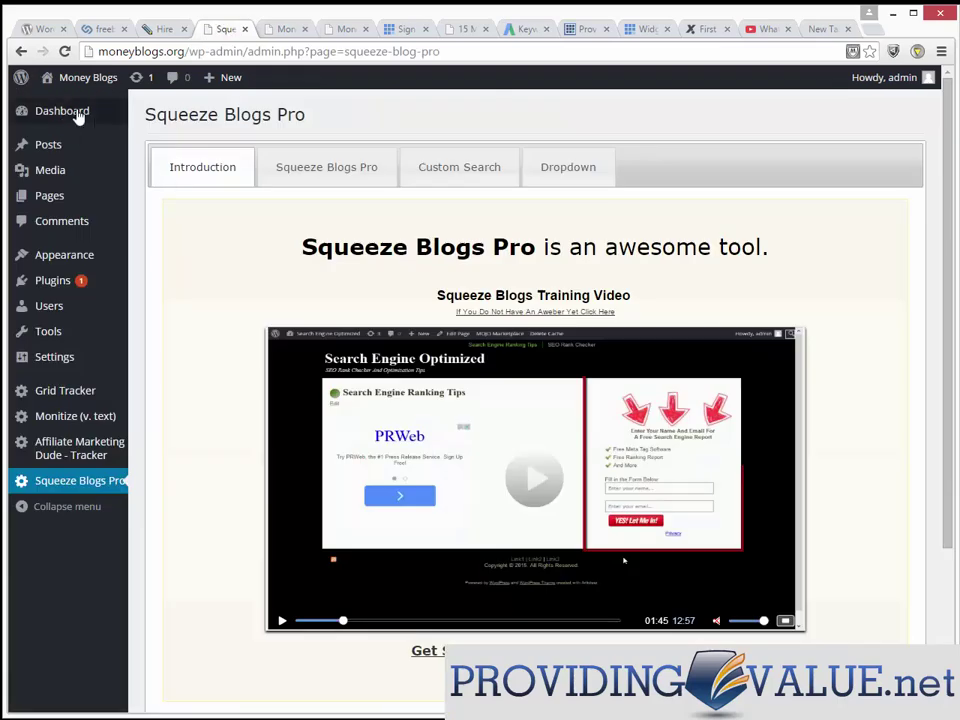
{"action": "mouse_move", "coordinate": [77, 84]}
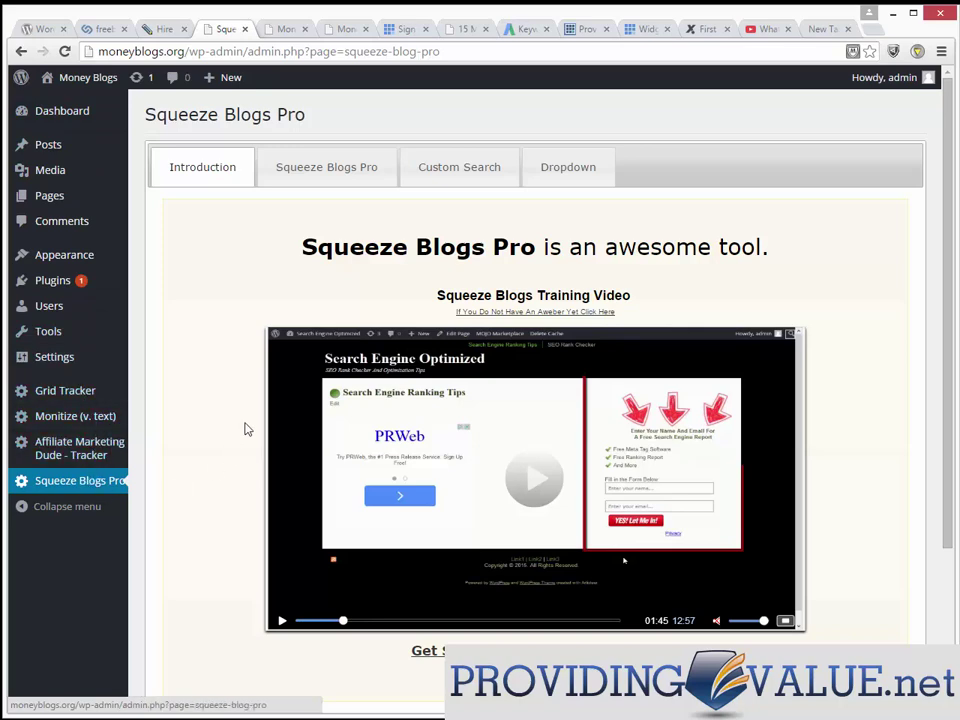
{"action": "left_click", "coordinate": [341, 177]}
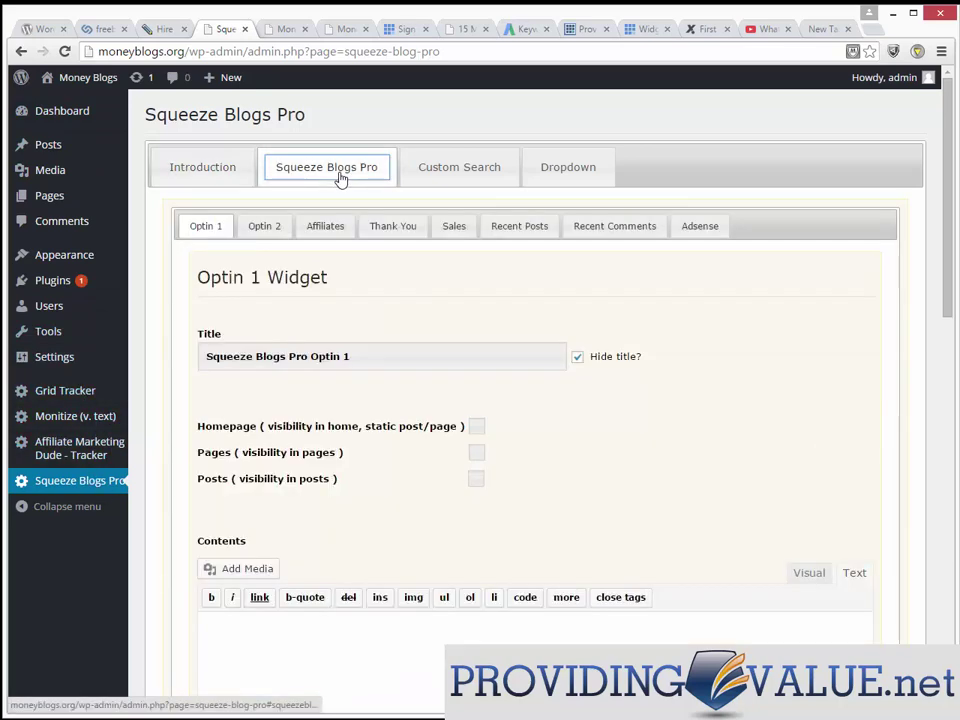
{"action": "scroll", "coordinate": [694, 338], "scroll_direction": "down", "scroll_amount": 1}
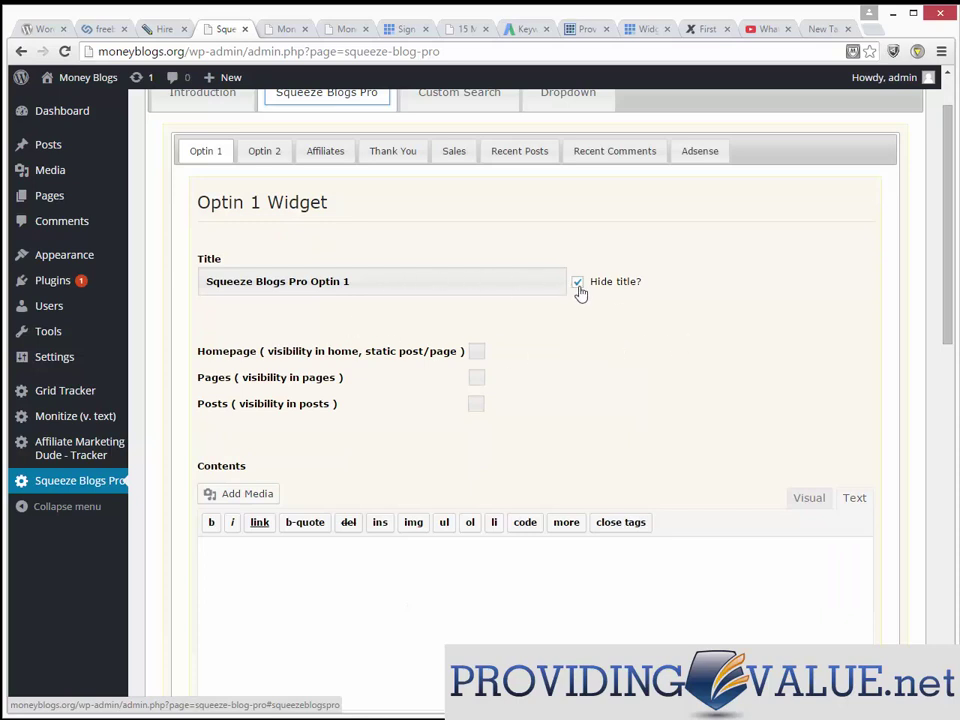
{"action": "left_click", "coordinate": [475, 381]}
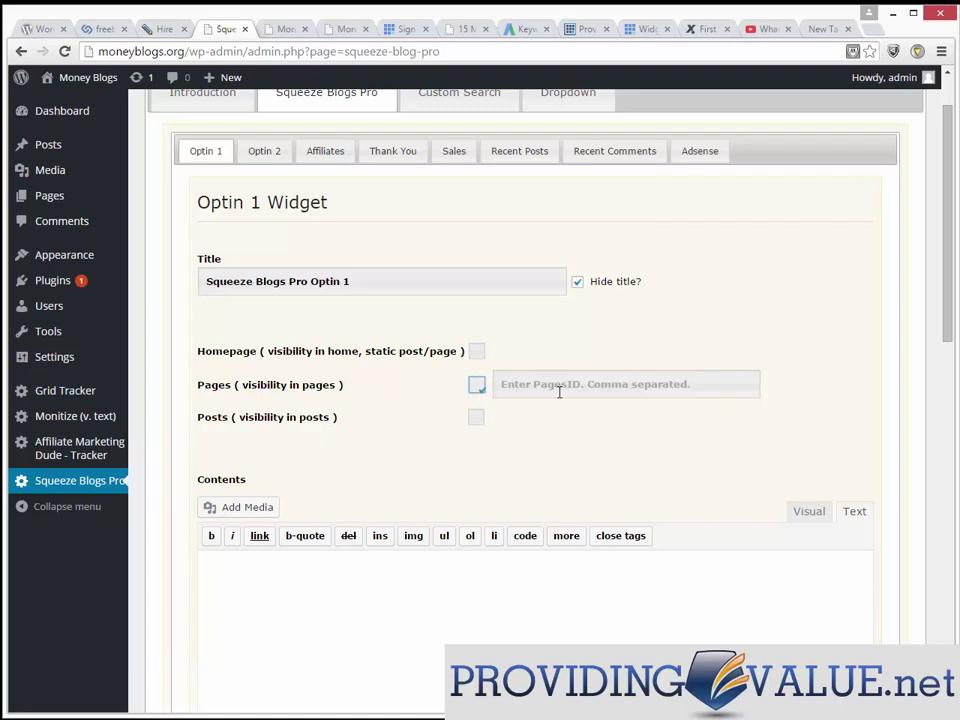
- Enter "Enter Your Name And Email To Get My Free Profitable Blog Setup Guide" as the Optin 1 widget contents
{"action": "scroll", "coordinate": [570, 390], "scroll_direction": "down", "scroll_amount": 3}
{"action": "left_click", "coordinate": [686, 326]}
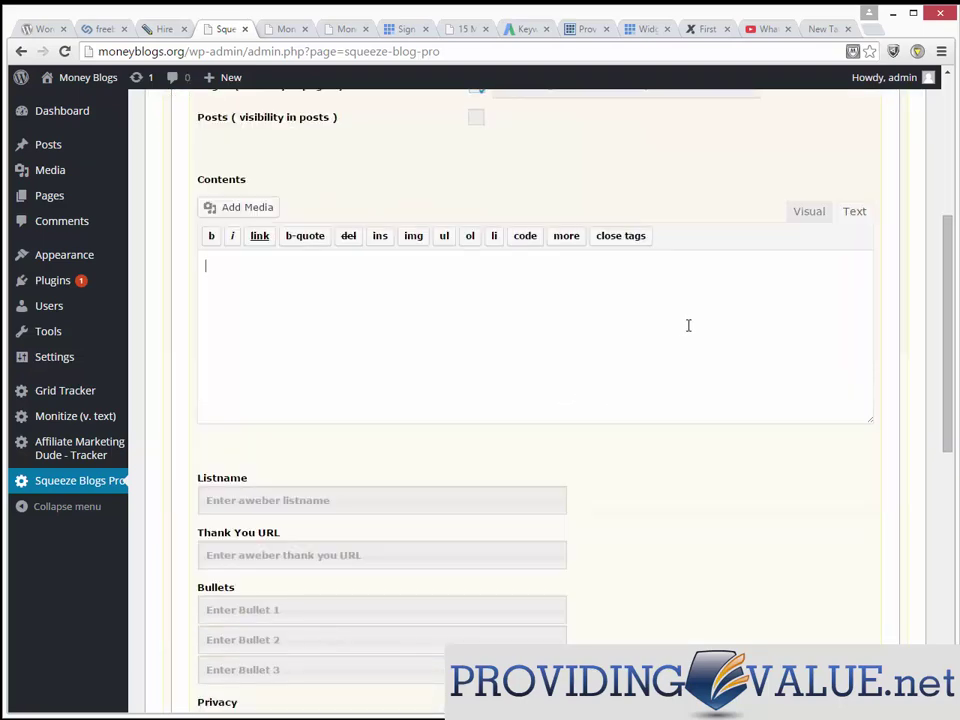
{"action": "type", "text": "Ent"}
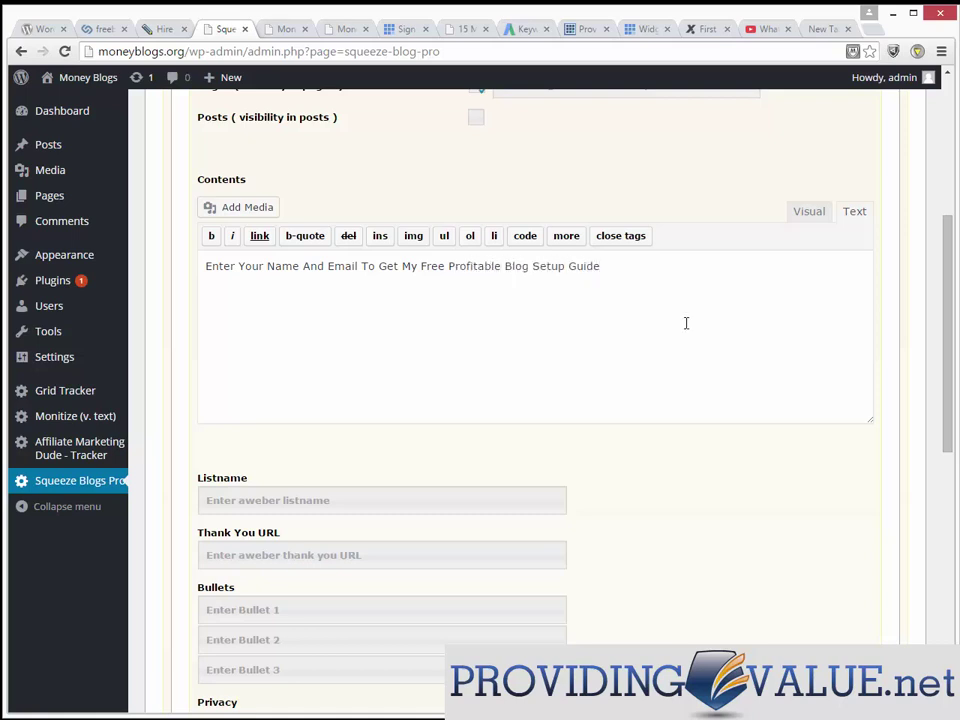
- Format the opt-in headline in the visual editor as centered, dark red and bold, keeping the Paragraph style
{"action": "left_click", "coordinate": [813, 214]}
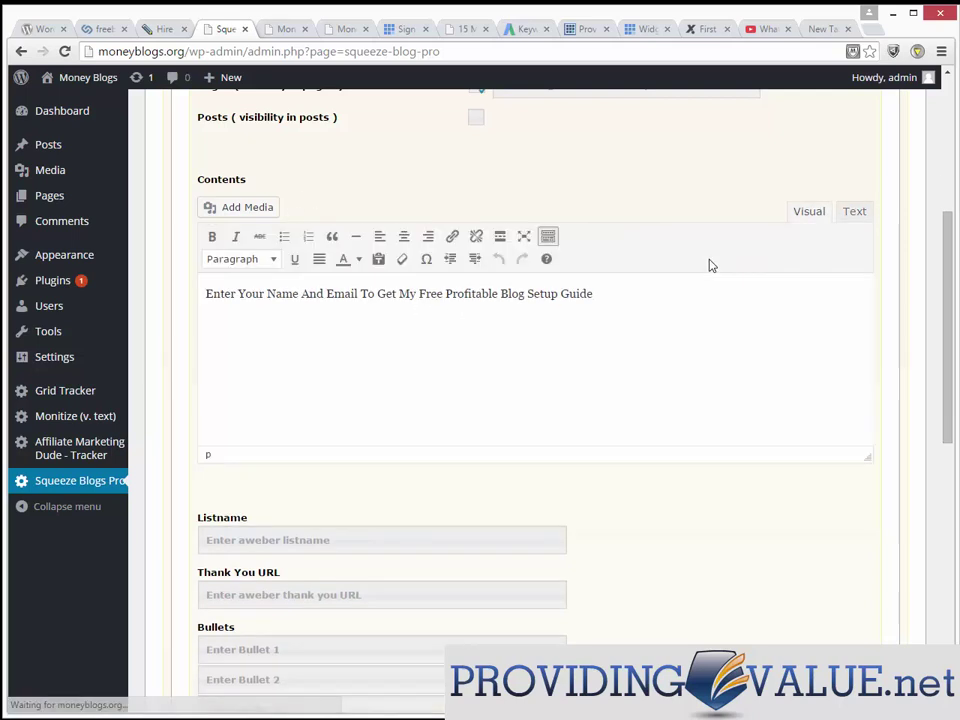
{"action": "left_click_drag", "start_coordinate": [596, 294], "coordinate": [341, 274]}
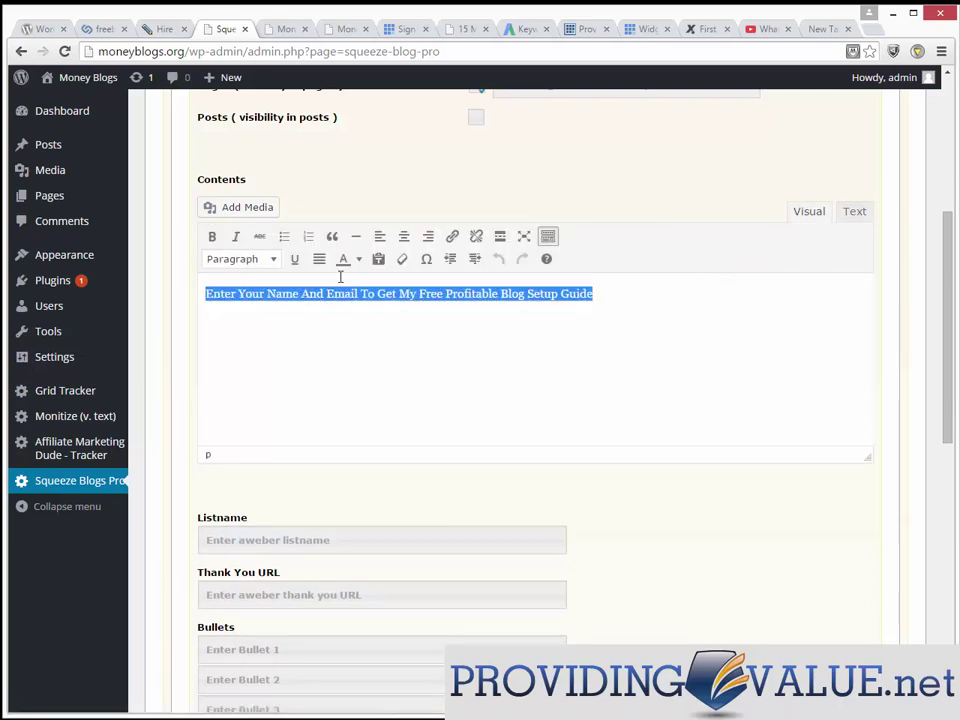
{"action": "left_click", "coordinate": [404, 237]}
{"action": "left_click", "coordinate": [359, 259]}
{"action": "left_click", "coordinate": [347, 306]}
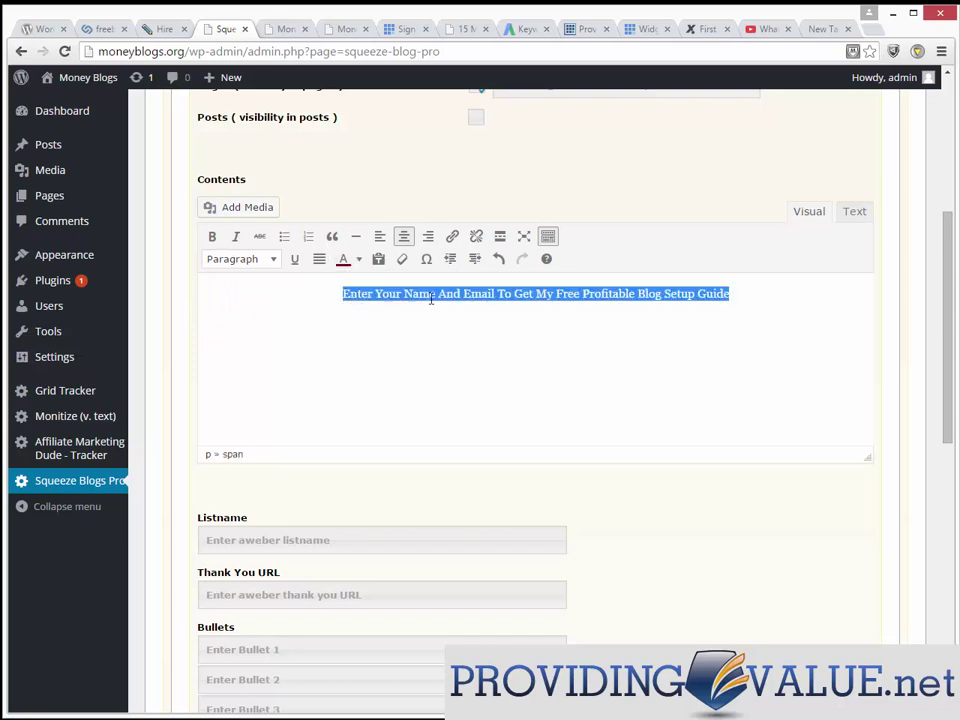
{"action": "left_click", "coordinate": [274, 259]}
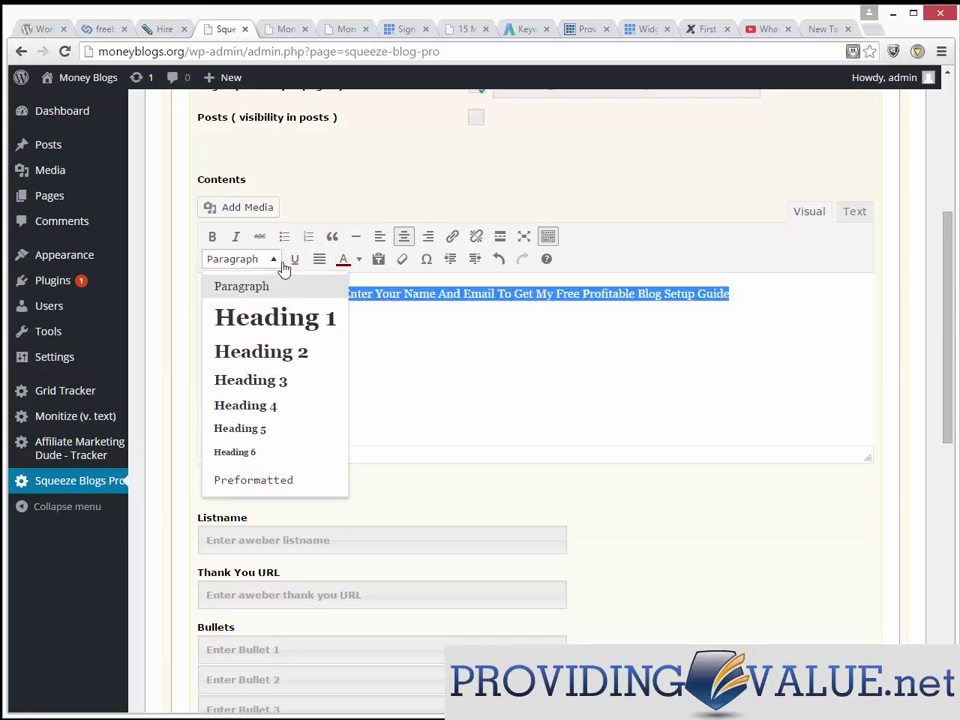
{"action": "left_click", "coordinate": [540, 357]}
{"action": "left_click_drag", "start_coordinate": [757, 303], "coordinate": [334, 317]}
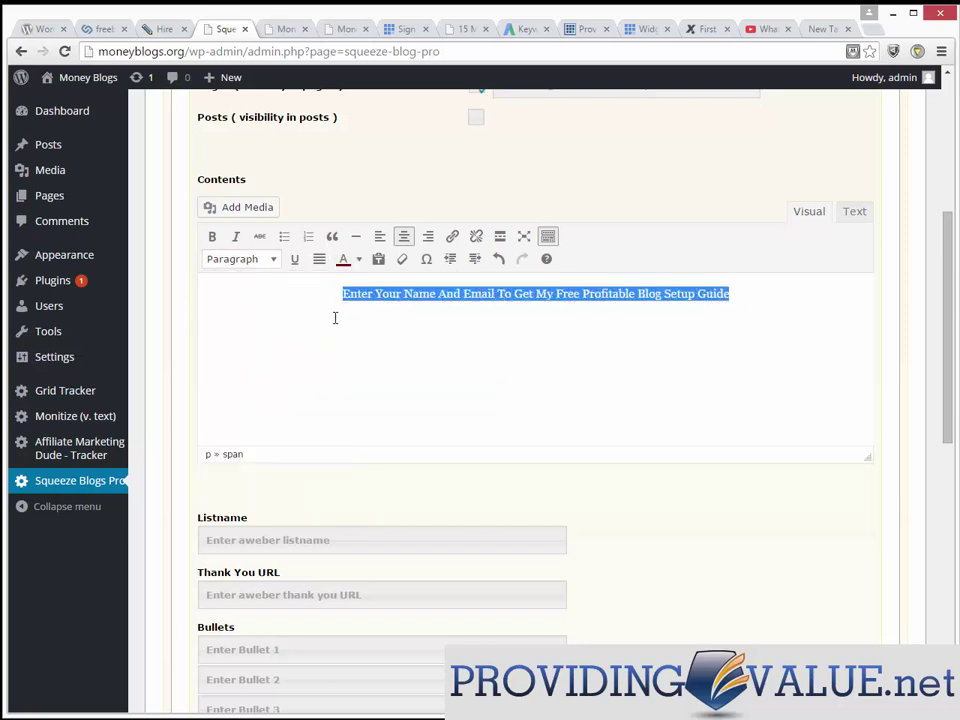
{"action": "left_click", "coordinate": [212, 236]}
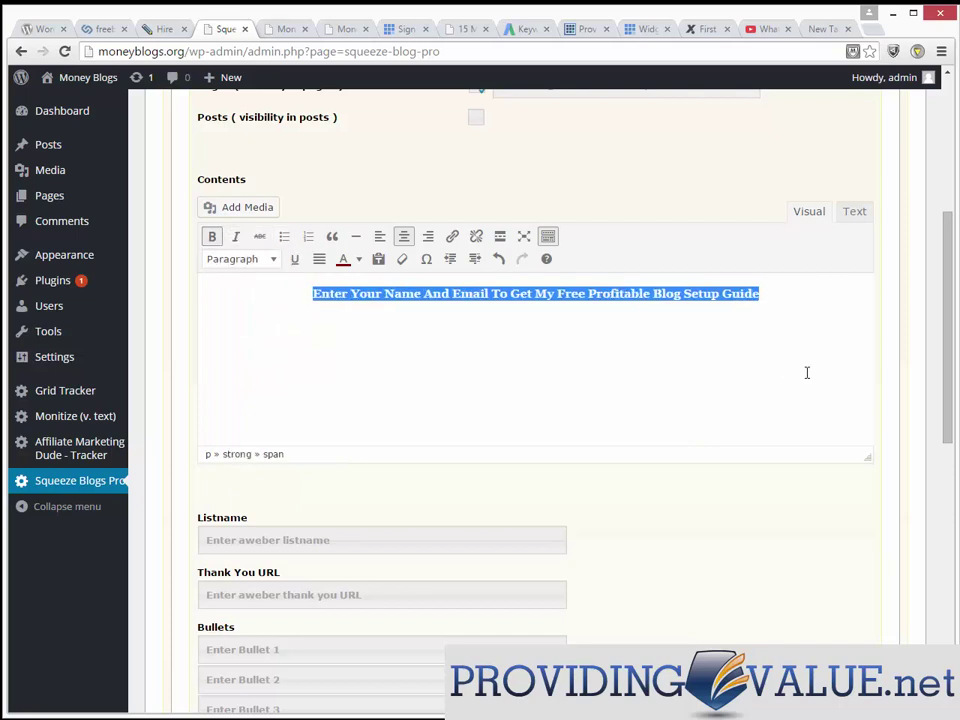
- Upload the arrow_outline_red_down_T image to the media library for a new line below the opt-in headline
{"action": "left_click", "coordinate": [793, 302]}
{"action": "key", "text": "Return"}
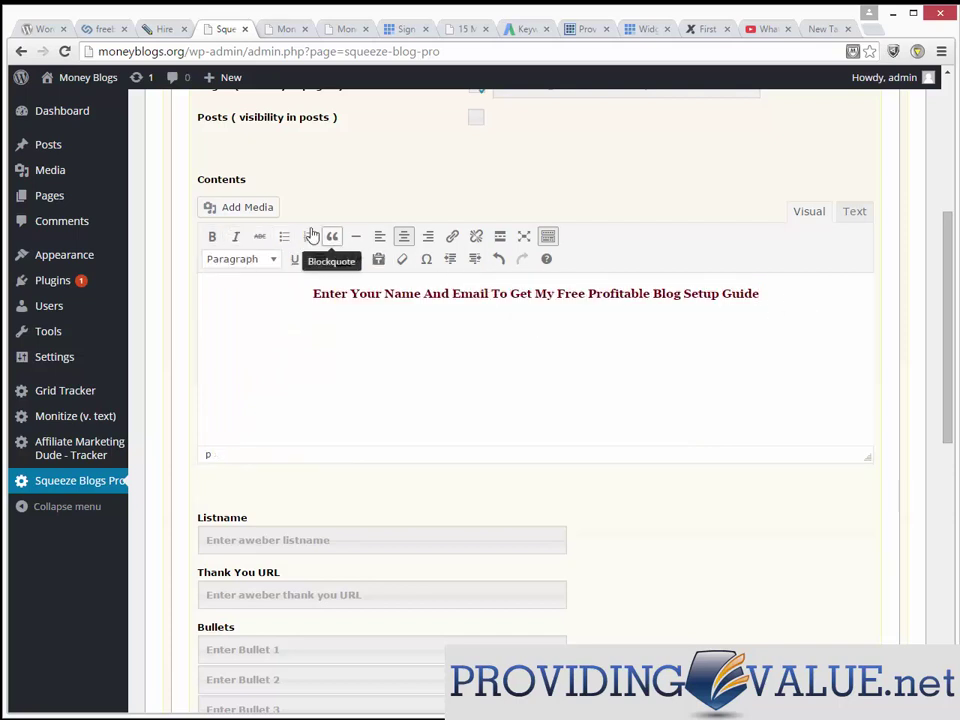
{"action": "left_click", "coordinate": [275, 210]}
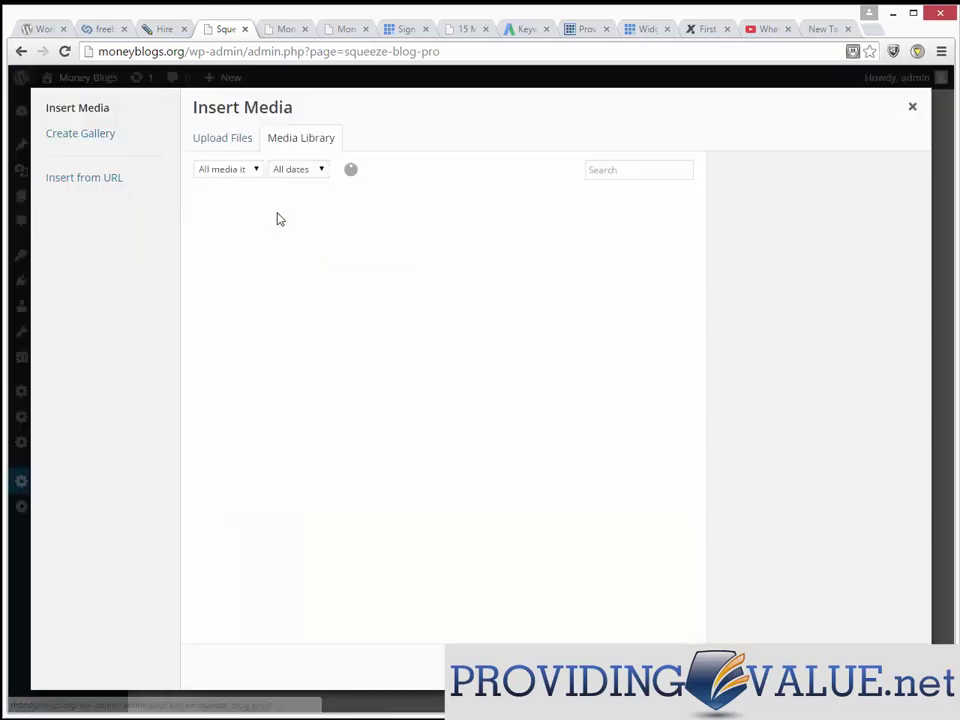
{"action": "left_click", "coordinate": [225, 142]}
{"action": "left_click", "coordinate": [530, 376]}
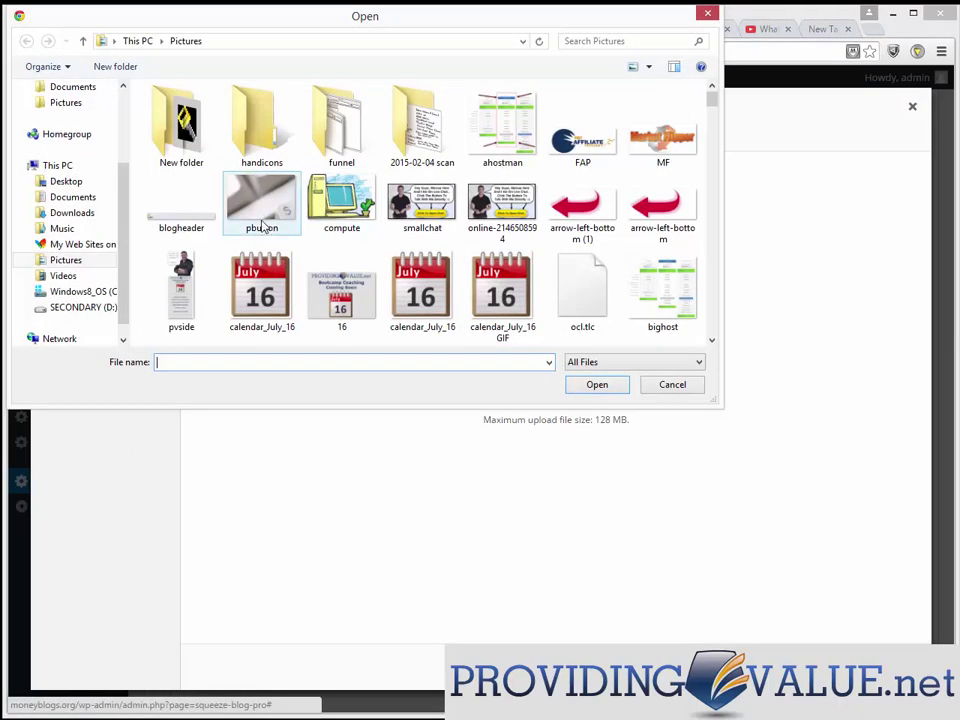
{"action": "left_click_drag", "start_coordinate": [712, 104], "coordinate": [668, 207]}
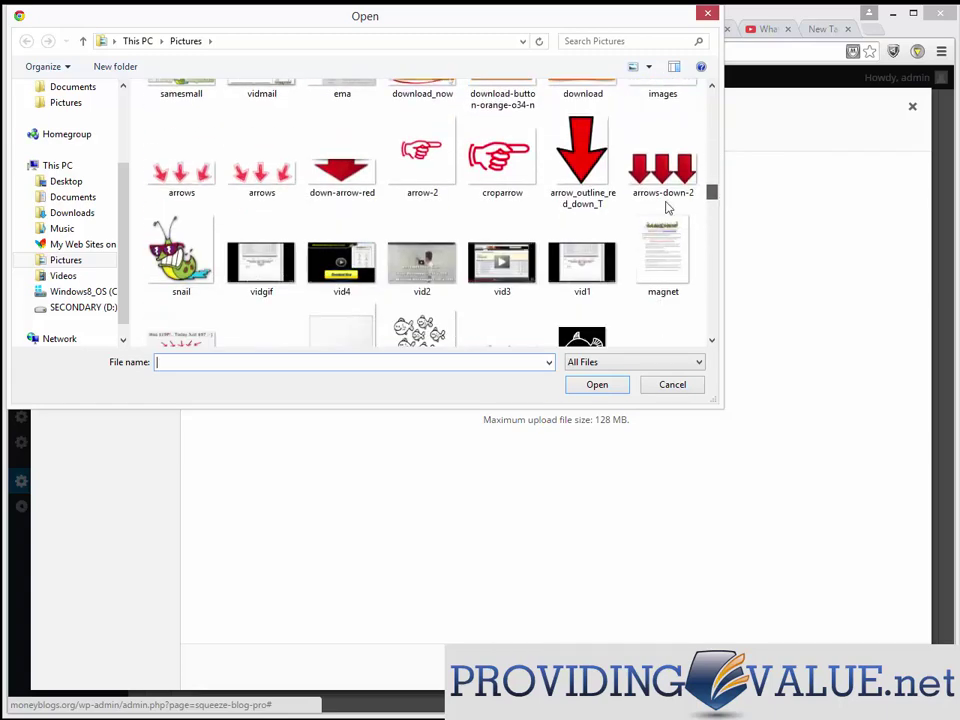
{"action": "double_click", "coordinate": [594, 172]}
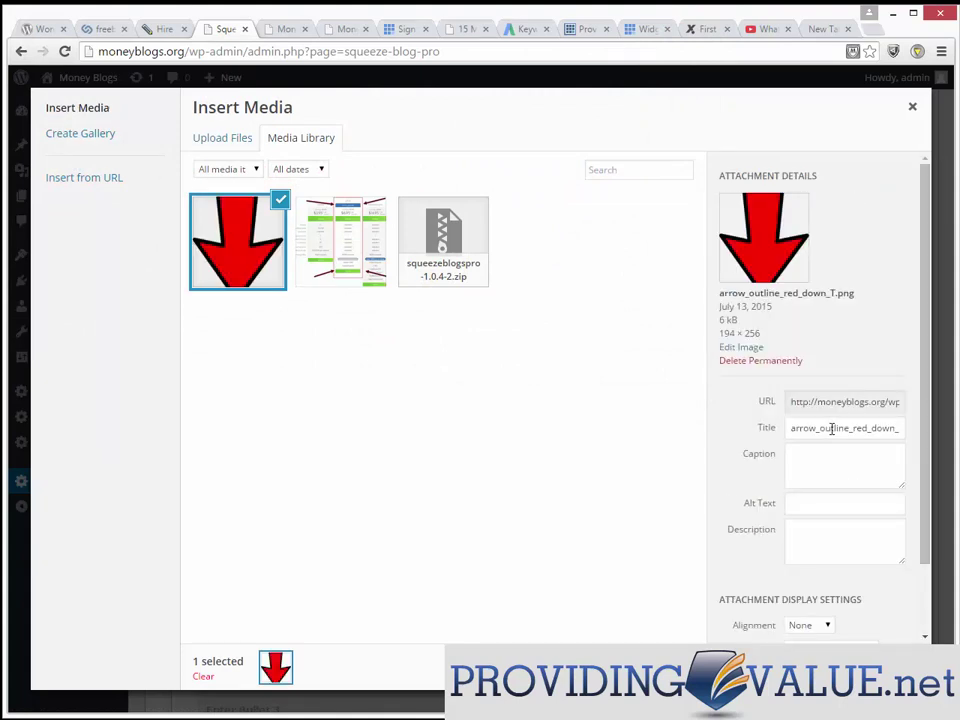
- Insert the red arrow image with Link To set to None and shrink it to a small arrow below the headline
{"action": "scroll", "coordinate": [850, 480], "scroll_direction": "down", "scroll_amount": 2}
{"action": "left_click", "coordinate": [872, 567]}
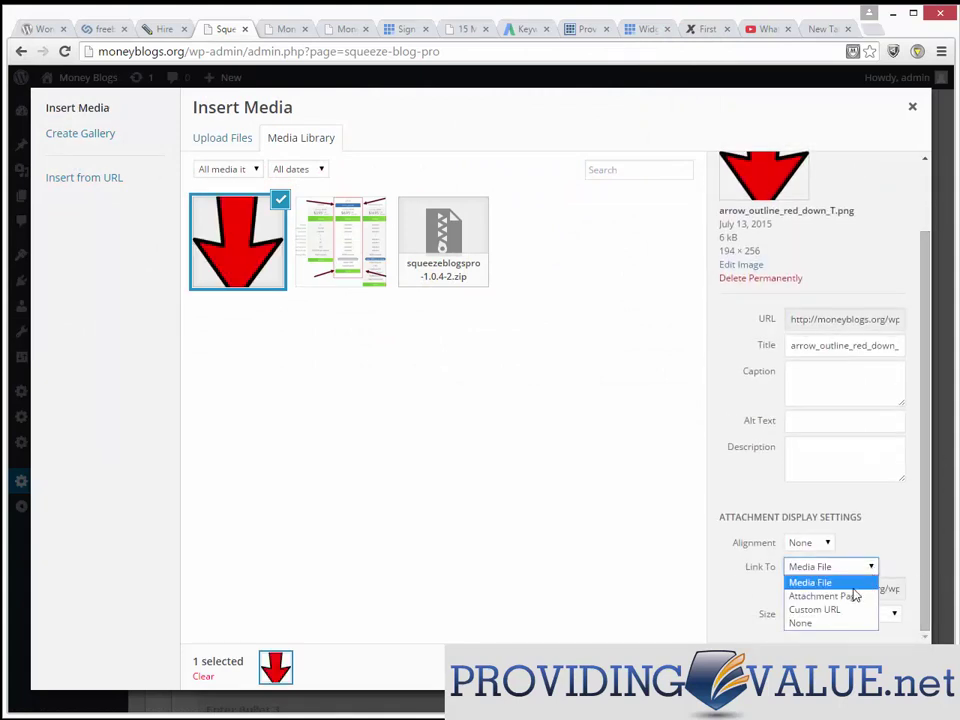
{"action": "left_click", "coordinate": [846, 623]}
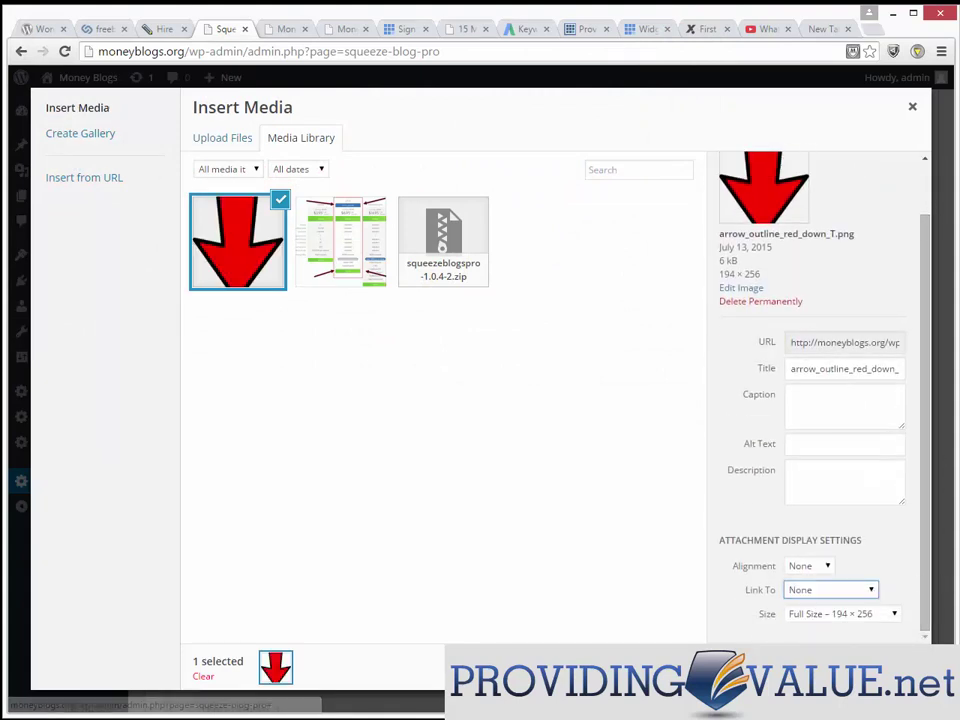
{"action": "left_click", "coordinate": [872, 672]}
{"action": "left_click", "coordinate": [601, 437]}
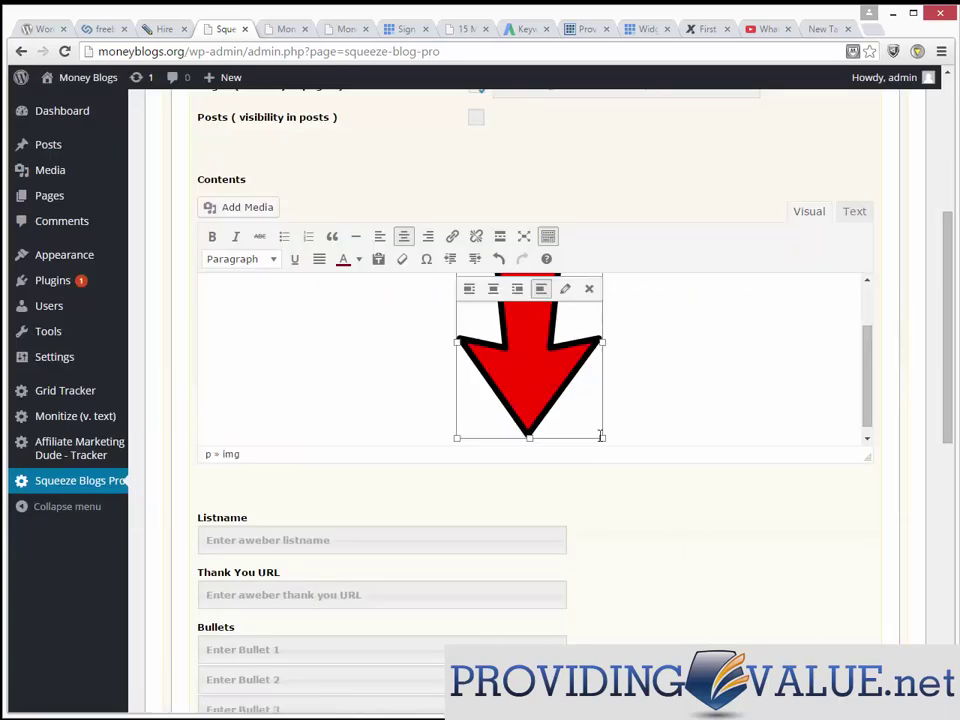
{"action": "left_click_drag", "start_coordinate": [601, 437], "coordinate": [495, 325]}
{"action": "left_click", "coordinate": [694, 397]}
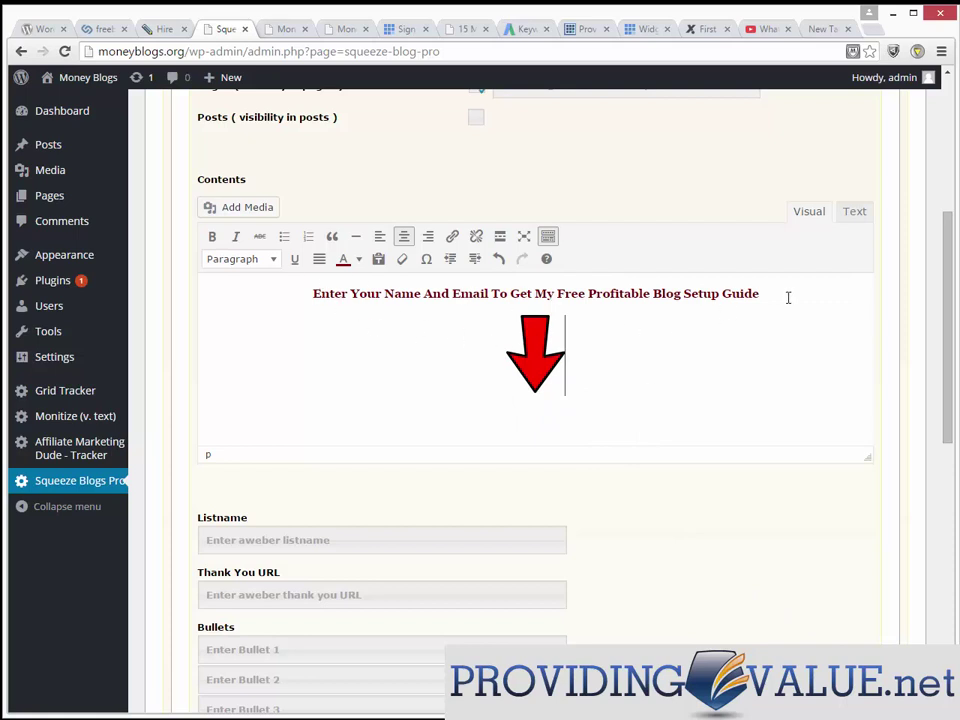
- Enter "profiblog" as the Optin 1 widget's AWeber list name
{"action": "scroll", "coordinate": [486, 455], "scroll_direction": "down", "scroll_amount": 1}
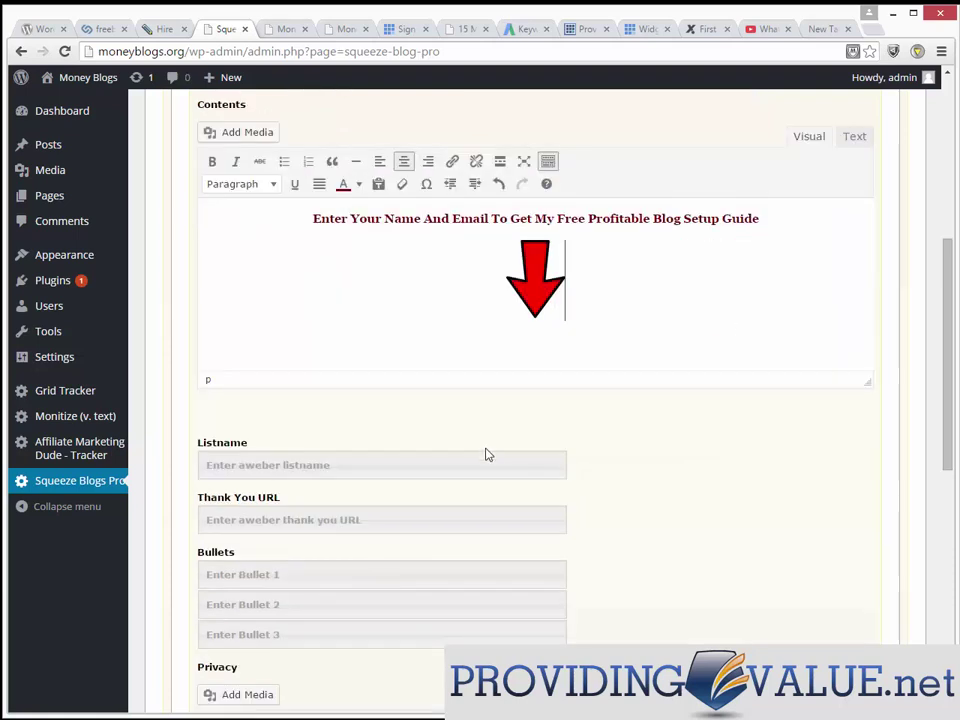
{"action": "left_click", "coordinate": [488, 456]}
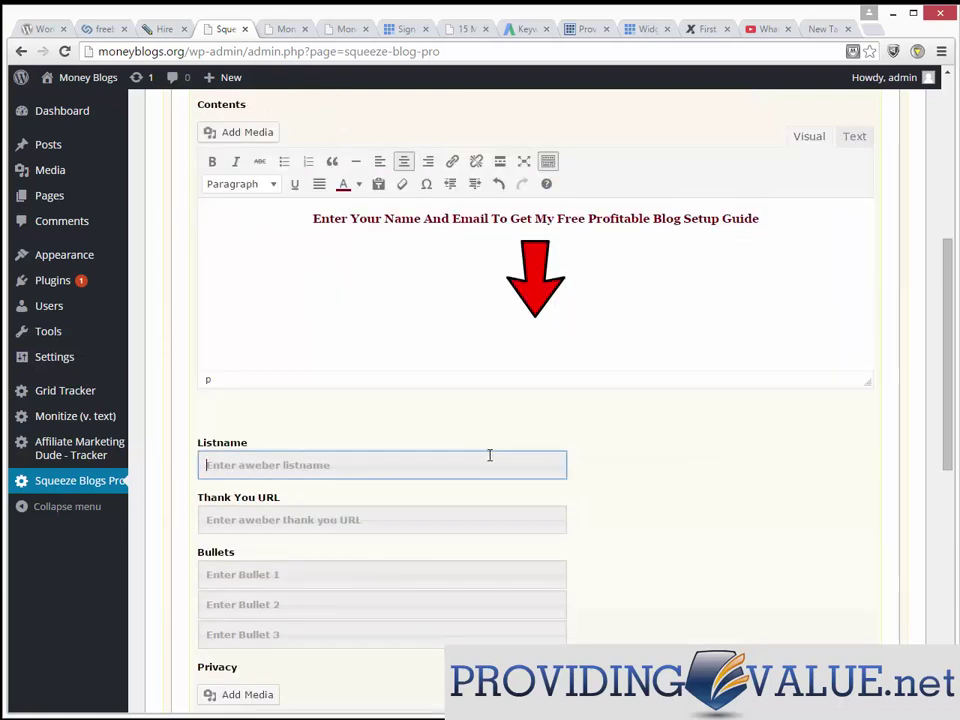
{"action": "type", "text": "profiblog"}
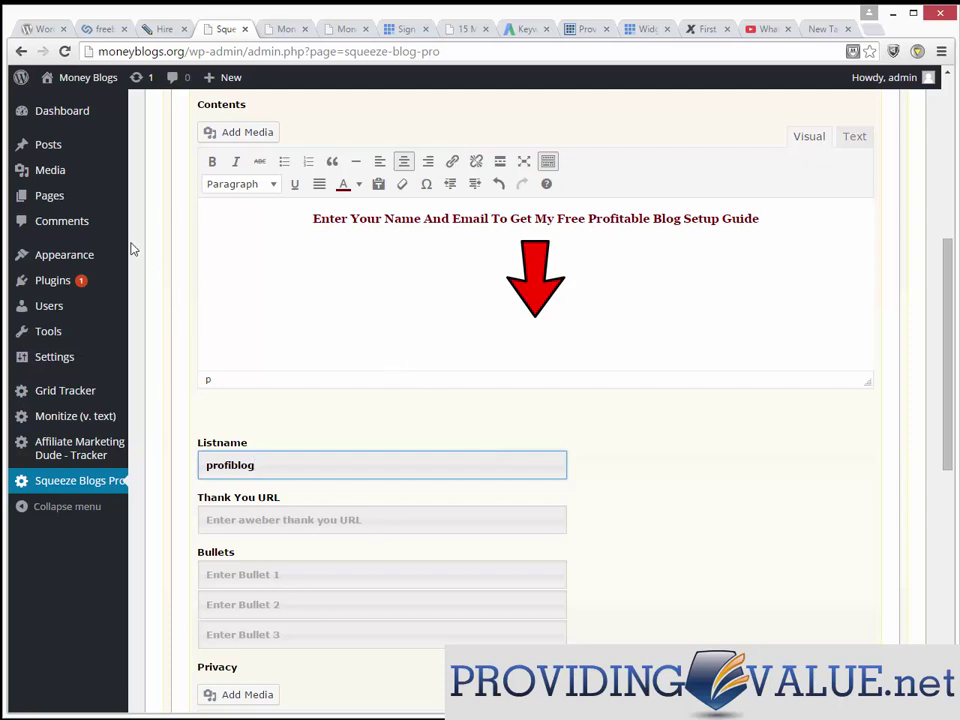
- Copy the "Hello world!" post's address from the live site and use it as the Optin 1 Thank You URL
{"action": "right_click", "coordinate": [46, 151]}
{"action": "left_click", "coordinate": [120, 153]}
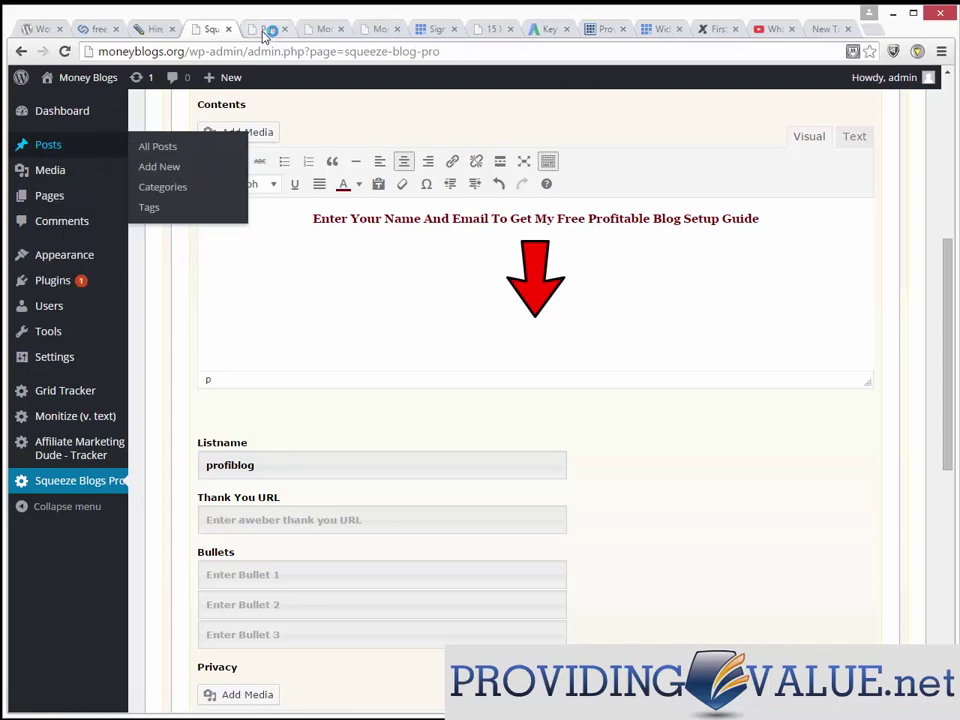
{"action": "left_click", "coordinate": [268, 30]}
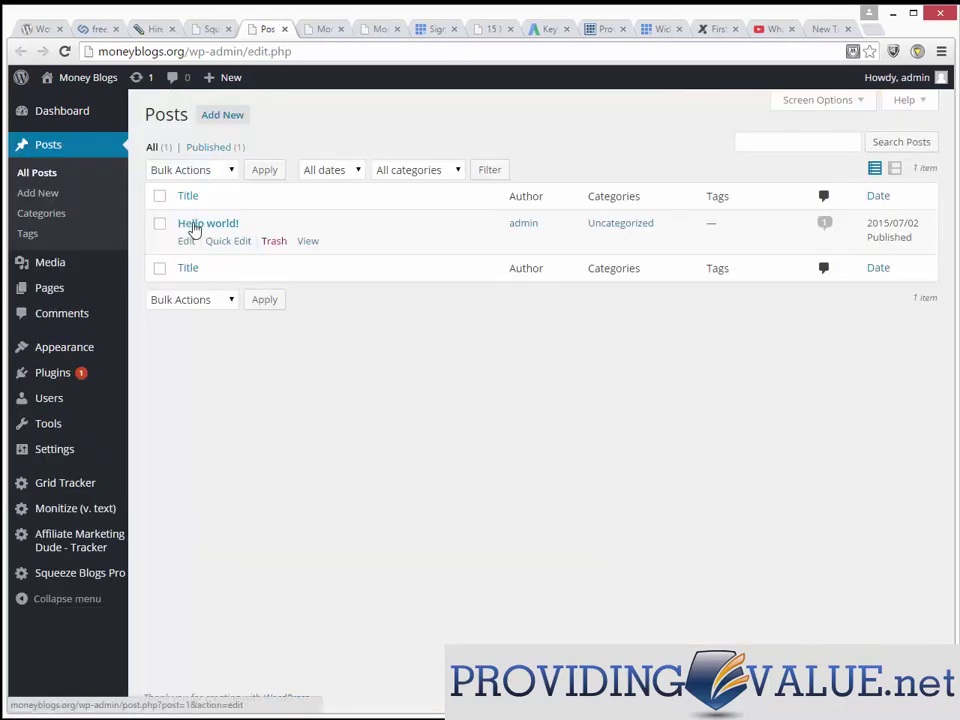
{"action": "left_click", "coordinate": [307, 241]}
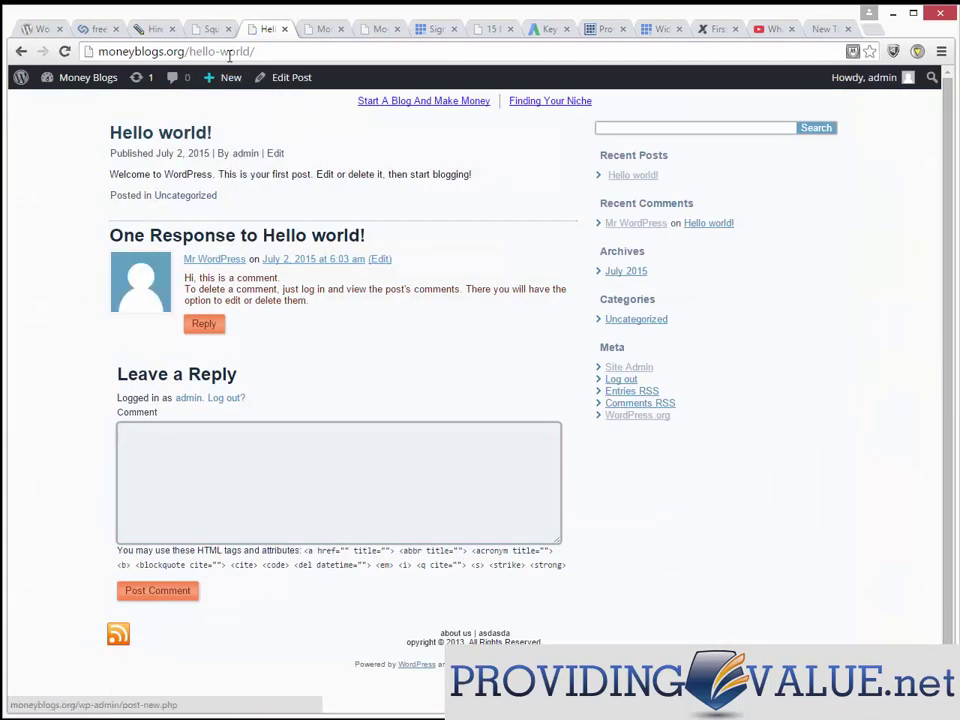
{"action": "left_click", "coordinate": [223, 51]}
{"action": "right_click", "coordinate": [230, 54]}
{"action": "left_click", "coordinate": [250, 112]}
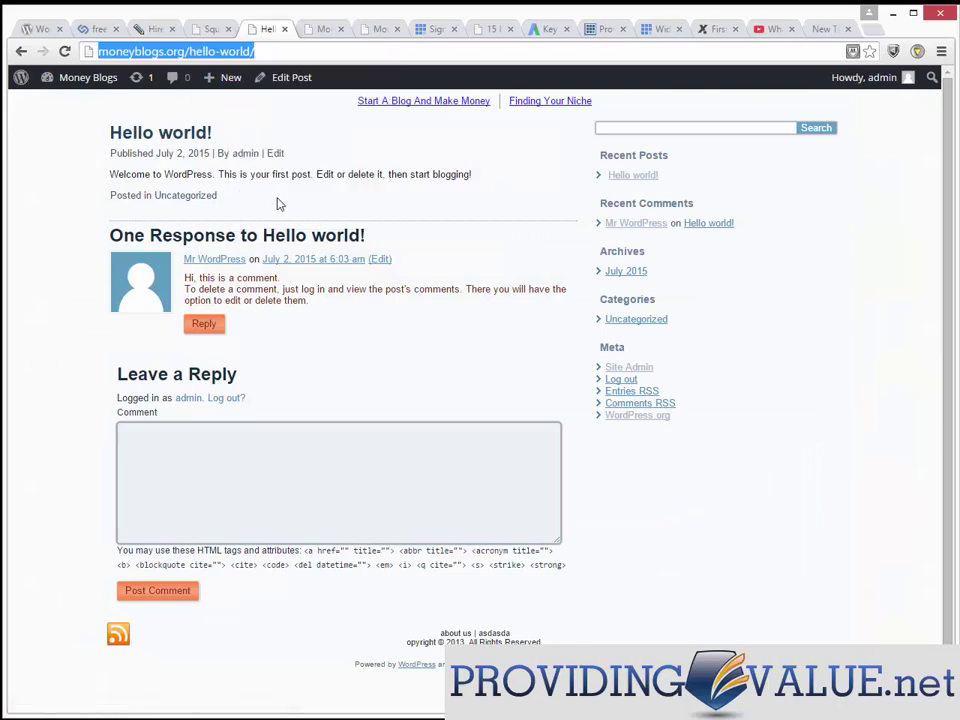
{"action": "left_click", "coordinate": [210, 31]}
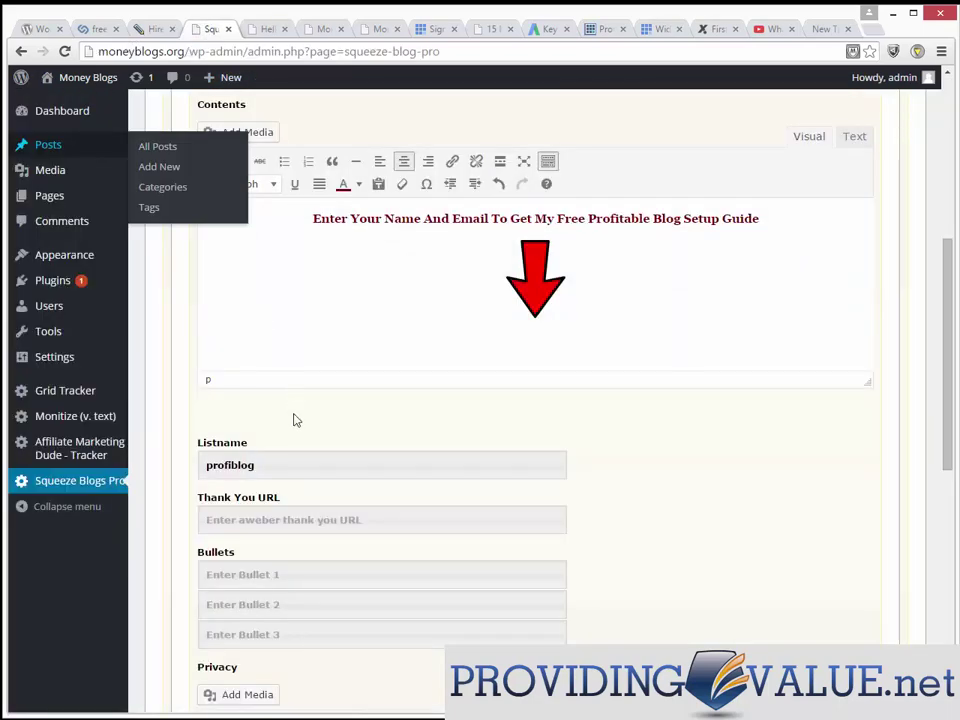
{"action": "left_click", "coordinate": [309, 521]}
{"action": "key", "text": "ctrl+v"}
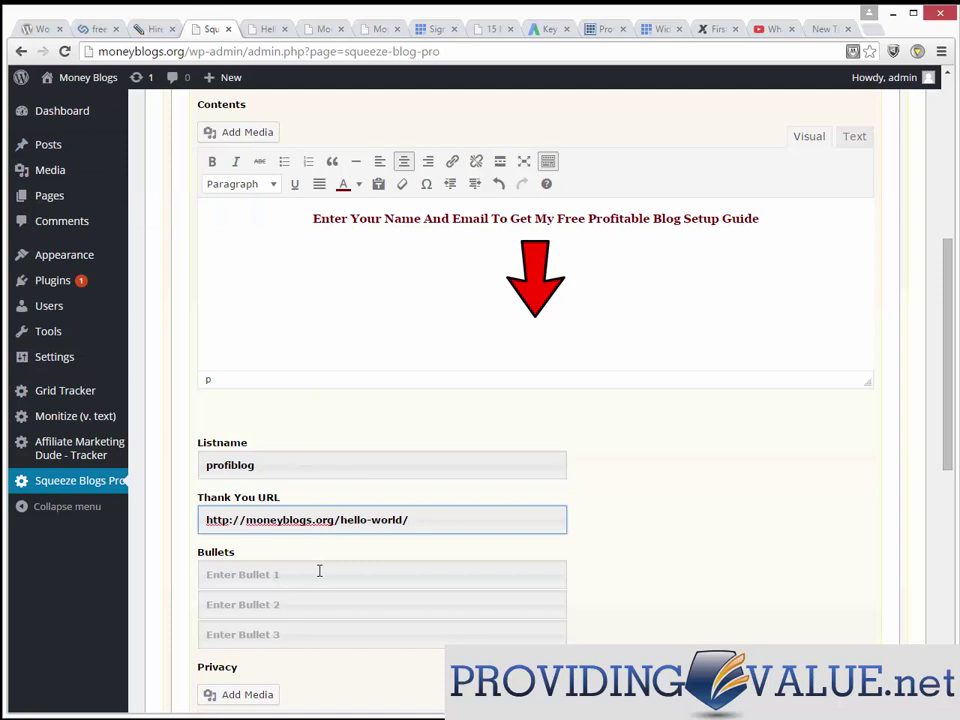
- Enter "How To Find Profitable Domain Names" as the first opt-in bullet
{"action": "left_click", "coordinate": [319, 572]}
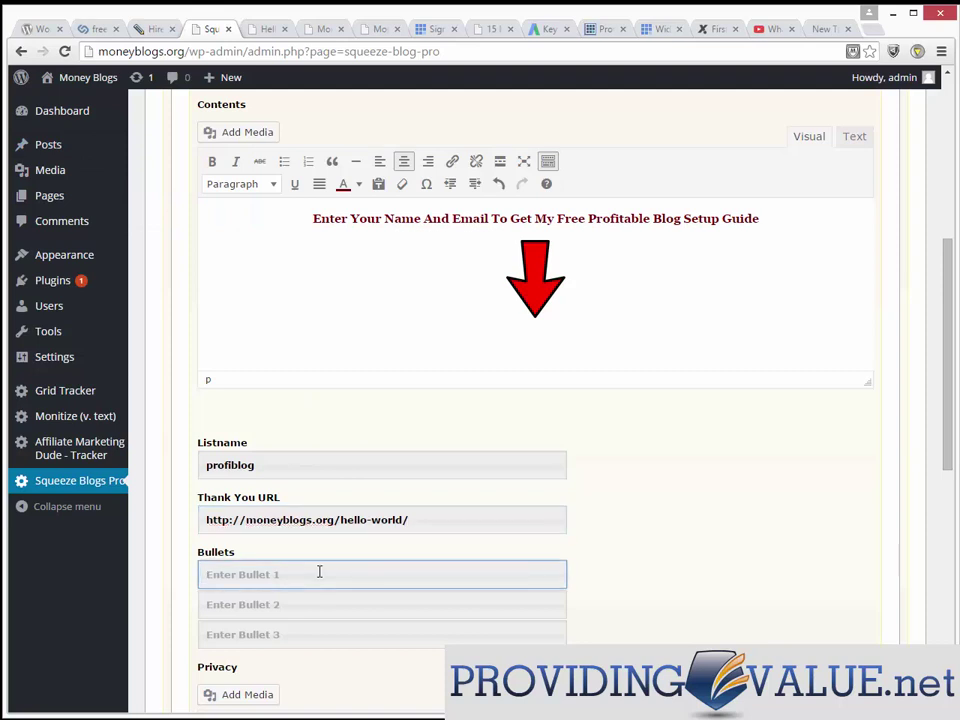
{"action": "type", "text": "Choose"}
{"action": "key", "text": "BackSpace"}
{"action": "key", "text": "BackSpace"}
{"action": "key", "text": "BackSpace"}
{"action": "key", "text": "BackSpace"}
{"action": "type", "text": "Lear"}
{"action": "key", "text": "BackSpace"}
{"action": "key", "text": "BackSpace"}
{"action": "type", "text": "a"}
{"action": "key", "text": "BackSpace"}
{"action": "type", "text": "How To Find Profitab"}
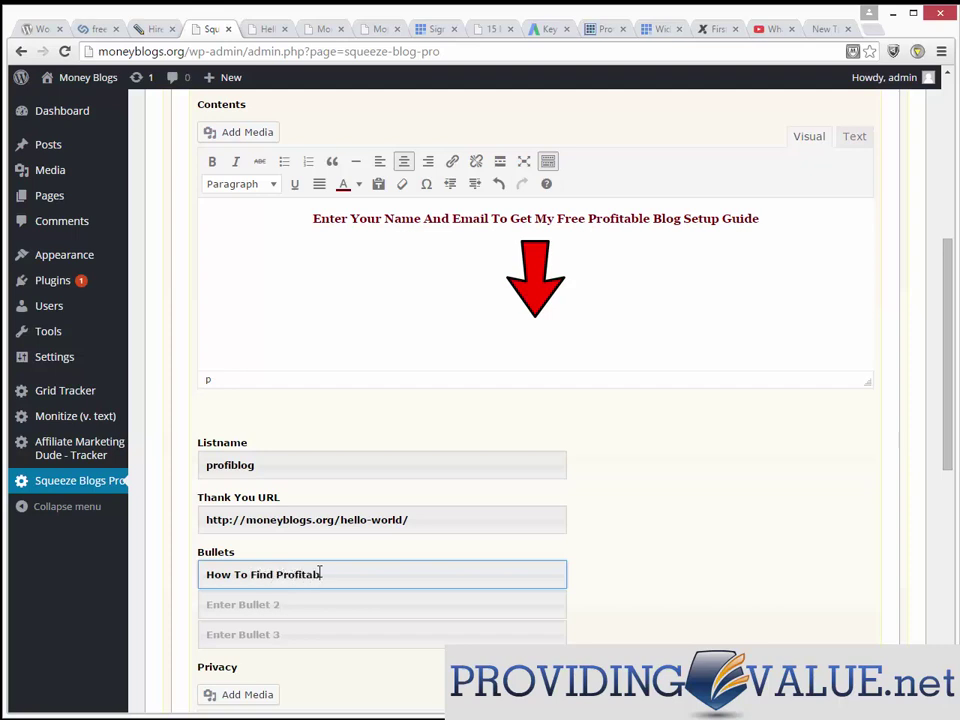
{"action": "type", "text": "le To"}
{"action": "key", "text": "BackSpace"}
{"action": "key", "text": "BackSpace"}
{"action": "type", "text": "Domain Names"}
- Enter "Three Ways To Make Money Fast" as the second opt-in bullet
{"action": "key", "text": "Tab"}
{"action": "type", "text": "How"}
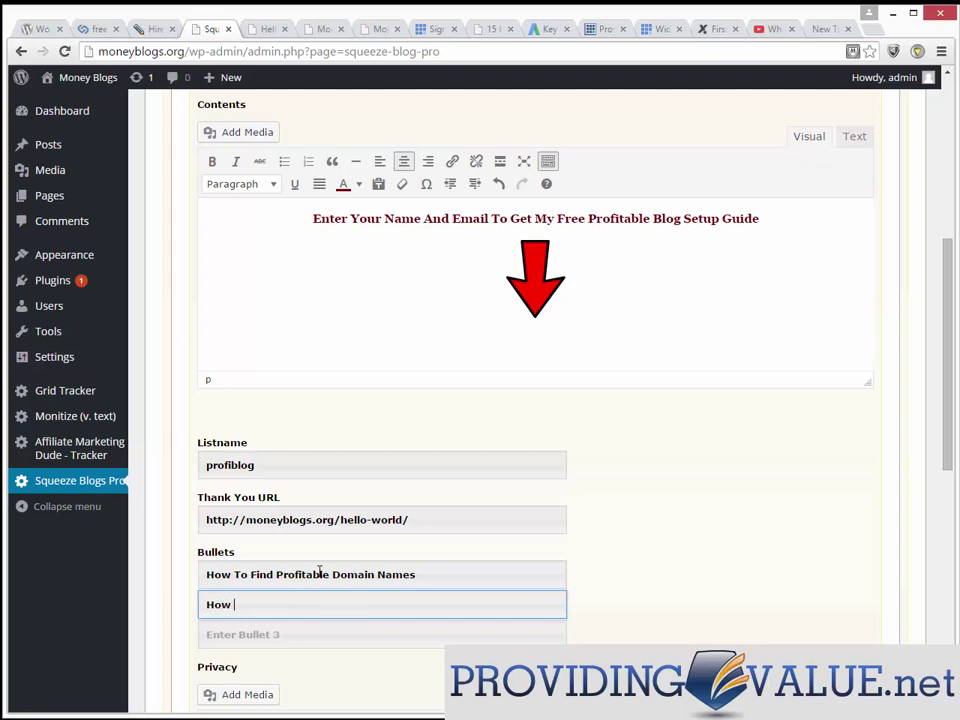
{"action": "key", "text": "BackSpace"}
{"action": "key", "text": "BackSpace"}
{"action": "key", "text": "BackSpace"}
{"action": "key", "text": "BackSpace"}
{"action": "type", "text": "Three Ways To Make Money Fast"}
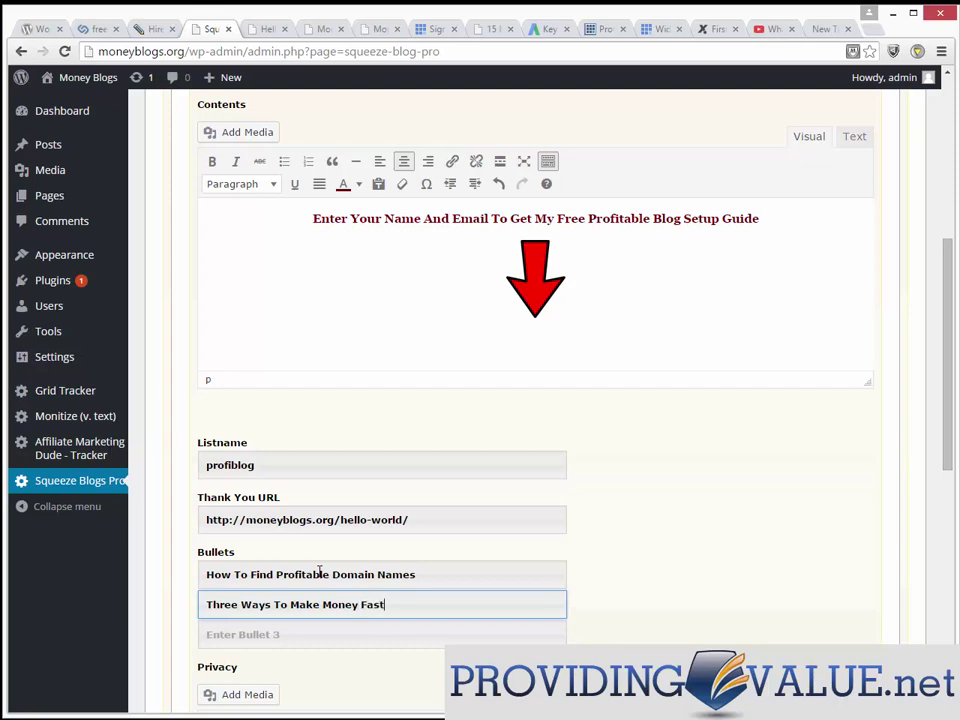
- Enter "PLUS How You Can Get Started Today" as the third opt-in bullet
{"action": "key", "text": "Tab"}
{"action": "type", "text": "PLUS How"}
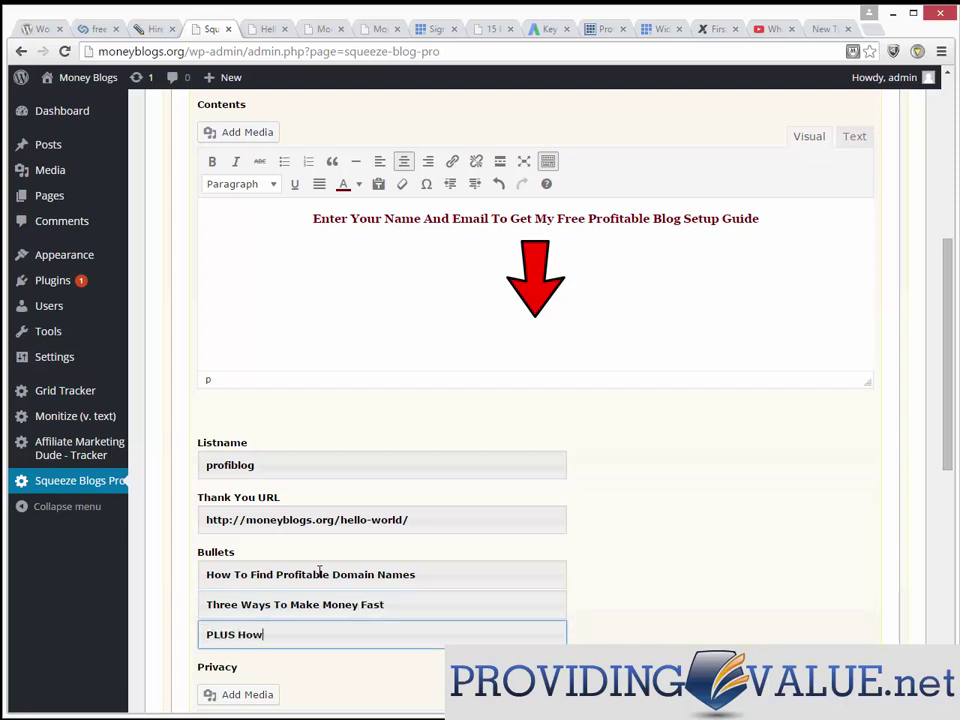
{"action": "type", "text": " You Can Get Starte"}
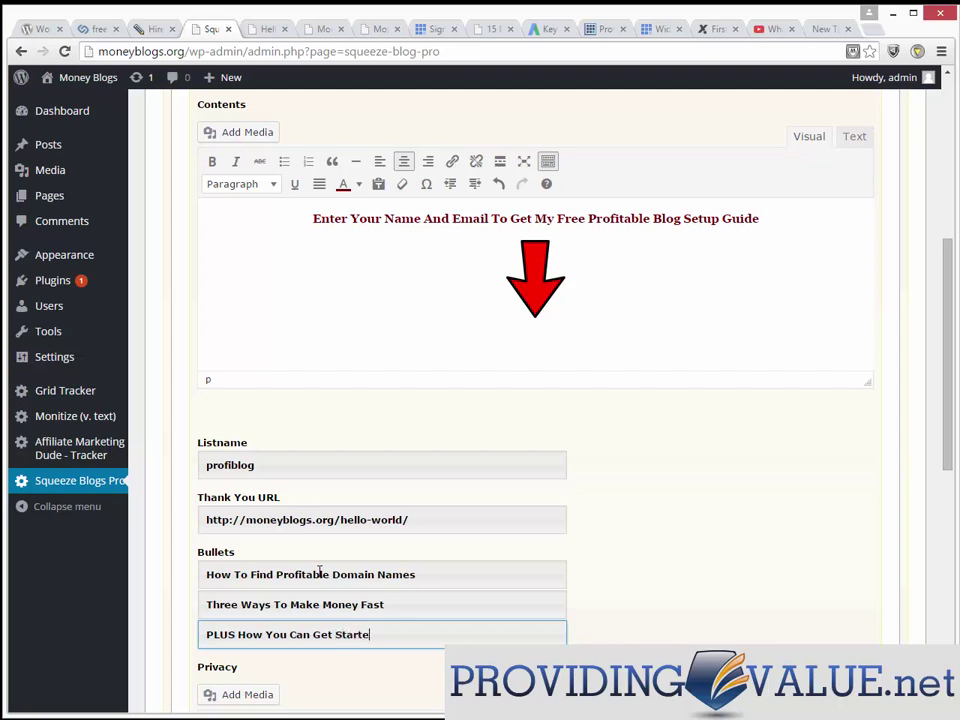
{"action": "type", "text": "d Today"}
- Set the opt-in theme to Theme 3 - Green and save the Optin 1 settings
{"action": "left_click_drag", "start_coordinate": [949, 318], "coordinate": [947, 535]}
{"action": "left_click", "coordinate": [313, 416]}
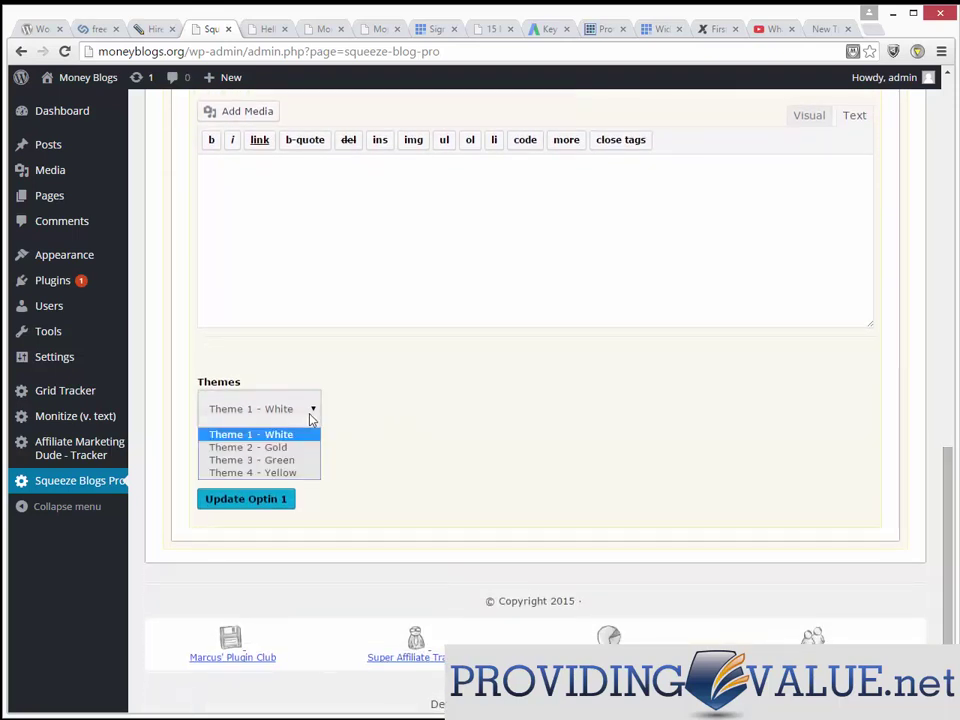
{"action": "left_click", "coordinate": [292, 462]}
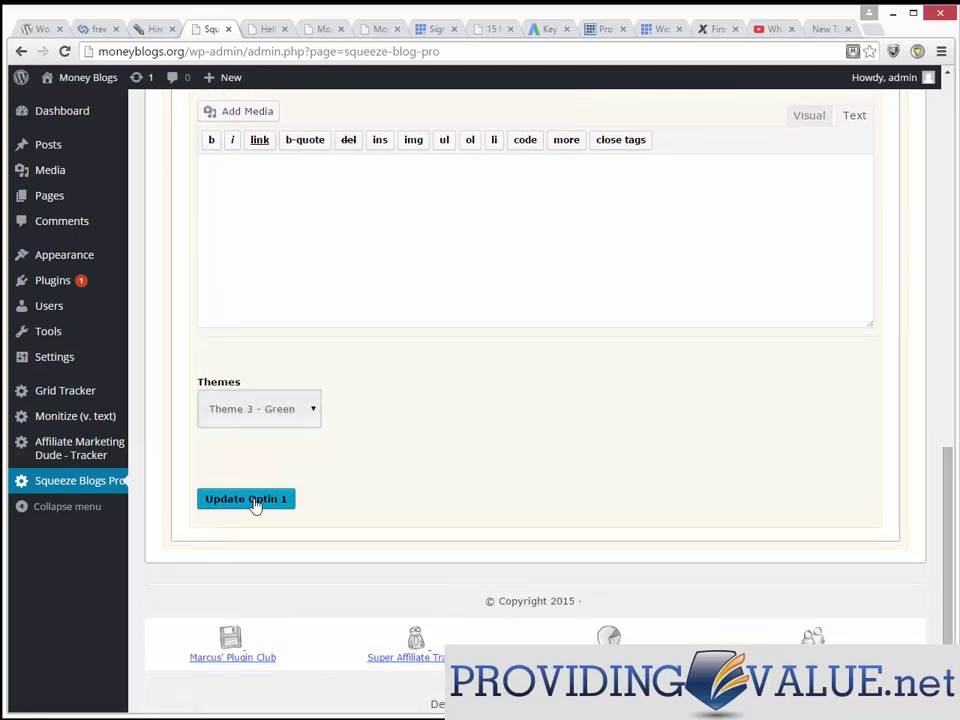
{"action": "left_click", "coordinate": [257, 500]}
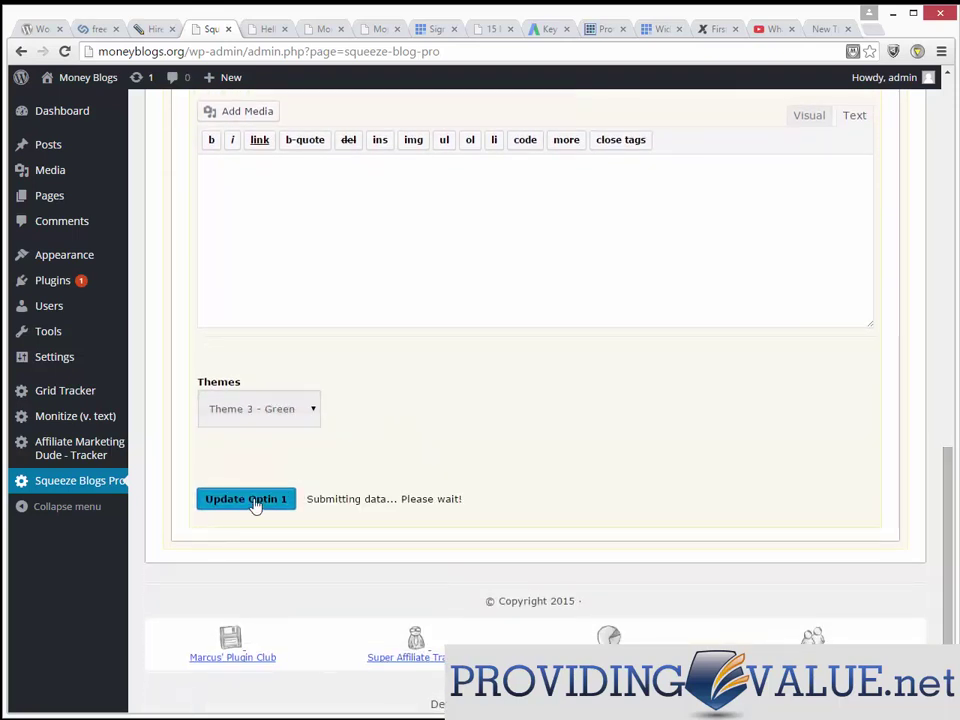
{"action": "left_click", "coordinate": [318, 29]}
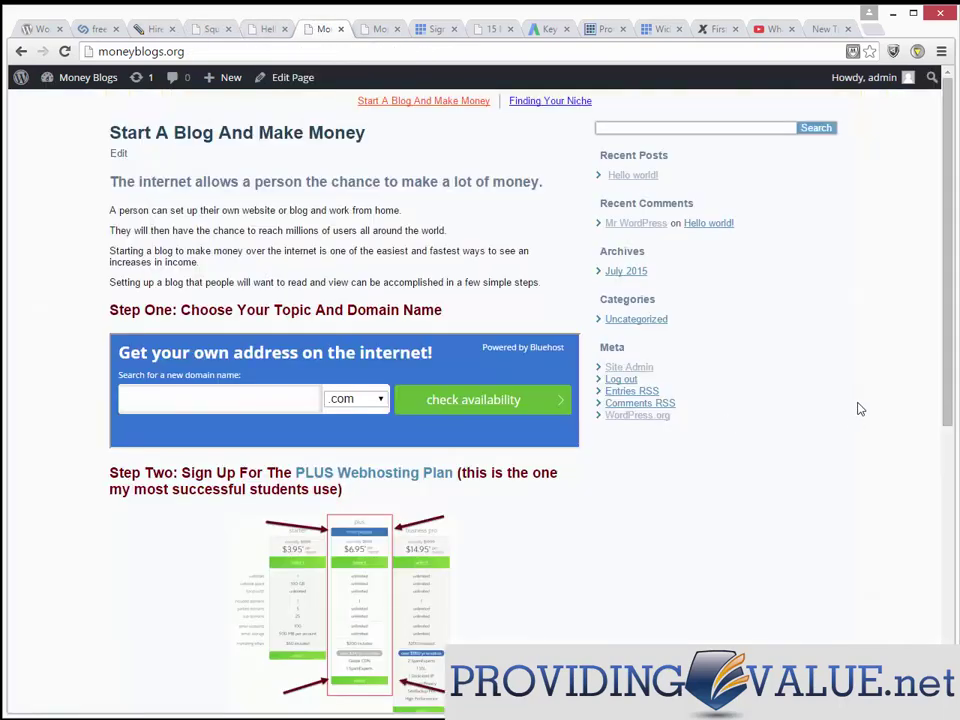
{"action": "right_click", "coordinate": [860, 384]}
{"action": "left_click", "coordinate": [265, 29]}
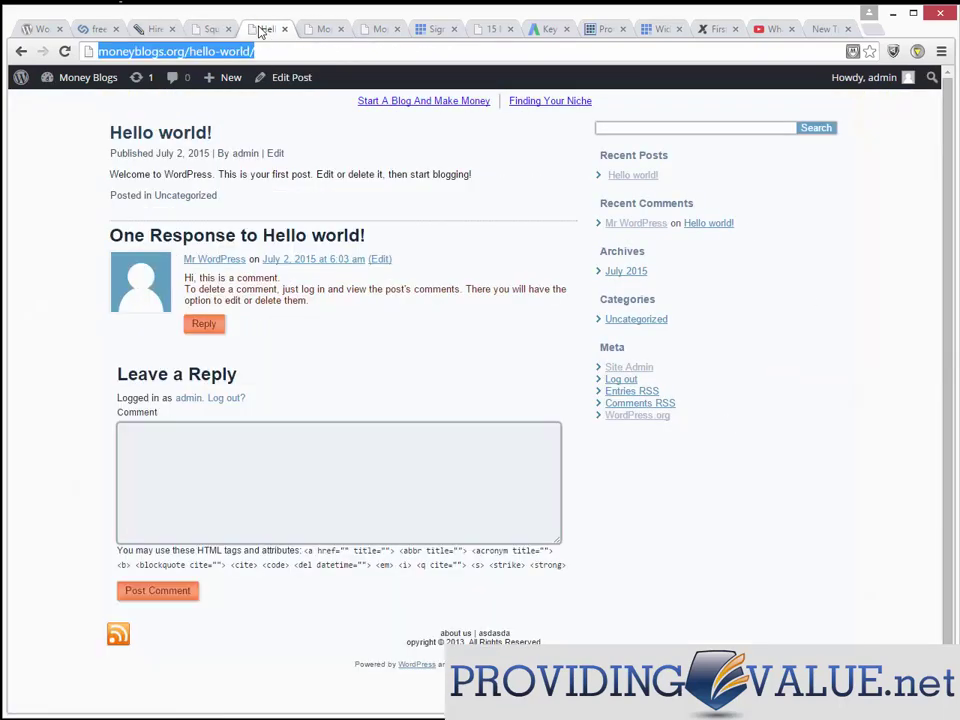
{"action": "left_click", "coordinate": [211, 29]}
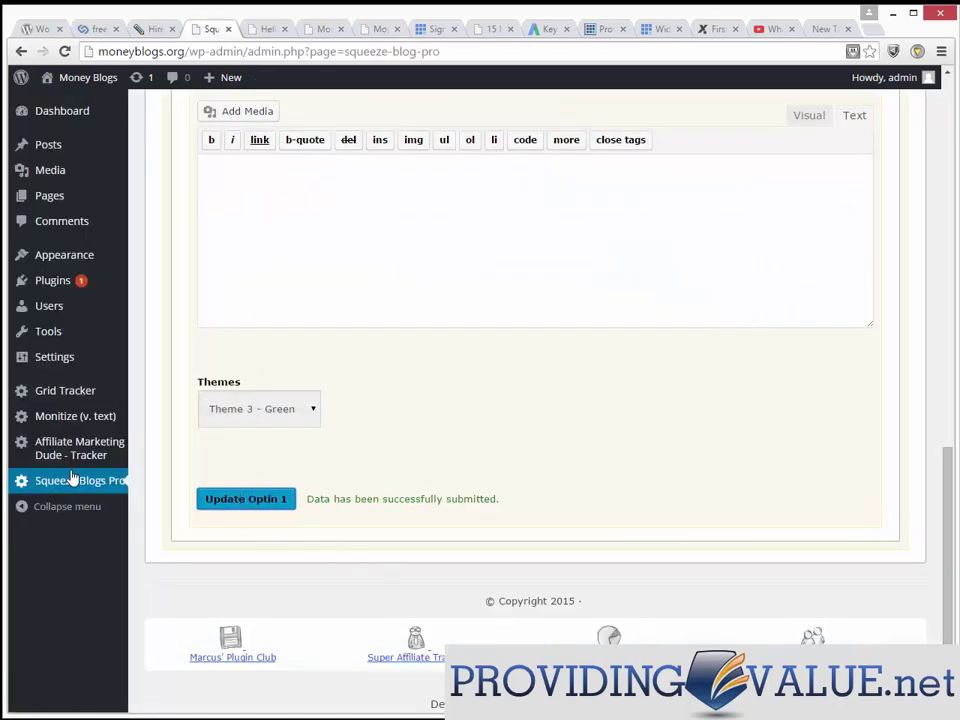
- Open the site's widget management and remove all default widgets, from Search to Meta, from the Primary Widget Area
{"action": "scroll", "coordinate": [908, 582], "scroll_direction": "up", "scroll_amount": 10}
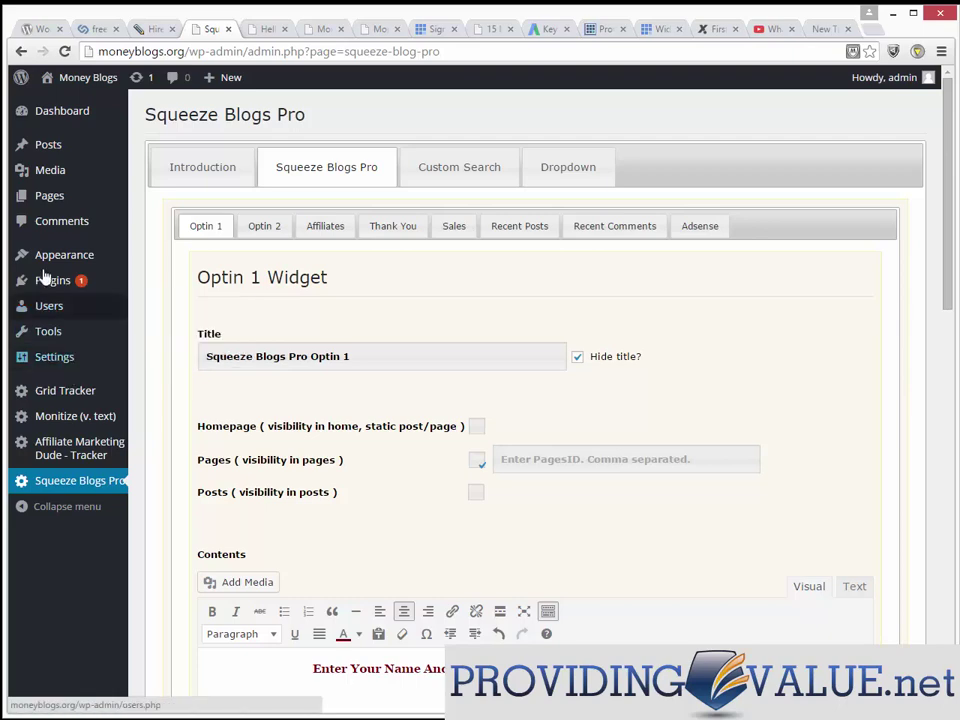
{"action": "mouse_move", "coordinate": [42, 254]}
{"action": "left_click", "coordinate": [147, 300]}
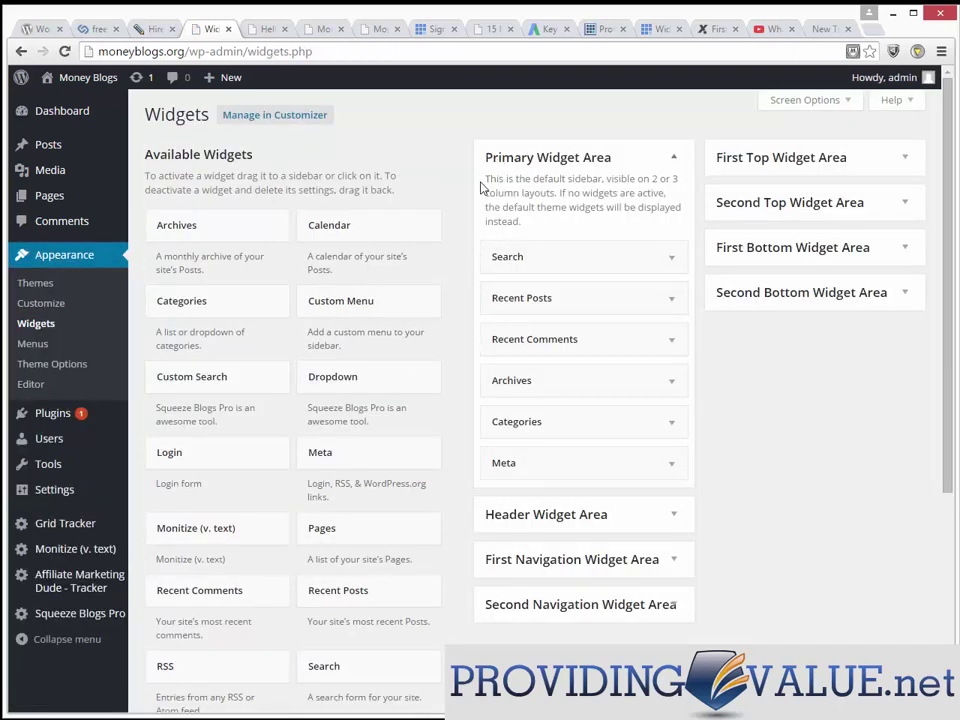
{"action": "left_click_drag", "start_coordinate": [612, 300], "coordinate": [410, 300]}
{"action": "left_click_drag", "start_coordinate": [487, 281], "coordinate": [390, 235]}
{"action": "left_click_drag", "start_coordinate": [574, 255], "coordinate": [390, 240]}
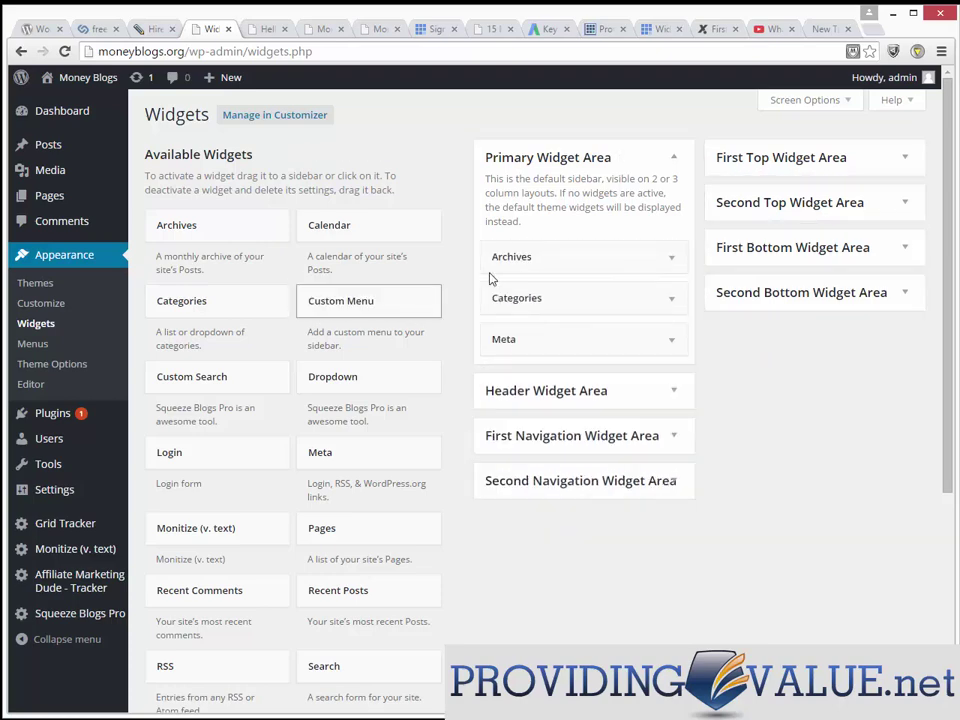
{"action": "left_click_drag", "start_coordinate": [491, 268], "coordinate": [439, 286]}
{"action": "left_click_drag", "start_coordinate": [516, 257], "coordinate": [430, 300]}
{"action": "left_click_drag", "start_coordinate": [561, 259], "coordinate": [388, 321]}
- Add the Squeeze Blogs Pro widget to the Primary Widget Area
{"action": "scroll", "coordinate": [415, 506], "scroll_direction": "down", "scroll_amount": 1}
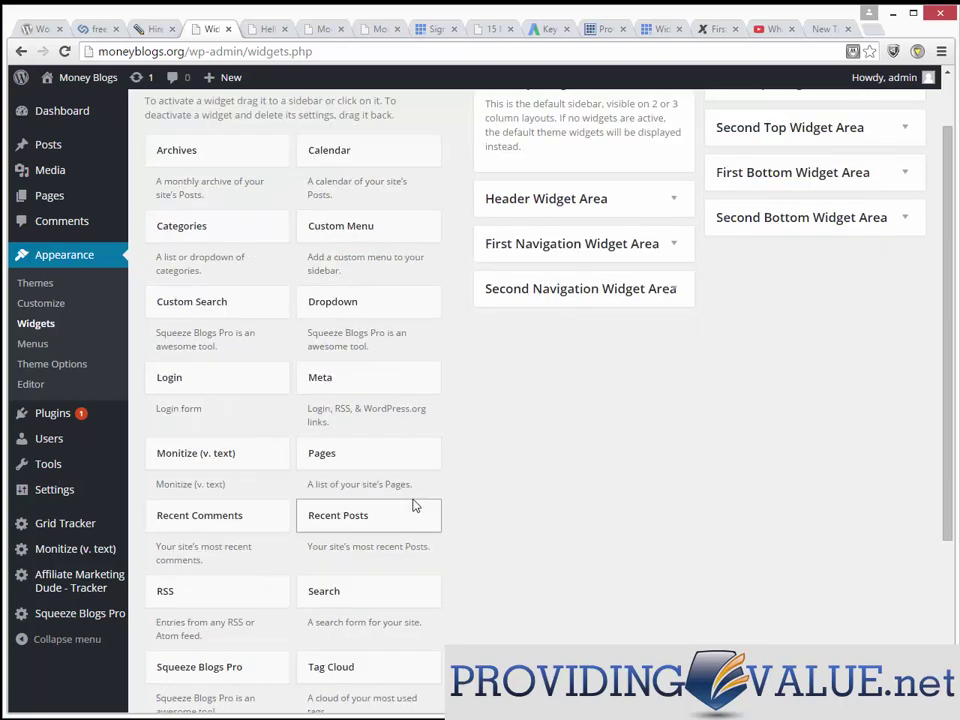
{"action": "left_click_drag", "start_coordinate": [225, 671], "coordinate": [530, 124]}
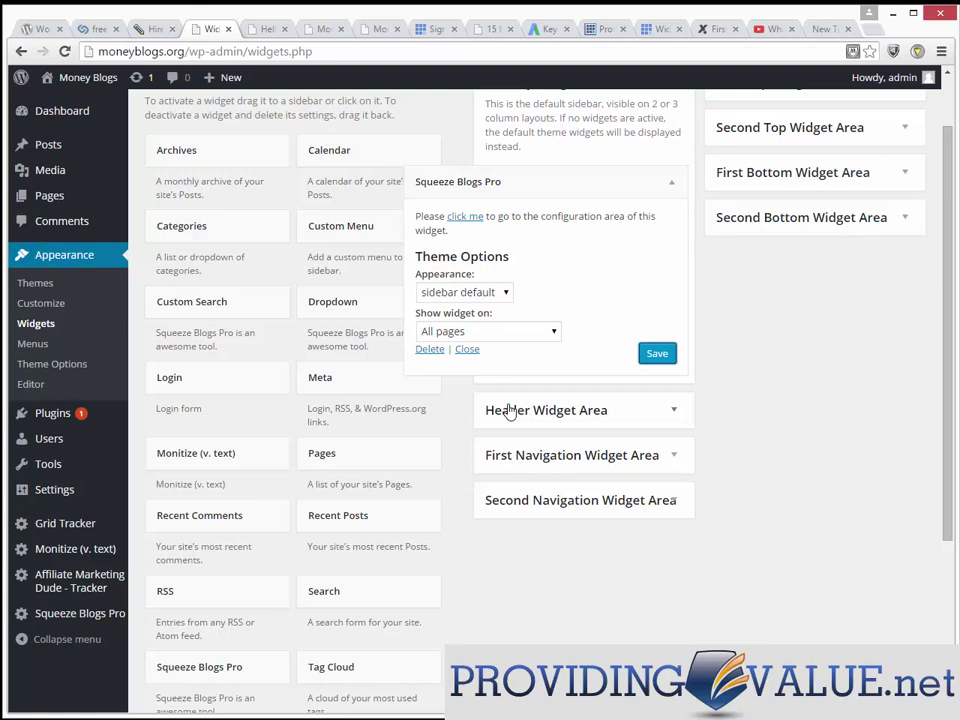
- Save the Squeeze Blogs Pro widget with the sidebar default appearance on all pages, and collapse its settings
{"action": "left_click", "coordinate": [658, 357]}
{"action": "left_click", "coordinate": [318, 29]}
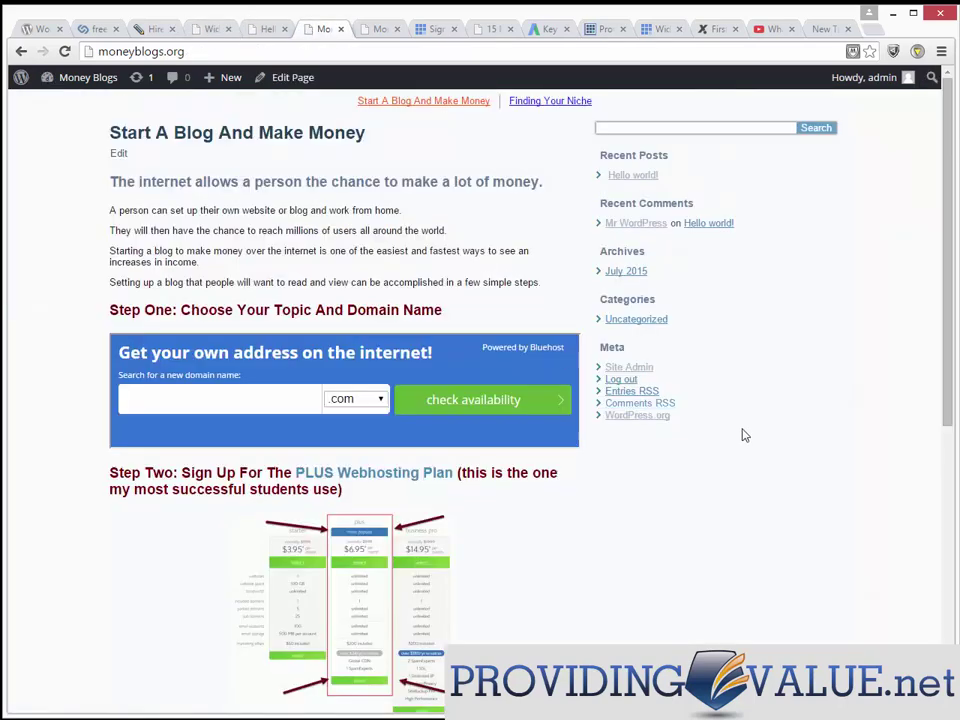
{"action": "left_click", "coordinate": [213, 31]}
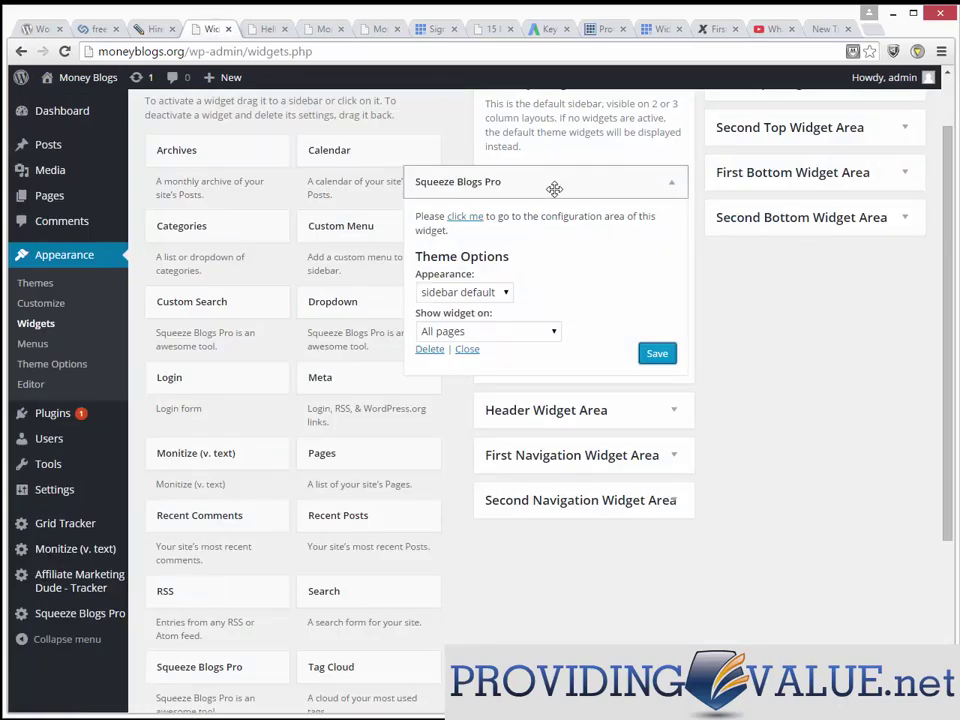
{"action": "left_click", "coordinate": [673, 185]}
{"action": "scroll", "coordinate": [828, 334], "scroll_direction": "up", "scroll_amount": 1}
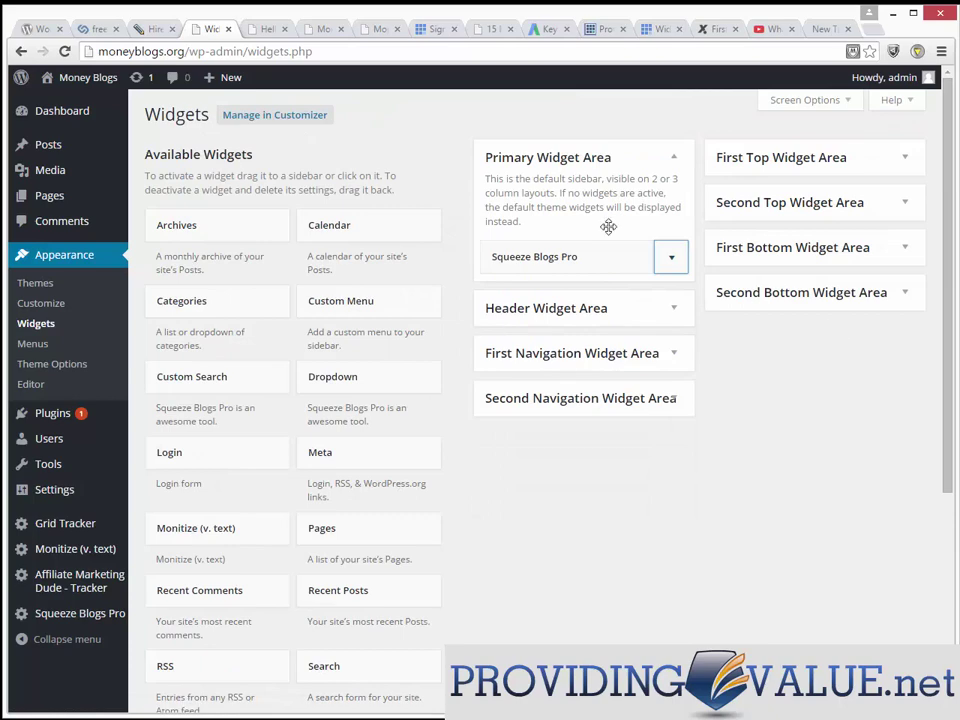
- Reload the Money Blogs front page to check the opt-in form in the sidebar
{"action": "left_click", "coordinate": [324, 29]}
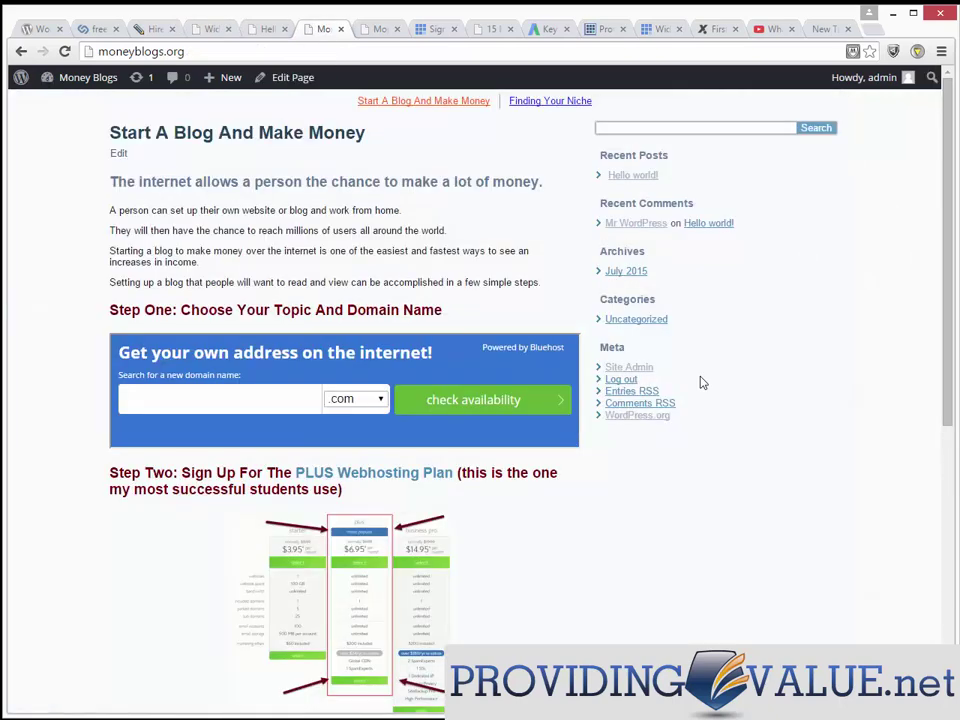
{"action": "right_click", "coordinate": [806, 364]}
{"action": "left_click", "coordinate": [826, 405]}
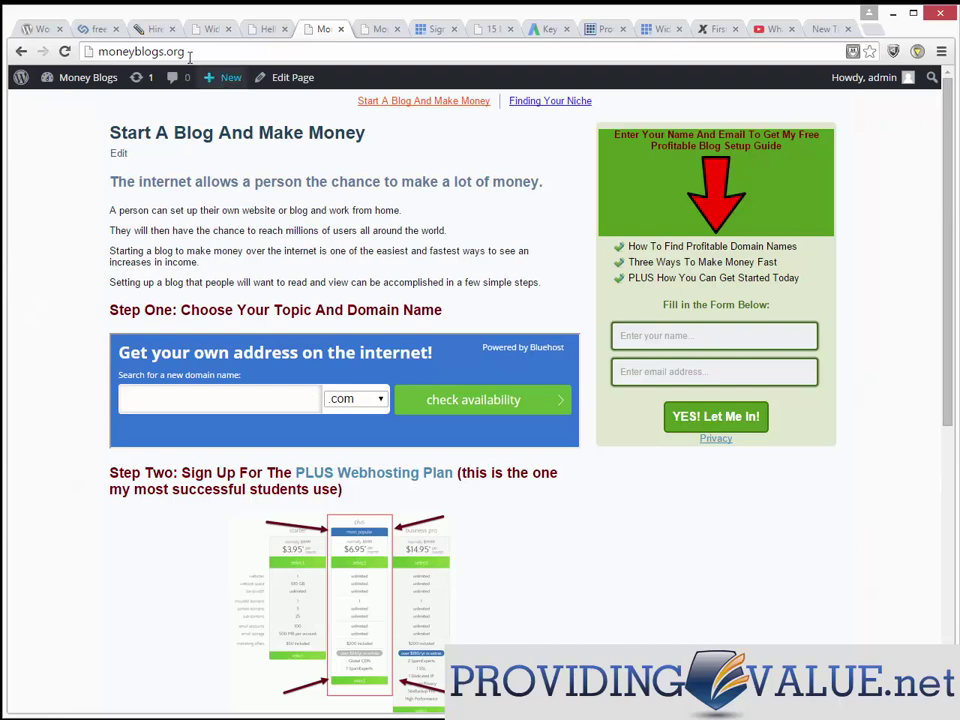
- Switch to HireWriters, open the list of own projects, and examine the cost per article of Value Based Email Ideas
{"action": "left_click", "coordinate": [153, 30]}
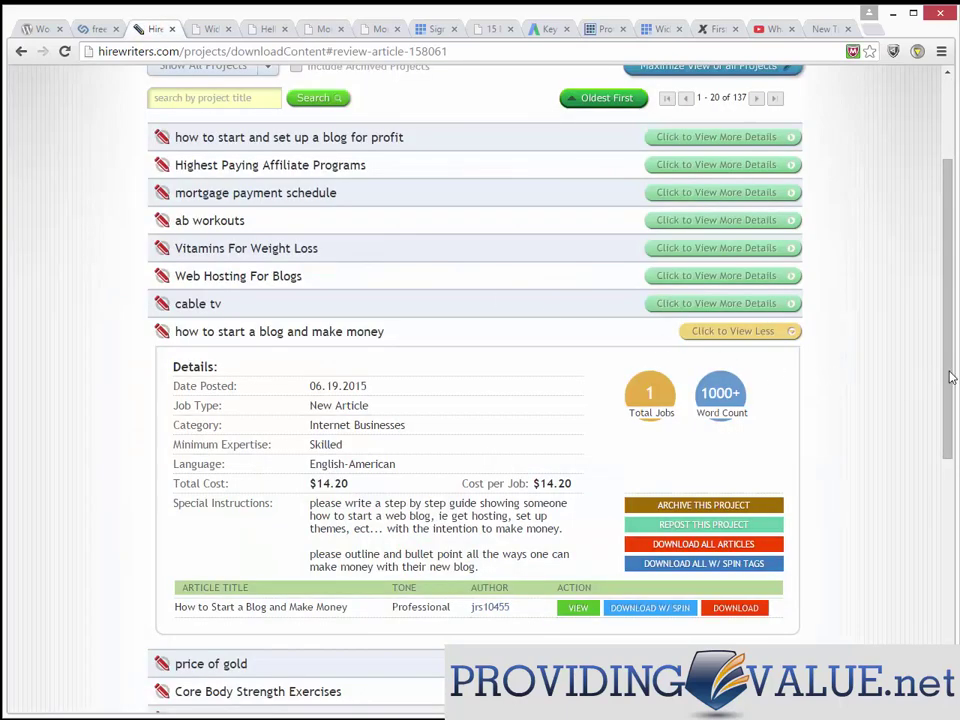
{"action": "scroll", "coordinate": [953, 370], "scroll_direction": "up", "scroll_amount": 3}
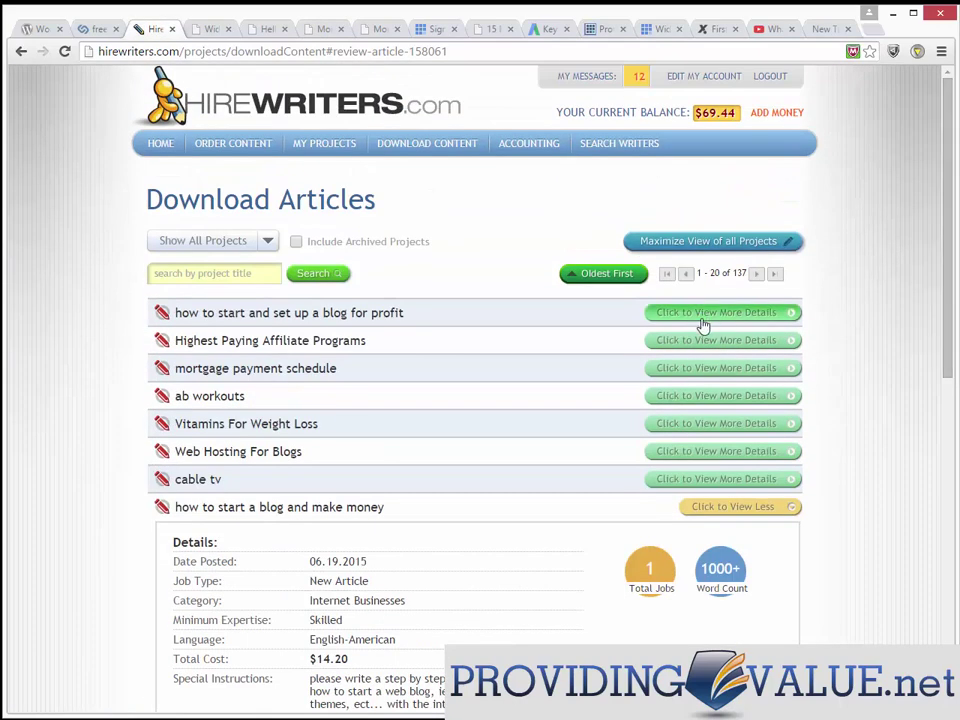
{"action": "left_click", "coordinate": [297, 147]}
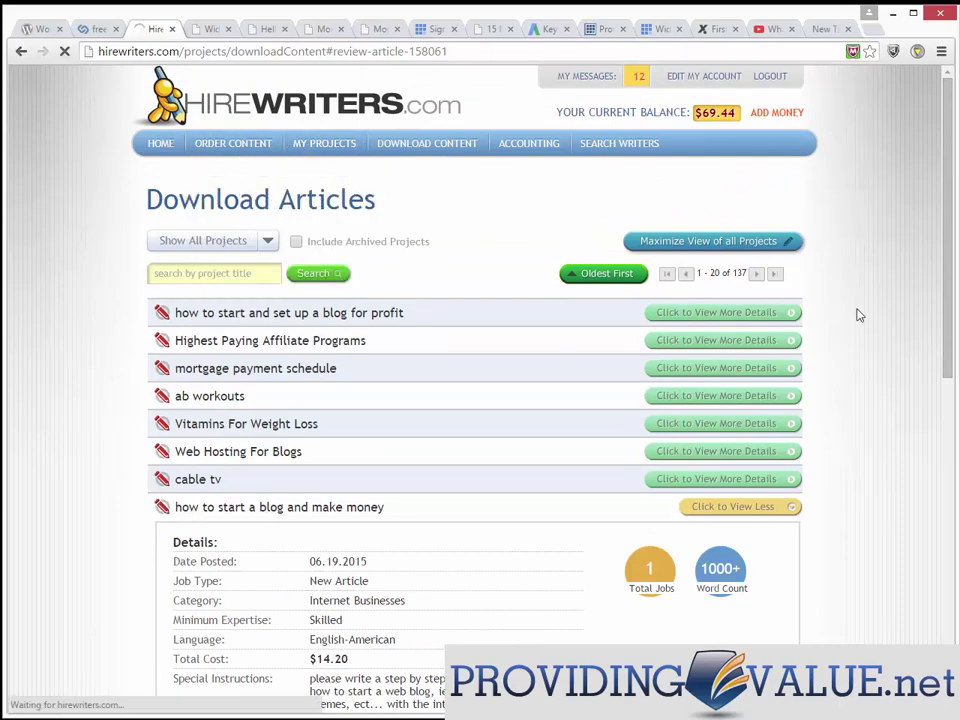
{"action": "scroll", "coordinate": [836, 352], "scroll_direction": "down", "scroll_amount": 2}
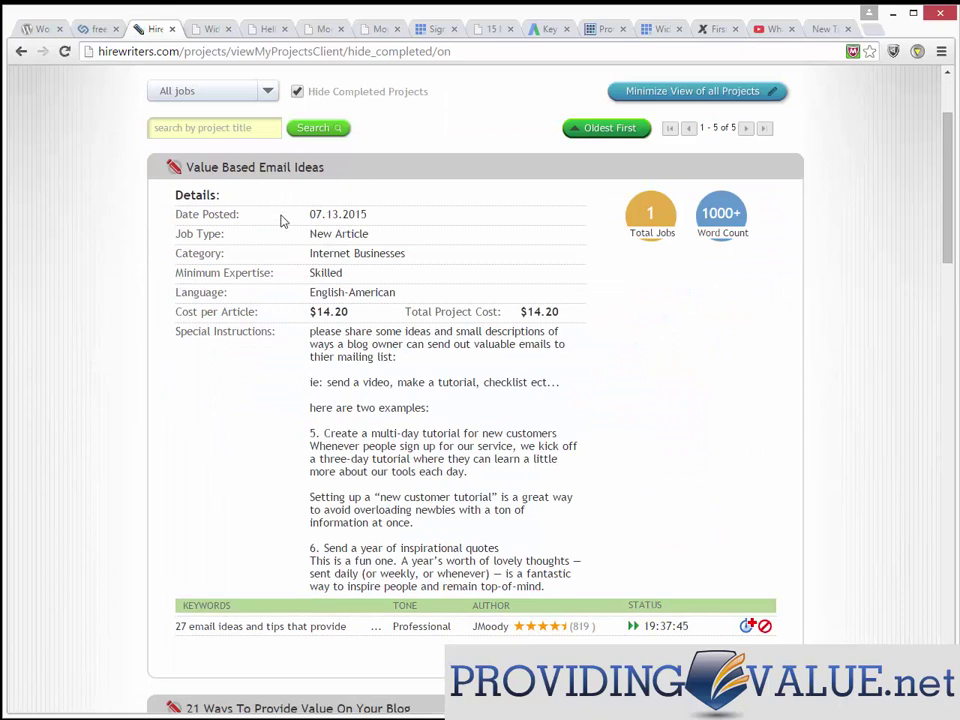
{"action": "double_click", "coordinate": [330, 311]}
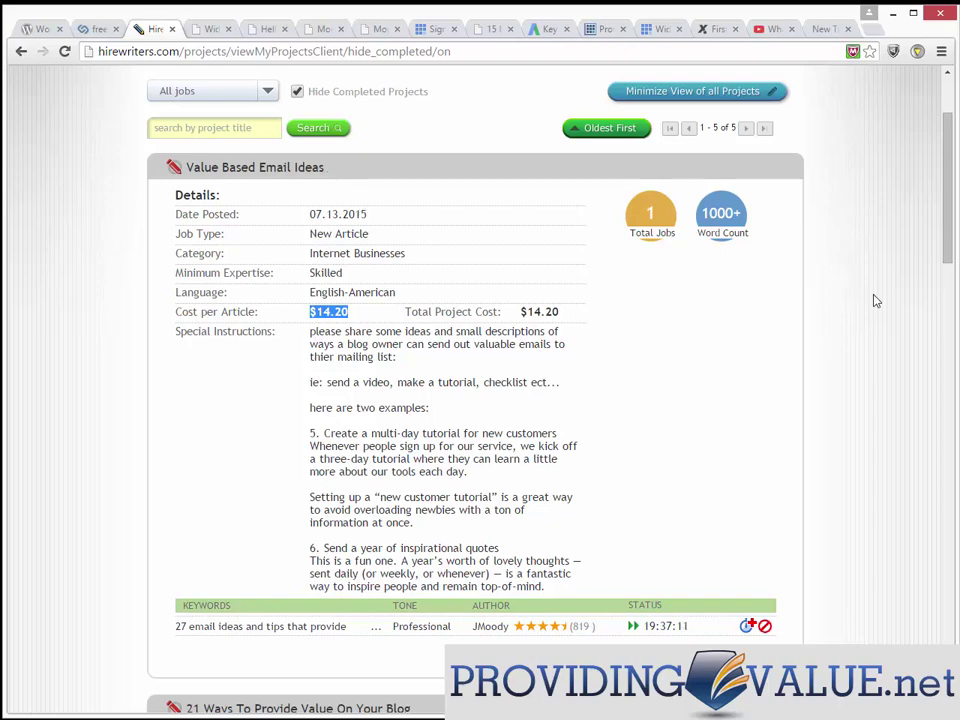
- Review the details of the other ordered projects, from 21 Ways To Provide Value On Your Blog to bible quotes
{"action": "left_click_drag", "start_coordinate": [947, 203], "coordinate": [947, 217]}
{"action": "scroll", "coordinate": [947, 270], "scroll_direction": "down", "scroll_amount": 2}
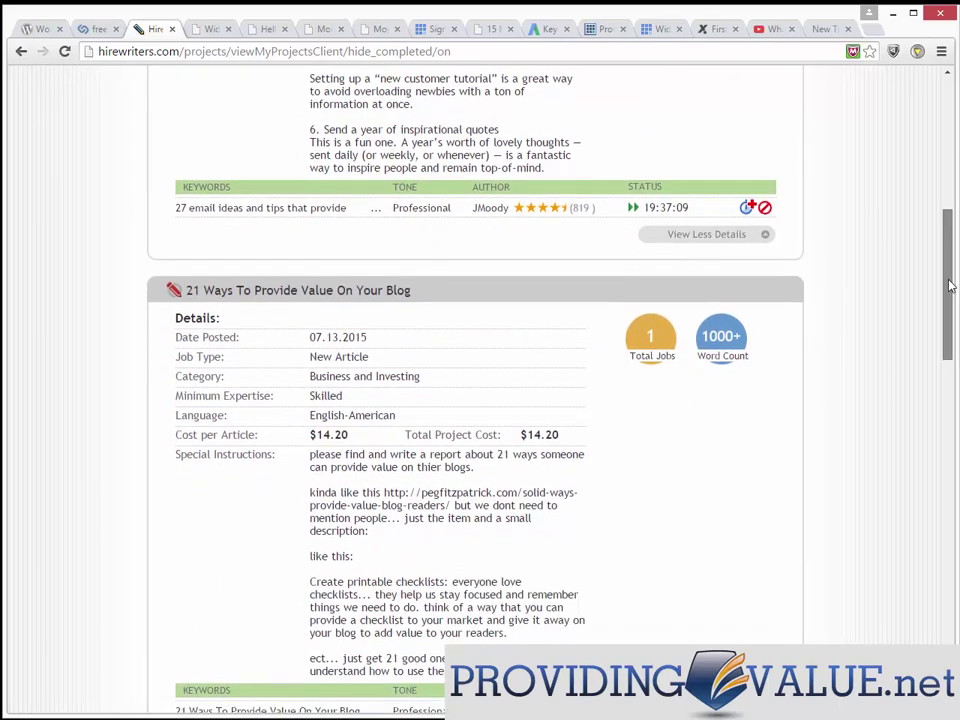
{"action": "scroll", "coordinate": [703, 411], "scroll_direction": "down", "scroll_amount": 1}
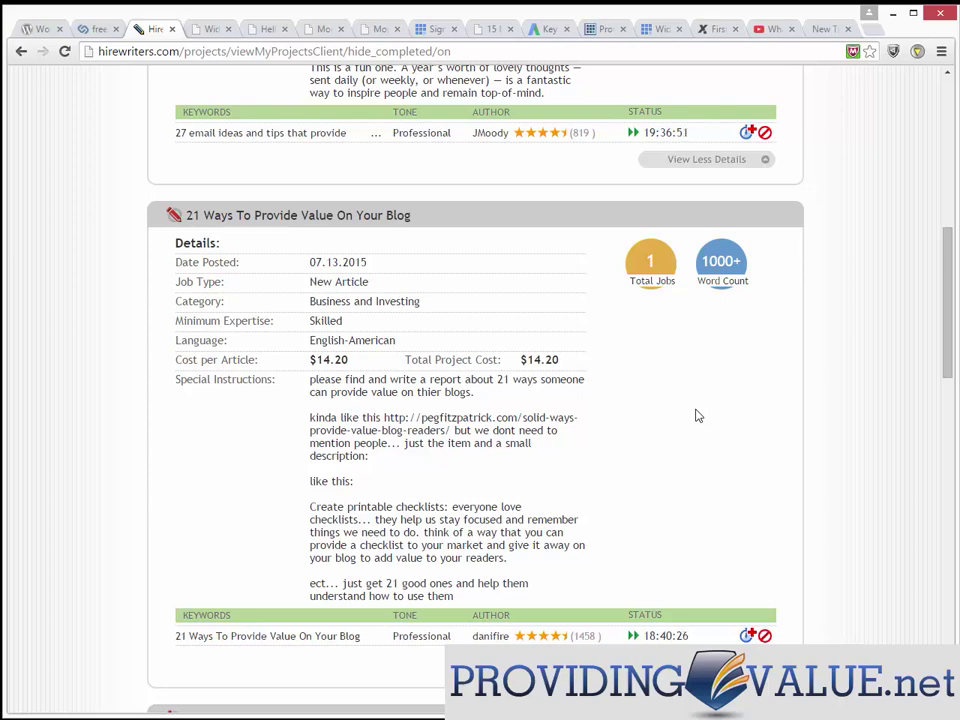
{"action": "scroll", "coordinate": [698, 416], "scroll_direction": "down", "scroll_amount": 4}
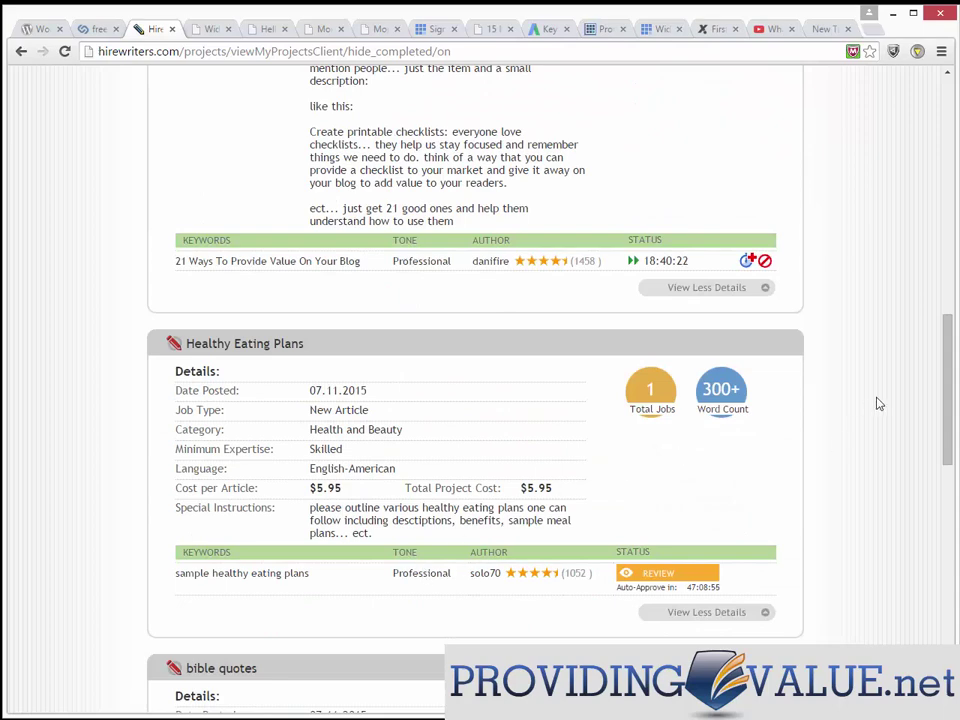
{"action": "left_click_drag", "start_coordinate": [947, 343], "coordinate": [951, 385]}
{"action": "scroll", "coordinate": [868, 406], "scroll_direction": "down", "scroll_amount": 3}
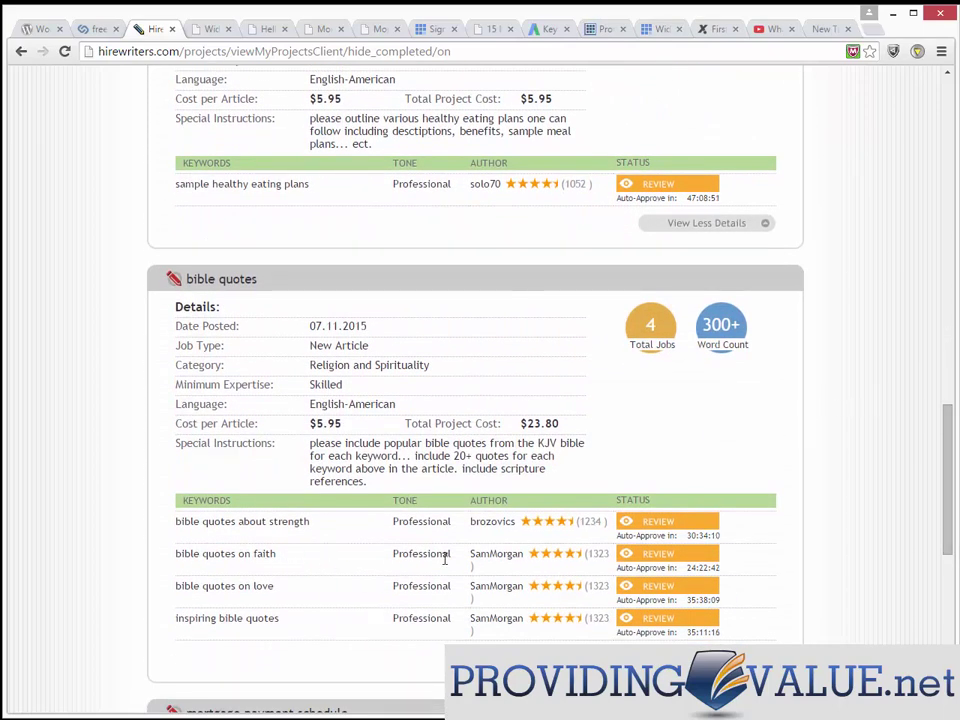
- Open the submitted "bible quotes about strength" article for review, read it to the end, and close the review
{"action": "left_click", "coordinate": [694, 530]}
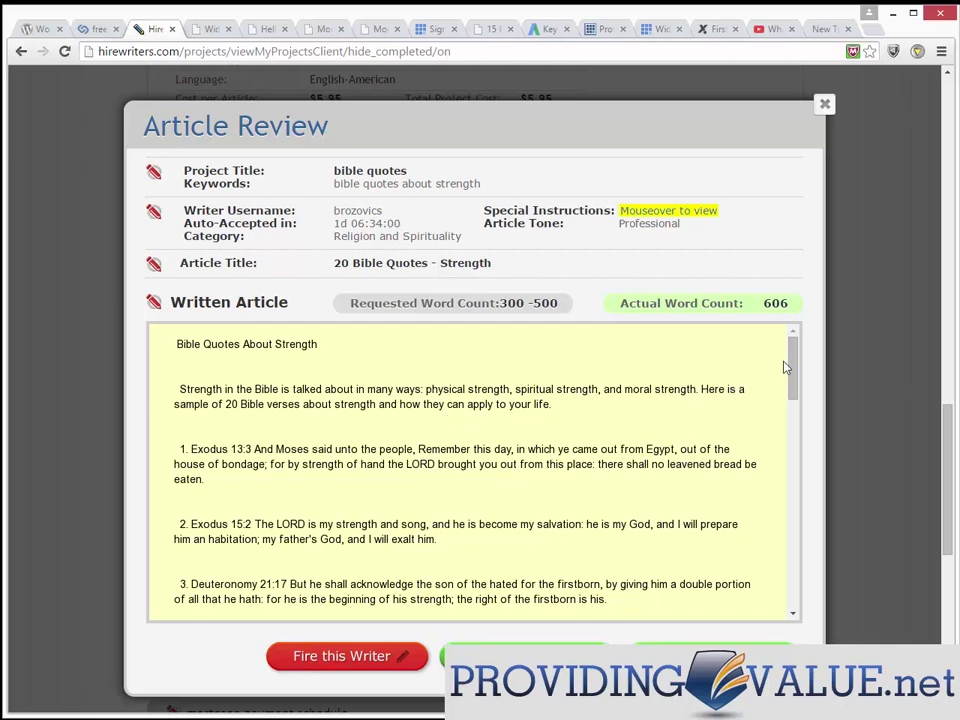
{"action": "left_click_drag", "start_coordinate": [792, 341], "coordinate": [792, 596]}
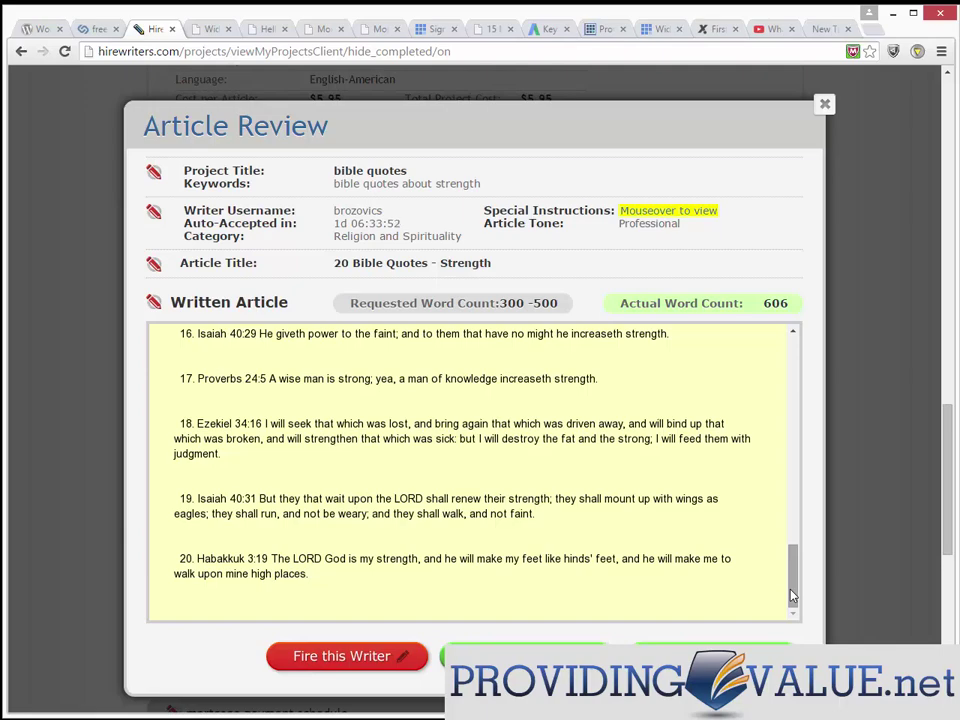
{"action": "left_click", "coordinate": [825, 107]}
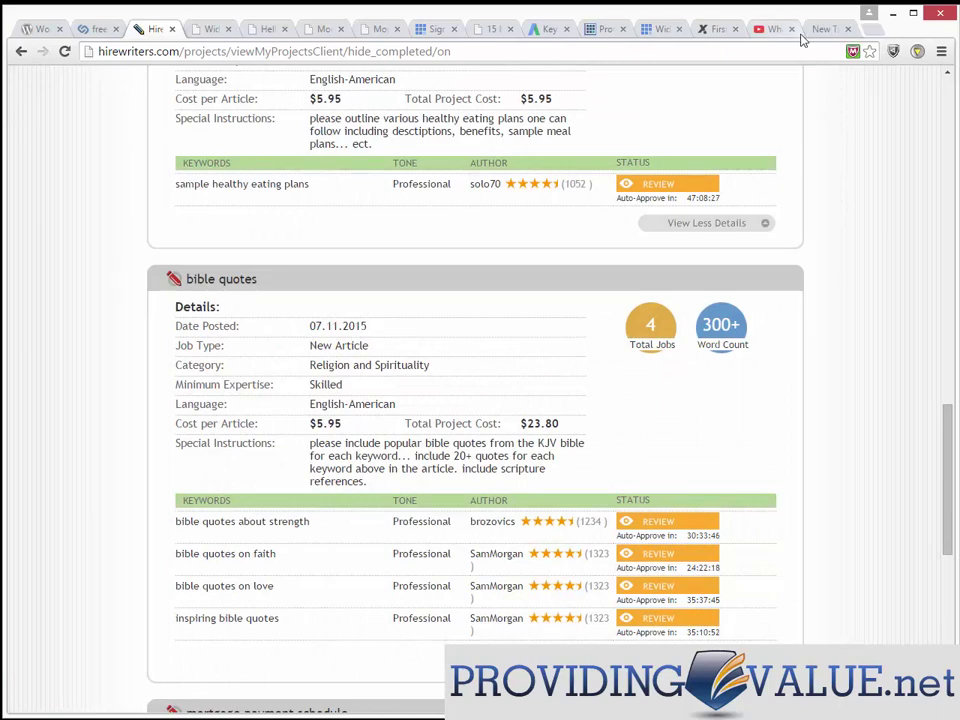
- Switch to the ProvidingValue.net home page, check the system calendar, and look over the page's opt-in form and reader comments
{"action": "left_click", "coordinate": [605, 28]}
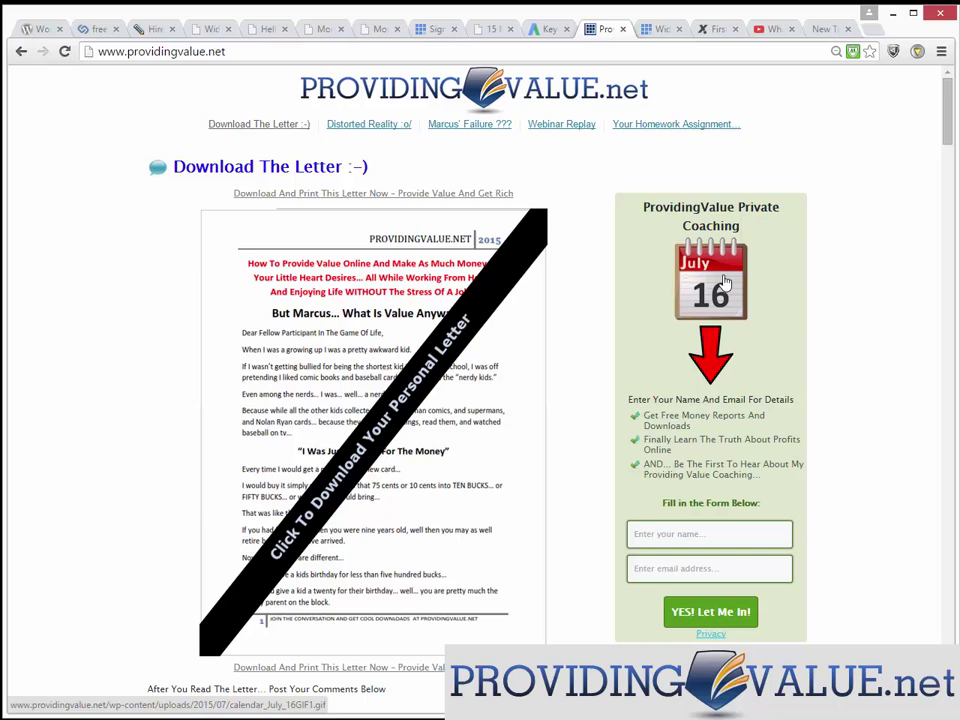
{"action": "left_click", "coordinate": [930, 718]}
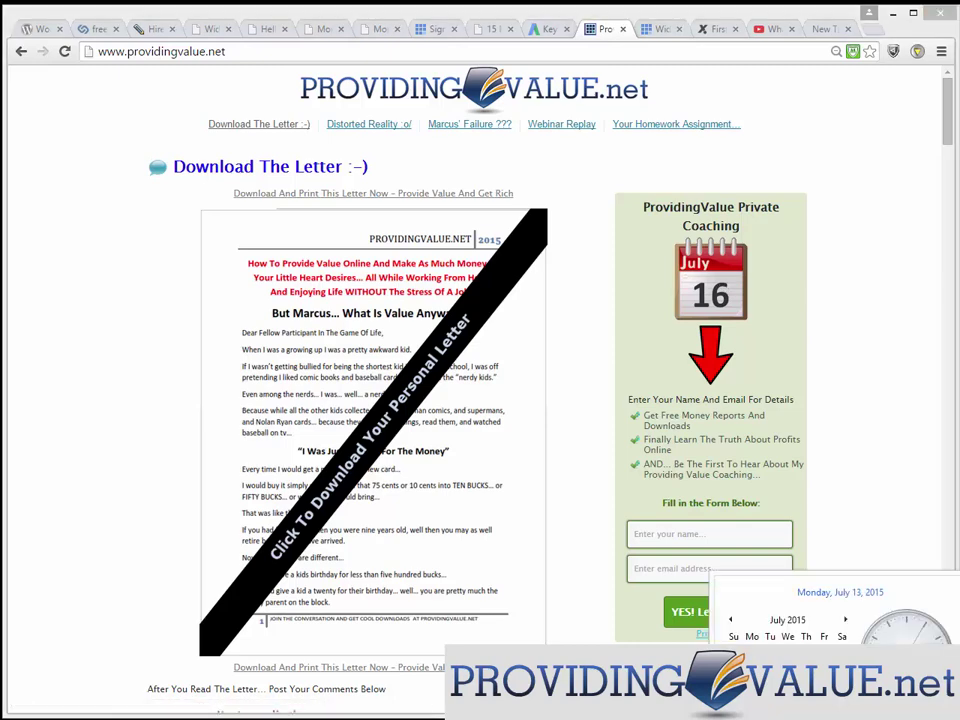
{"action": "left_click", "coordinate": [949, 477]}
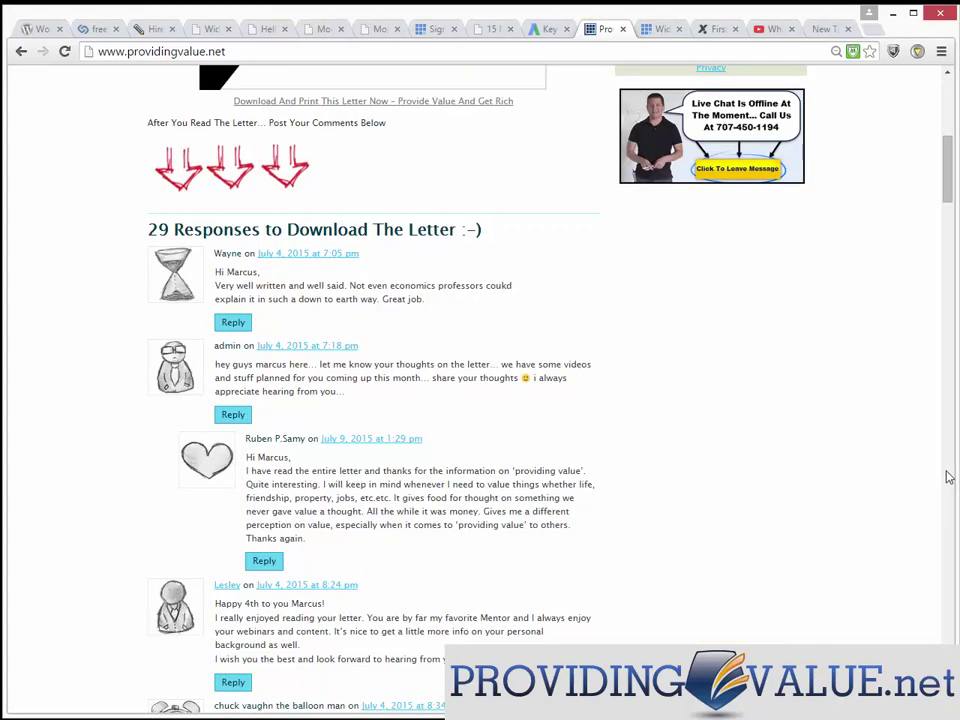
{"action": "left_click", "coordinate": [951, 132]}
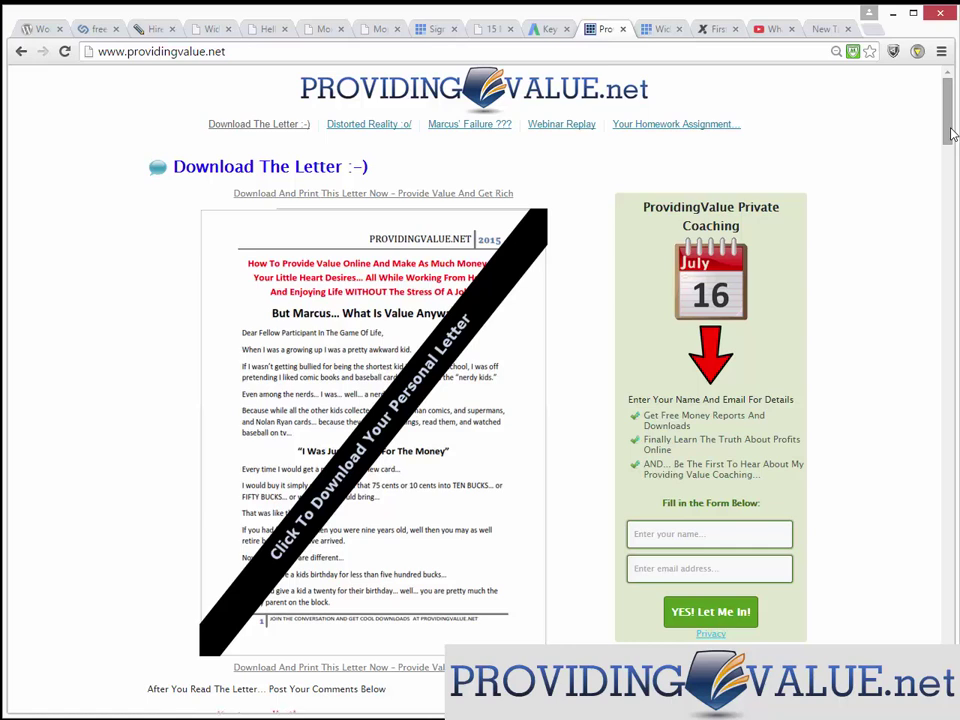
- Compare the Money Blogs sidebar opt-in with the private coaching opt-in on ProvidingValue.net
{"action": "left_click", "coordinate": [322, 28]}
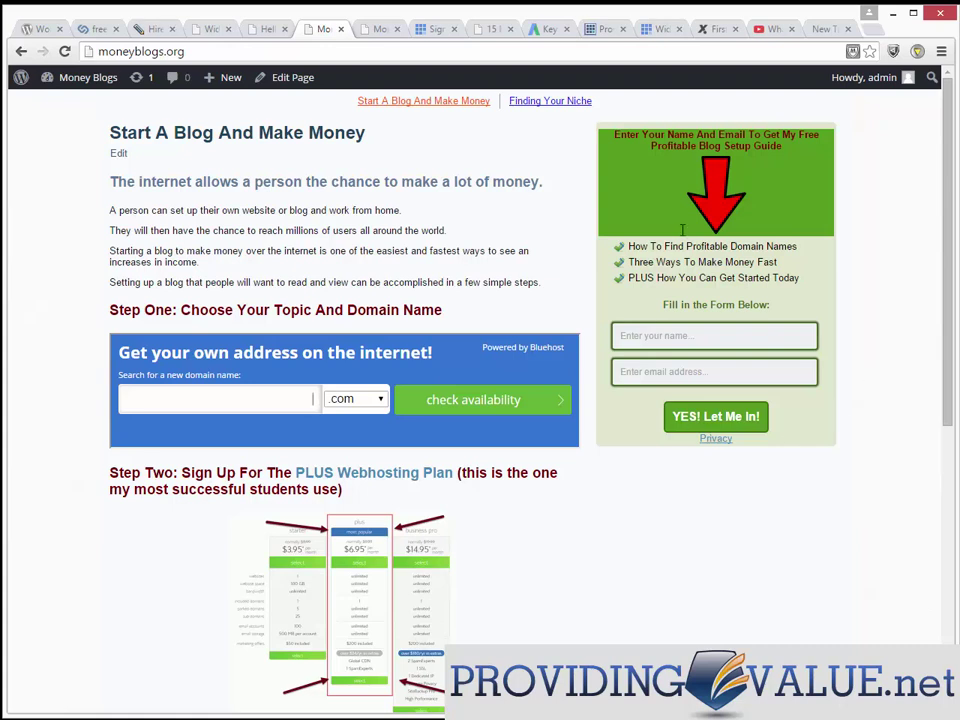
{"action": "left_click", "coordinate": [602, 33]}
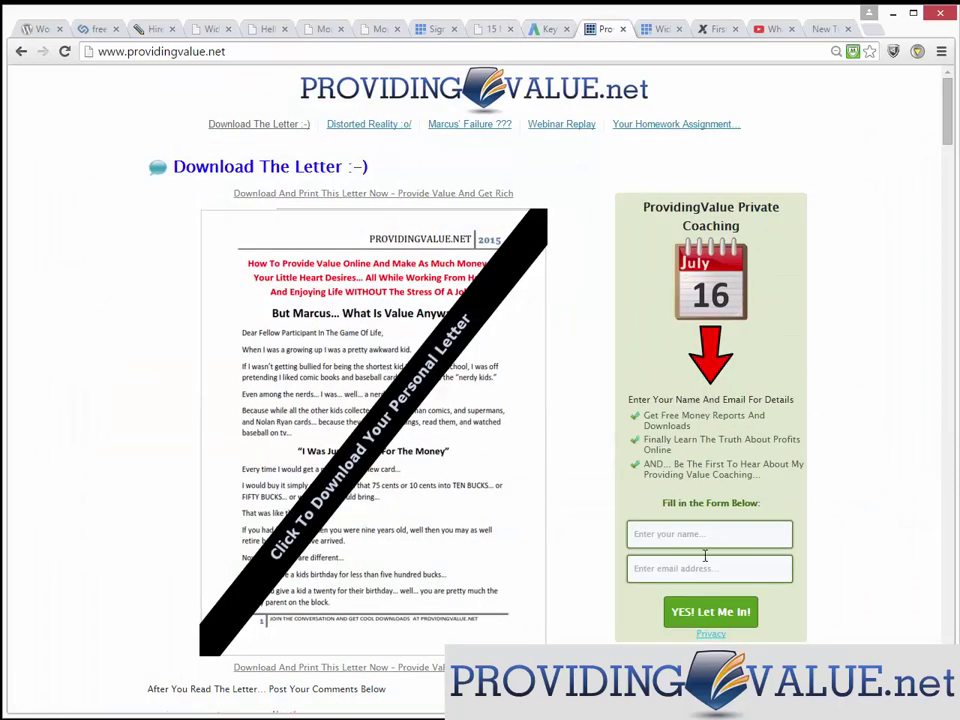